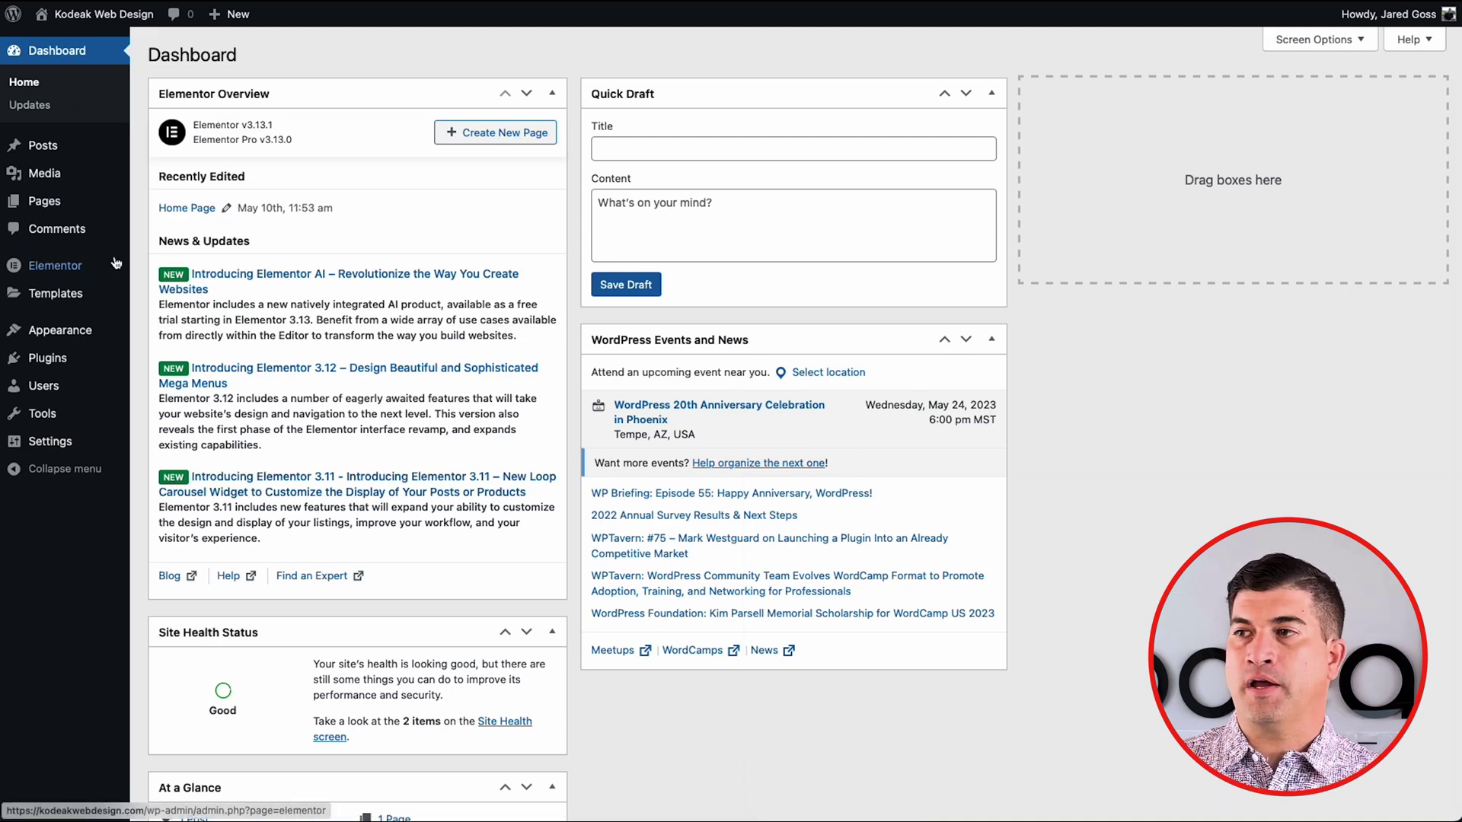
Find Wordfence Security under Plugins > Add New, then install and activate it.
{"action": "mouse_move", "coordinate": [59, 366]}
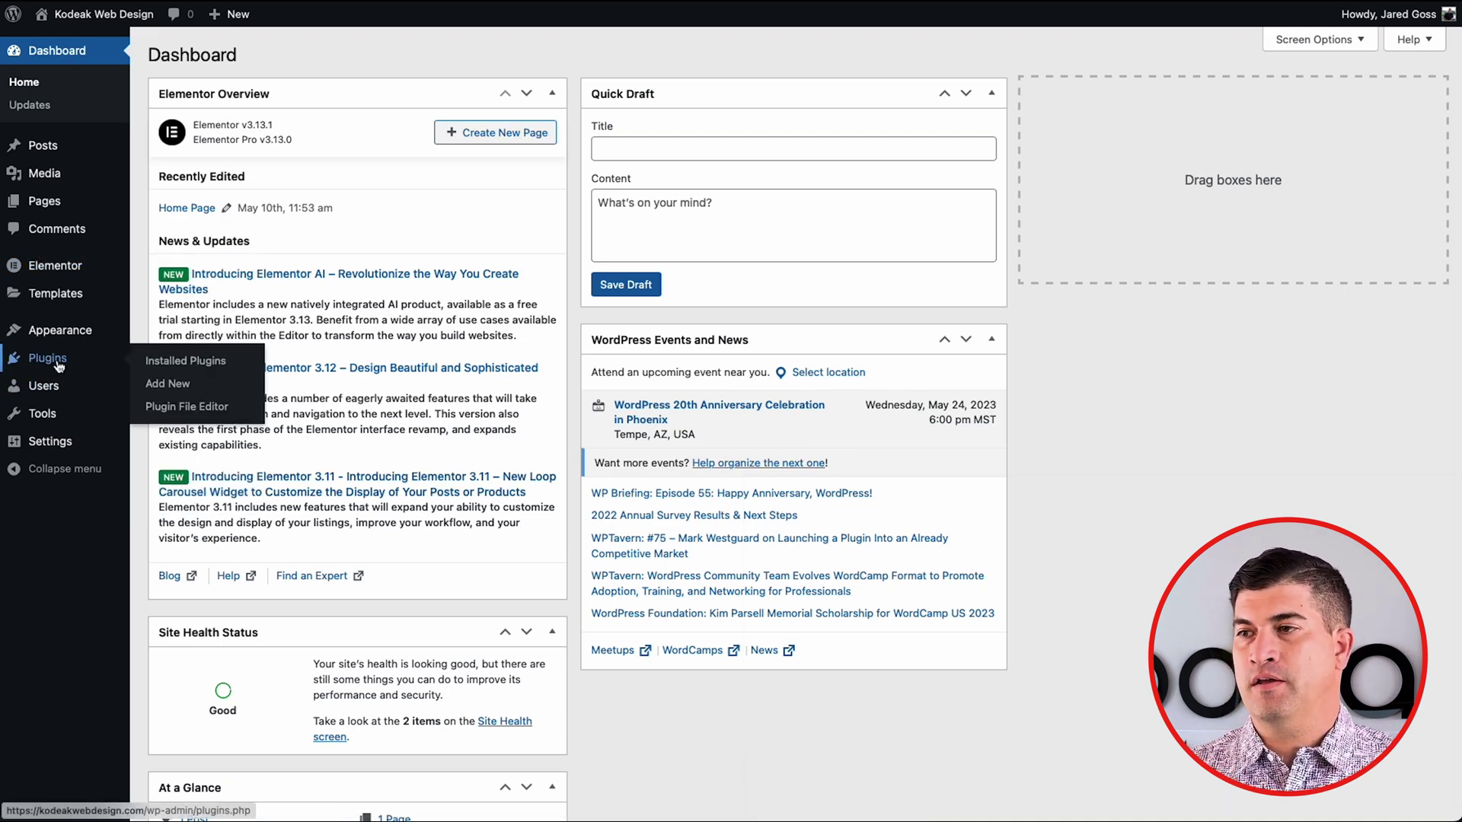
{"action": "left_click", "coordinate": [49, 359]}
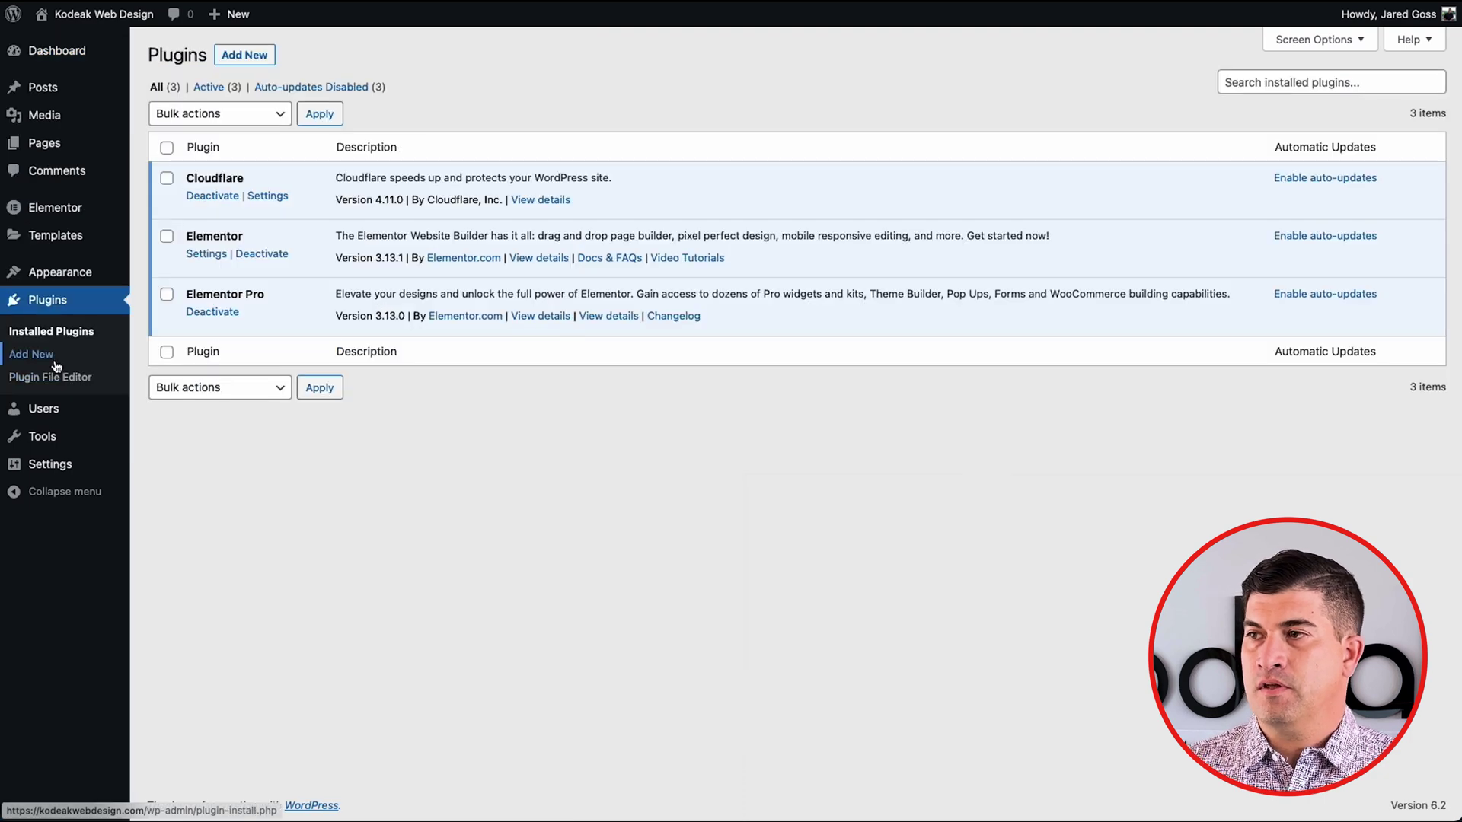
{"action": "left_click", "coordinate": [243, 55]}
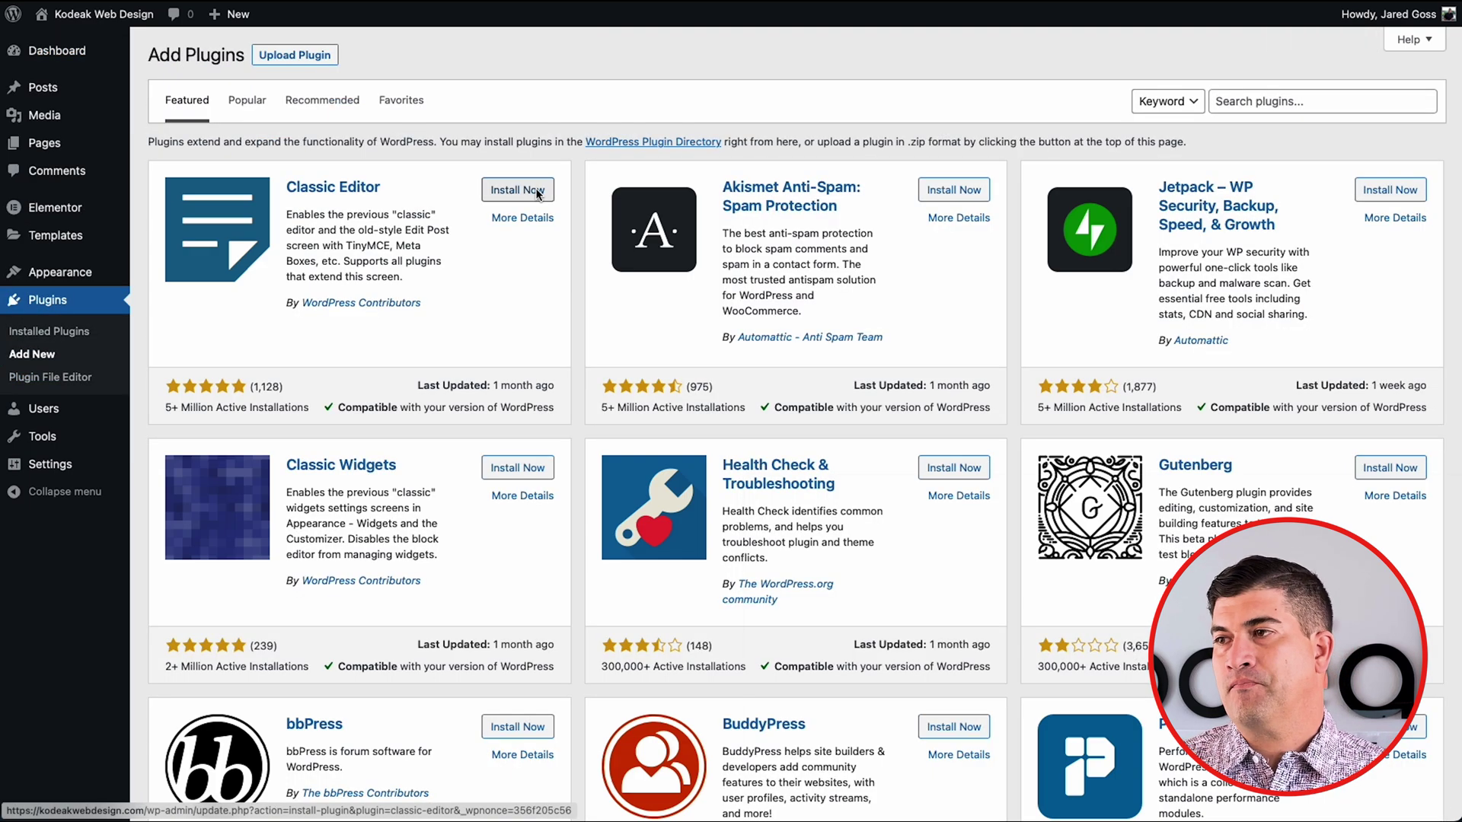
{"action": "left_click", "coordinate": [1254, 102]}
{"action": "type", "text": "wordfence"}
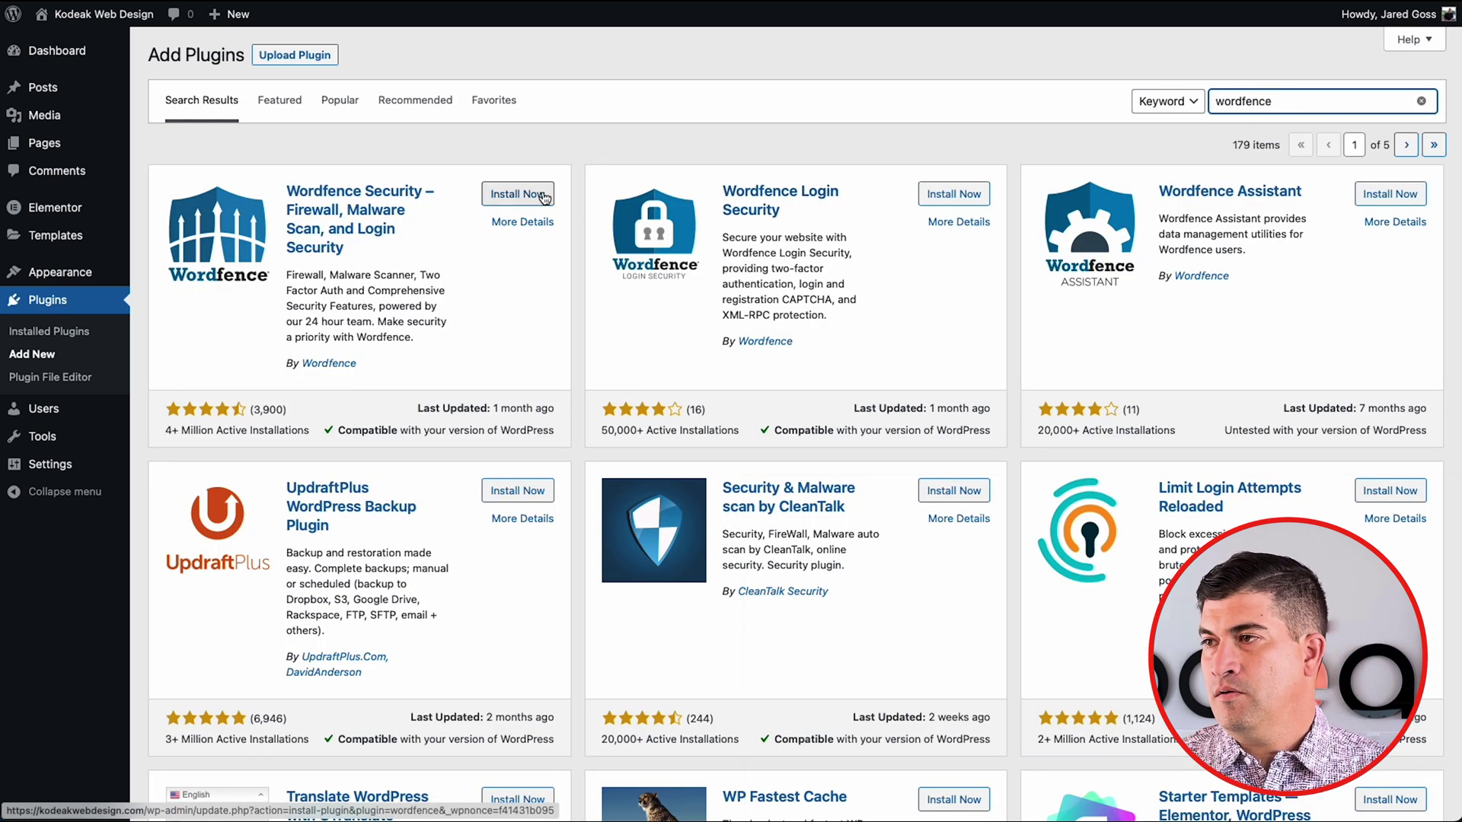
{"action": "left_click", "coordinate": [544, 198]}
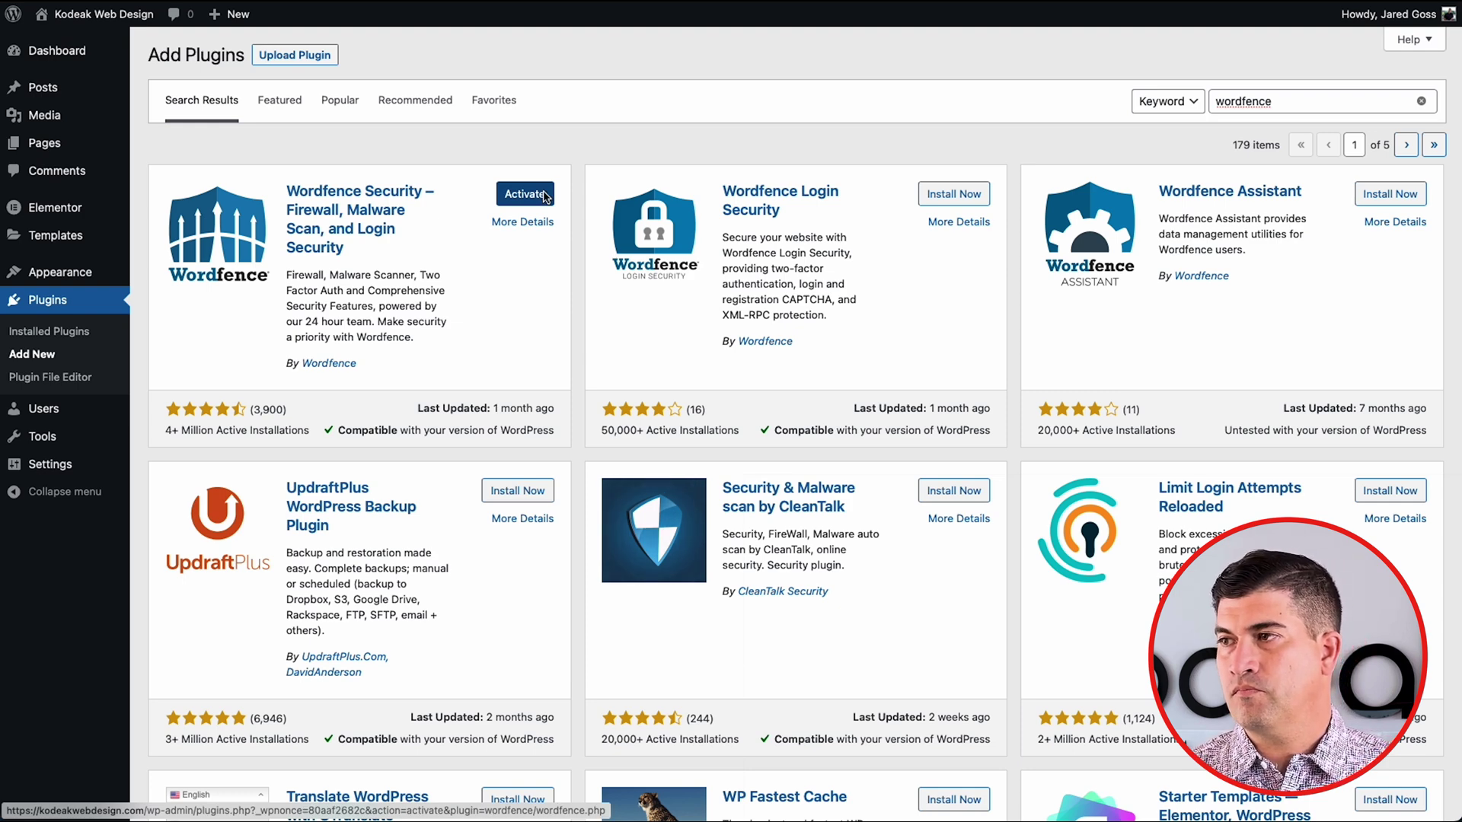
{"action": "left_click", "coordinate": [544, 197]}
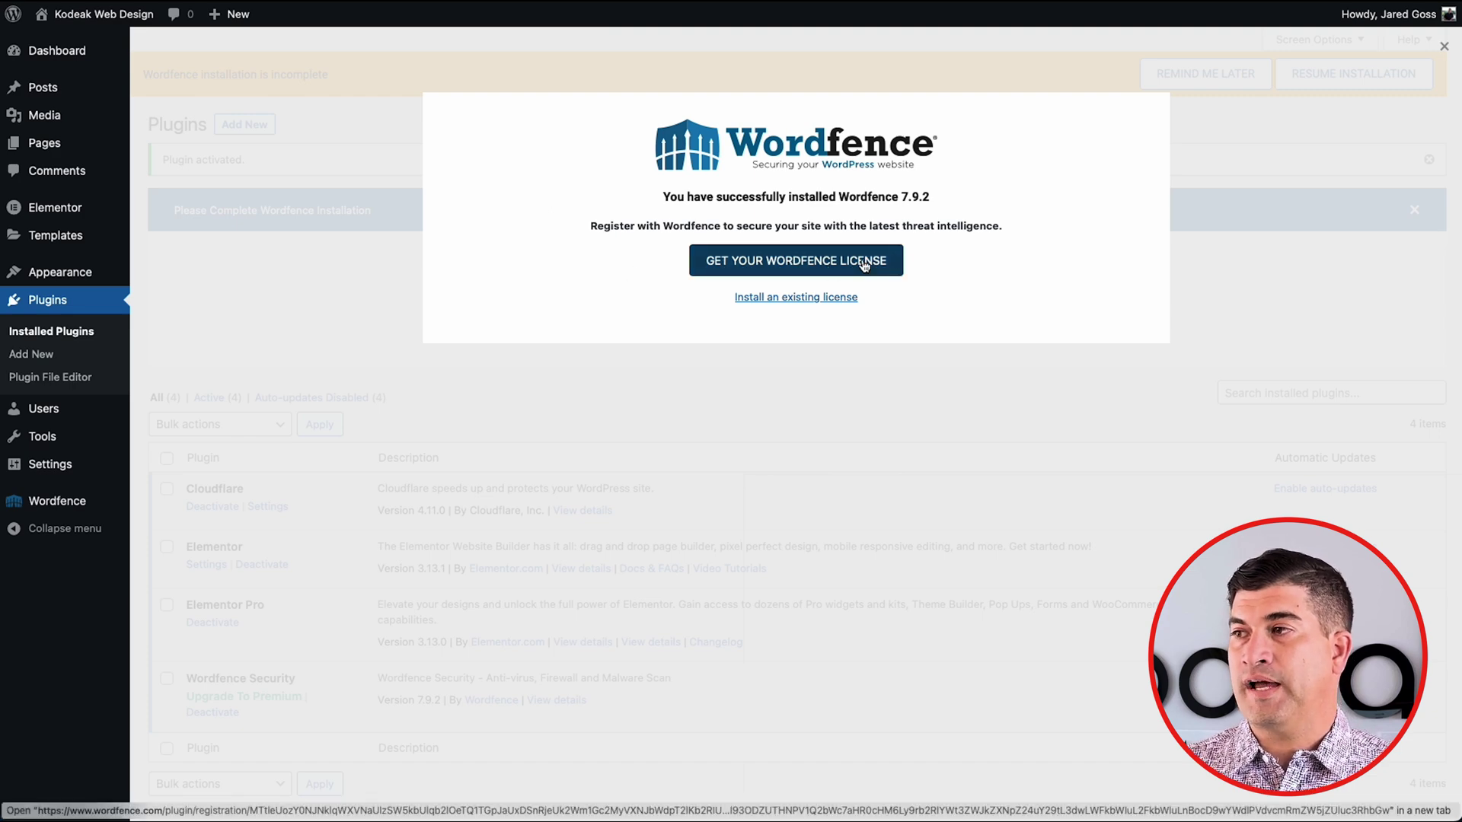
Choose the free Wordfence license, accepting the 30-day delay on new protections.
{"action": "left_click", "coordinate": [777, 265]}
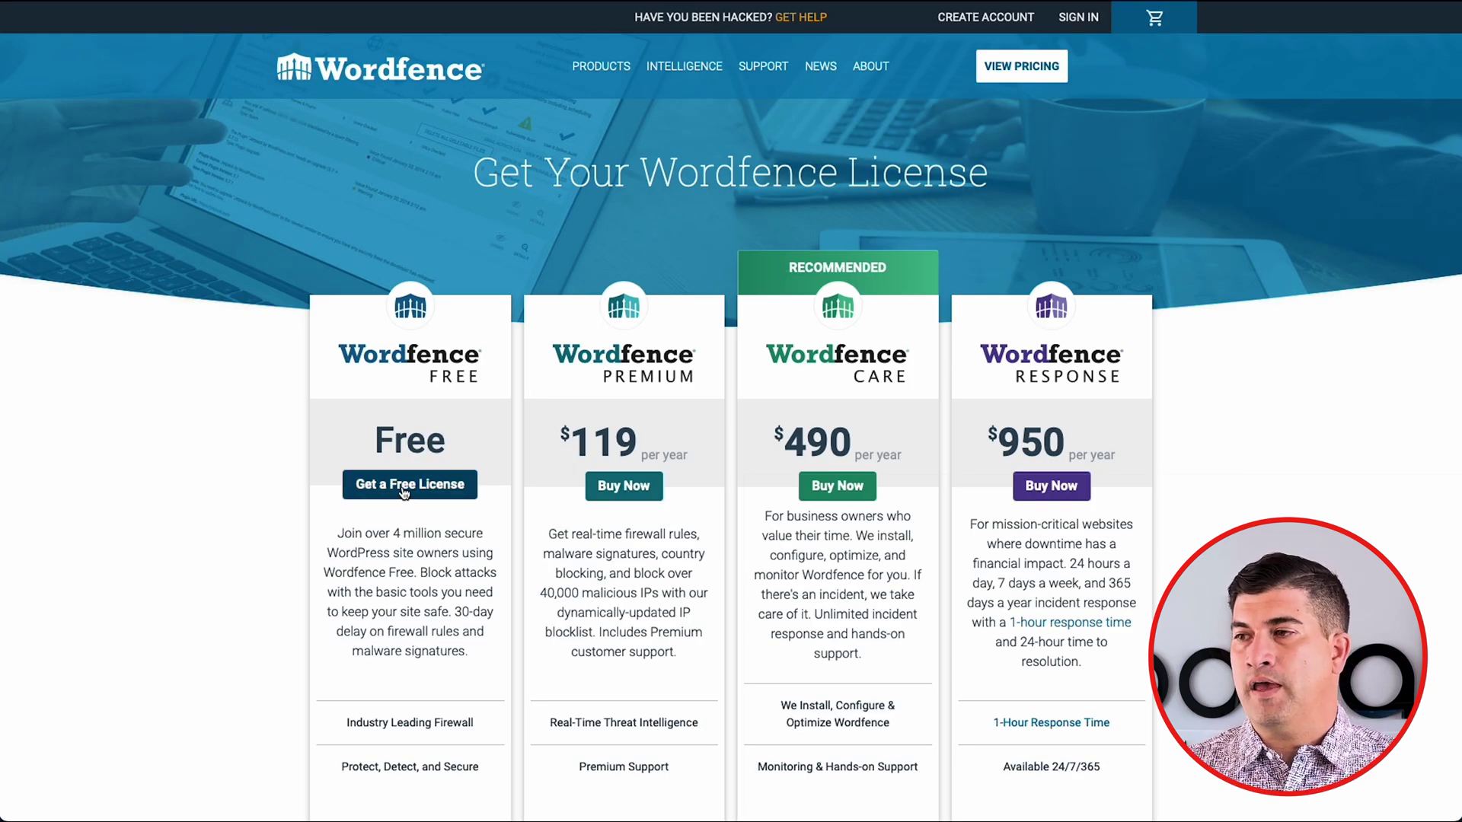
{"action": "scroll", "coordinate": [404, 493], "scroll_direction": "down", "scroll_amount": 3}
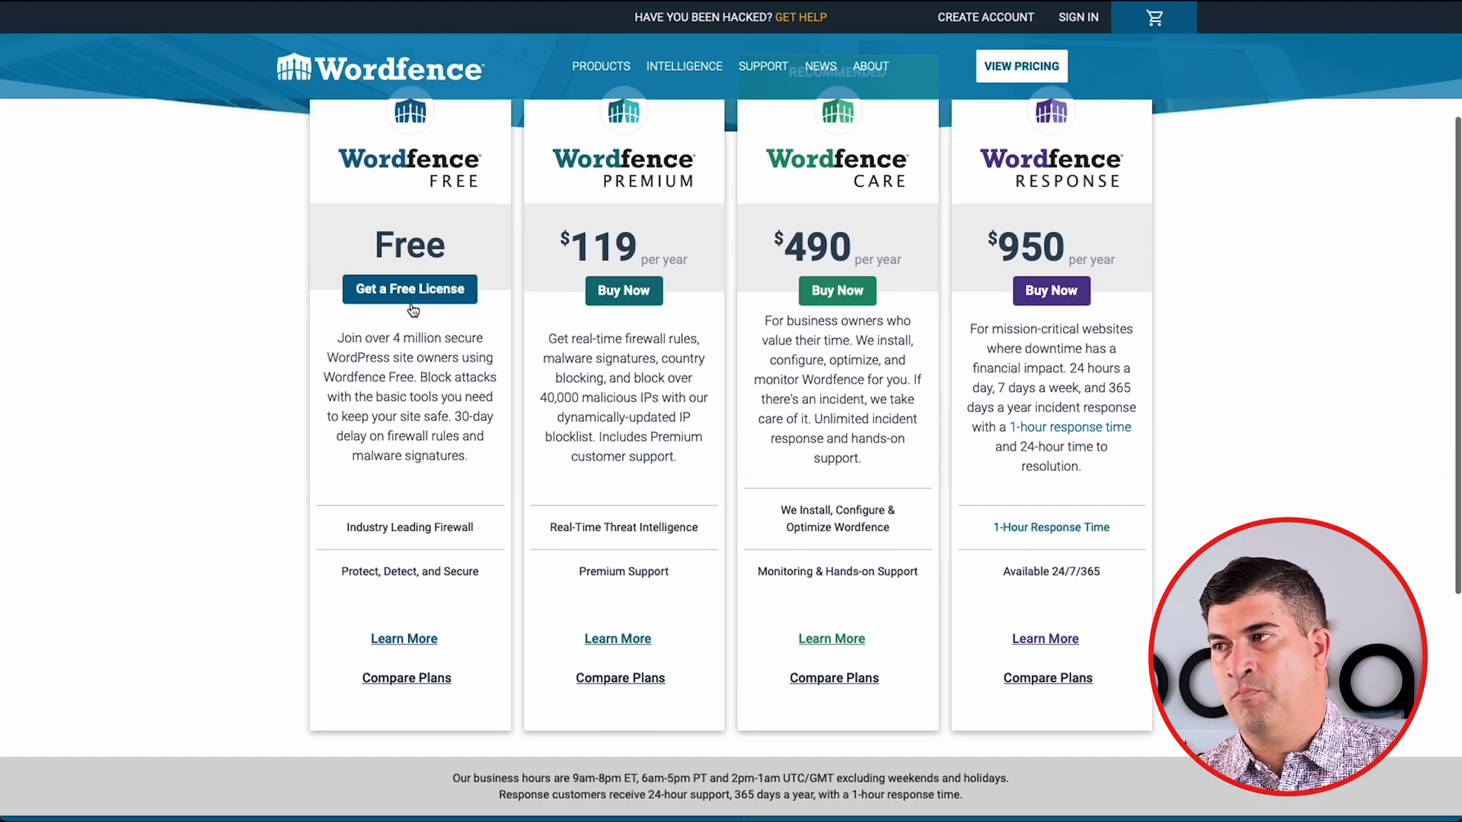
{"action": "left_click", "coordinate": [412, 294]}
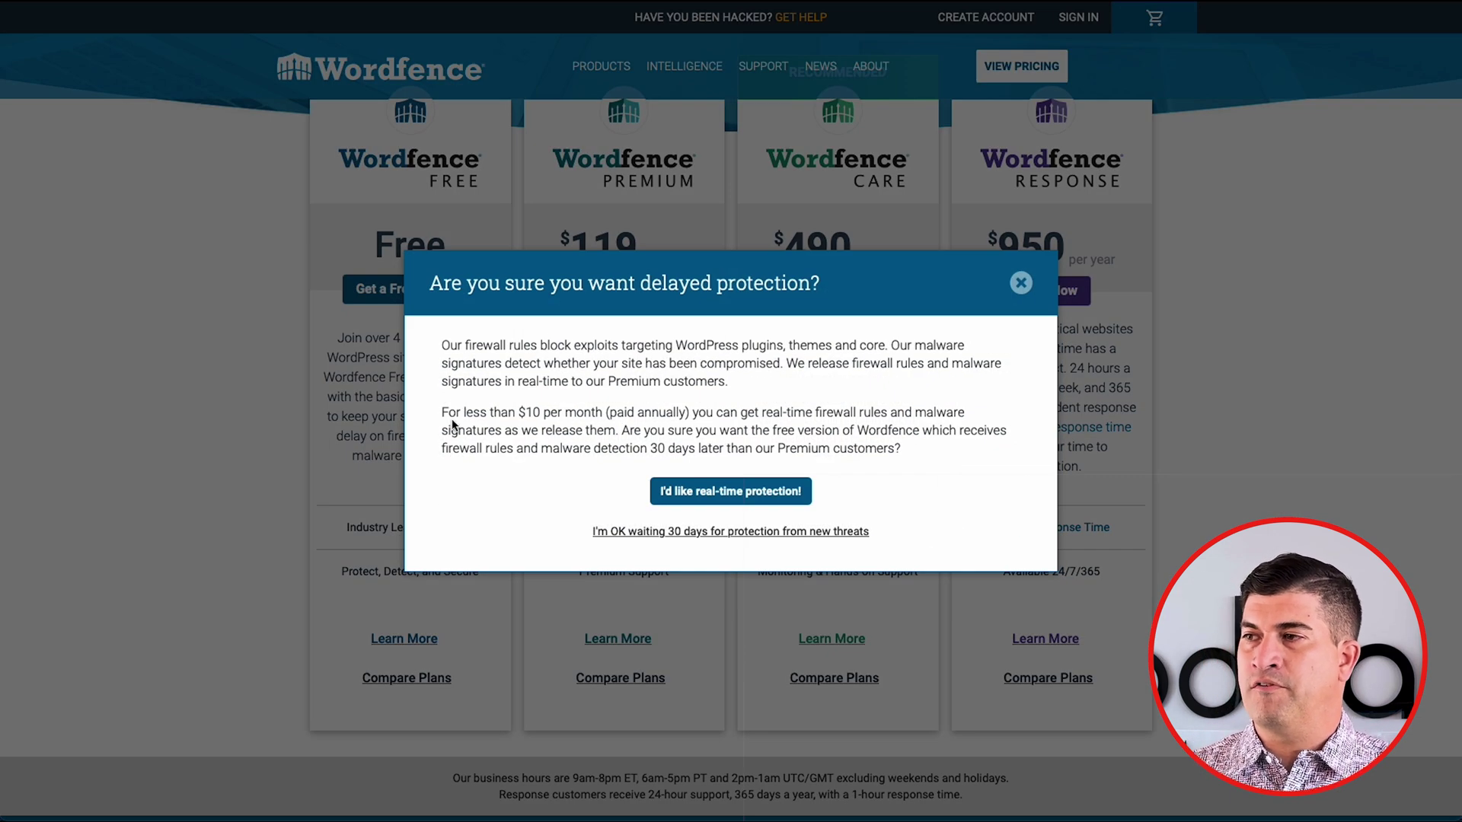
{"action": "left_click", "coordinate": [744, 533]}
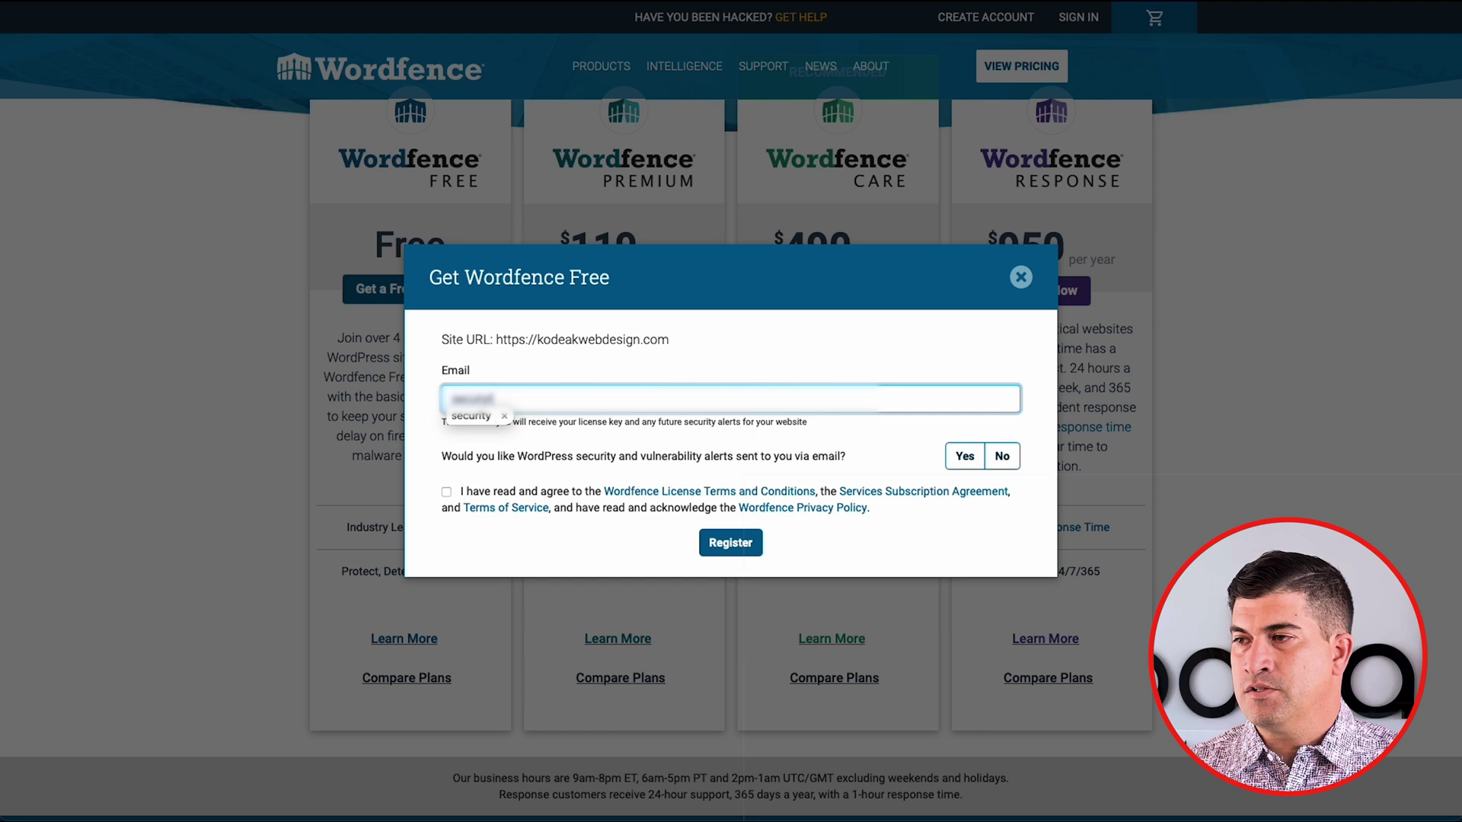
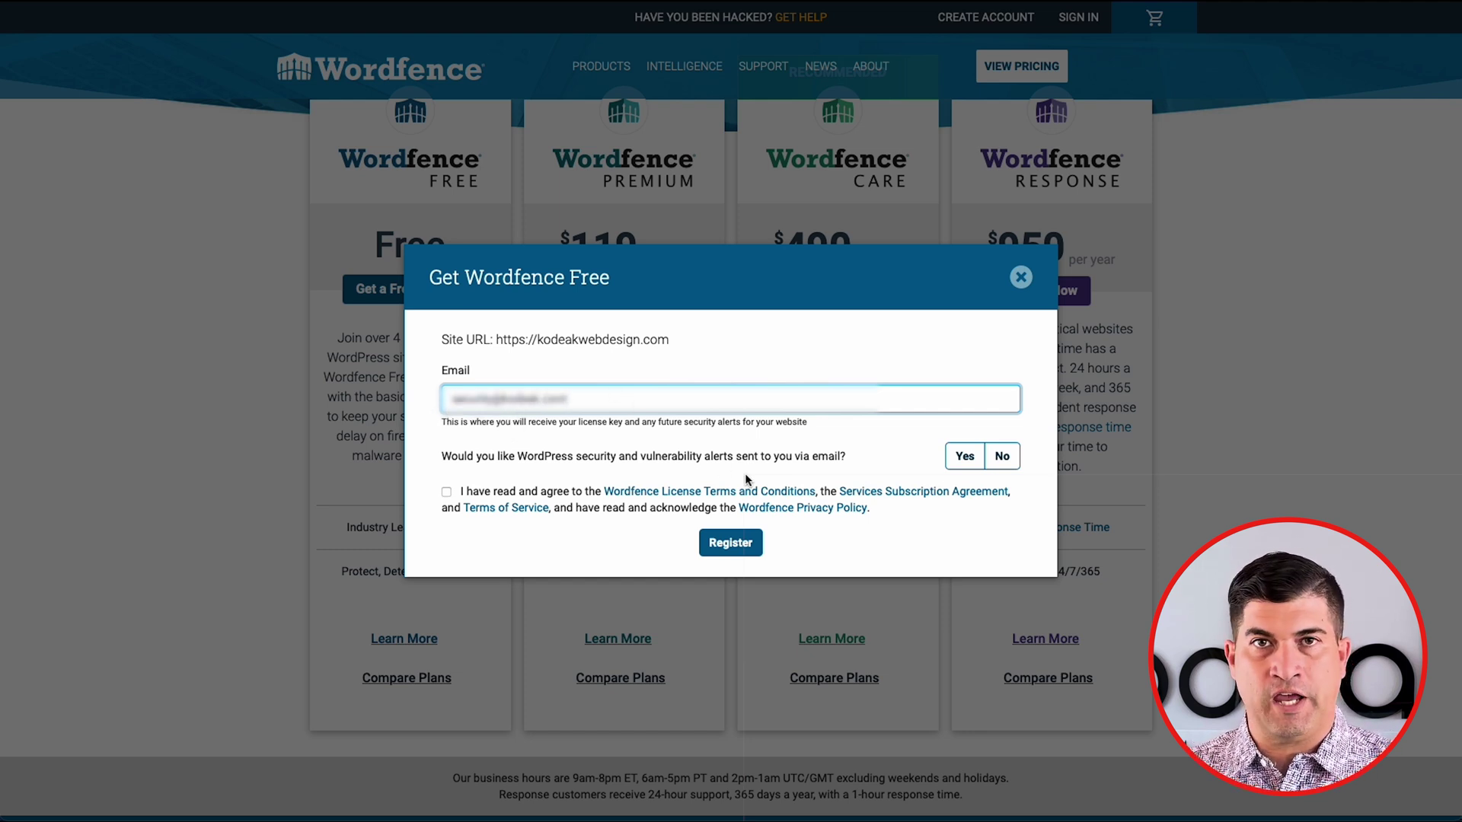
Enter the site's e-mail, agree to the terms, decline alert e-mails, and register.
{"action": "left_click", "coordinate": [962, 462]}
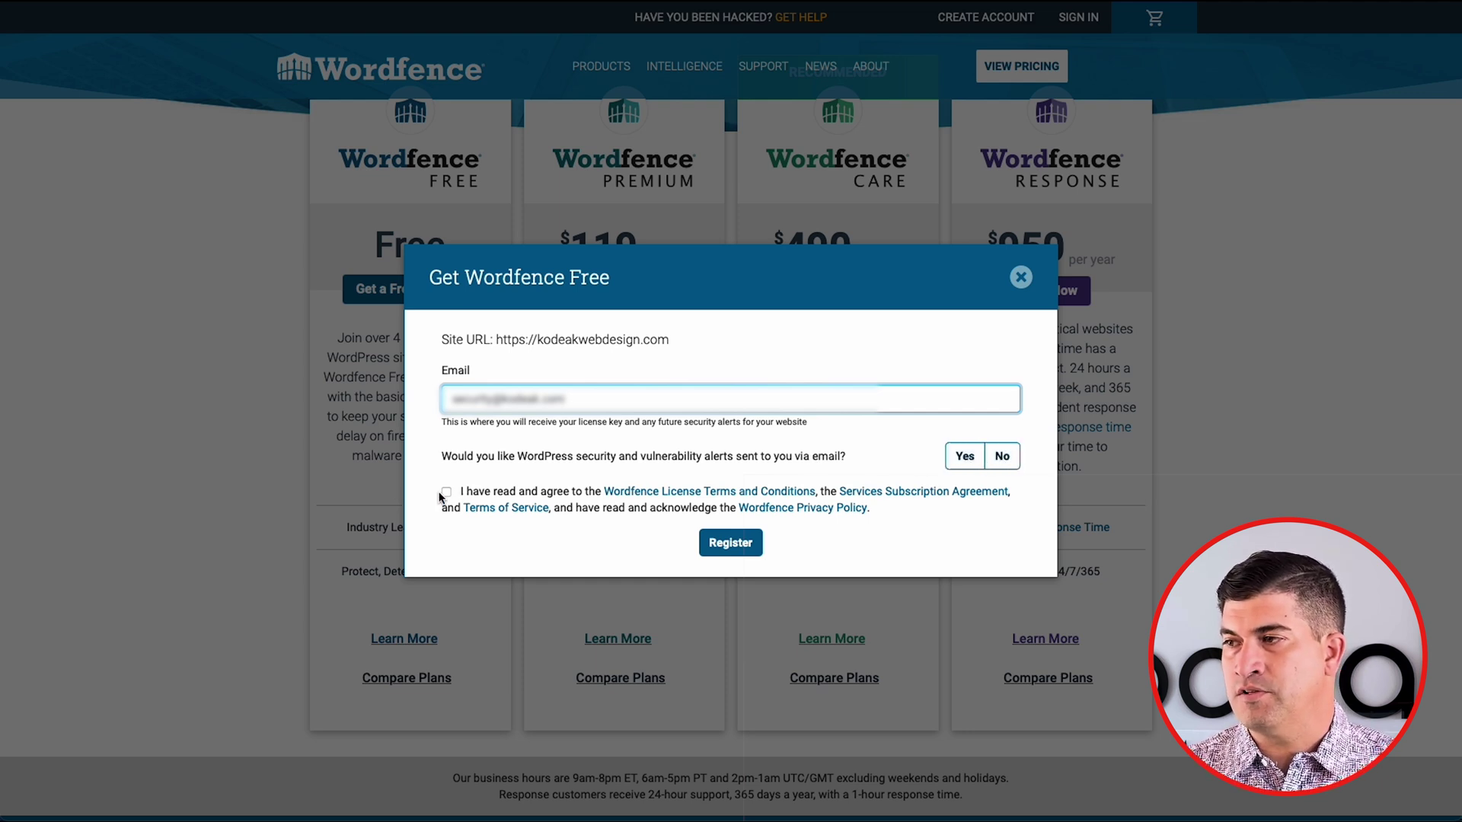
{"action": "left_click", "coordinate": [508, 493]}
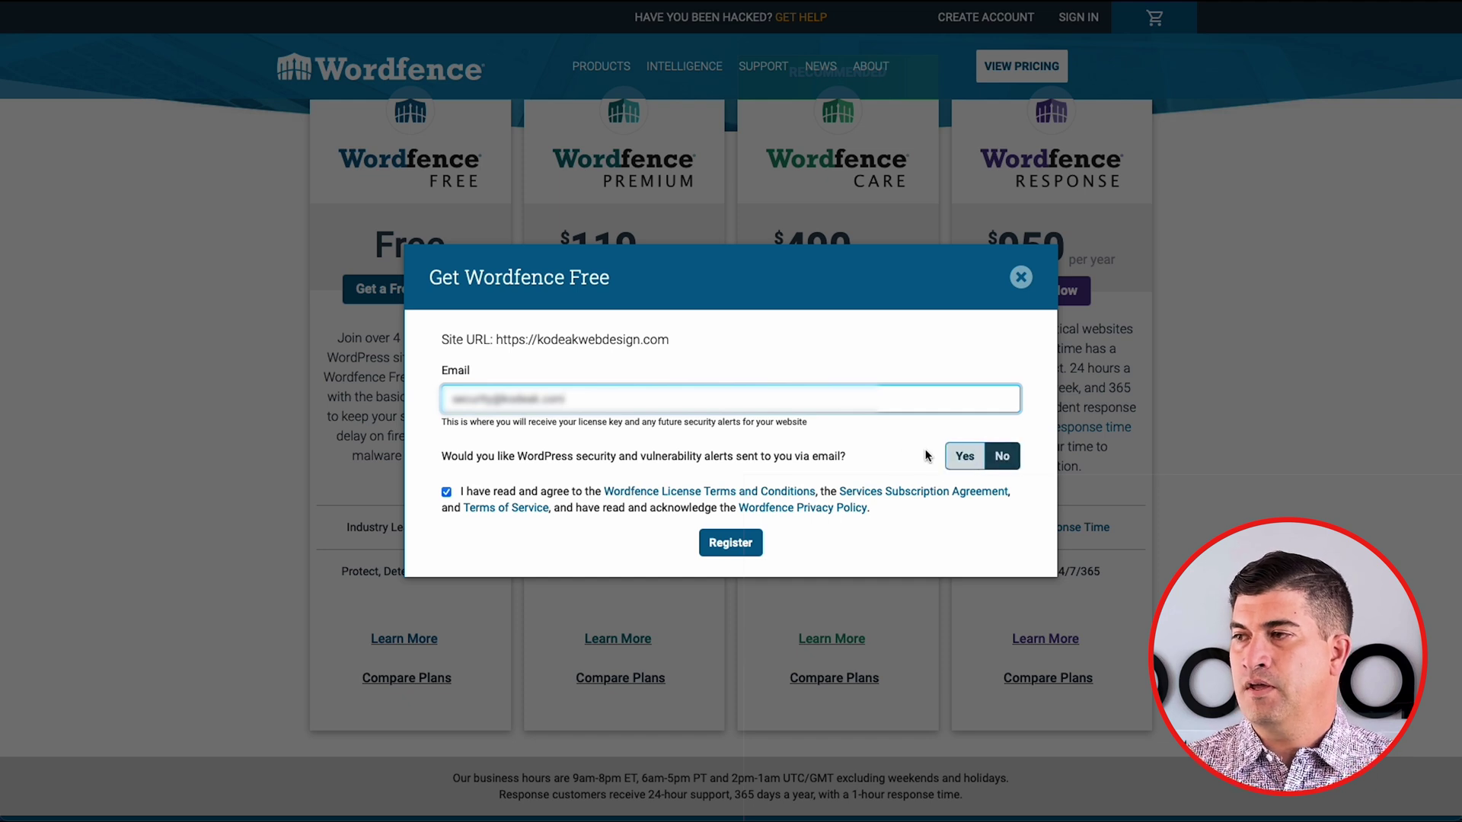
{"action": "left_click", "coordinate": [1000, 462]}
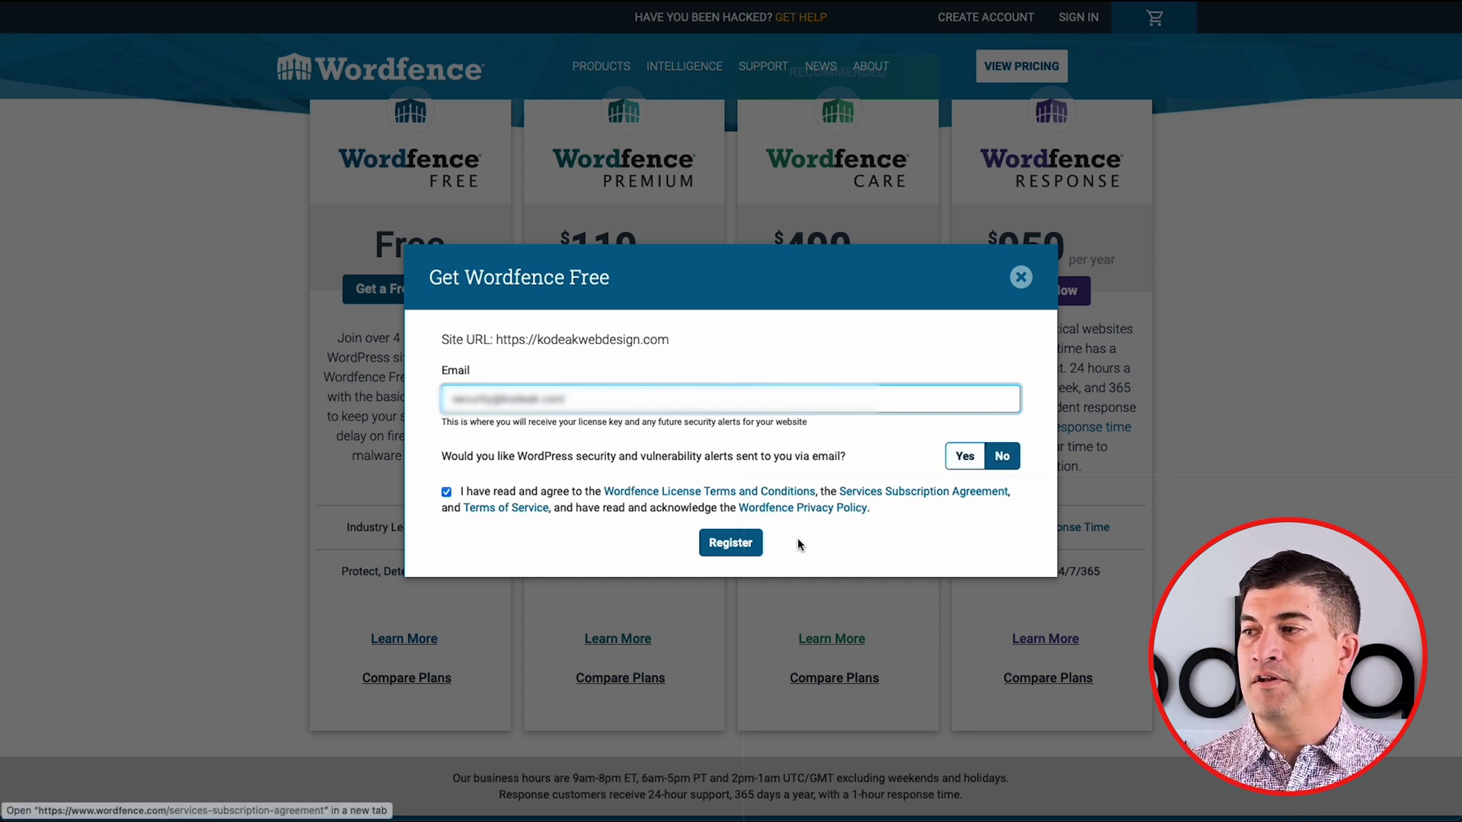
{"action": "left_click", "coordinate": [719, 543]}
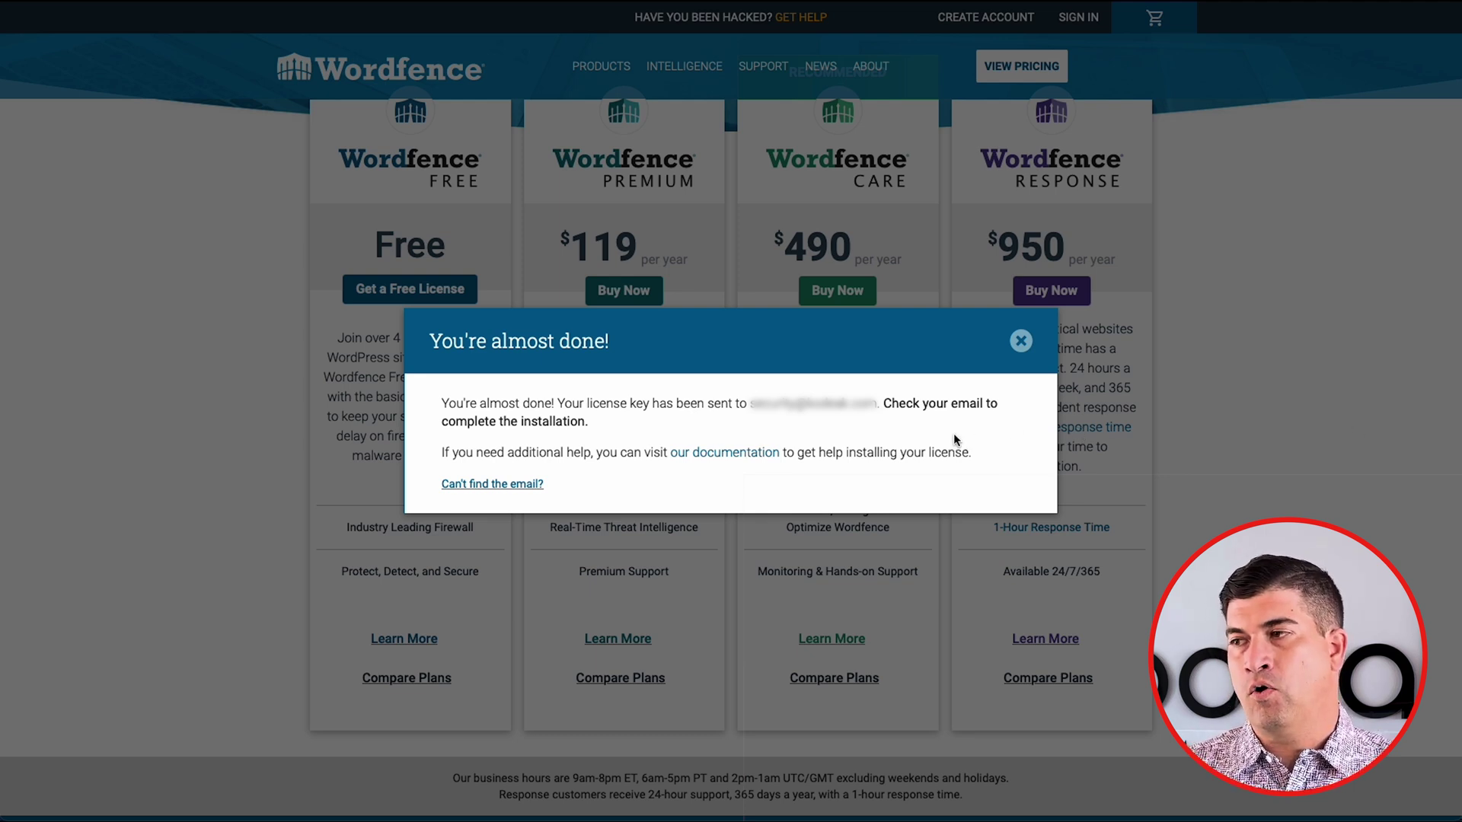
Install the existing license with the emailed key and the site's e-mail, accepting the terms.
{"action": "left_click", "coordinate": [1021, 340]}
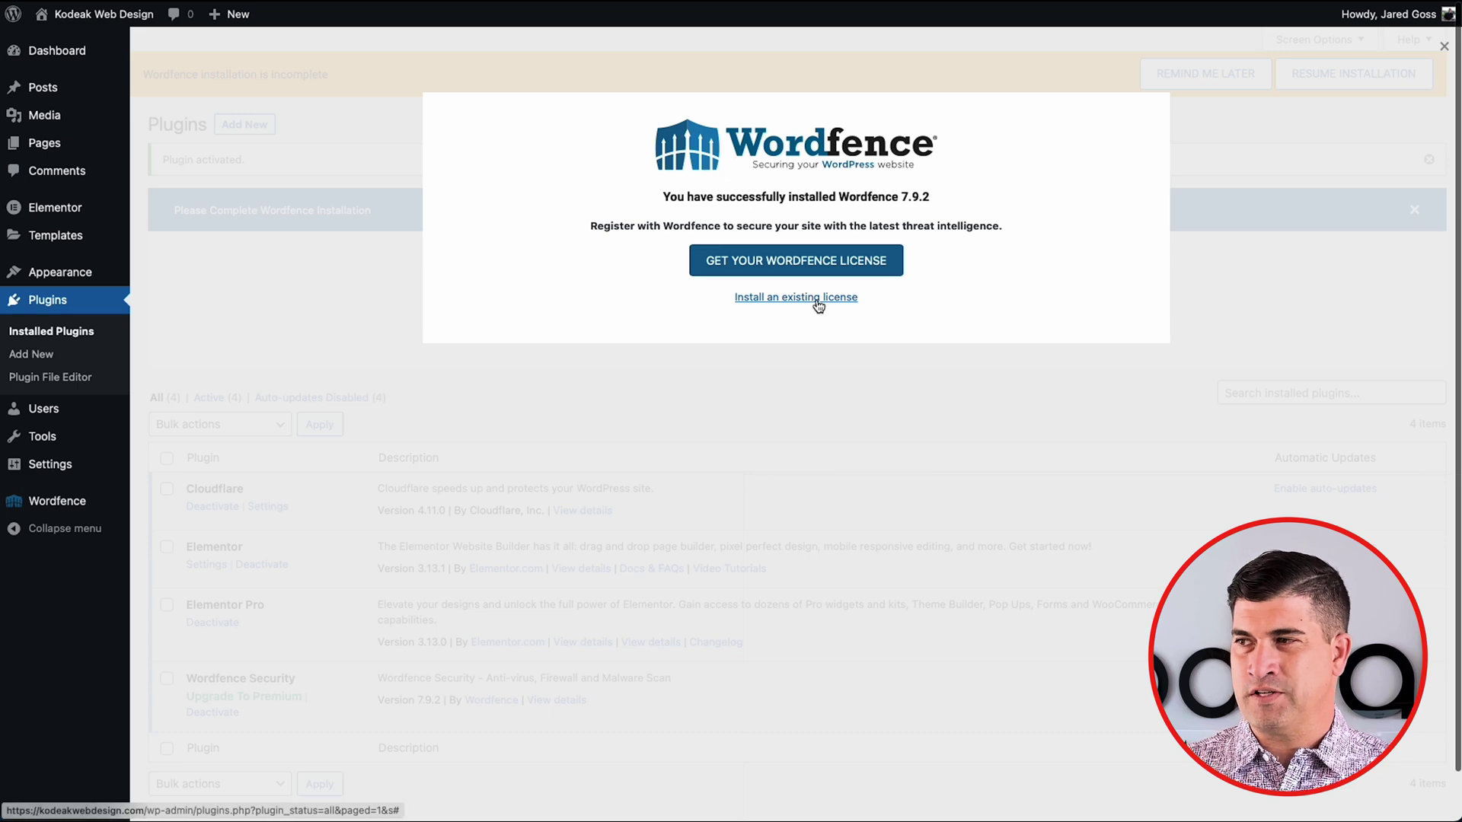
{"action": "left_click", "coordinate": [815, 299]}
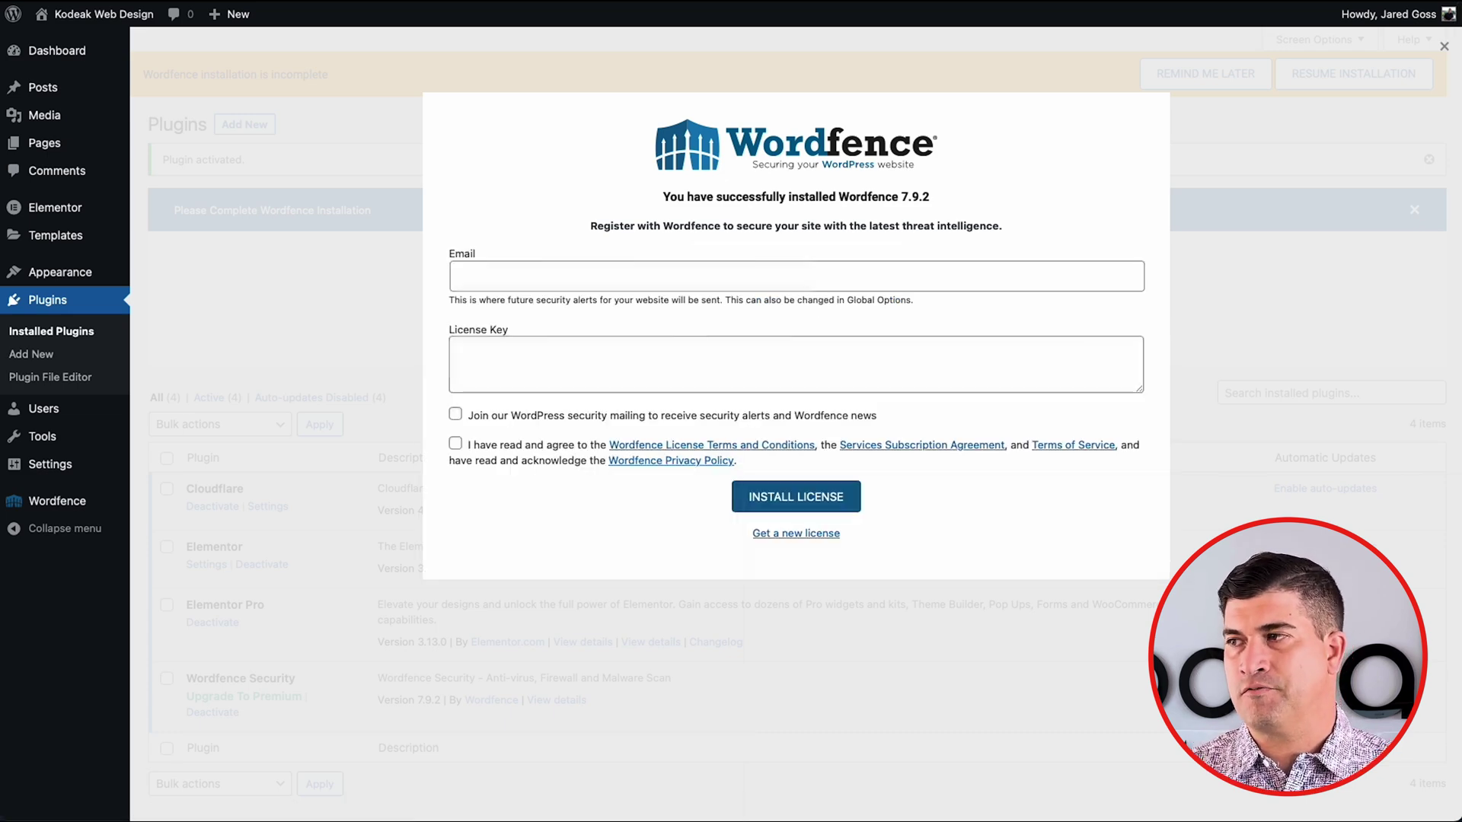
{"action": "left_click", "coordinate": [575, 354]}
{"action": "key", "text": "ctrl+v"}
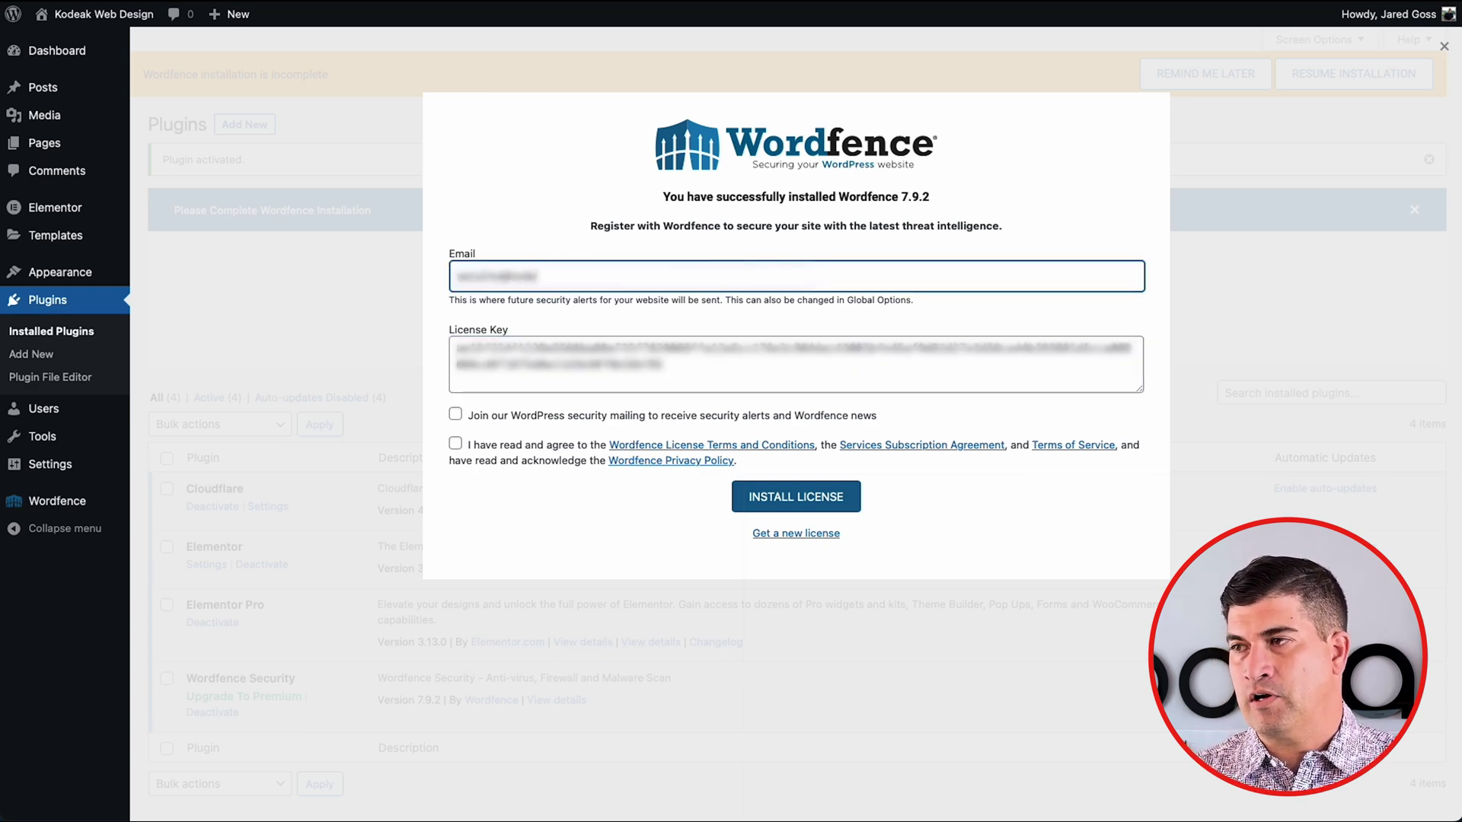
{"action": "type", "text": "ak.com"}
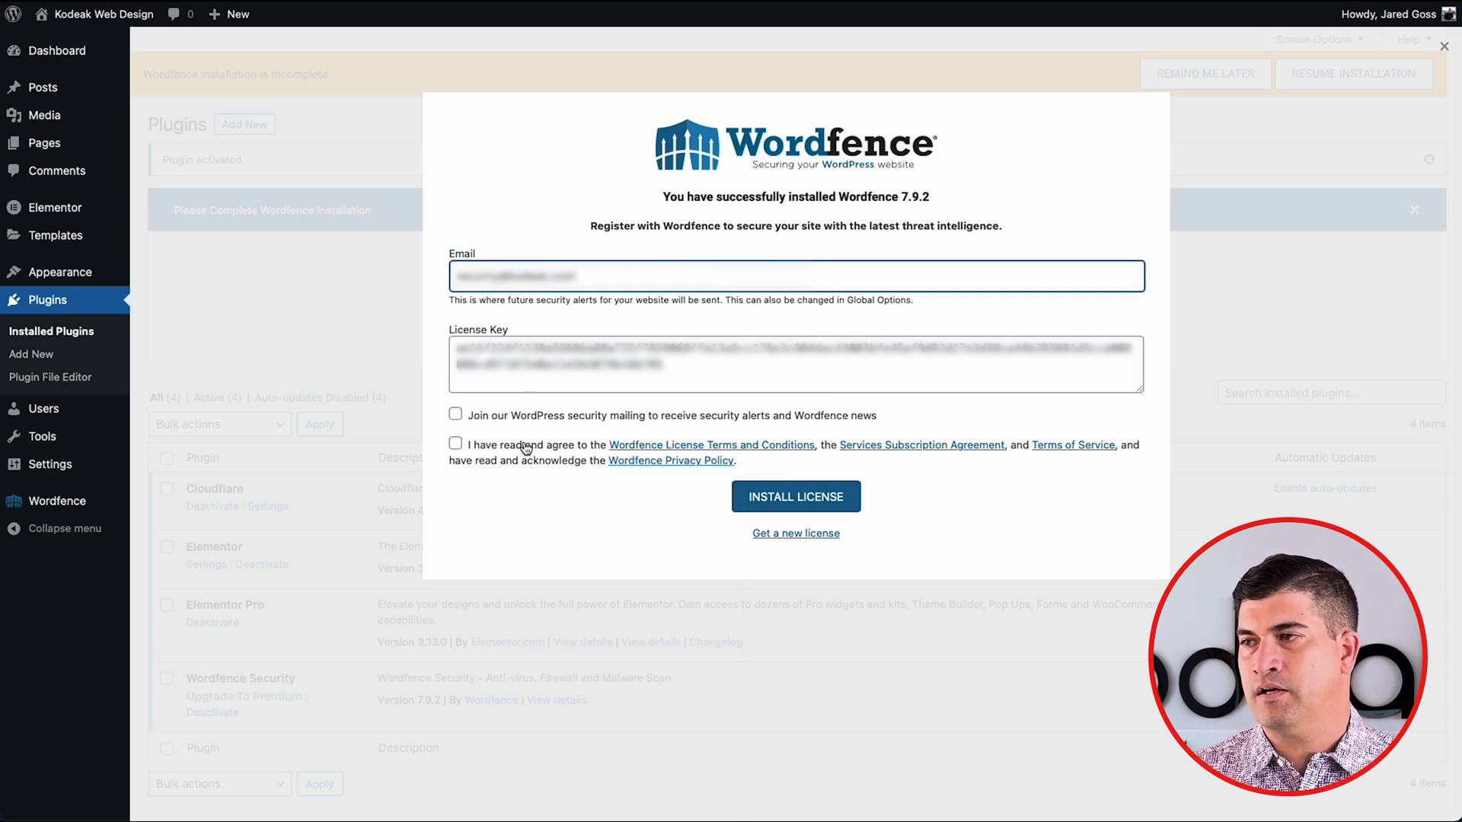
{"action": "left_click", "coordinate": [457, 446]}
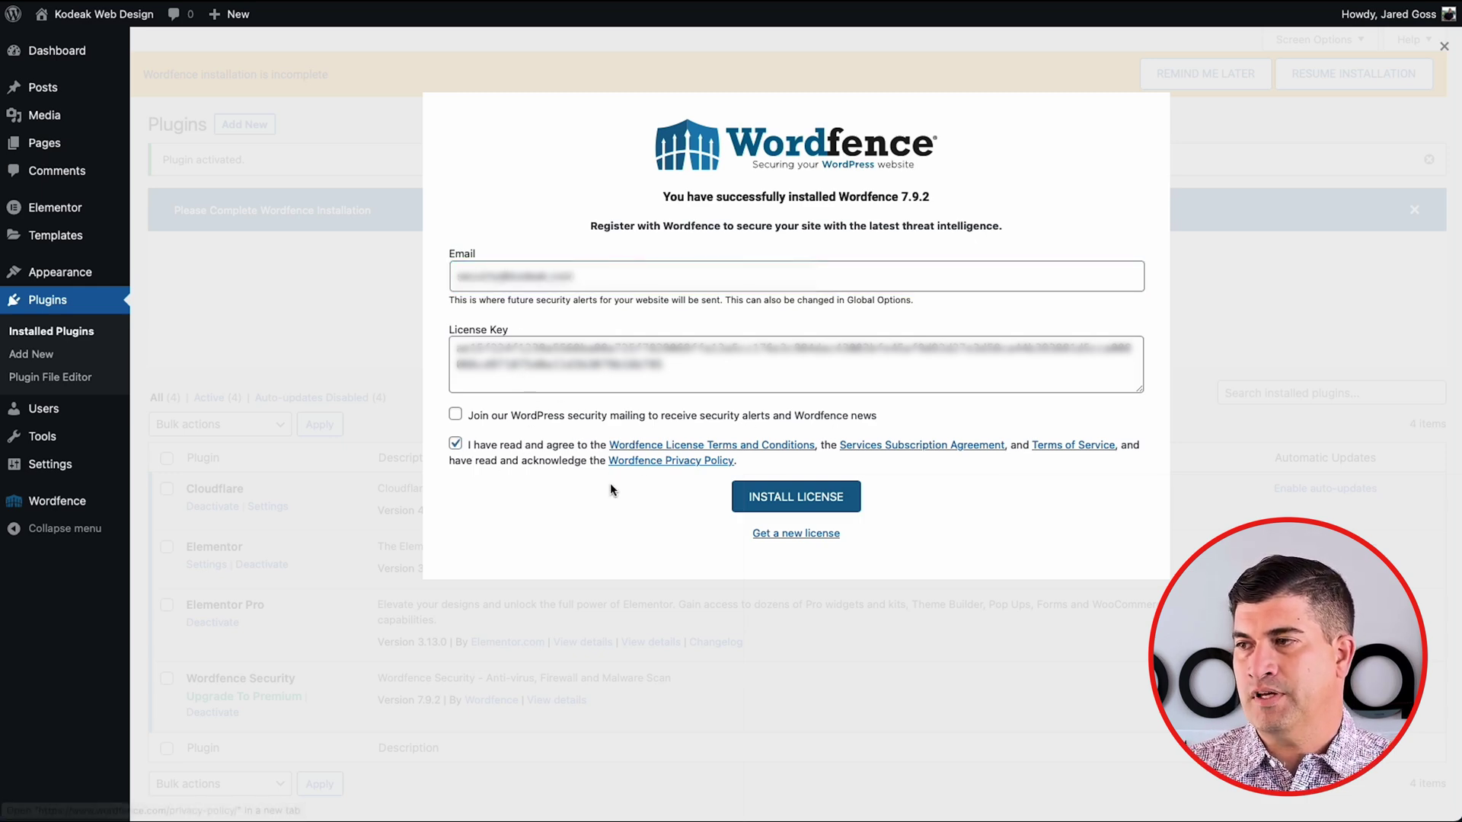
{"action": "left_click", "coordinate": [798, 502]}
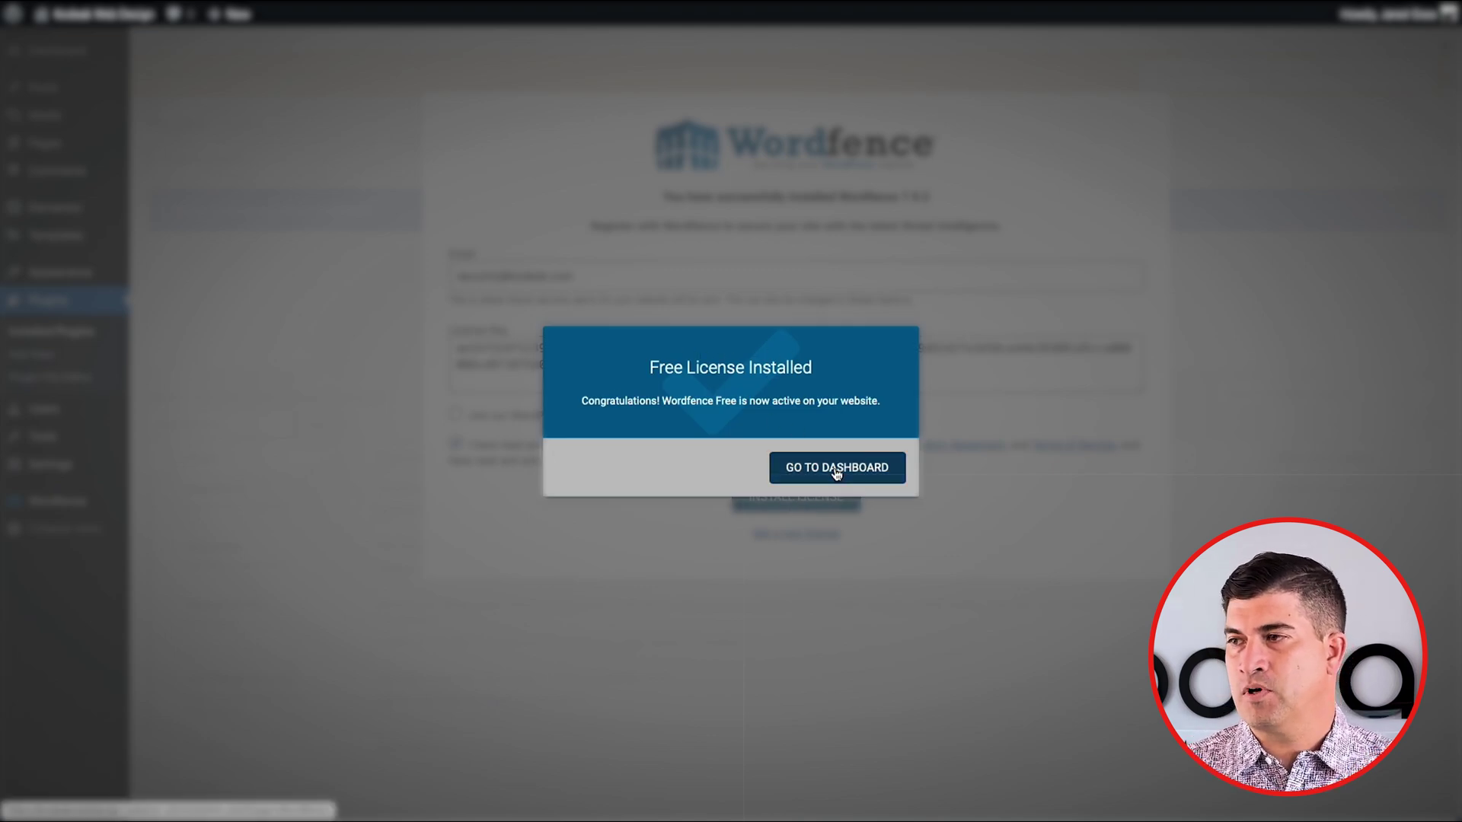
Open the Wordfence Dashboard and step through its introductory tour to the end.
{"action": "left_click", "coordinate": [837, 468]}
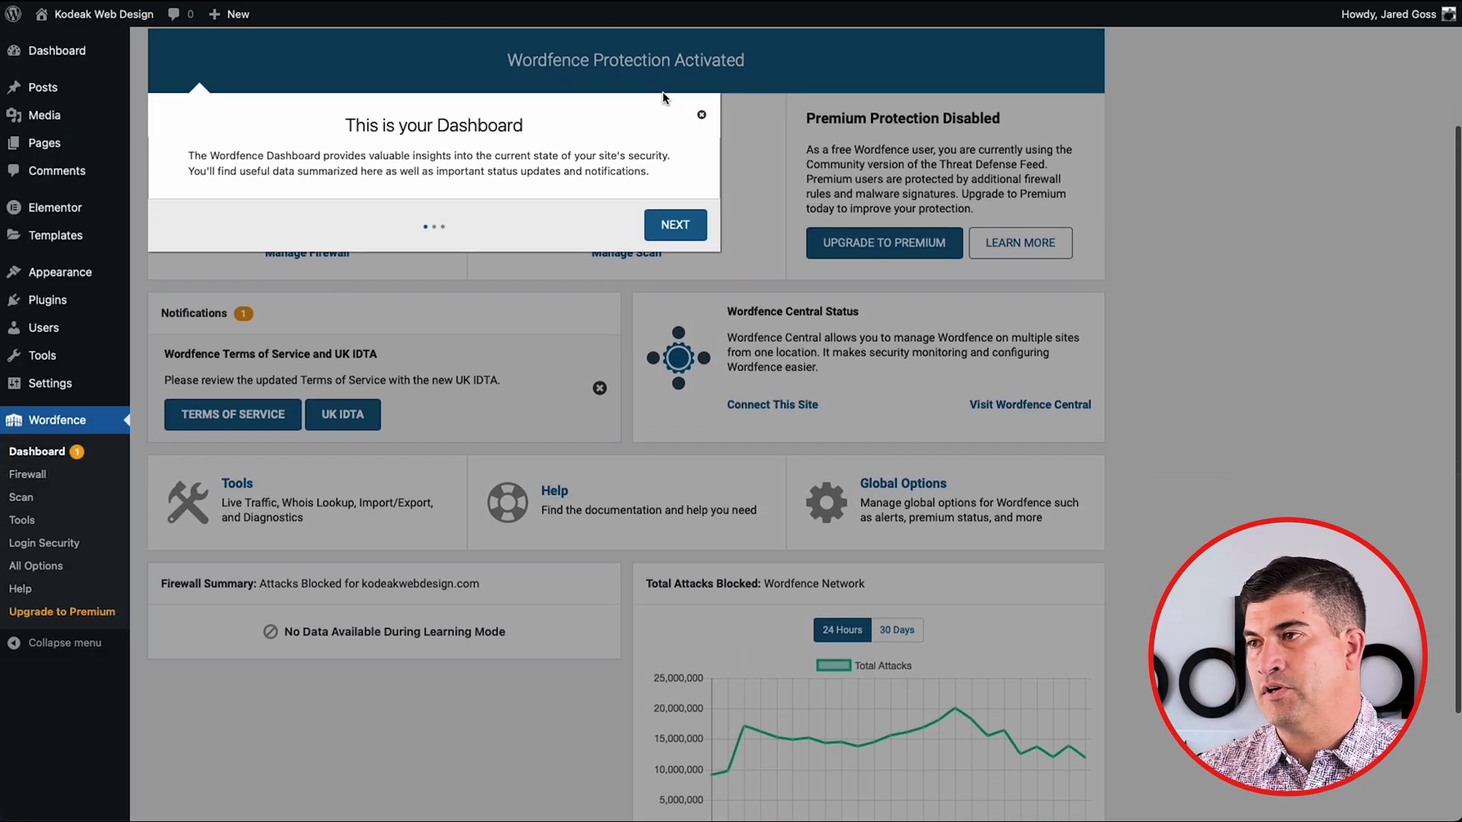
{"action": "left_click", "coordinate": [693, 222]}
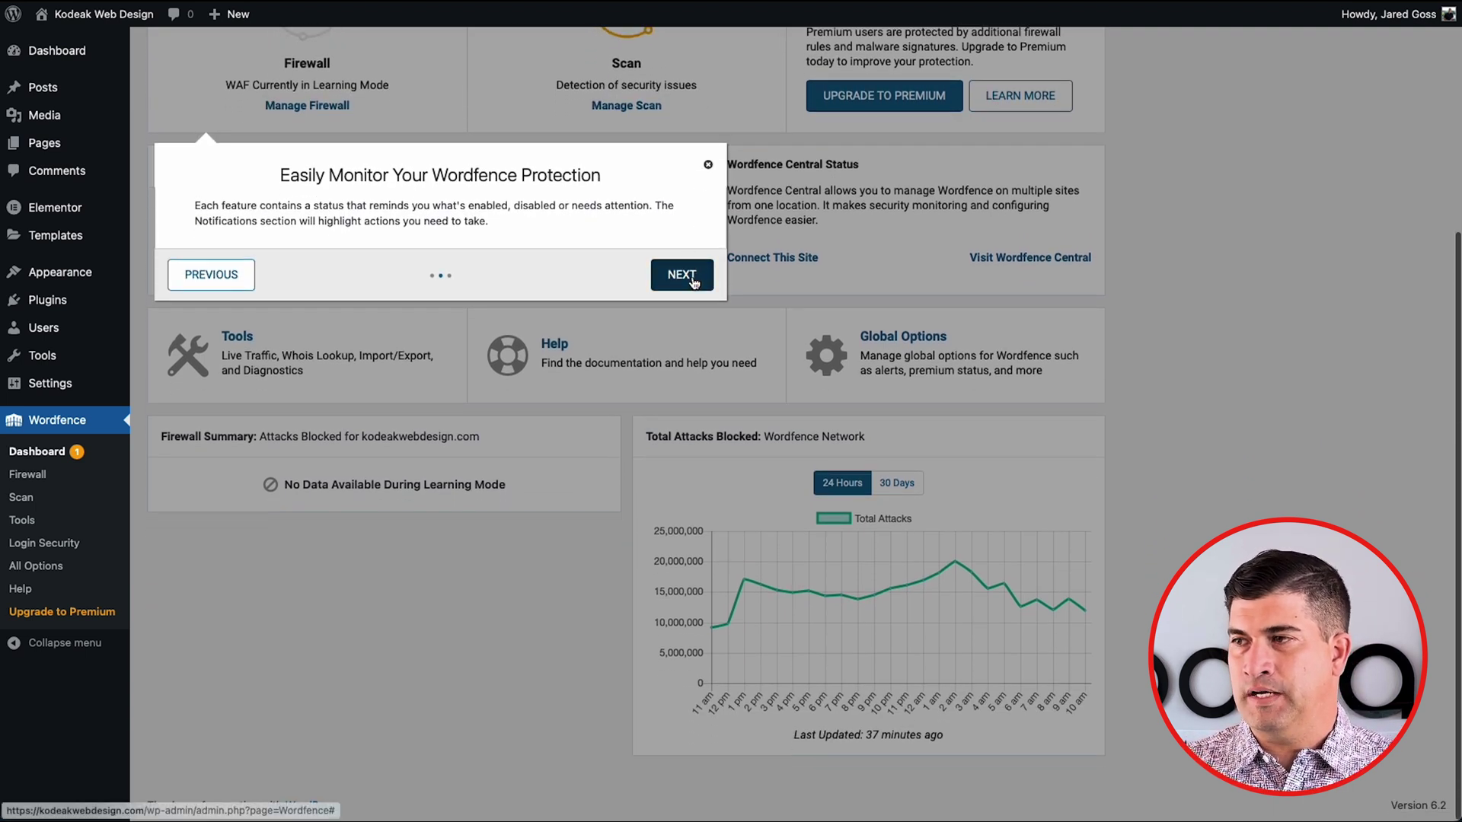
{"action": "left_click", "coordinate": [682, 276]}
{"action": "left_click", "coordinate": [747, 444]}
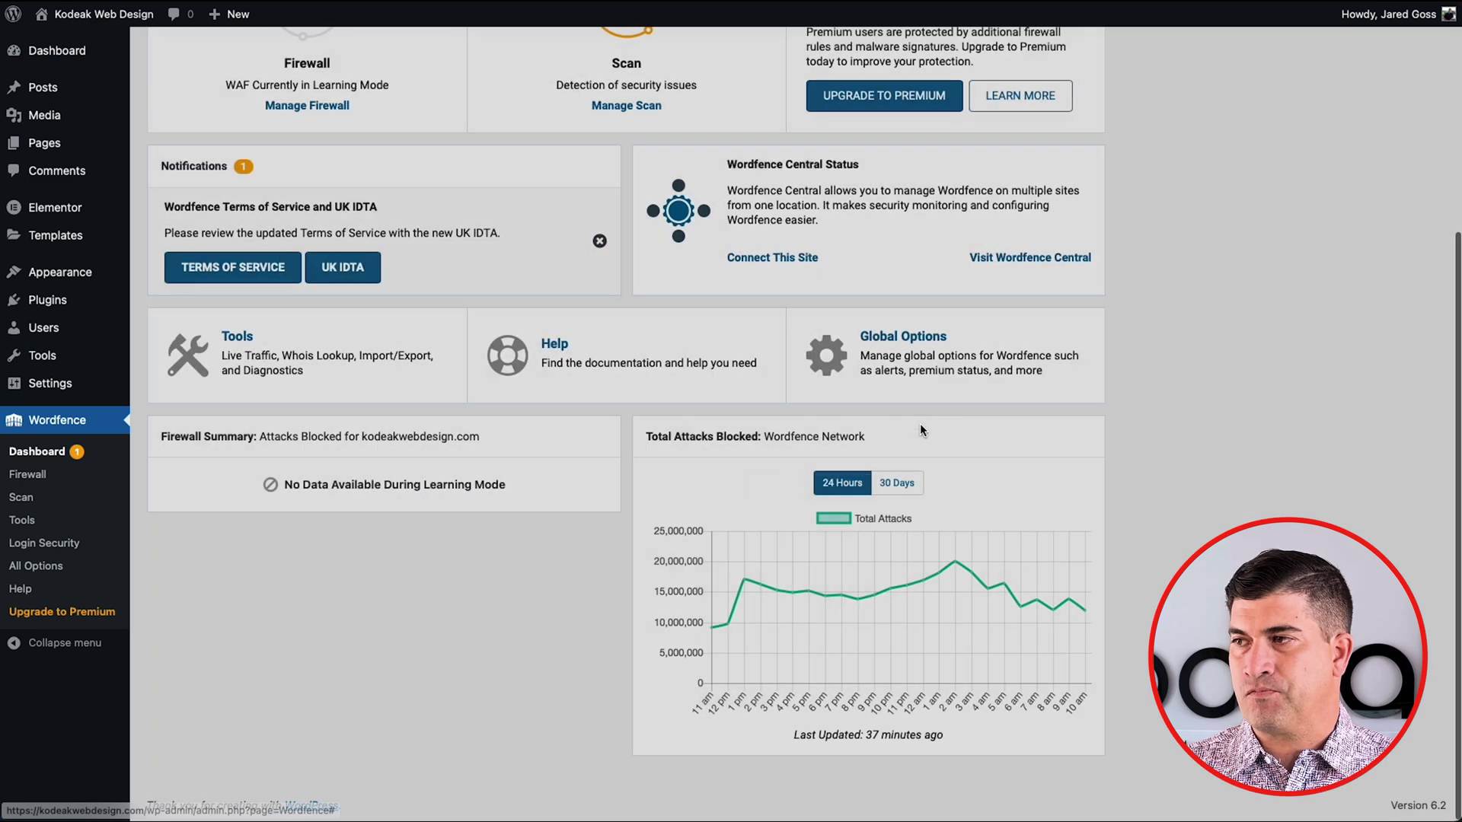
{"action": "scroll", "coordinate": [460, 236], "scroll_direction": "up", "scroll_amount": 5}
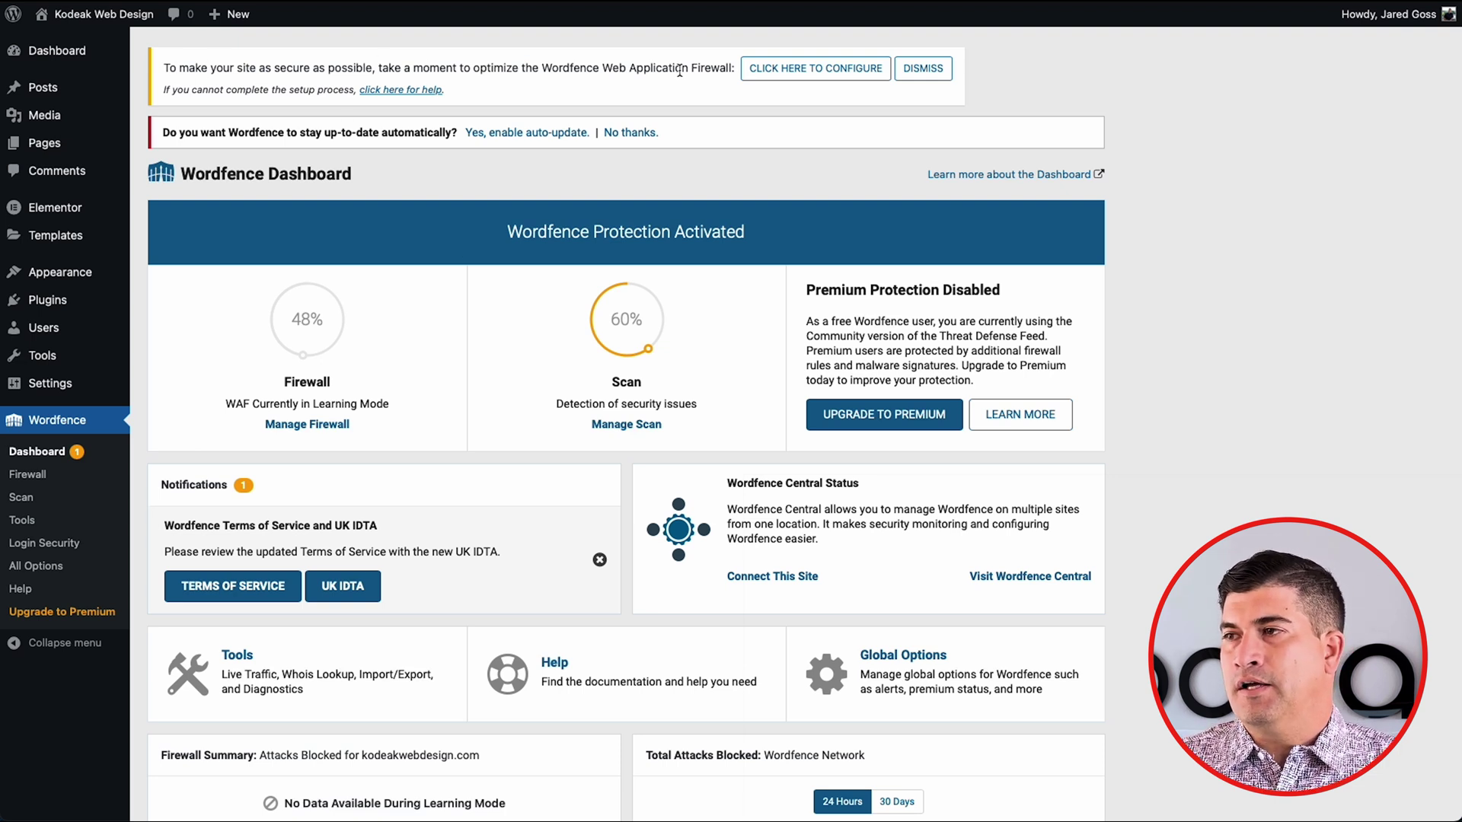
Optimize the firewall for LiteSpeed/lsapi, downloading an .htaccess backup before applying.
{"action": "left_click", "coordinate": [807, 70]}
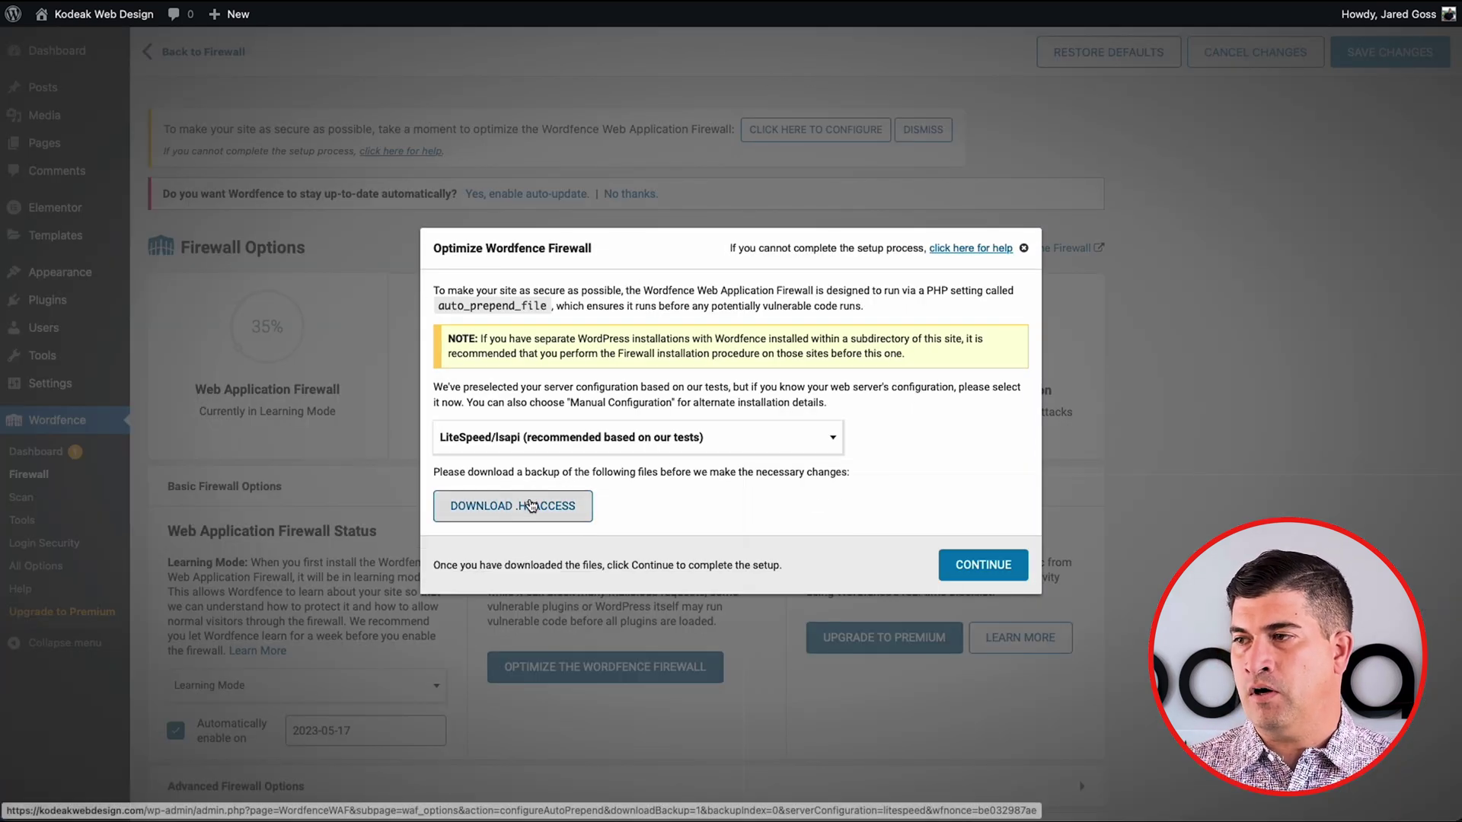
{"action": "left_click", "coordinate": [557, 440]}
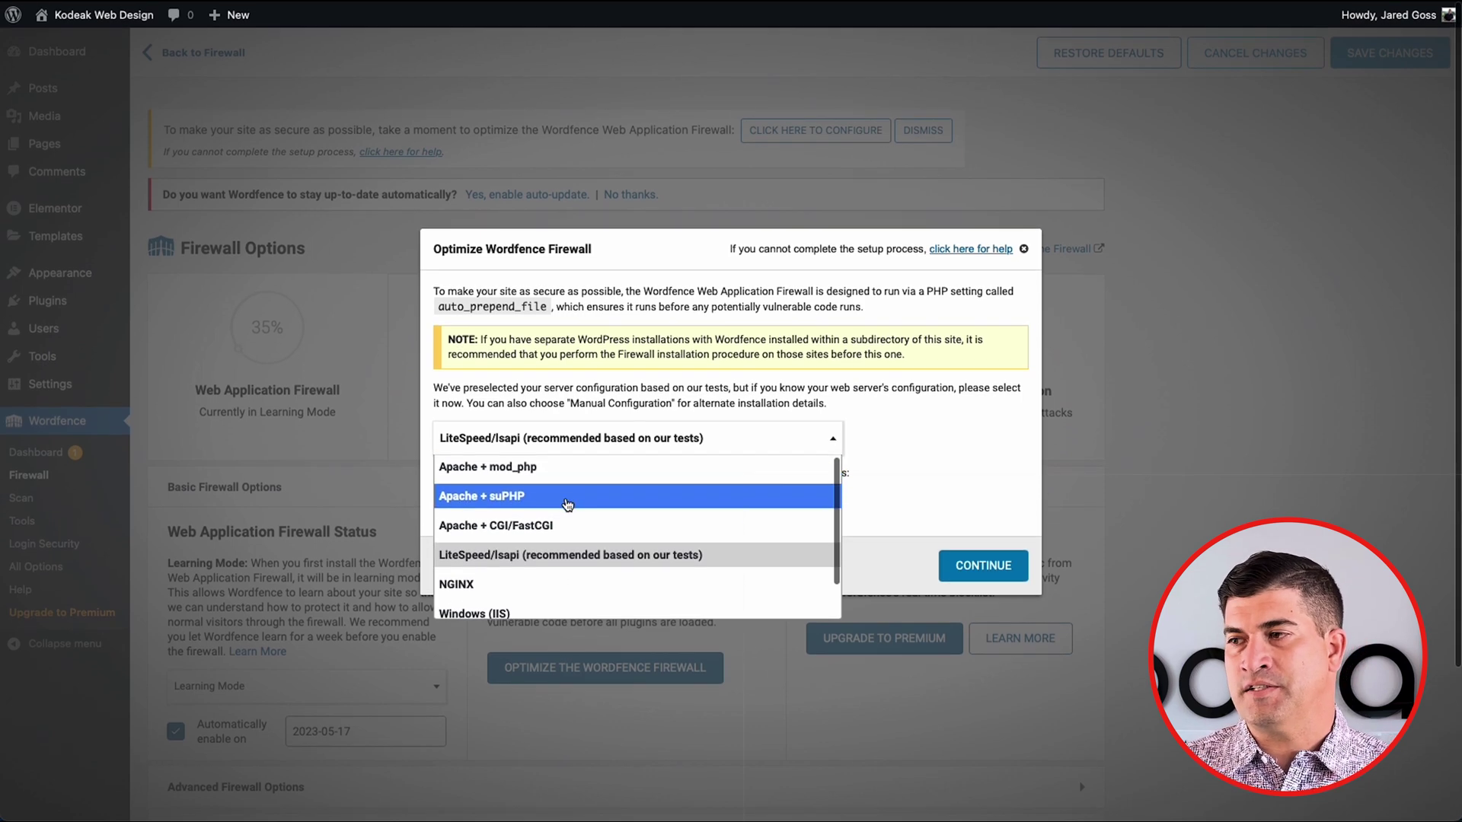
{"action": "scroll", "coordinate": [533, 518], "scroll_direction": "down", "scroll_amount": 2}
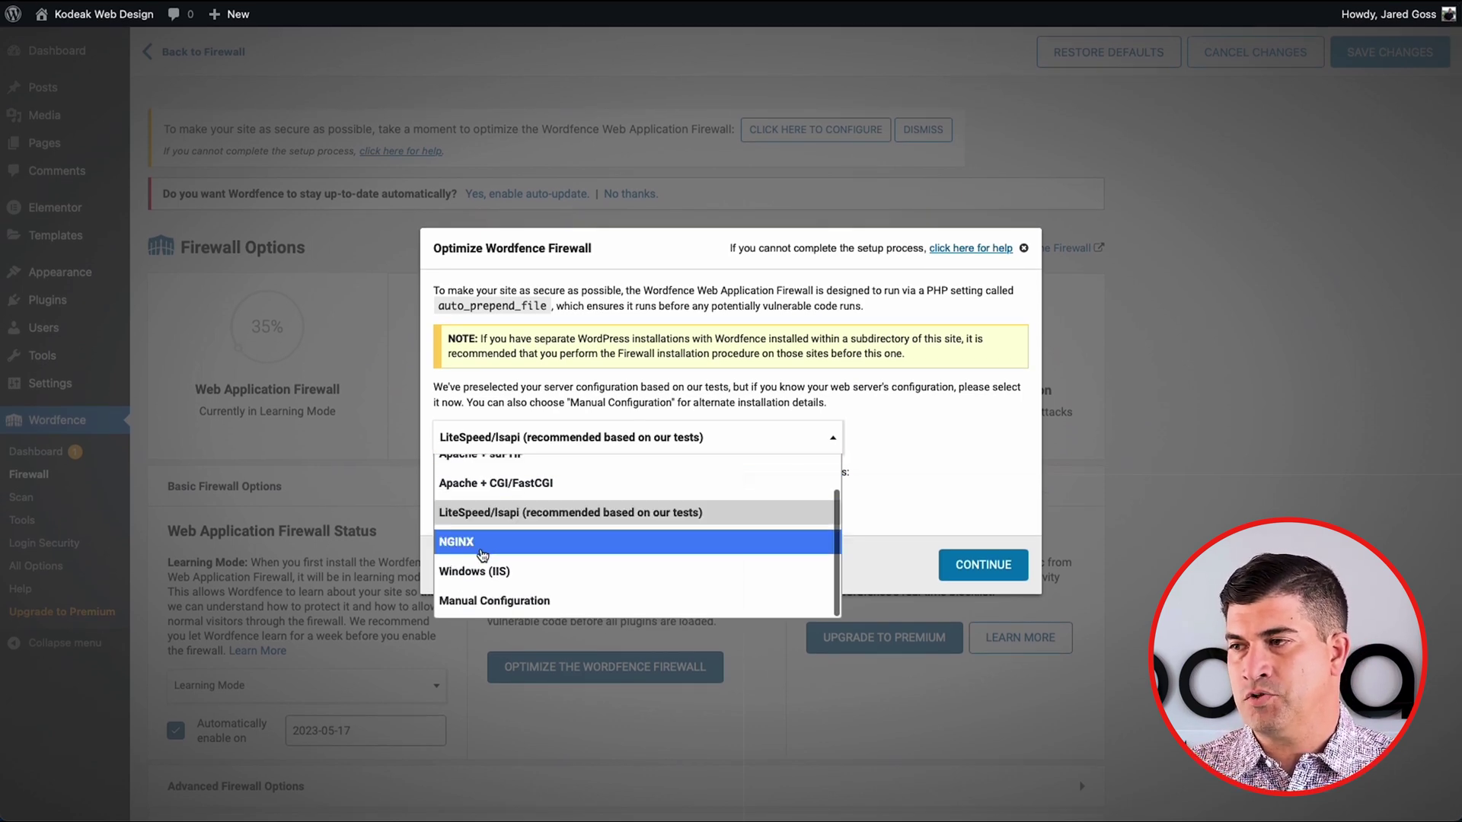
{"action": "left_click", "coordinate": [488, 513]}
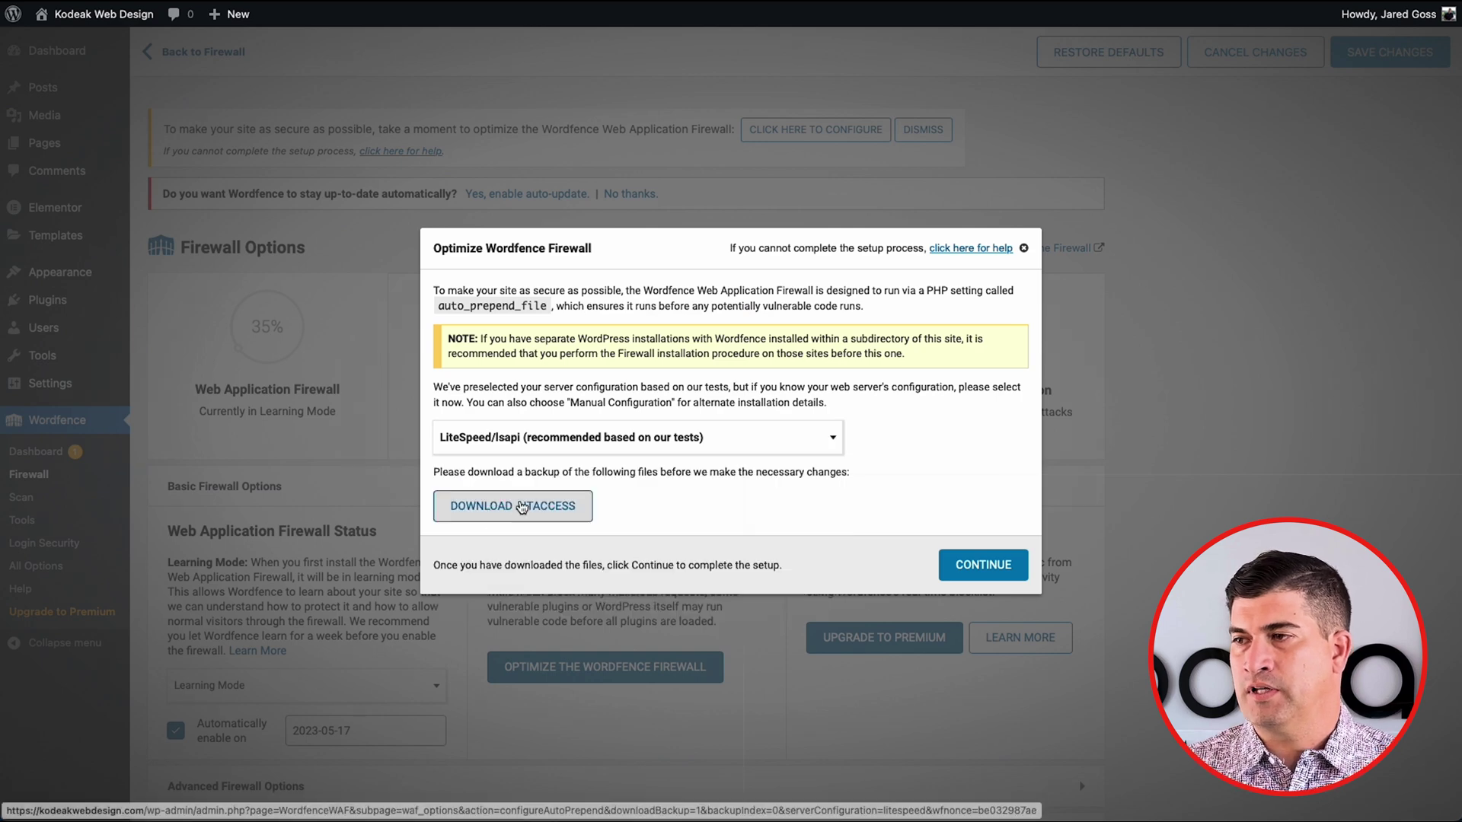
{"action": "left_click", "coordinate": [522, 506]}
{"action": "left_click", "coordinate": [872, 428]}
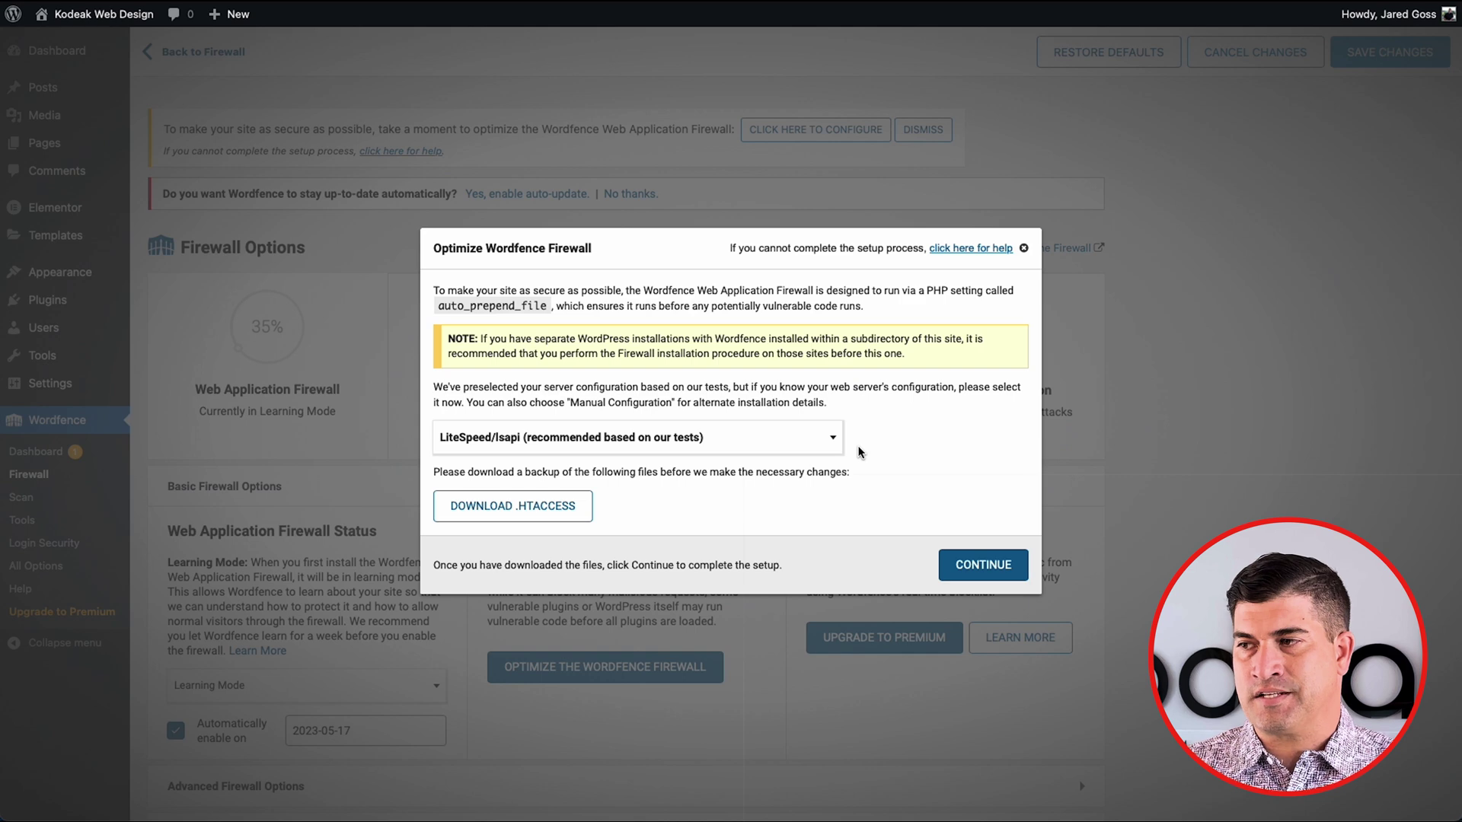
{"action": "left_click", "coordinate": [970, 564]}
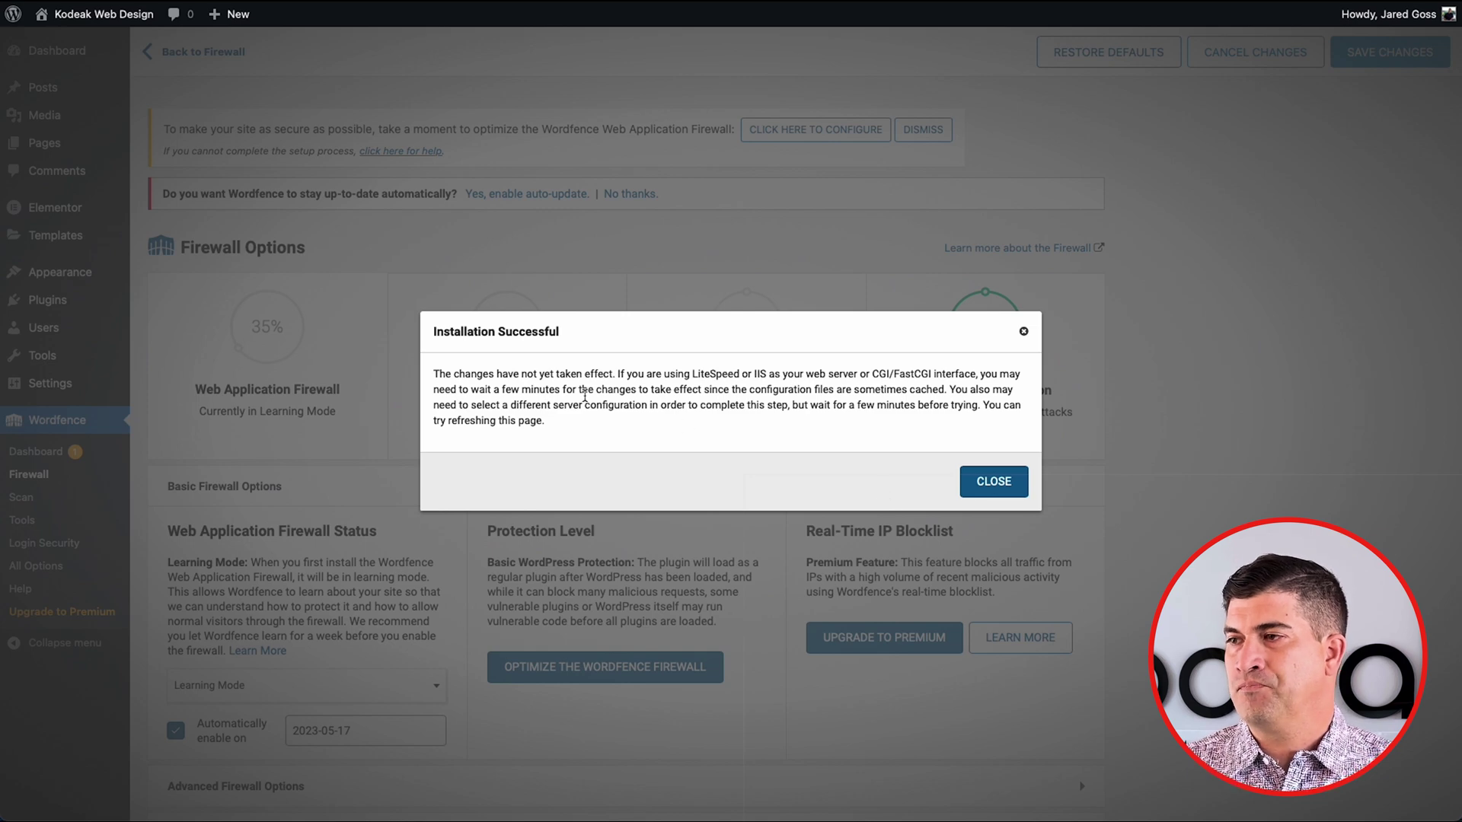
{"action": "left_click", "coordinate": [999, 487]}
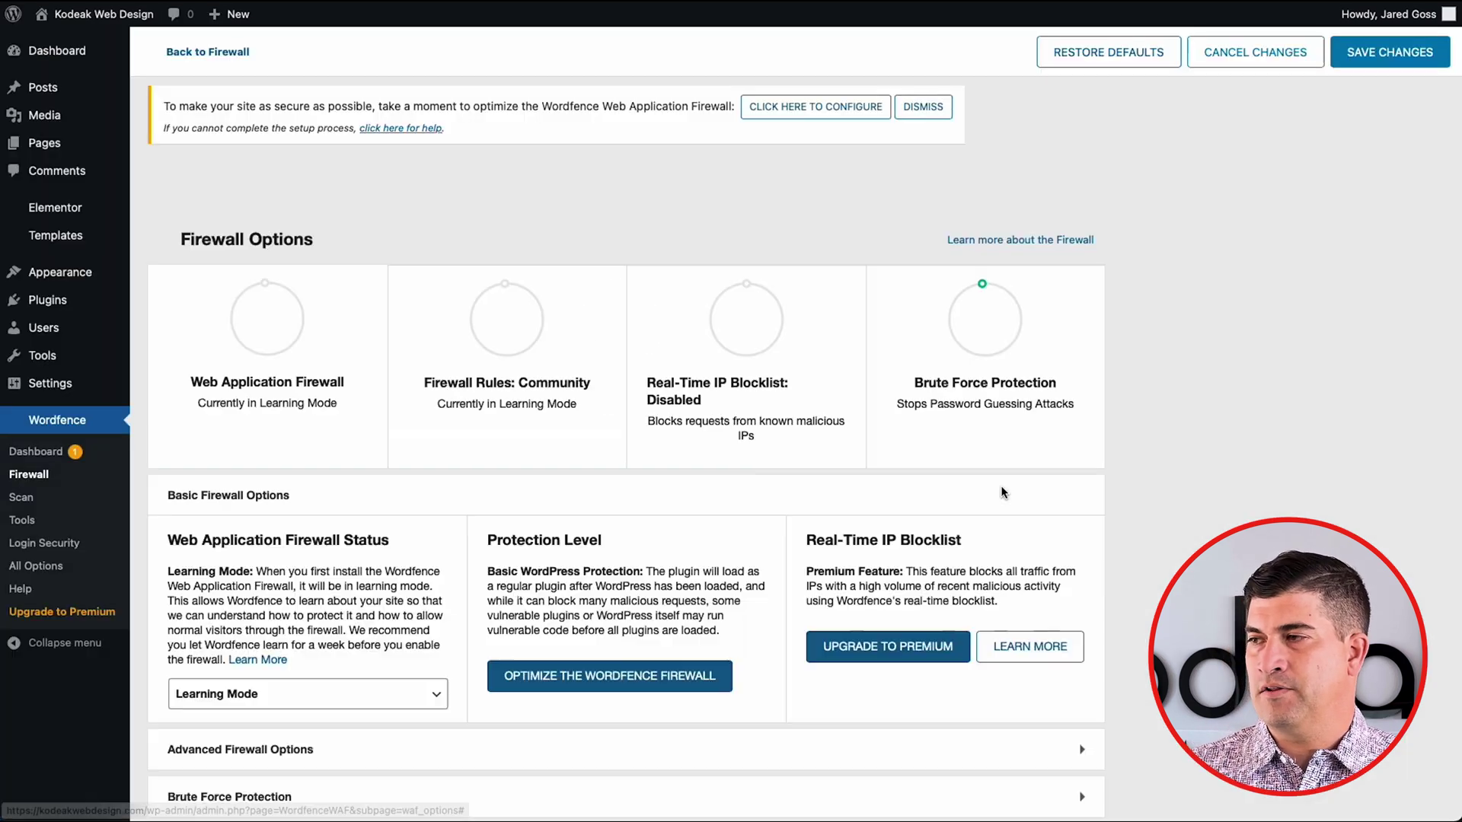
{"action": "mouse_move", "coordinate": [263, 329]}
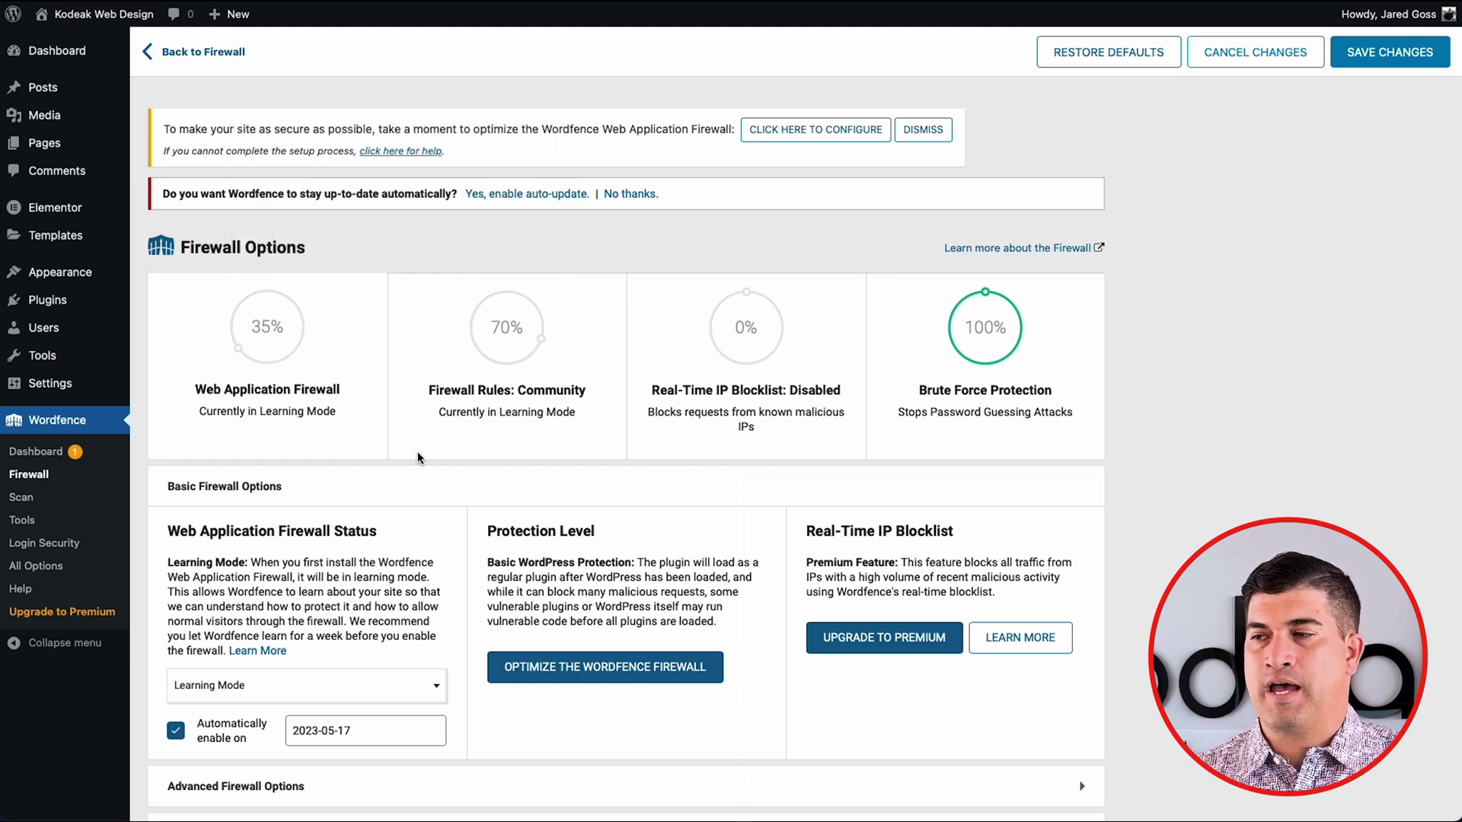
{"action": "scroll", "coordinate": [418, 460], "scroll_direction": "down", "scroll_amount": 5}
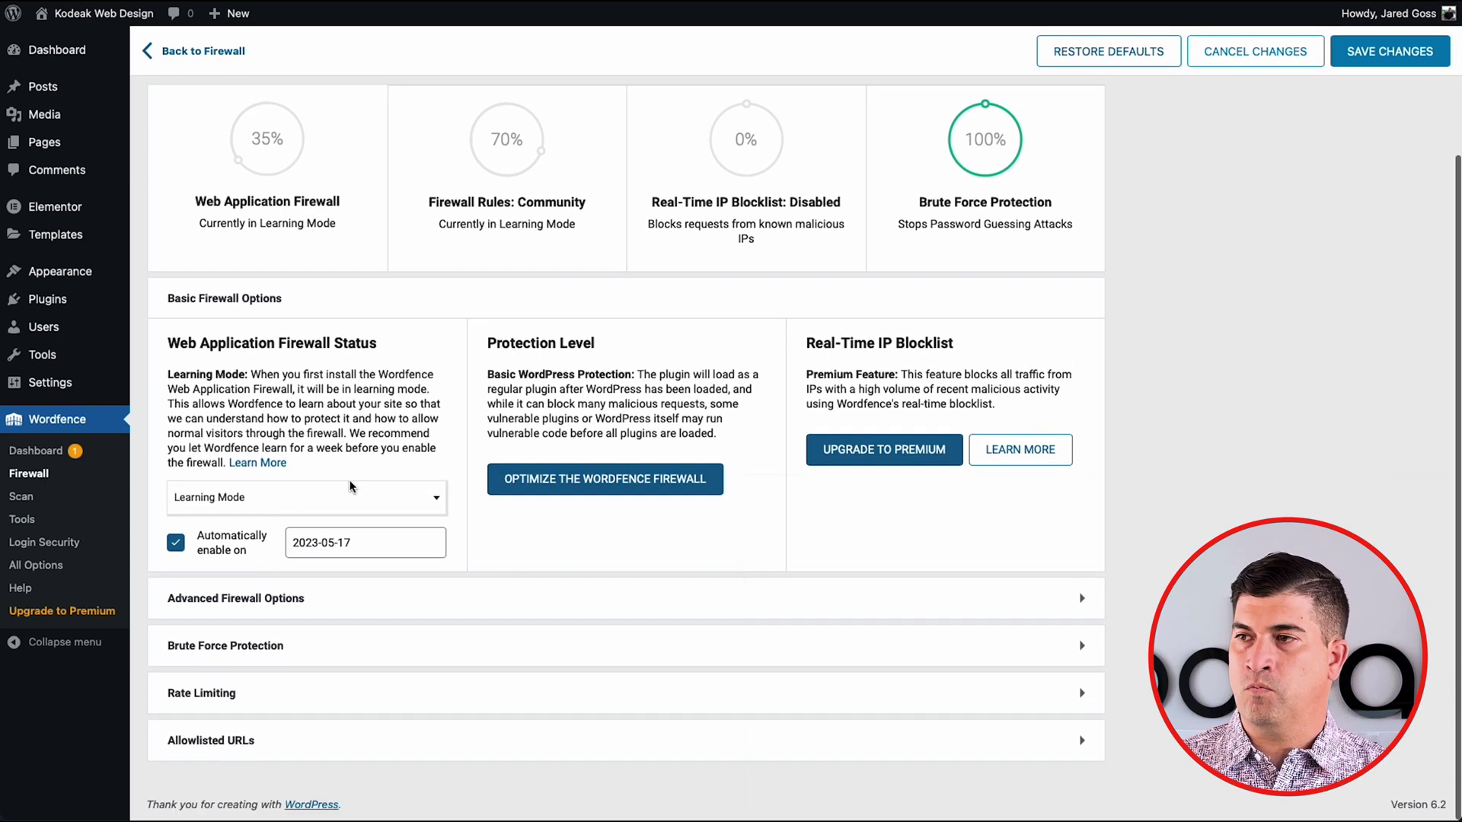
{"action": "left_click", "coordinate": [309, 514]}
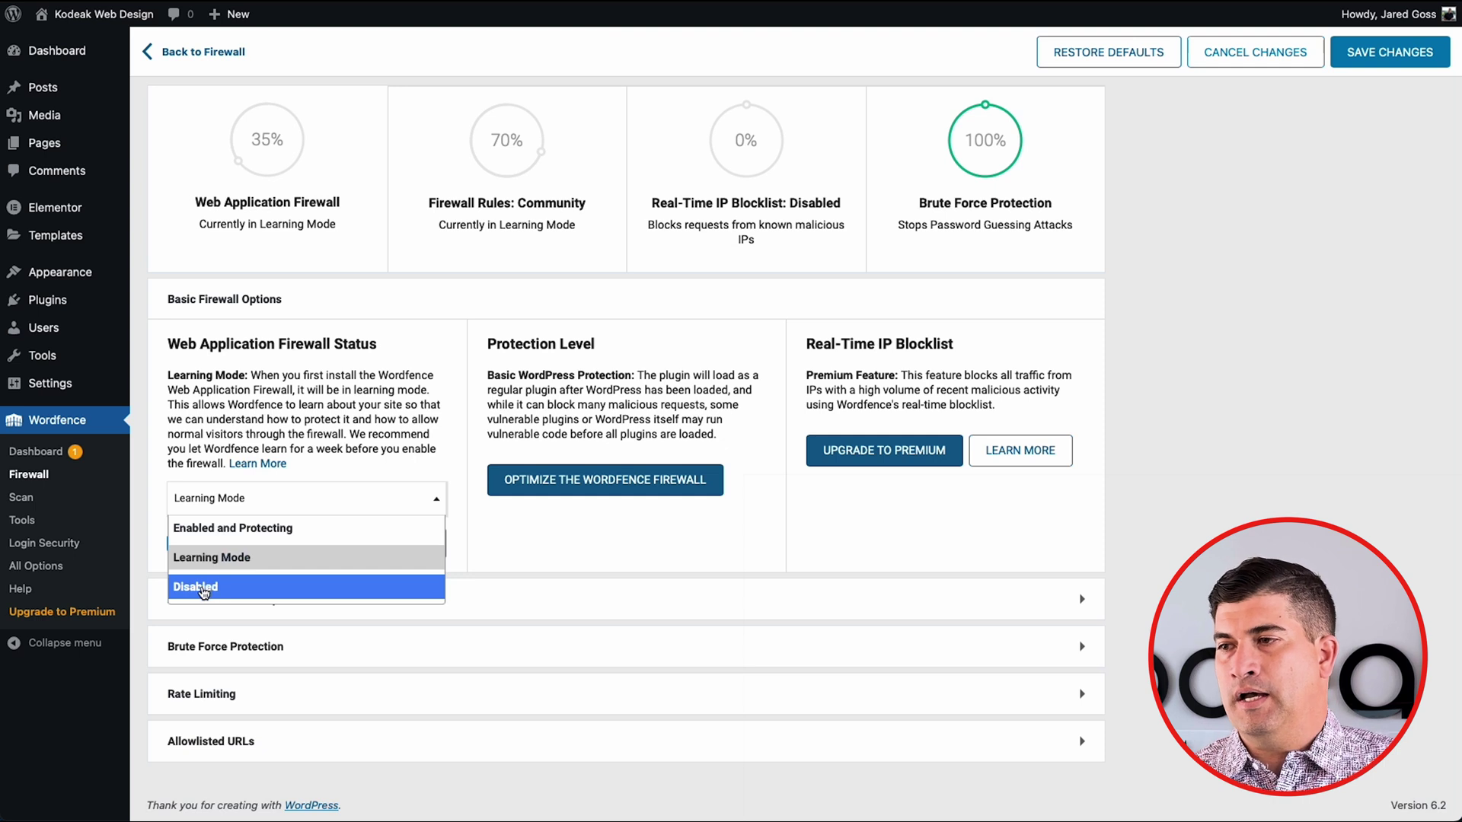
{"action": "left_click", "coordinate": [245, 559]}
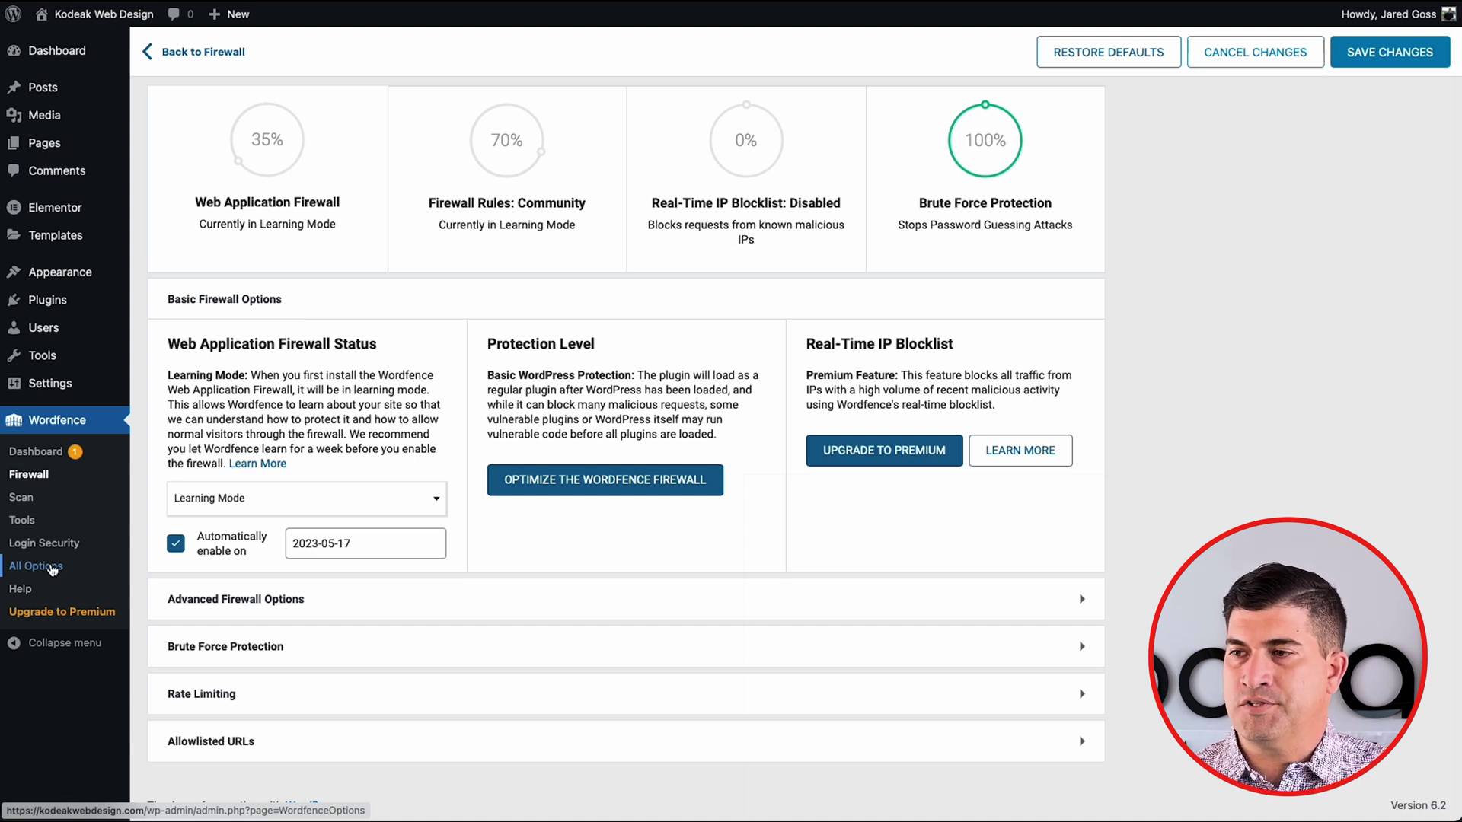
{"action": "left_click", "coordinate": [51, 567]}
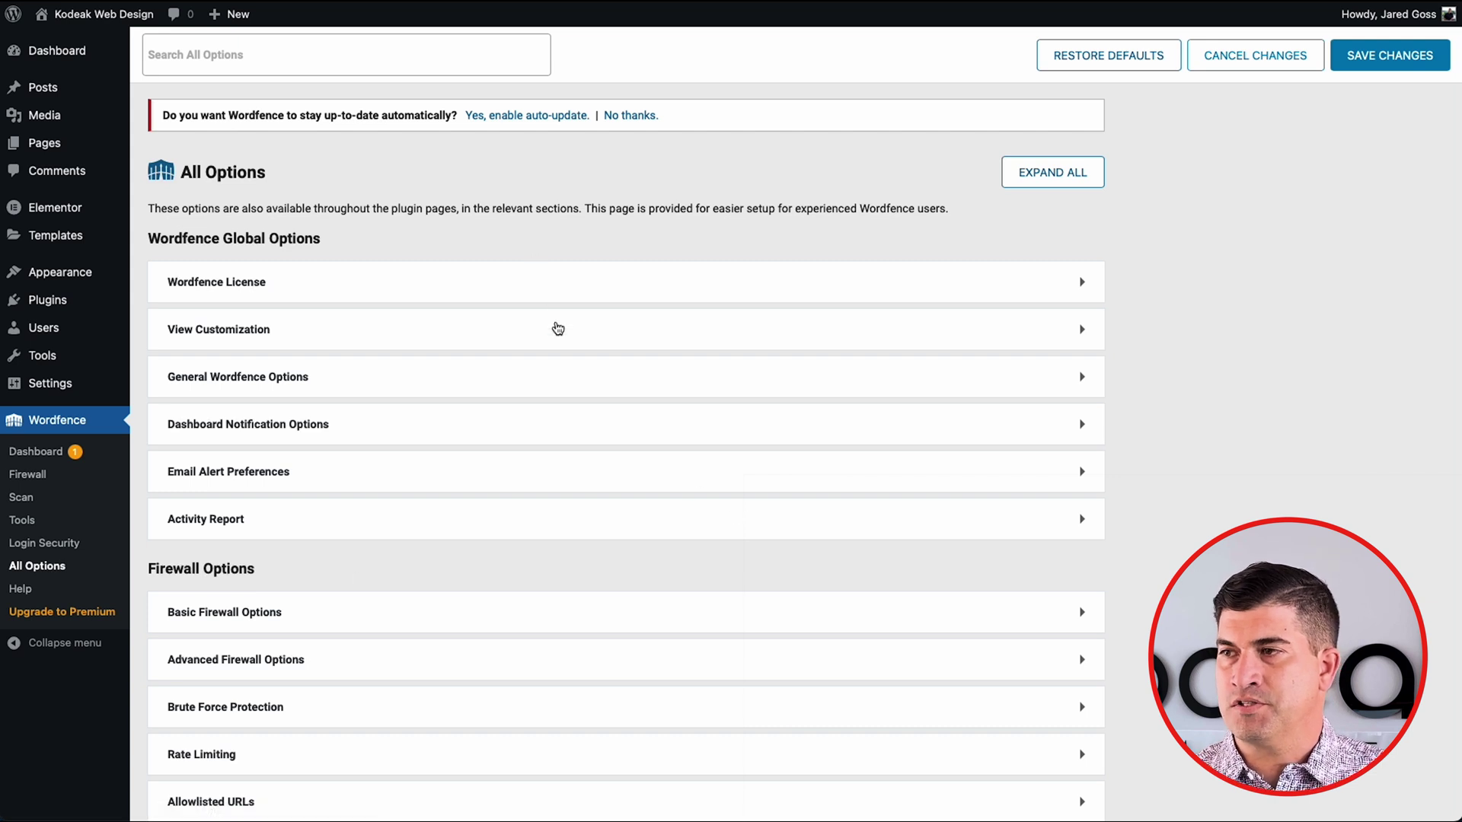
Enable Display Blocking under View Customization in Wordfence All Options.
{"action": "left_click", "coordinate": [564, 287]}
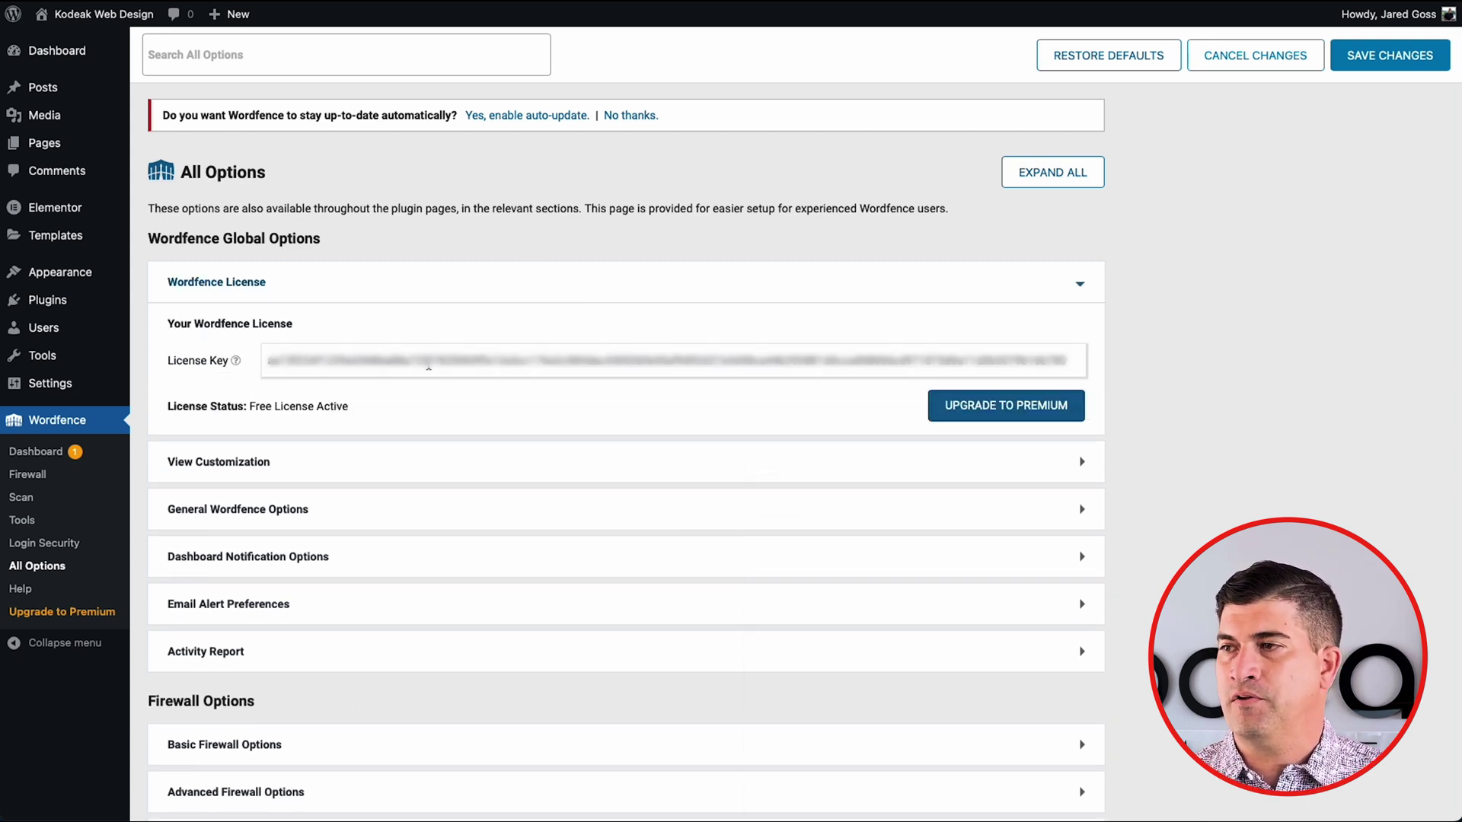
{"action": "left_click", "coordinate": [531, 297]}
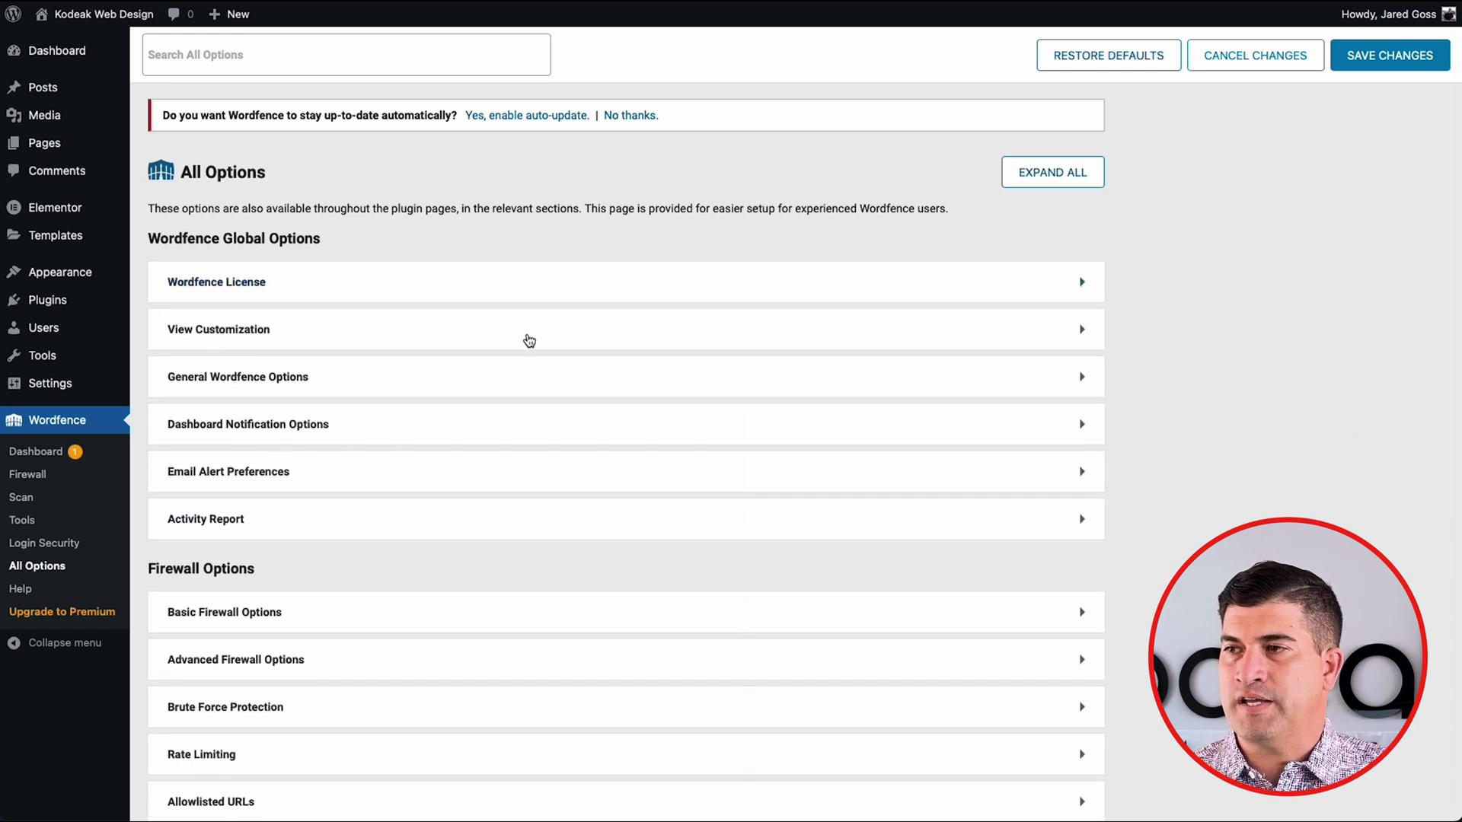
{"action": "left_click", "coordinate": [529, 335]}
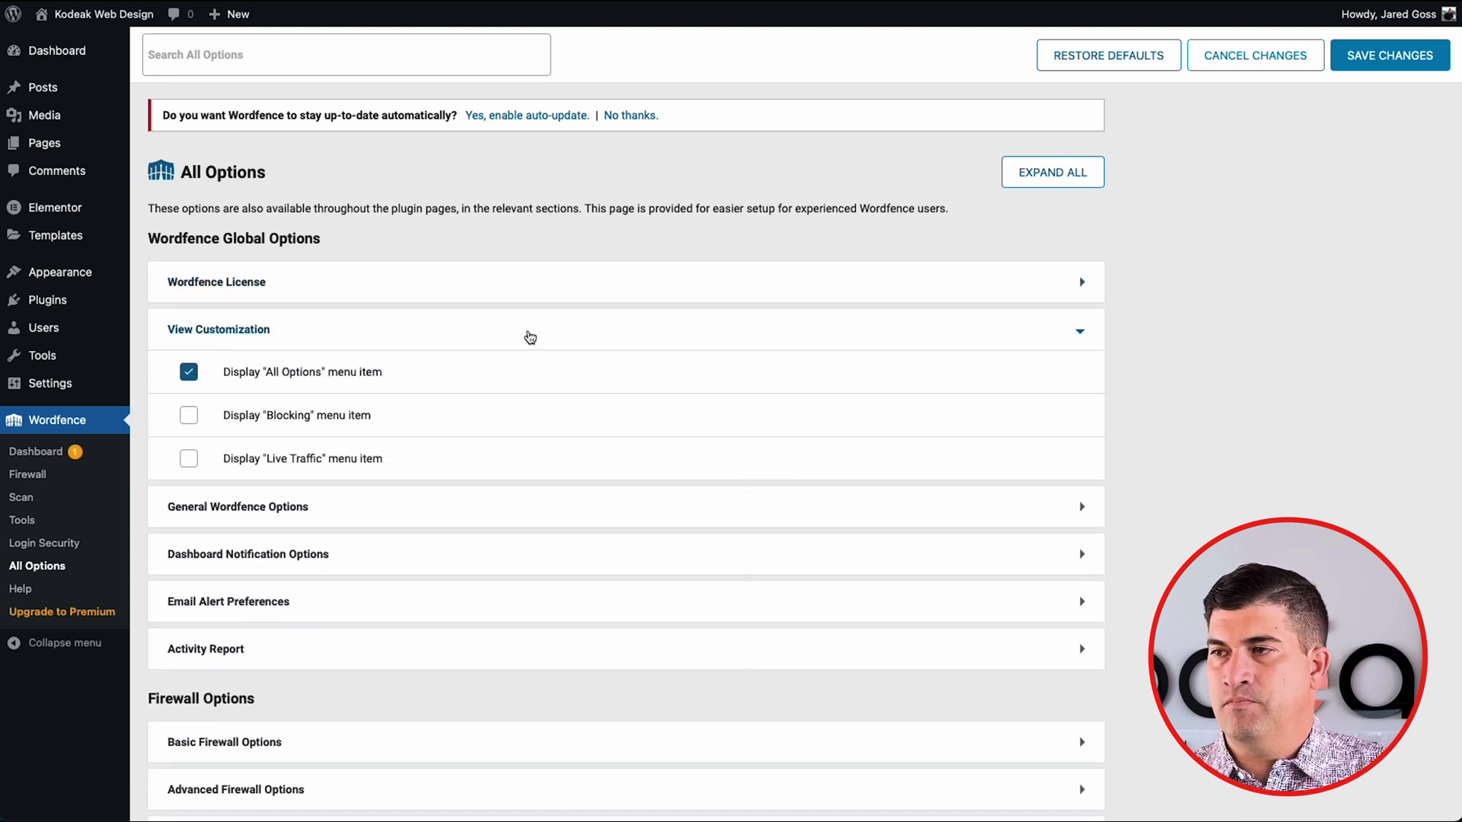
{"action": "left_click", "coordinate": [189, 417]}
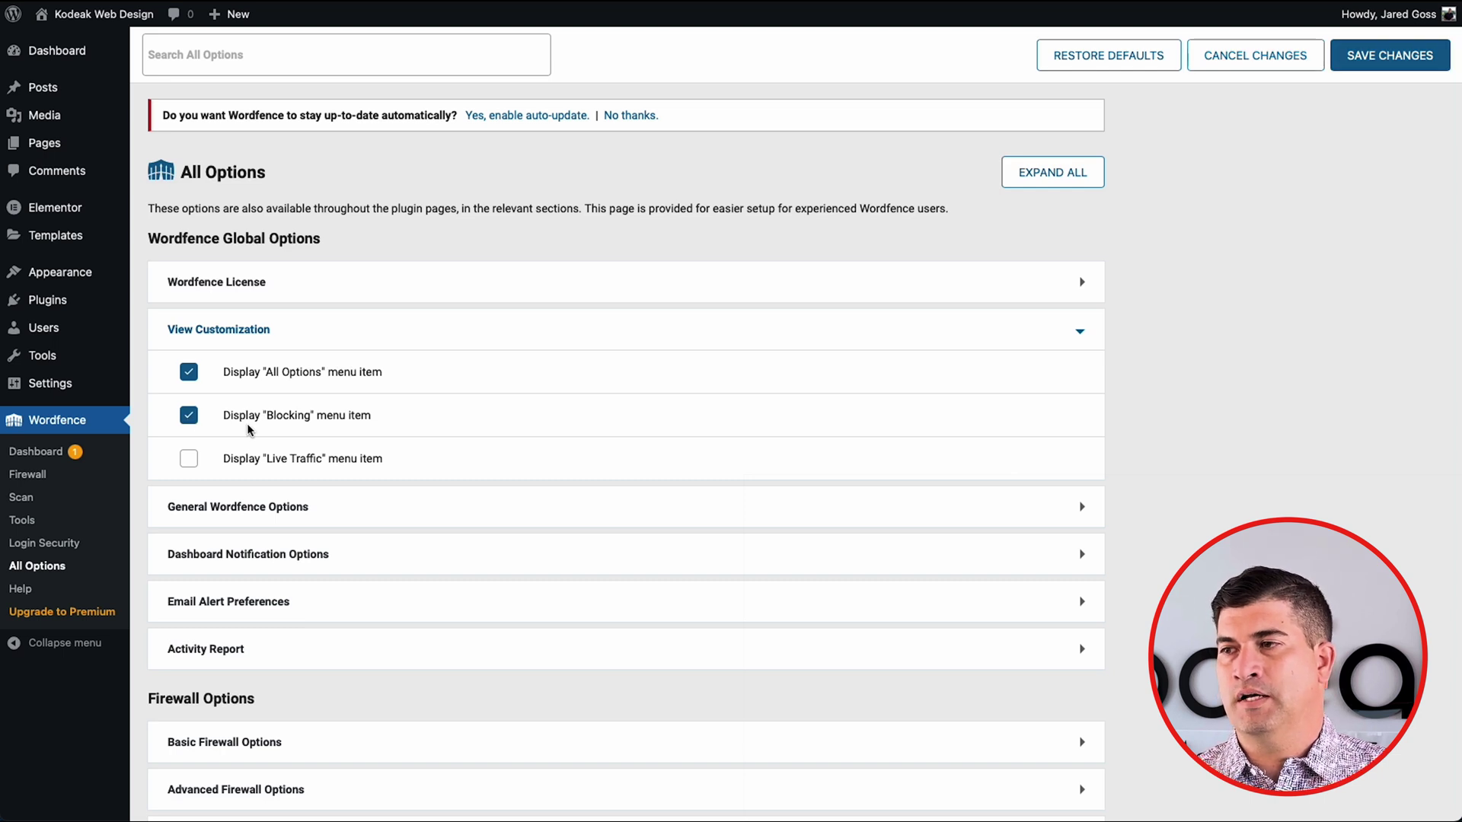
{"action": "left_click", "coordinate": [452, 344]}
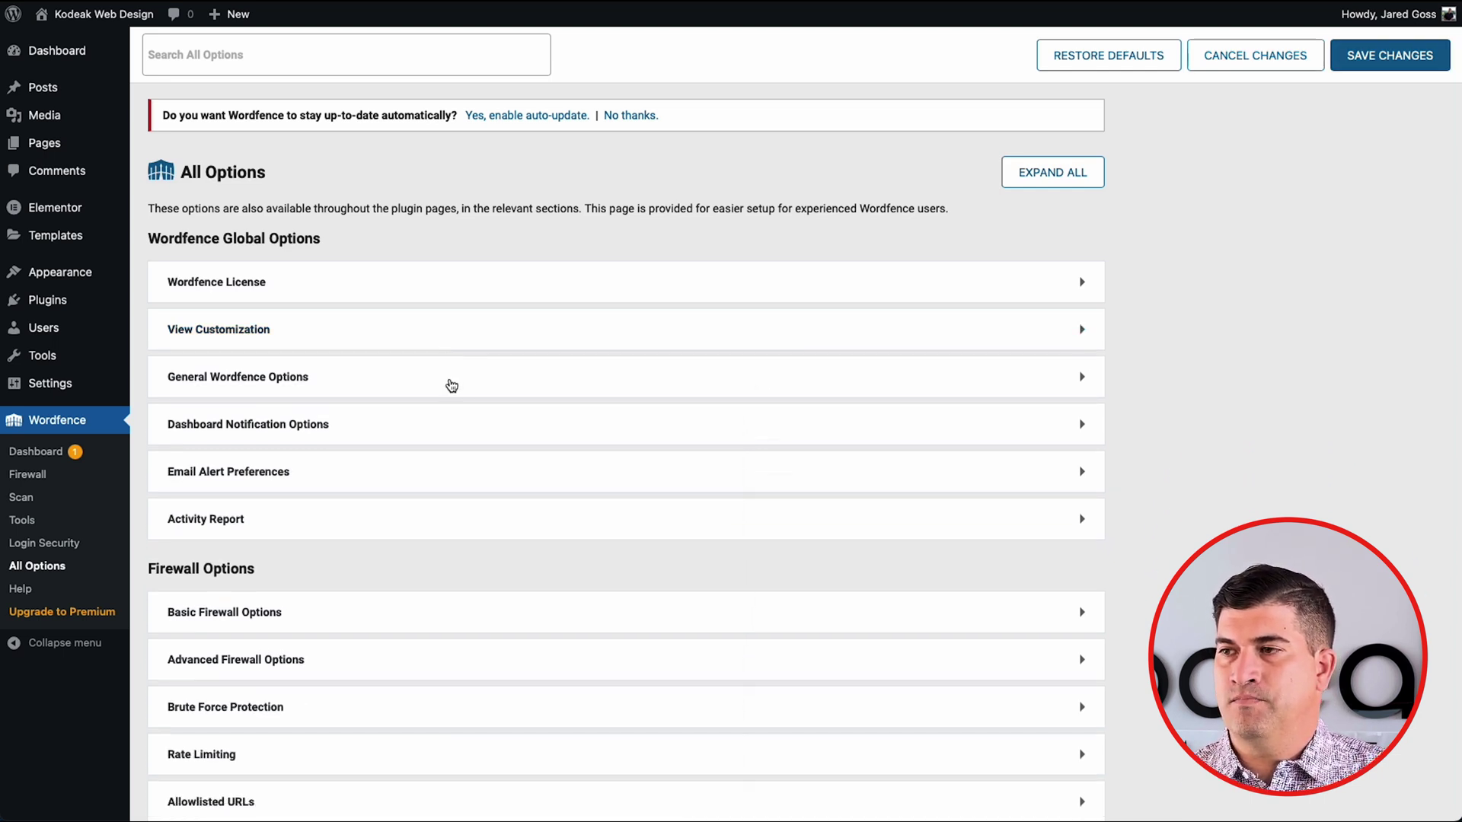
Expand General Wordfence Options and review the recommended IP detection method.
{"action": "left_click", "coordinate": [450, 380]}
{"action": "scroll", "coordinate": [450, 378], "scroll_direction": "down", "scroll_amount": 5}
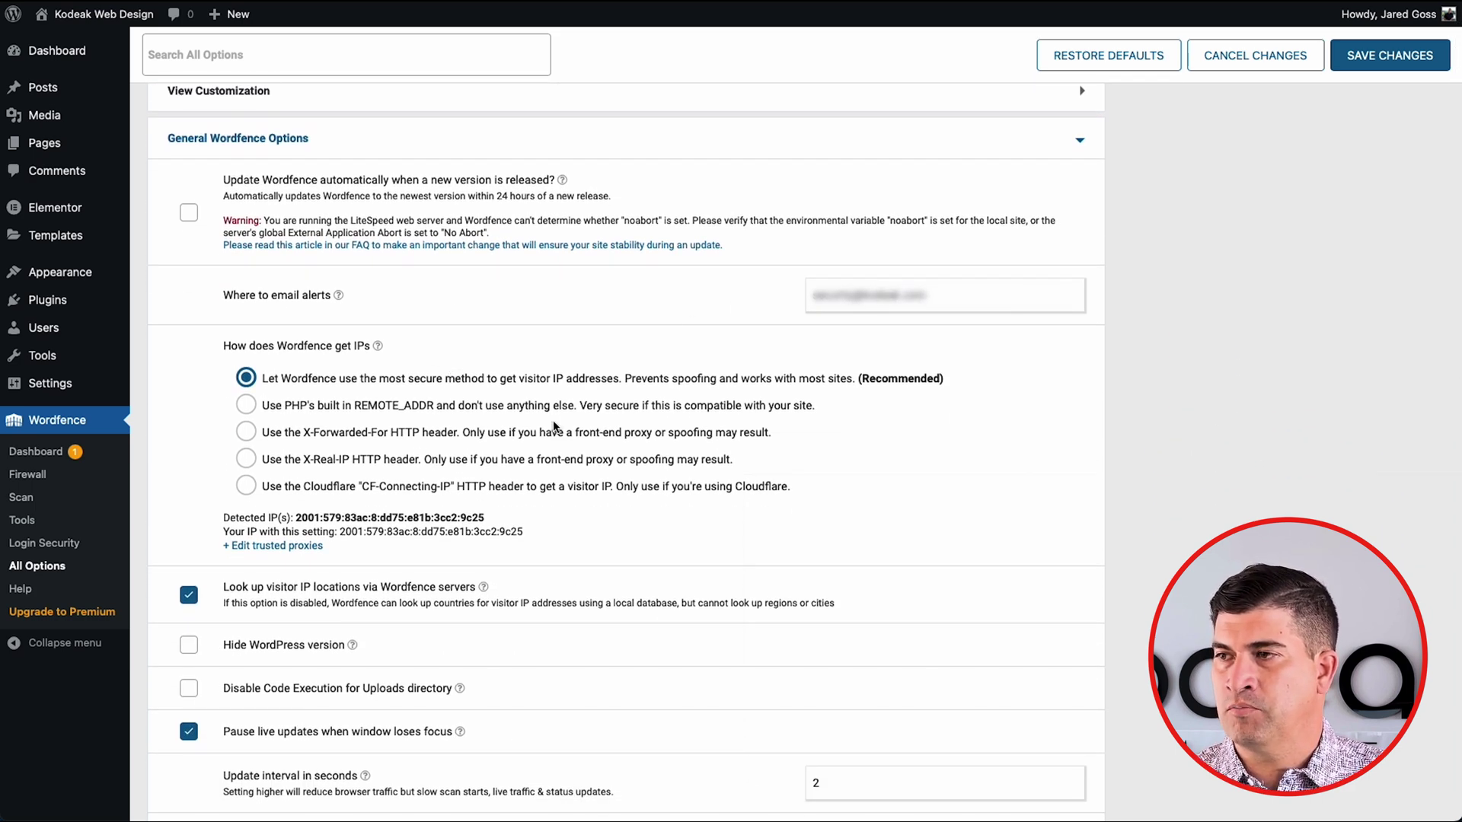
{"action": "scroll", "coordinate": [554, 425], "scroll_direction": "down", "scroll_amount": 2}
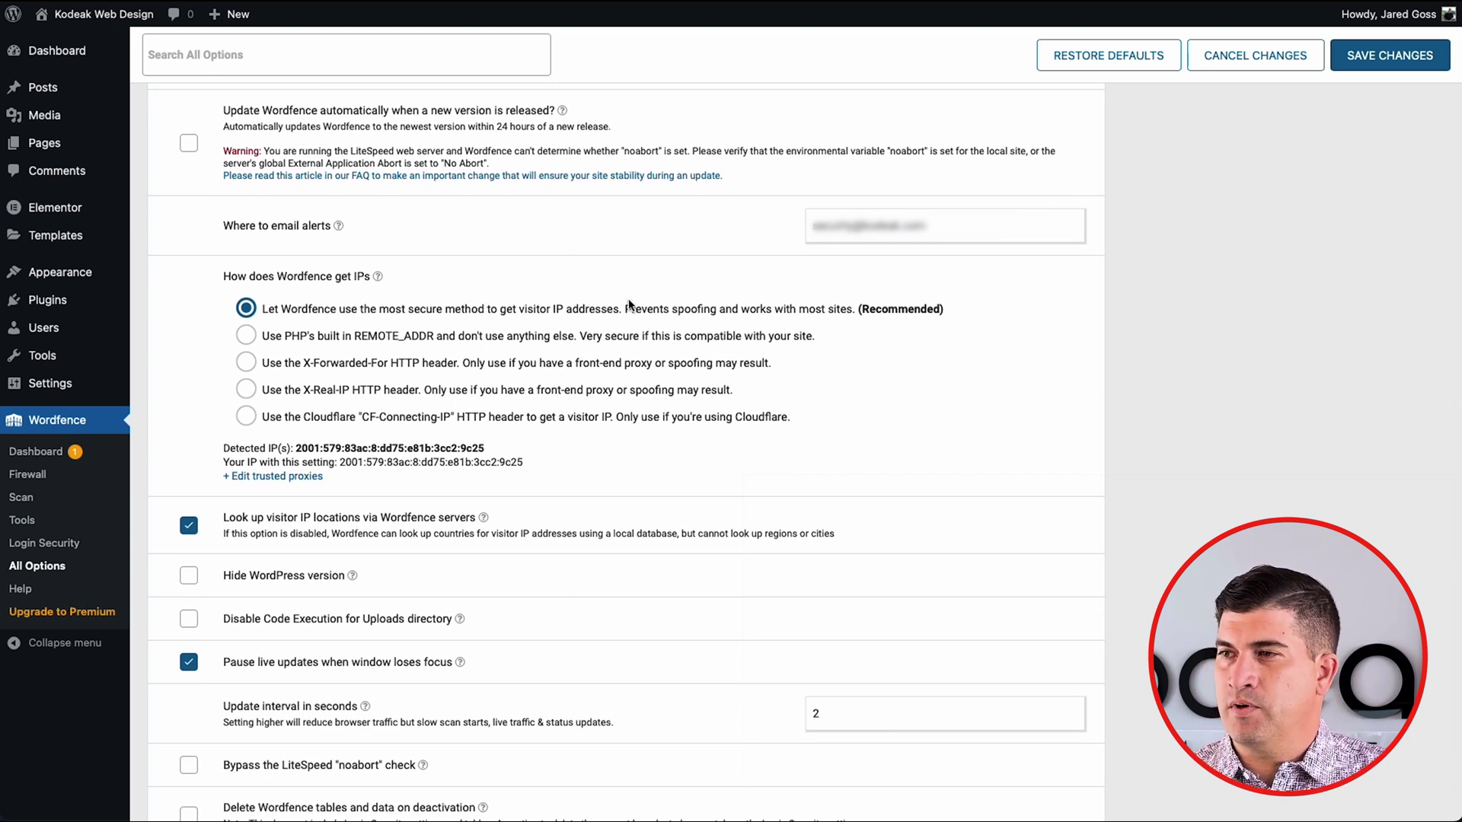
{"action": "left_click_drag", "start_coordinate": [871, 309], "coordinate": [958, 311]}
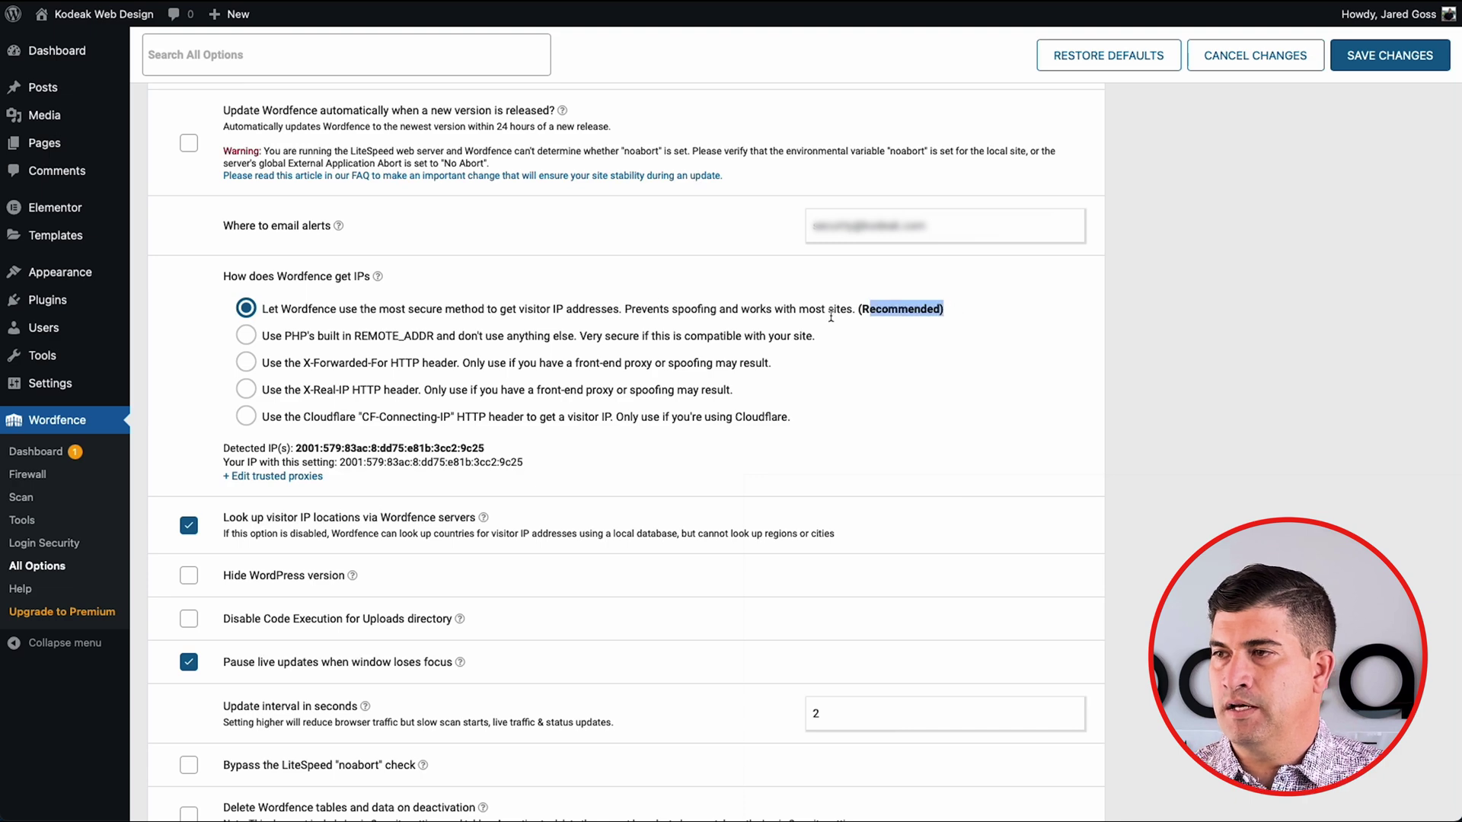
{"action": "scroll", "coordinate": [377, 413], "scroll_direction": "down", "scroll_amount": 3}
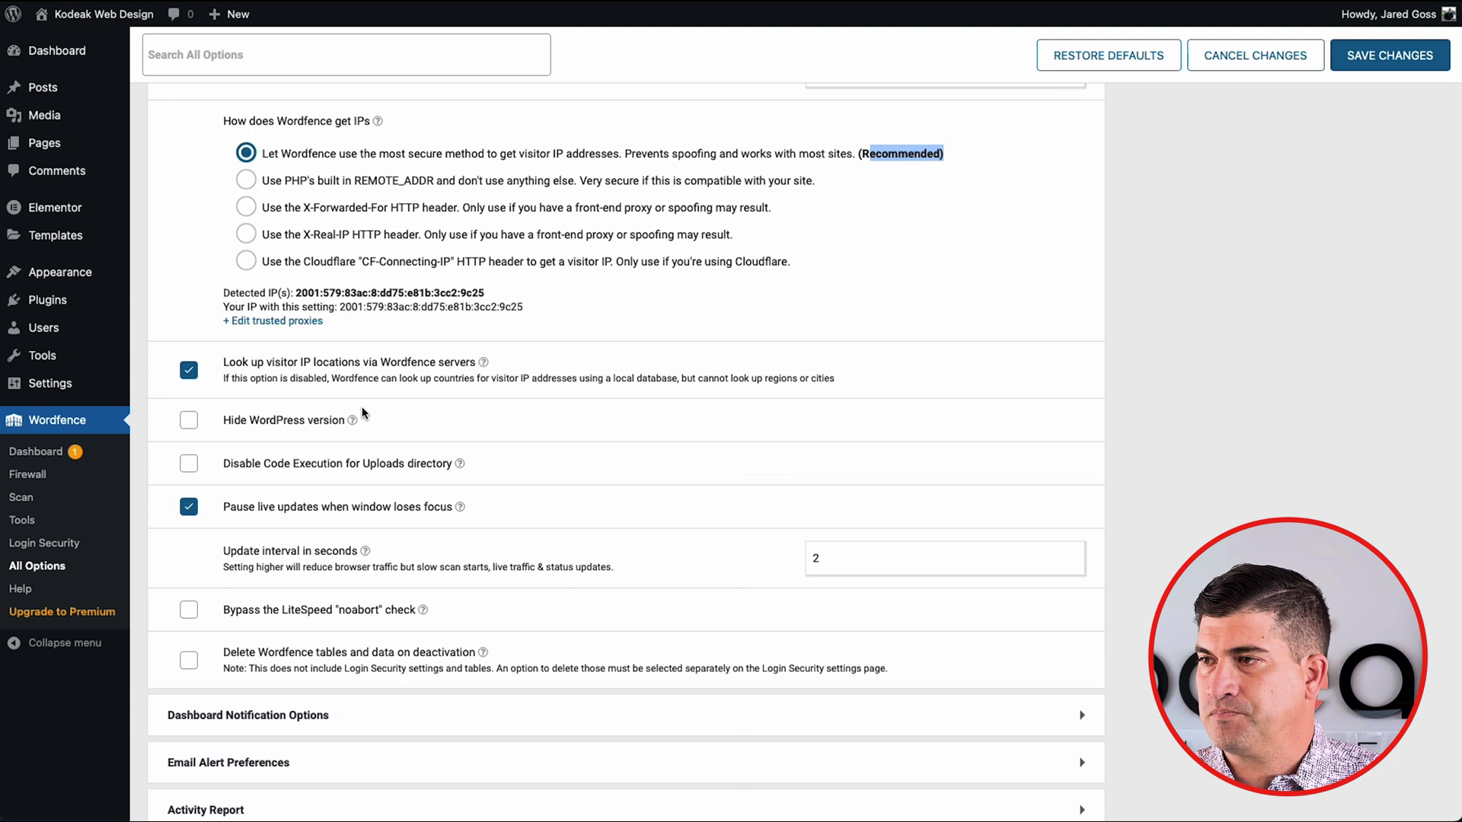
{"action": "scroll", "coordinate": [389, 399], "scroll_direction": "down", "scroll_amount": 1}
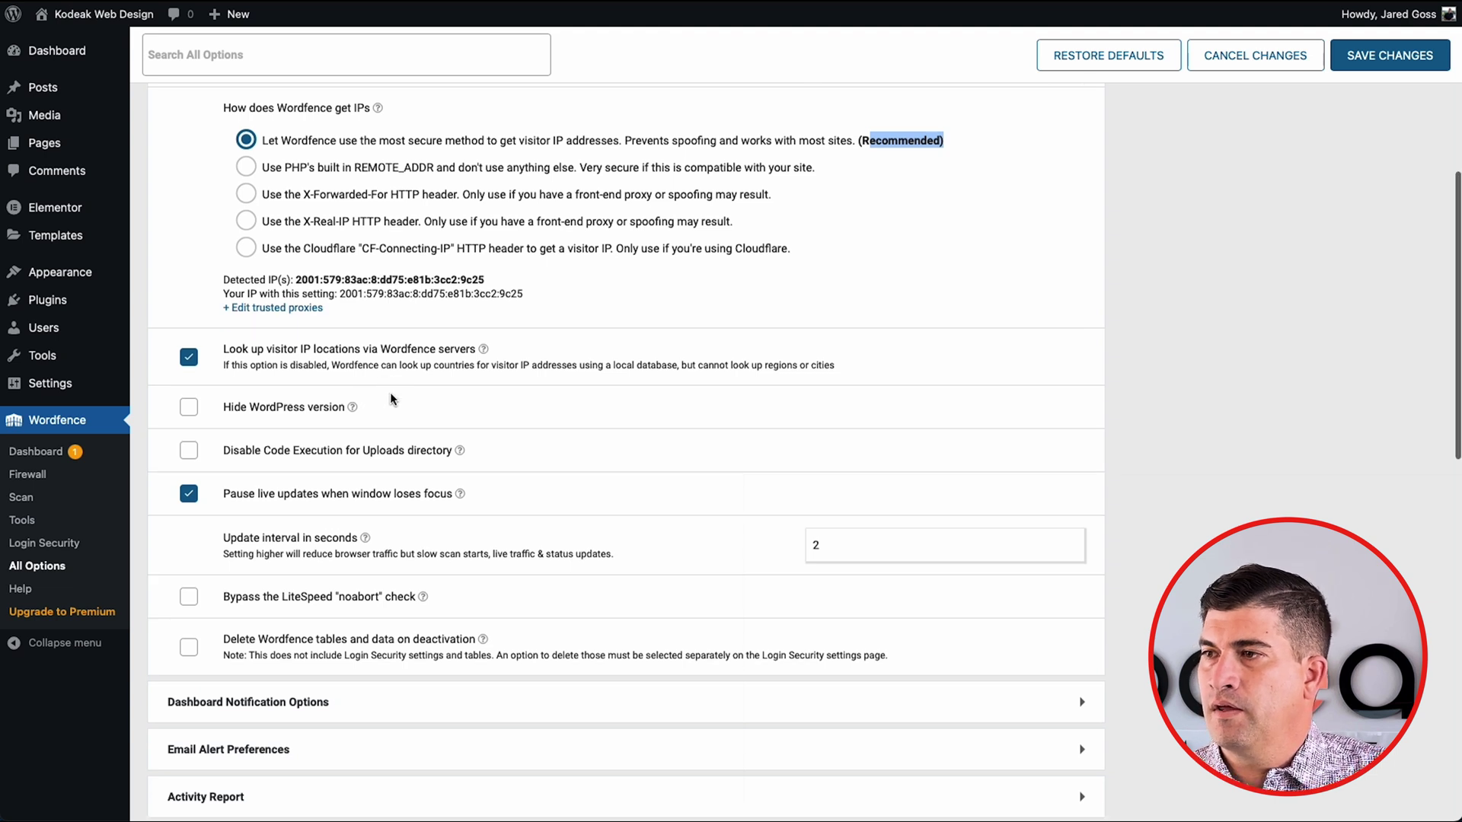
Turn on Hide WordPress version and Disable Code Execution for Uploads.
{"action": "left_click", "coordinate": [189, 364]}
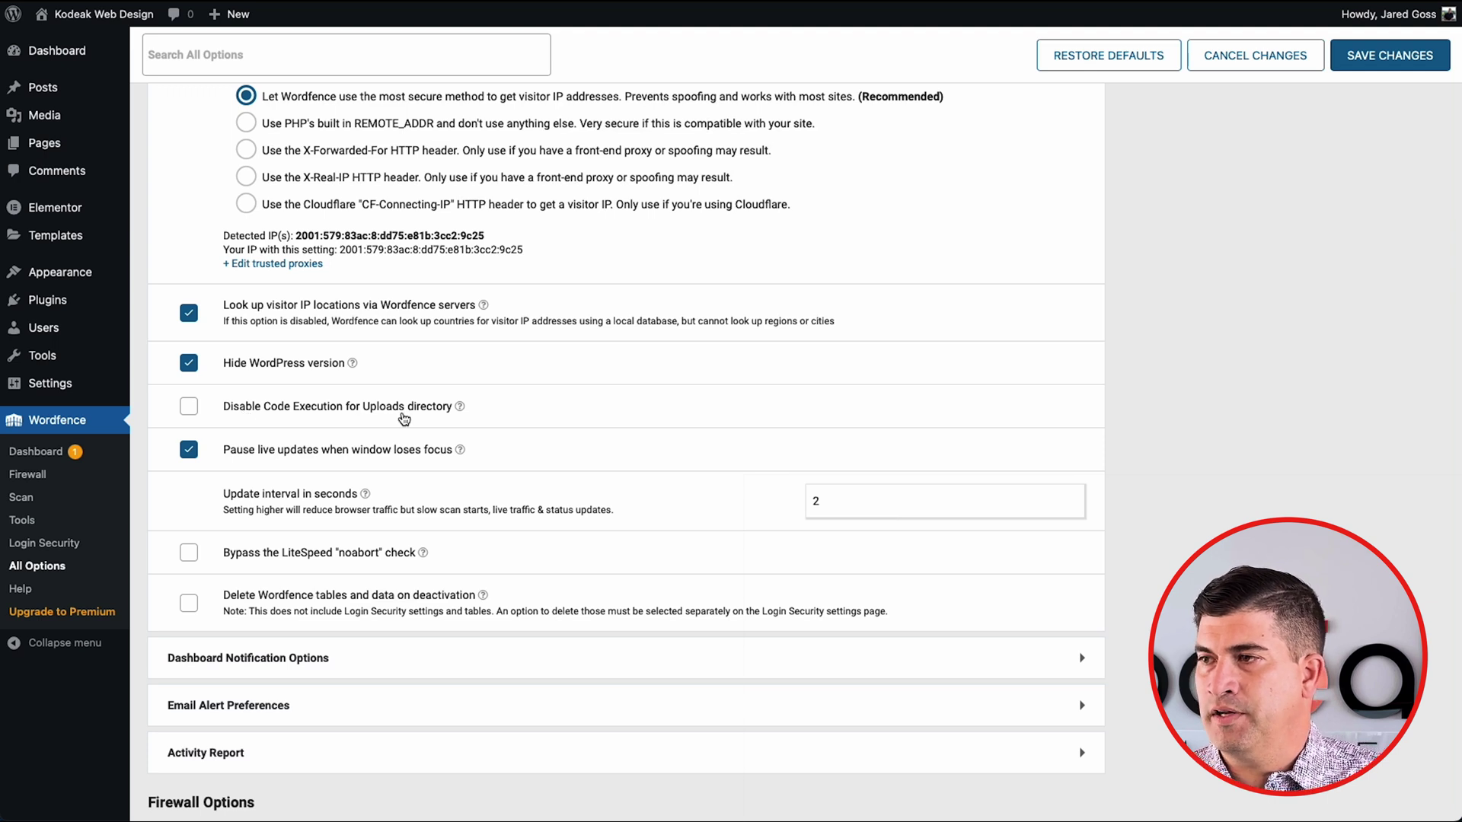
{"action": "left_click", "coordinate": [188, 409]}
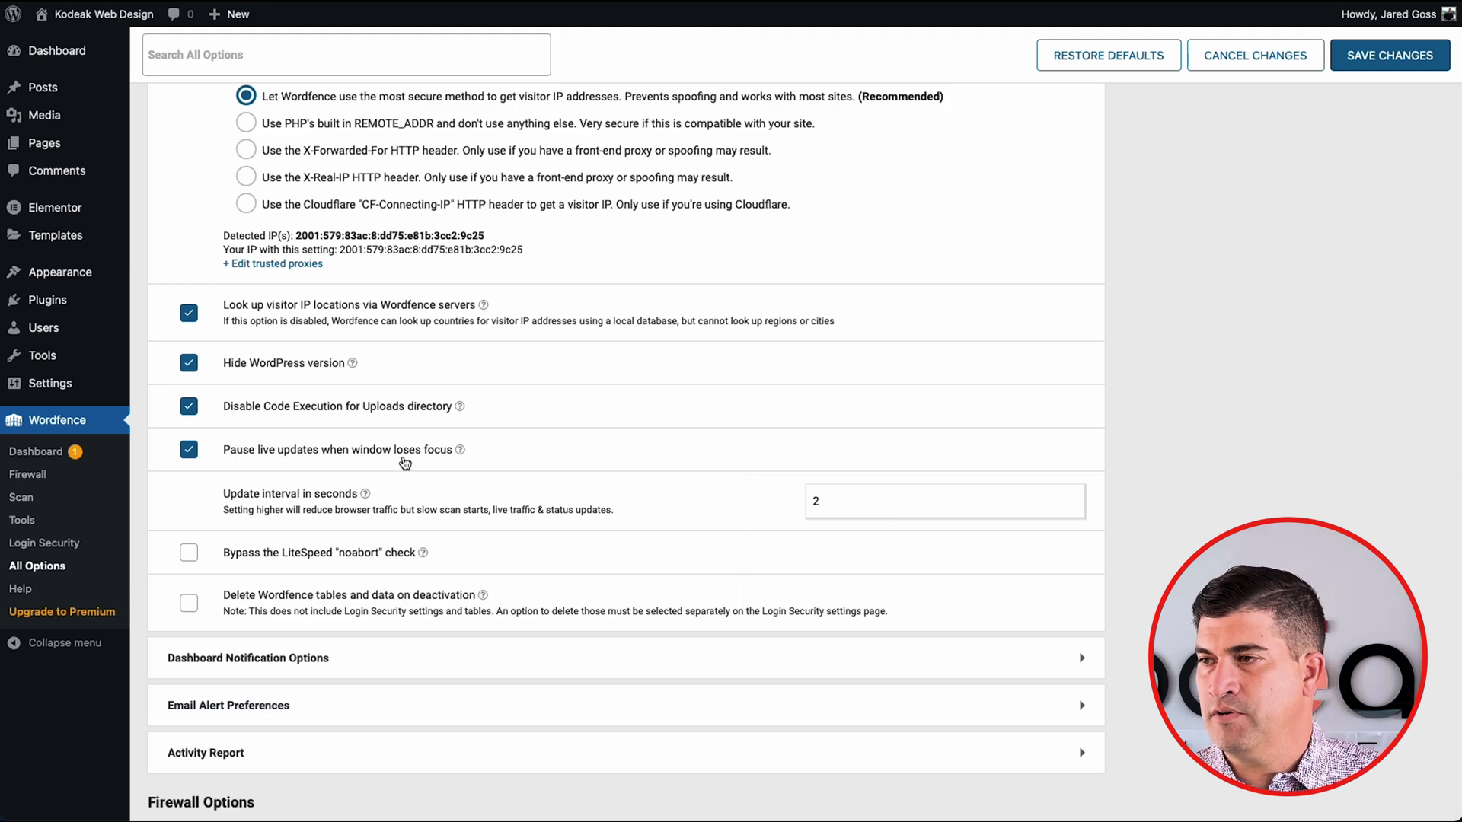
{"action": "scroll", "coordinate": [404, 463], "scroll_direction": "down", "scroll_amount": 2}
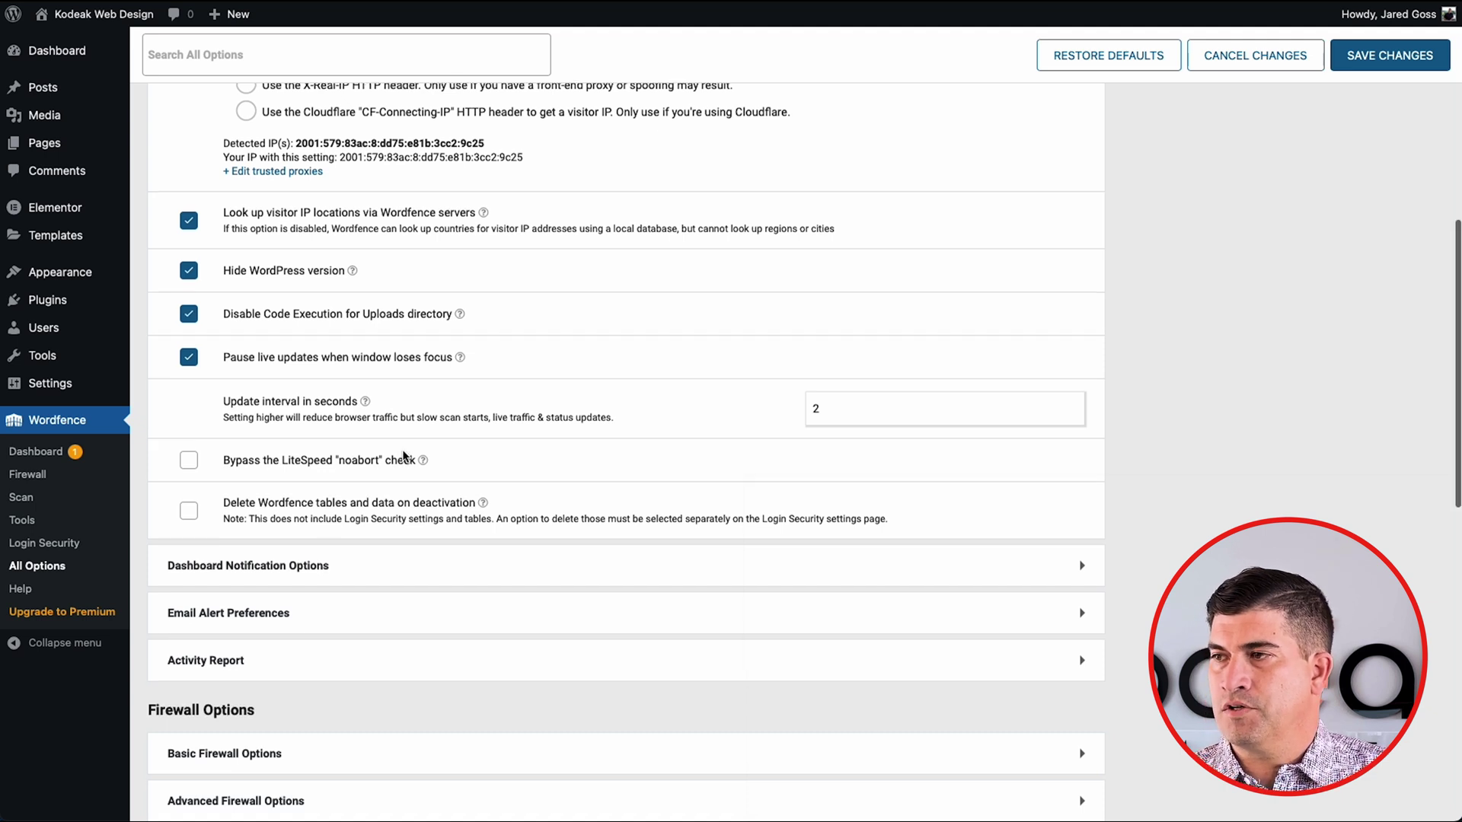
{"action": "scroll", "coordinate": [403, 456], "scroll_direction": "down", "scroll_amount": 1}
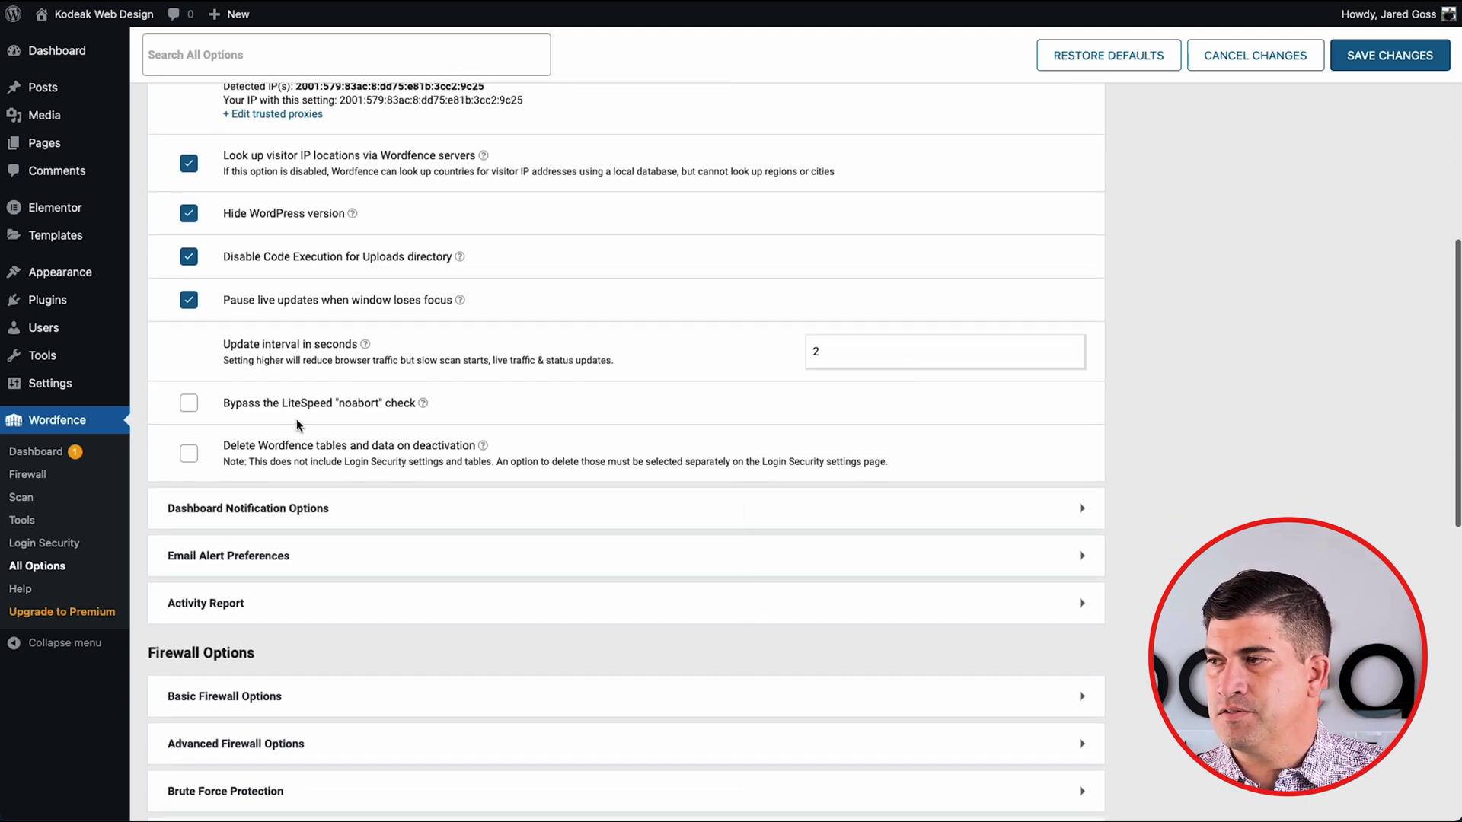
{"action": "scroll", "coordinate": [298, 425], "scroll_direction": "down", "scroll_amount": 1}
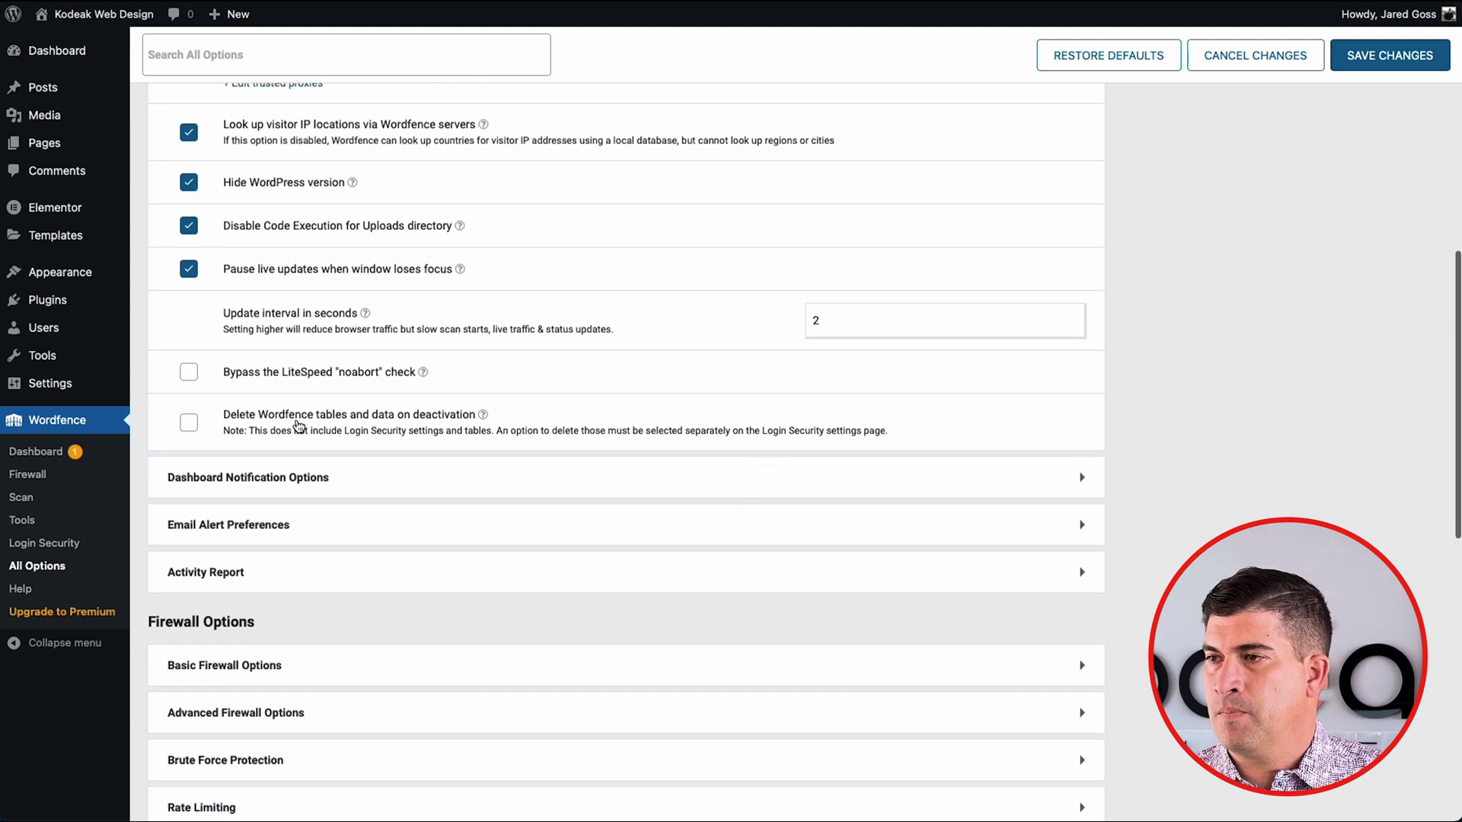
{"action": "scroll", "coordinate": [300, 425], "scroll_direction": "down", "scroll_amount": 1}
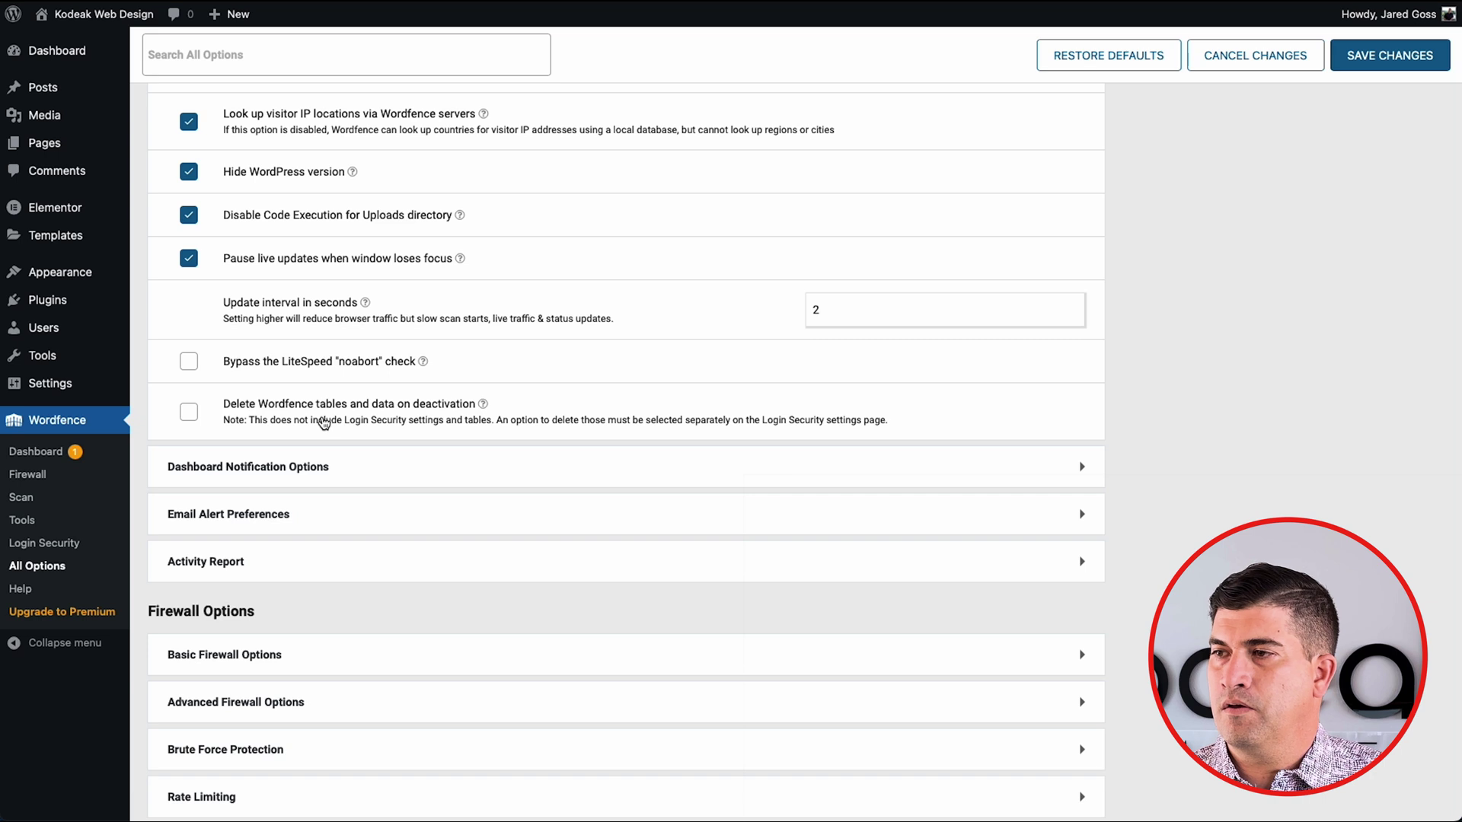
{"action": "scroll", "coordinate": [328, 422], "scroll_direction": "down", "scroll_amount": 1}
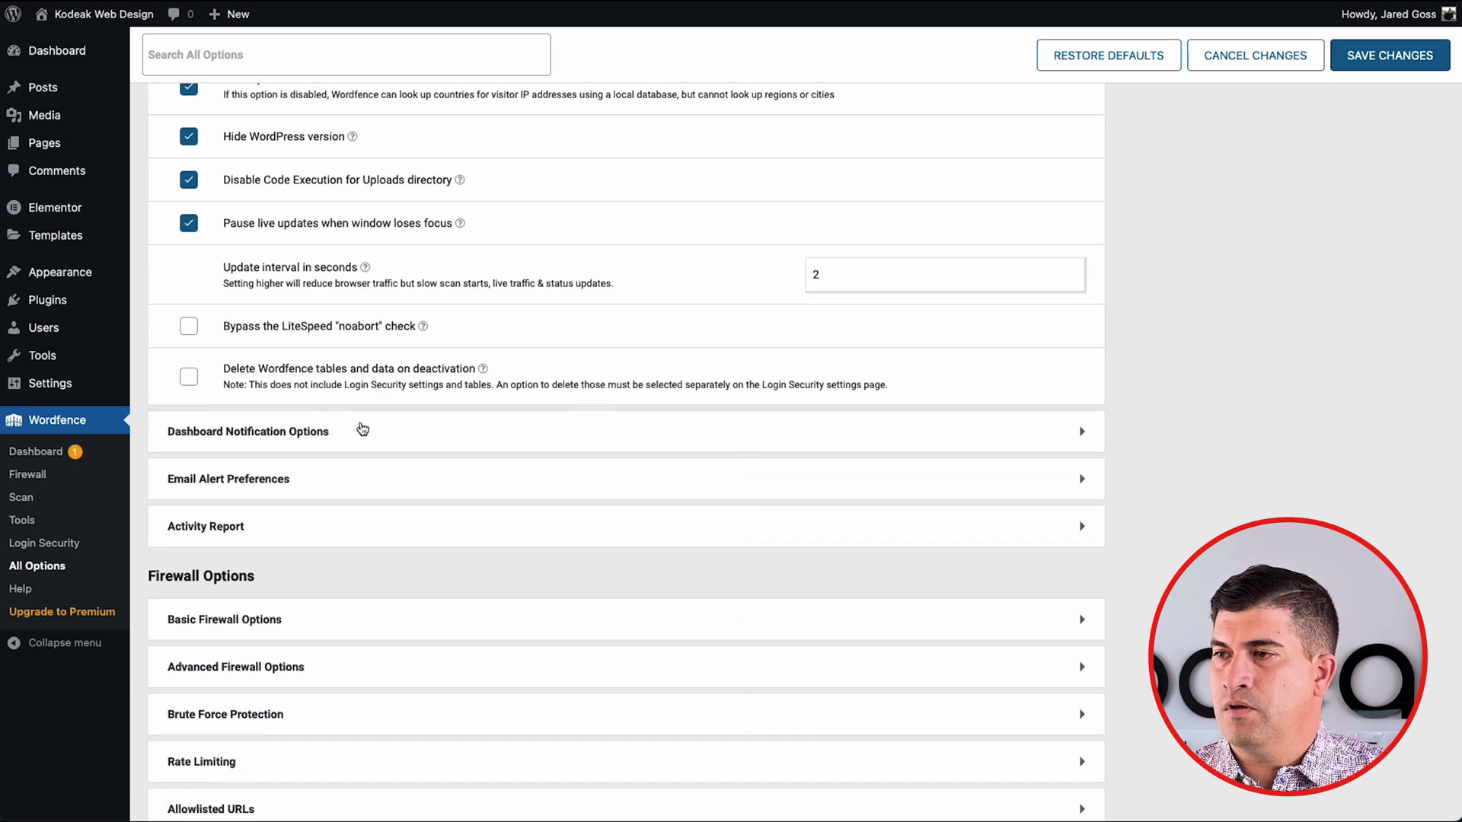
{"action": "left_click", "coordinate": [363, 429]}
In Email Alert Preferences, alert on scan results of Medium severity or greater.
{"action": "scroll", "coordinate": [362, 428], "scroll_direction": "down", "scroll_amount": 4}
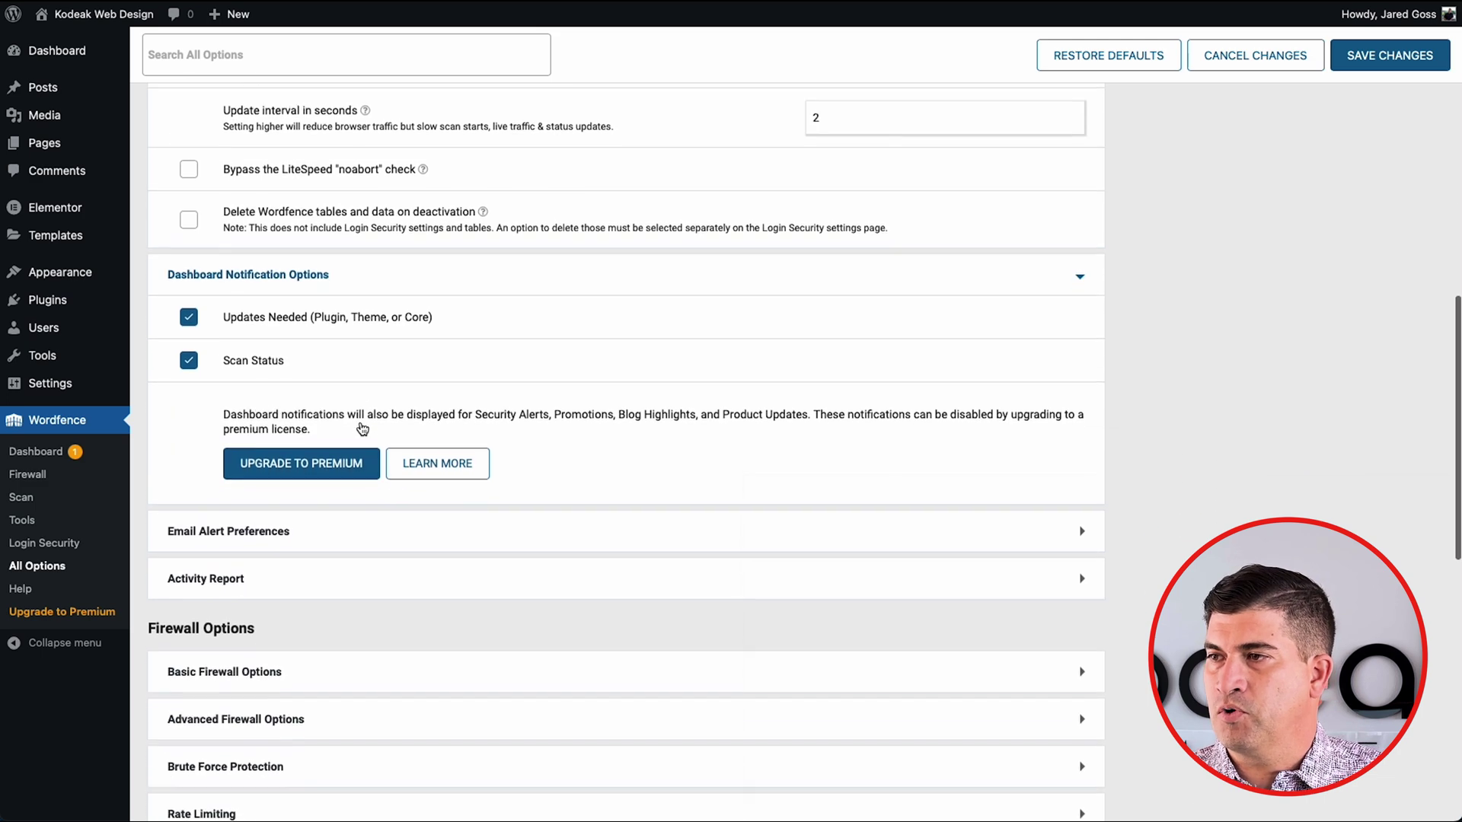
{"action": "scroll", "coordinate": [360, 428], "scroll_direction": "down", "scroll_amount": 3}
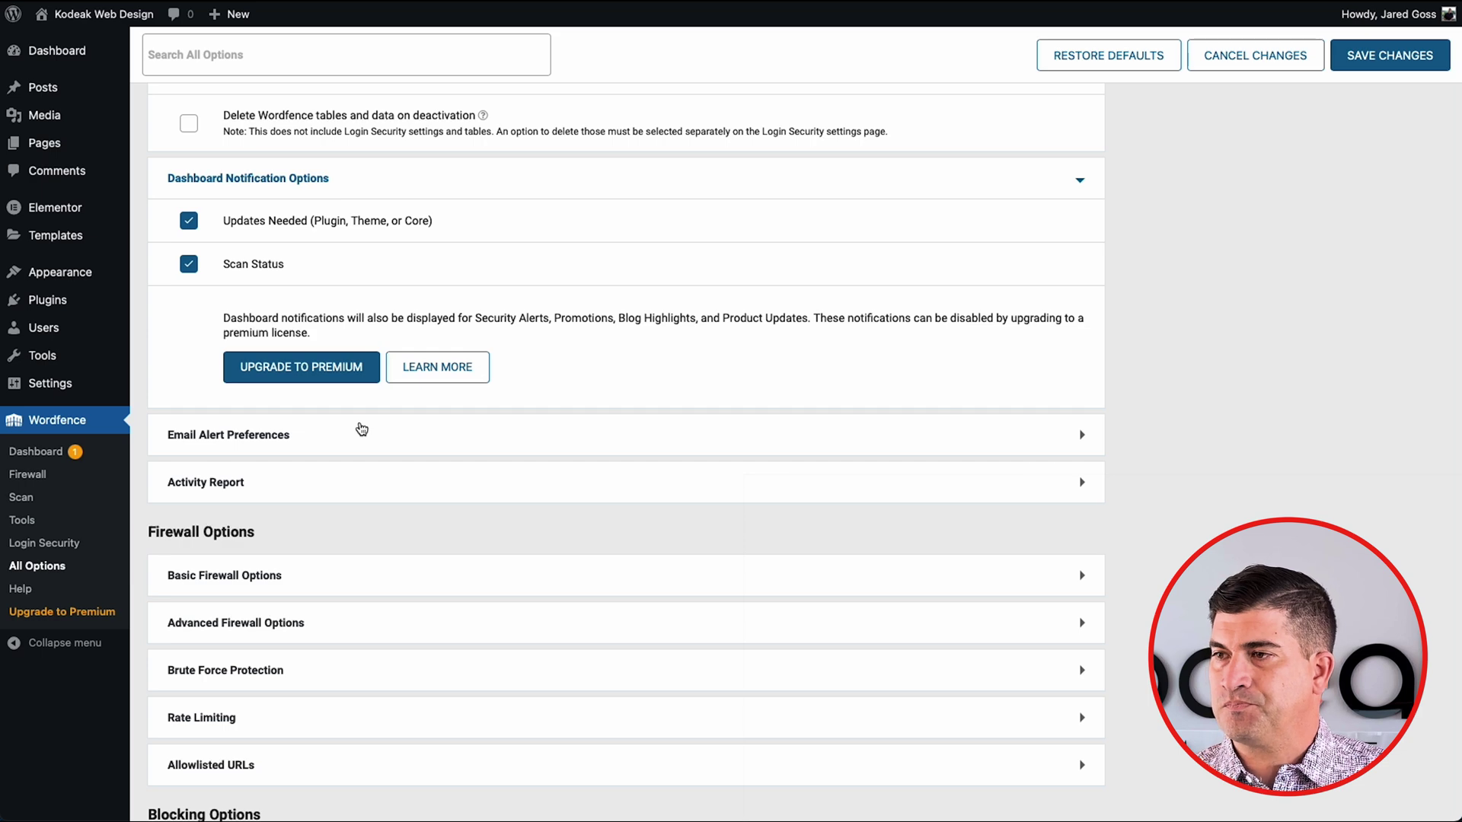
{"action": "left_click", "coordinate": [361, 429]}
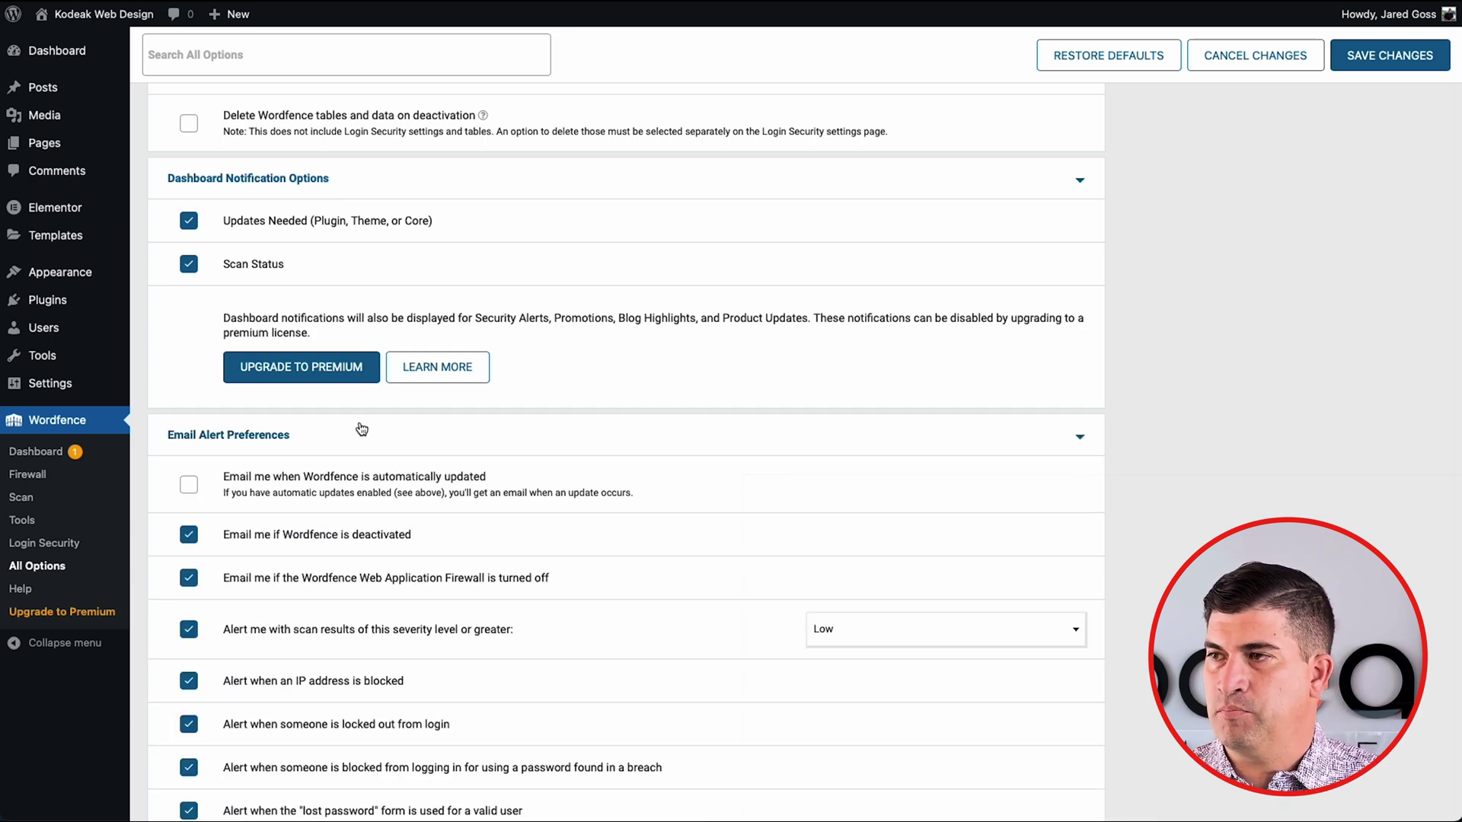
{"action": "scroll", "coordinate": [362, 428], "scroll_direction": "down", "scroll_amount": 3}
{"action": "scroll", "coordinate": [361, 429], "scroll_direction": "down", "scroll_amount": 2}
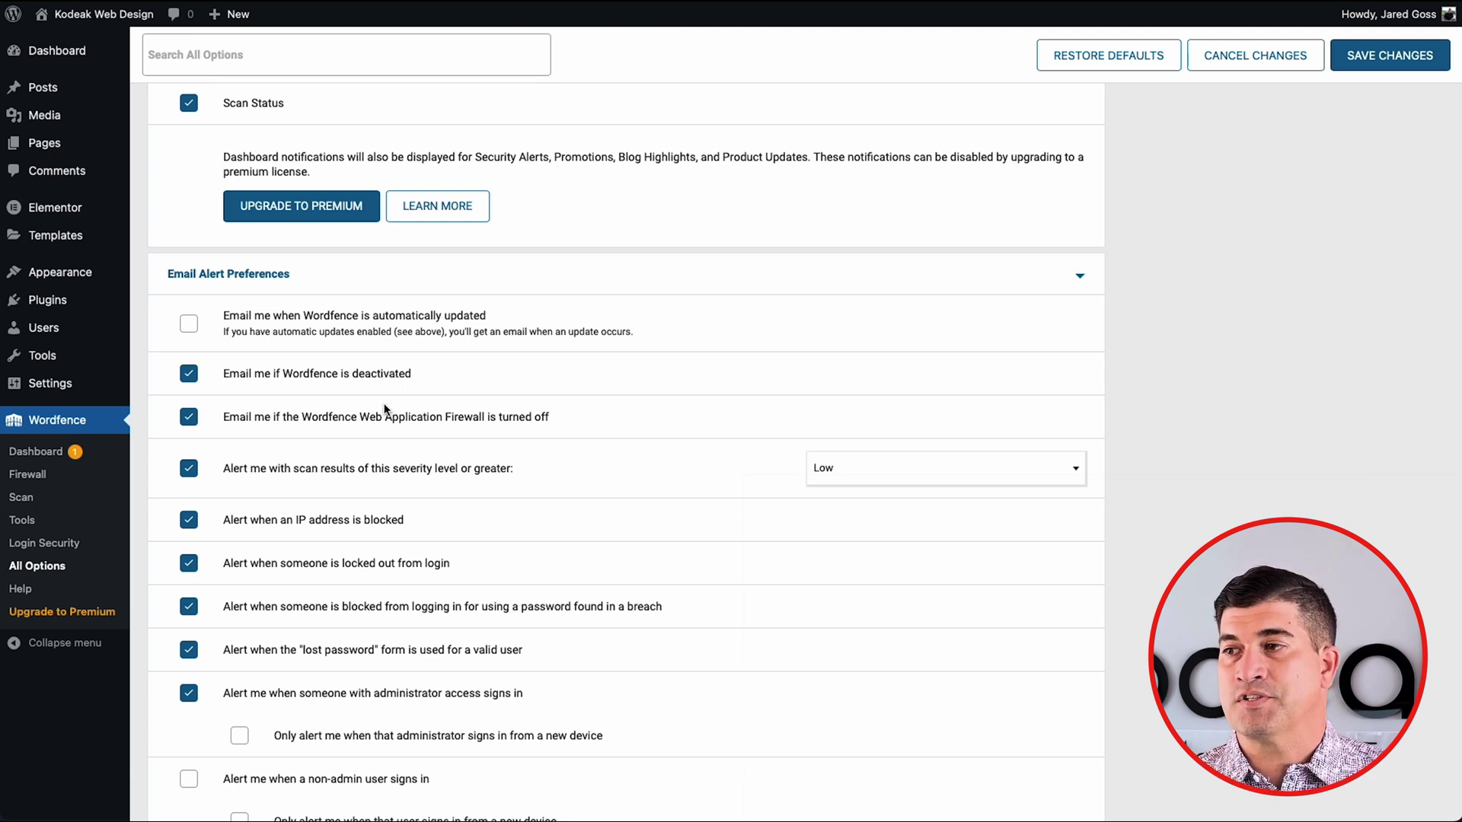
{"action": "scroll", "coordinate": [385, 410], "scroll_direction": "down", "scroll_amount": 2}
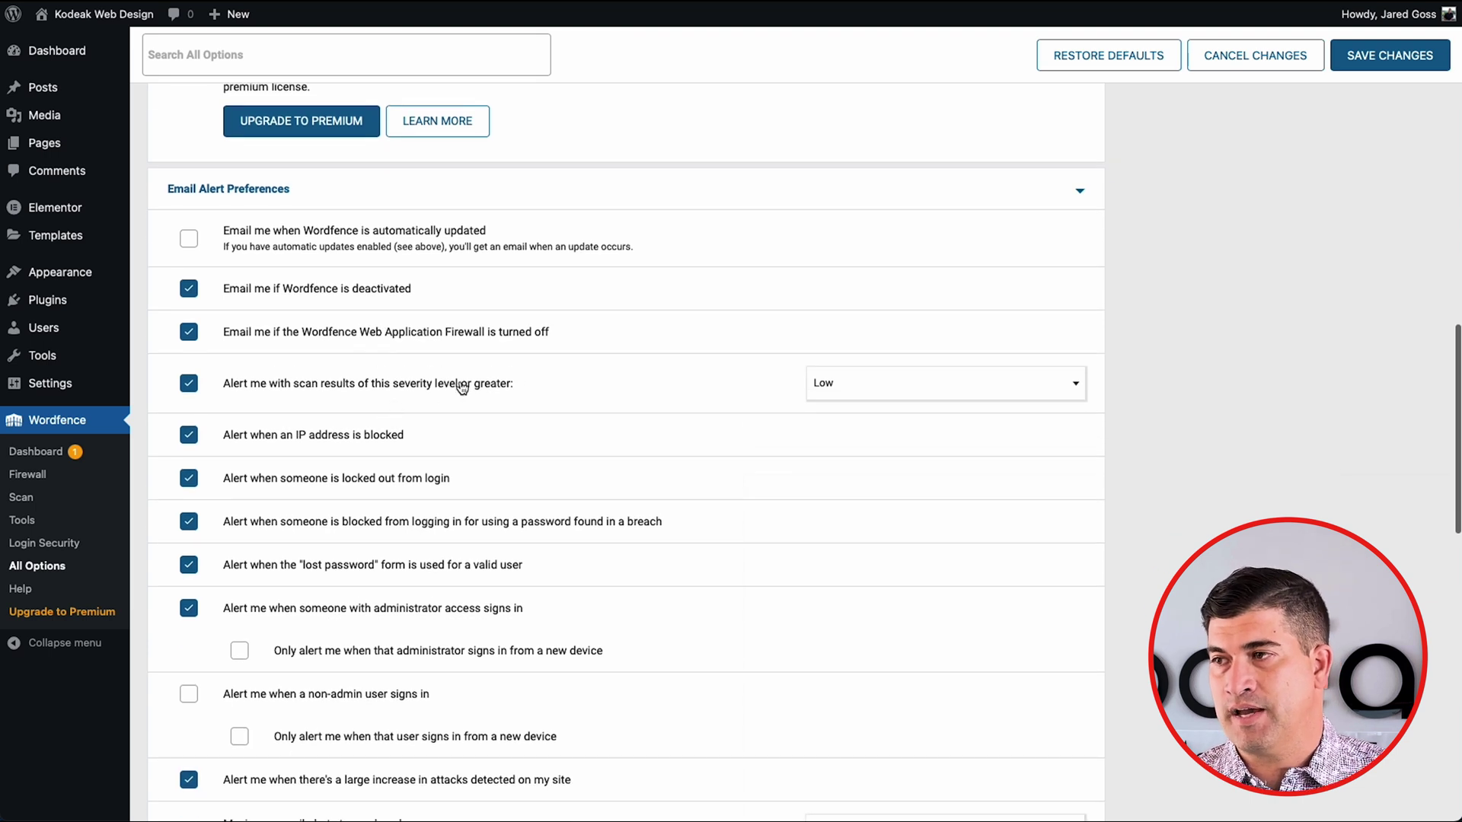
{"action": "left_click", "coordinate": [865, 391]}
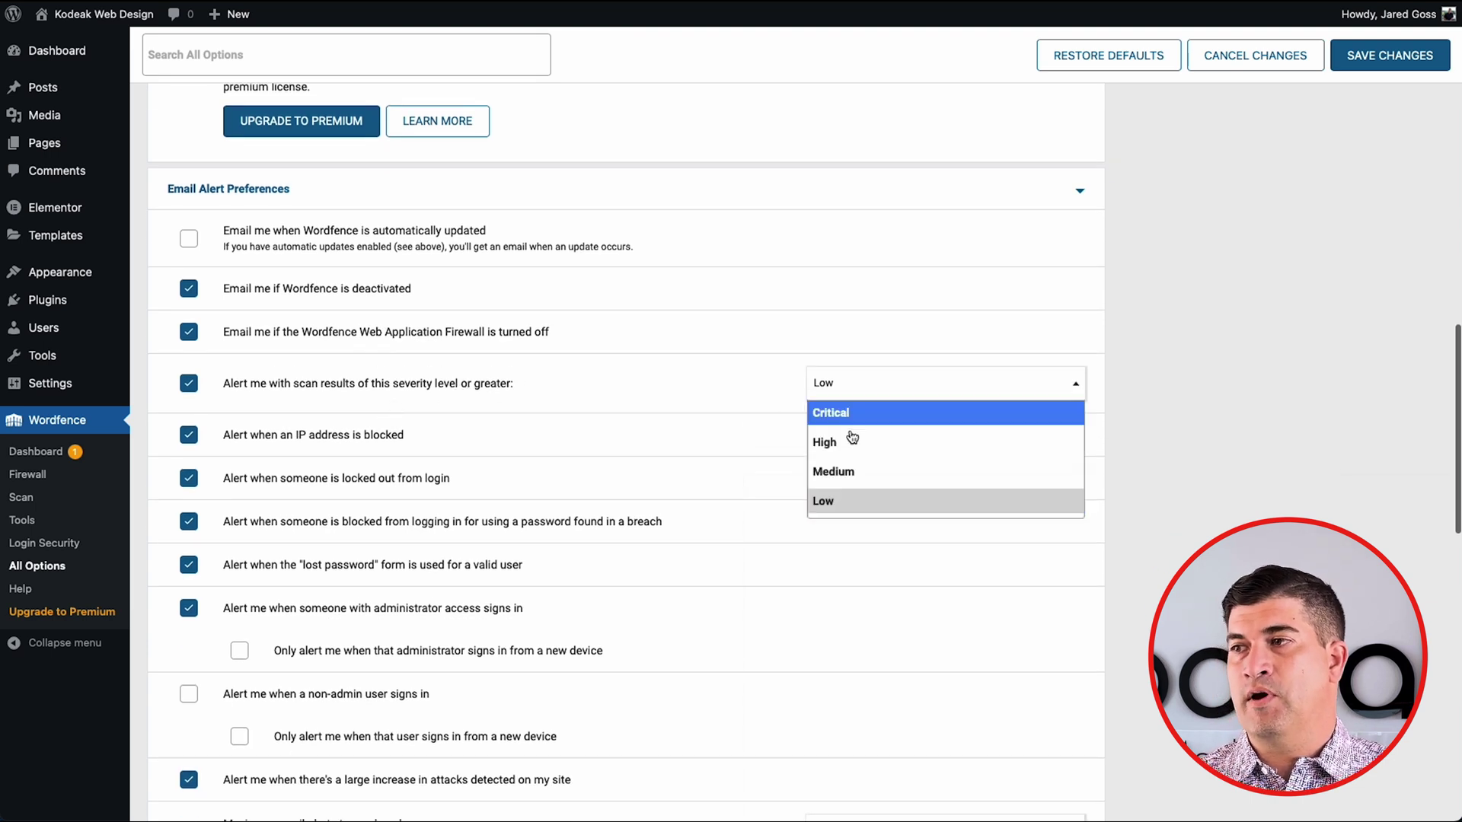
{"action": "left_click", "coordinate": [851, 472]}
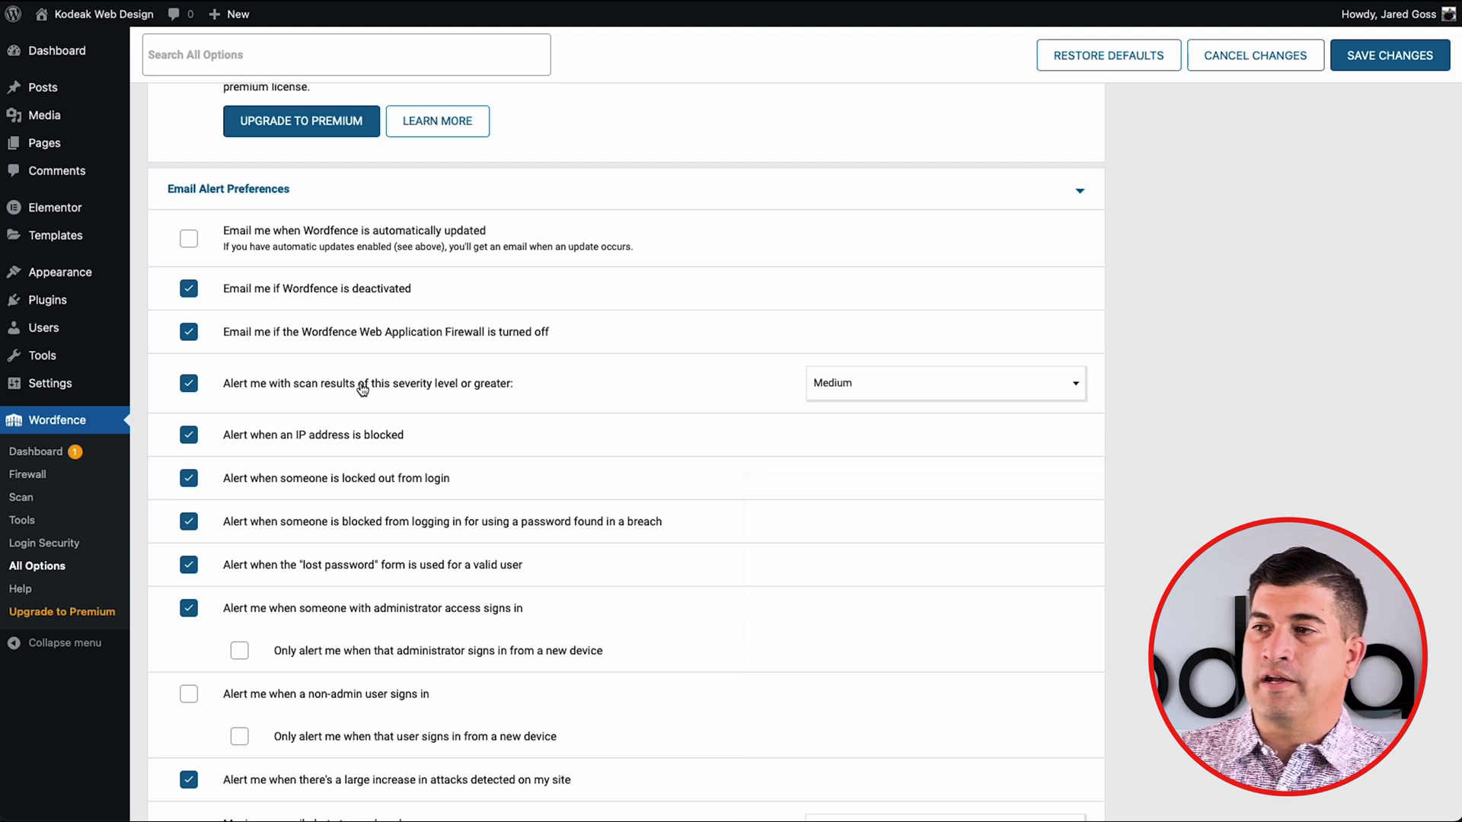
Turn off alerts for blocked IP addresses and locked-out users.
{"action": "scroll", "coordinate": [362, 389], "scroll_direction": "down", "scroll_amount": 2}
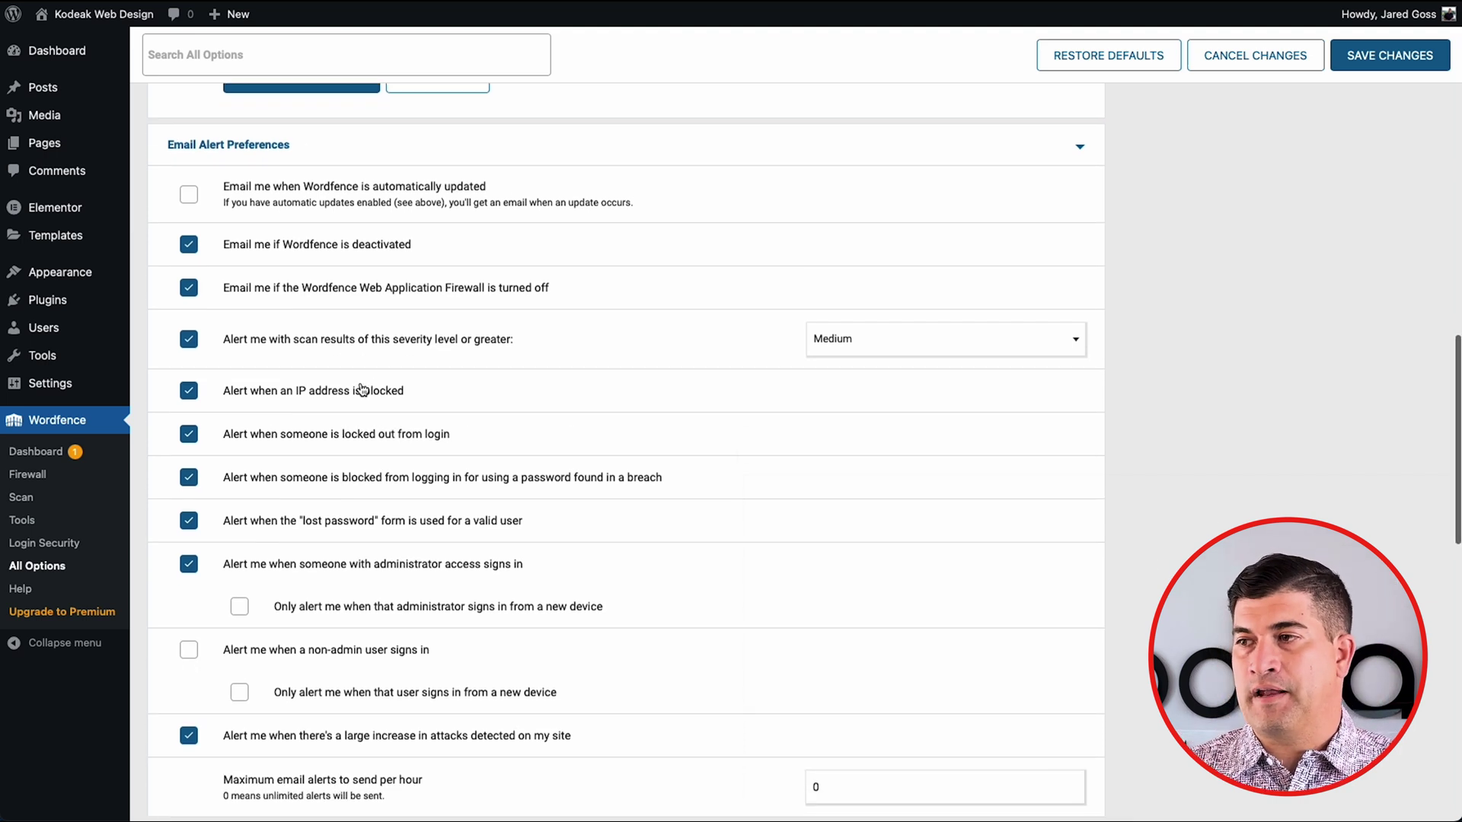
{"action": "left_click", "coordinate": [236, 367]}
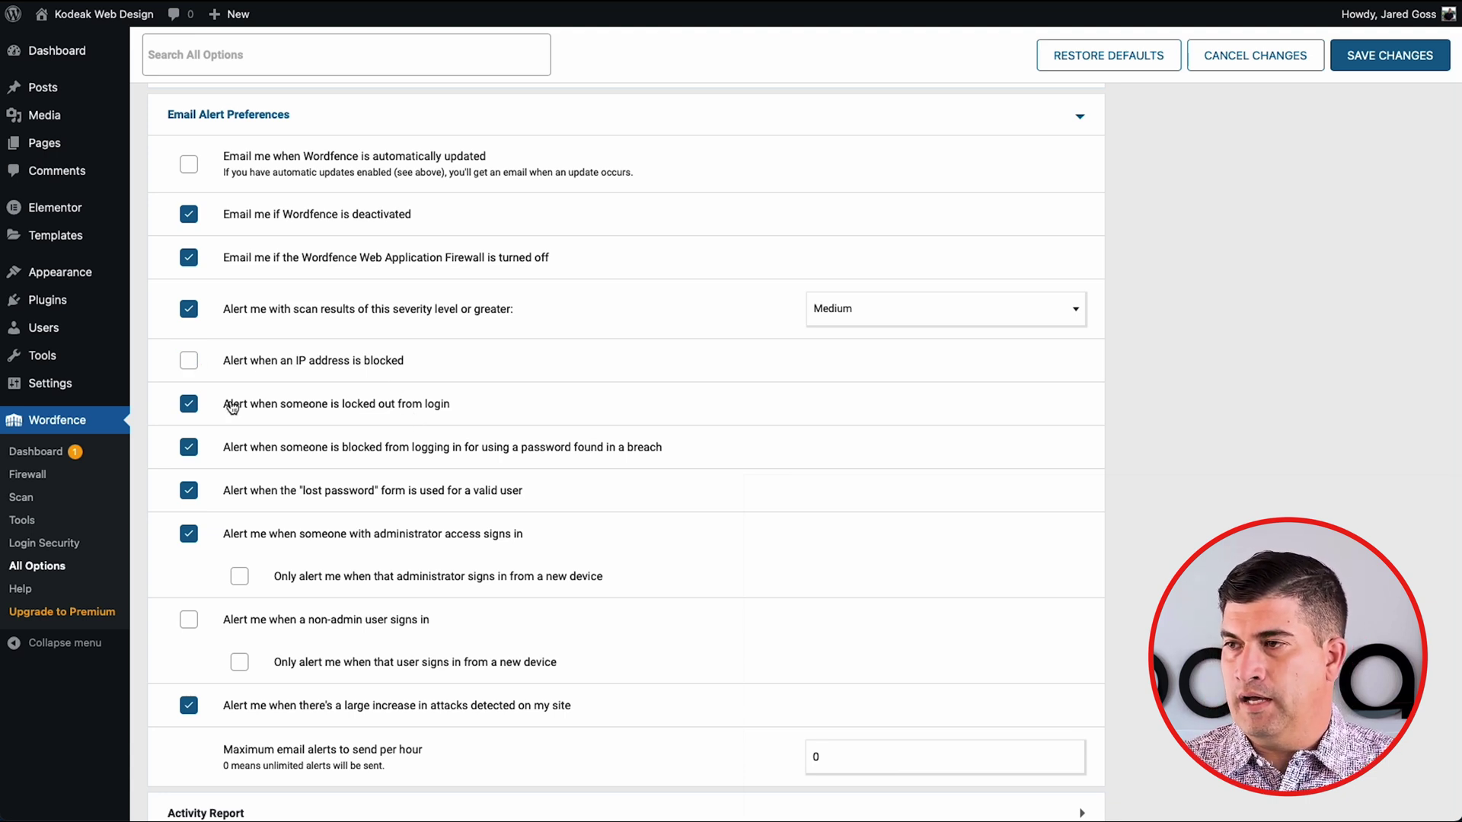
{"action": "left_click", "coordinate": [195, 406]}
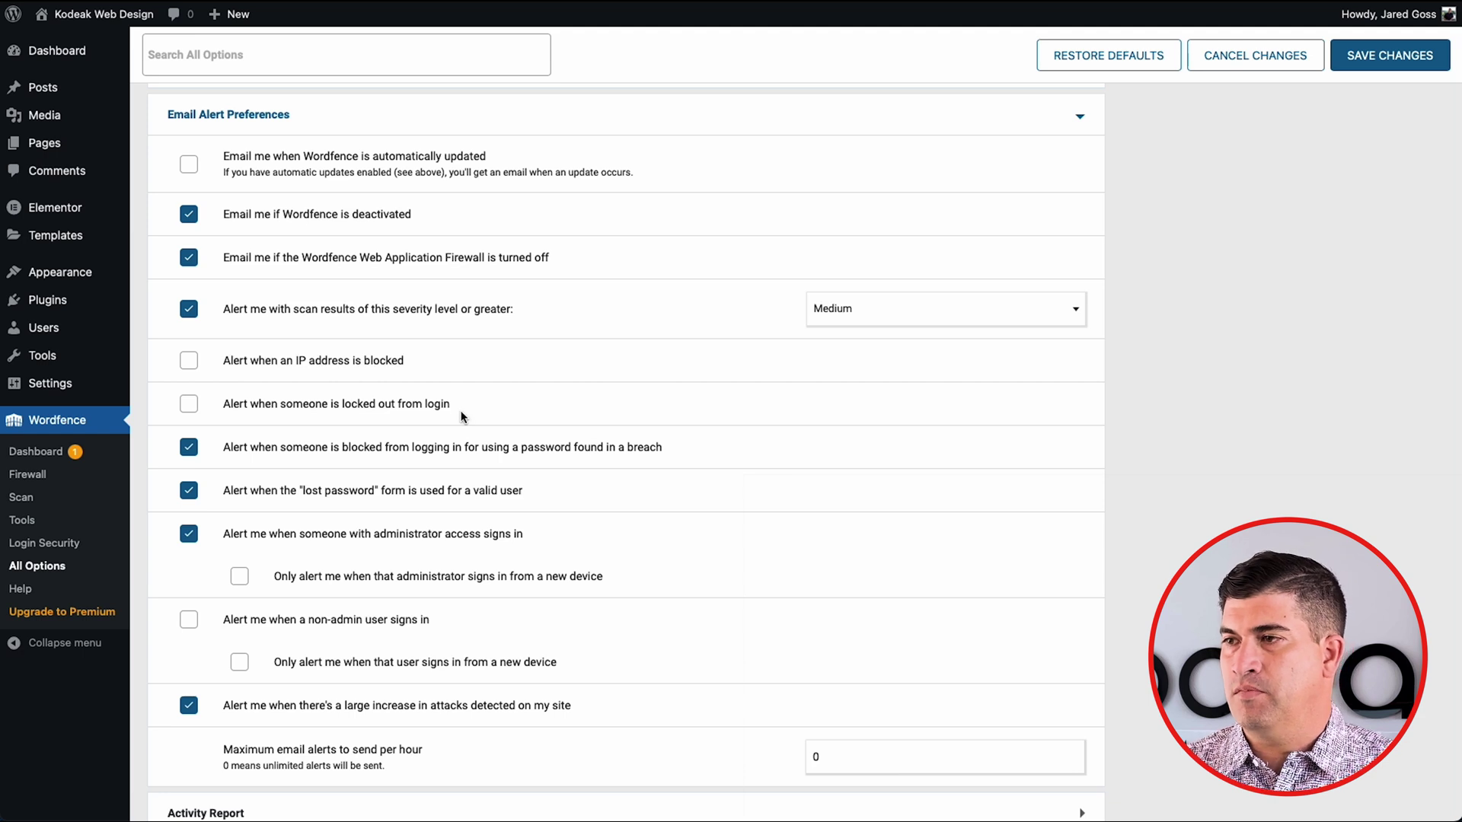
Alert on administrator sign-ins only when they come from a new device.
{"action": "scroll", "coordinate": [442, 407], "scroll_direction": "down", "scroll_amount": 2}
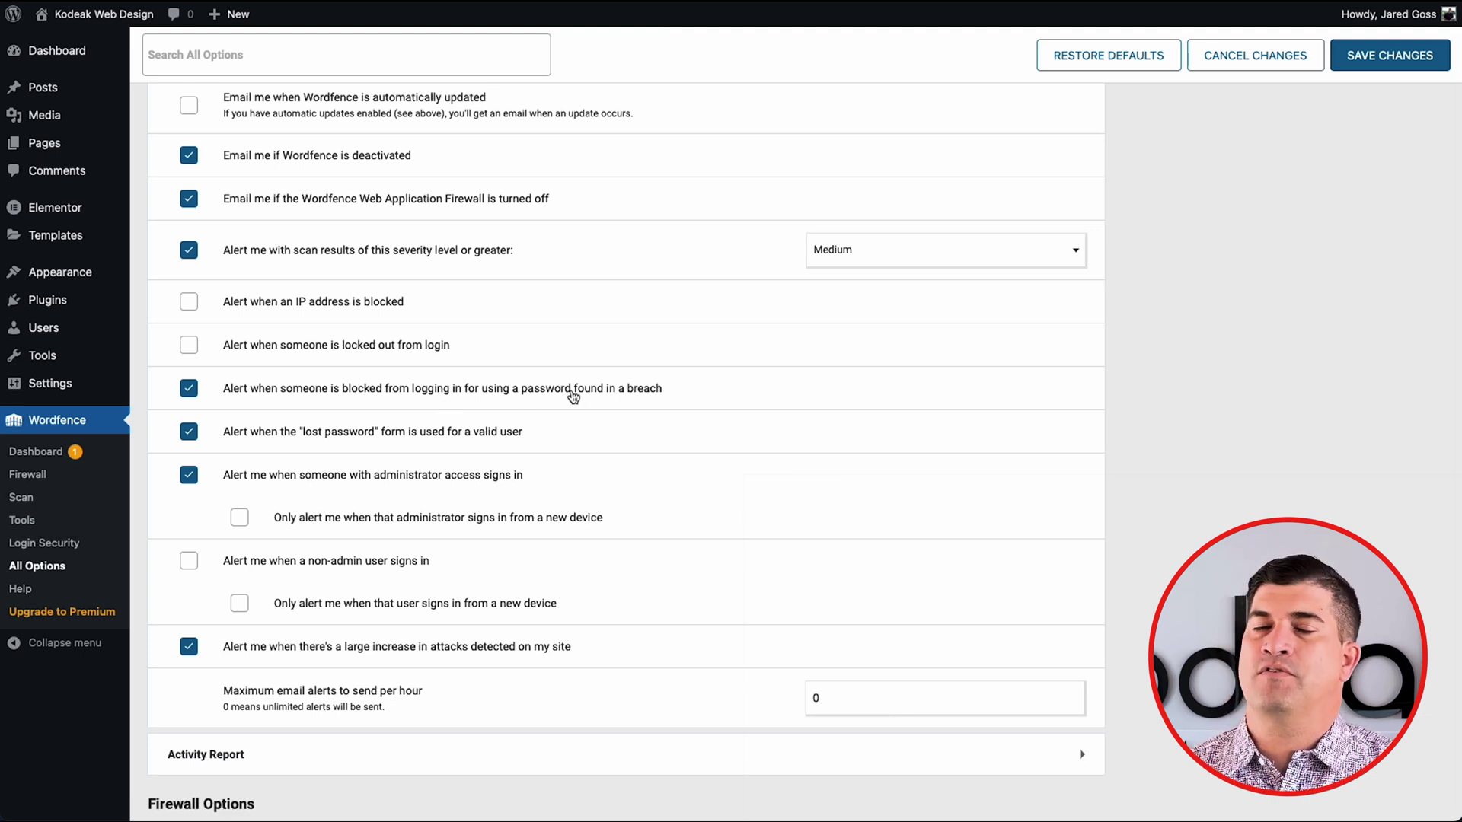
{"action": "scroll", "coordinate": [352, 400], "scroll_direction": "down", "scroll_amount": 2}
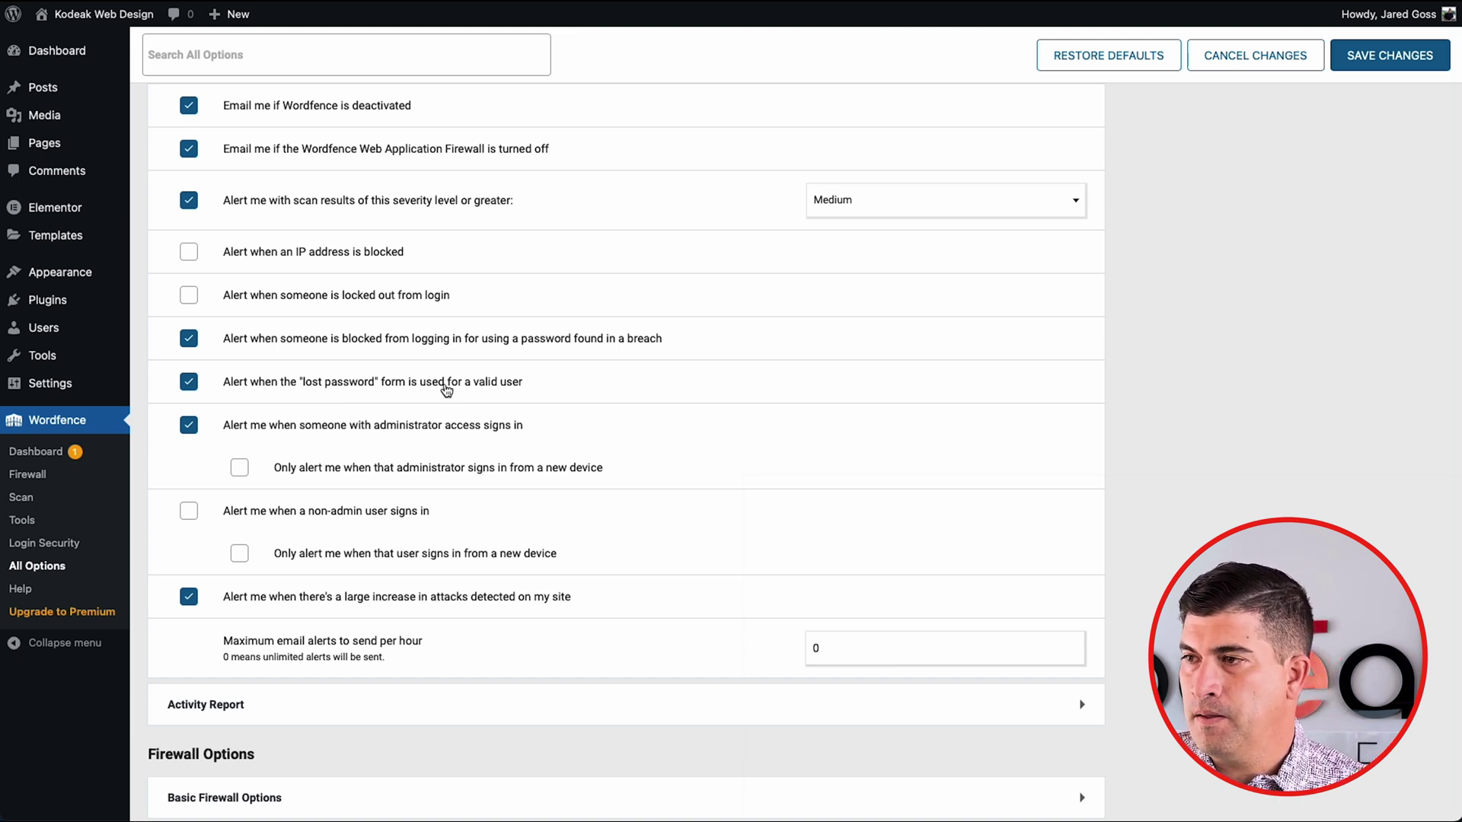
{"action": "scroll", "coordinate": [447, 394], "scroll_direction": "down", "scroll_amount": 2}
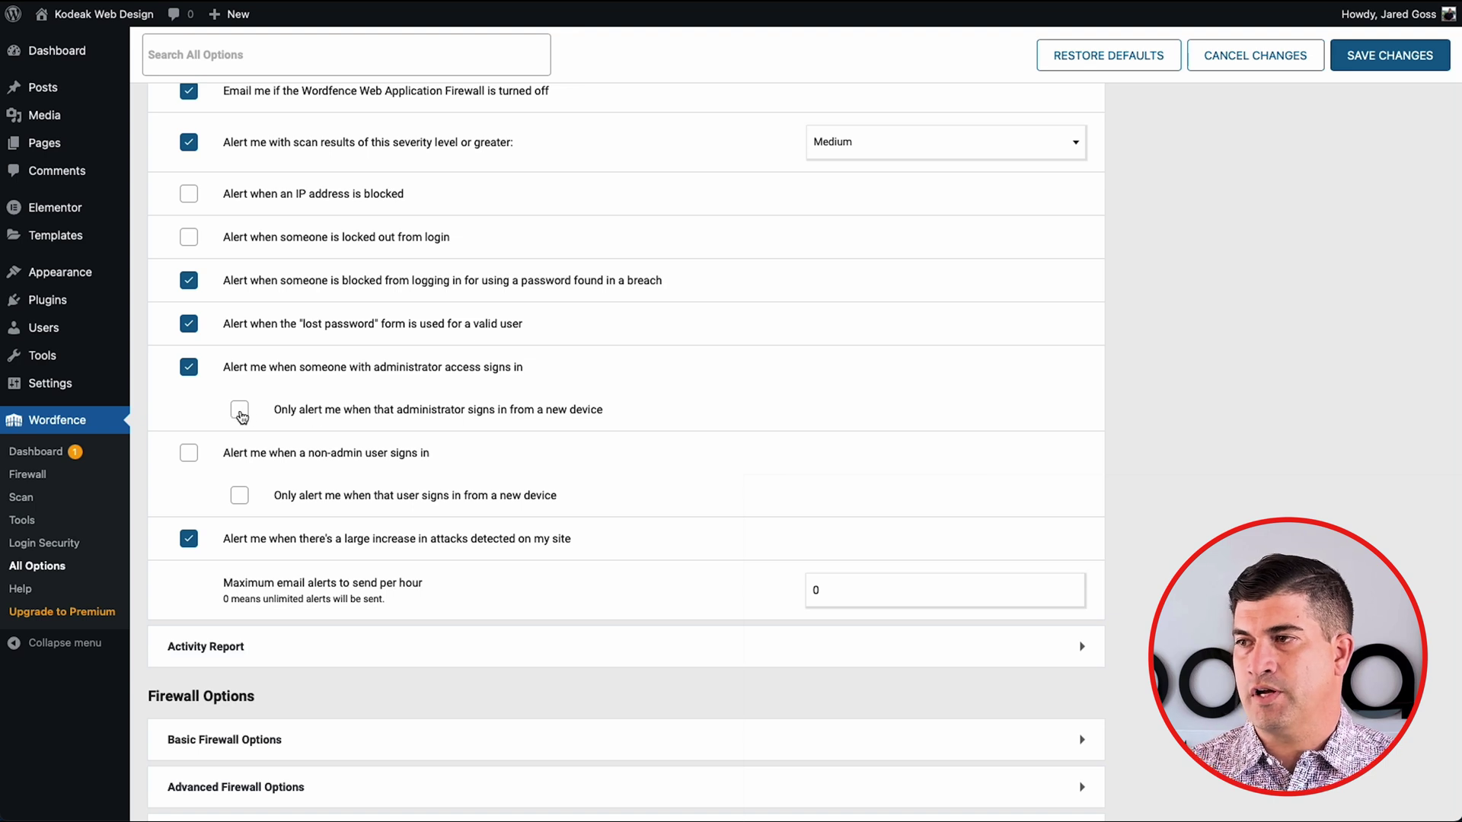
{"action": "left_click", "coordinate": [240, 416]}
{"action": "scroll", "coordinate": [369, 421], "scroll_direction": "down", "scroll_amount": 2}
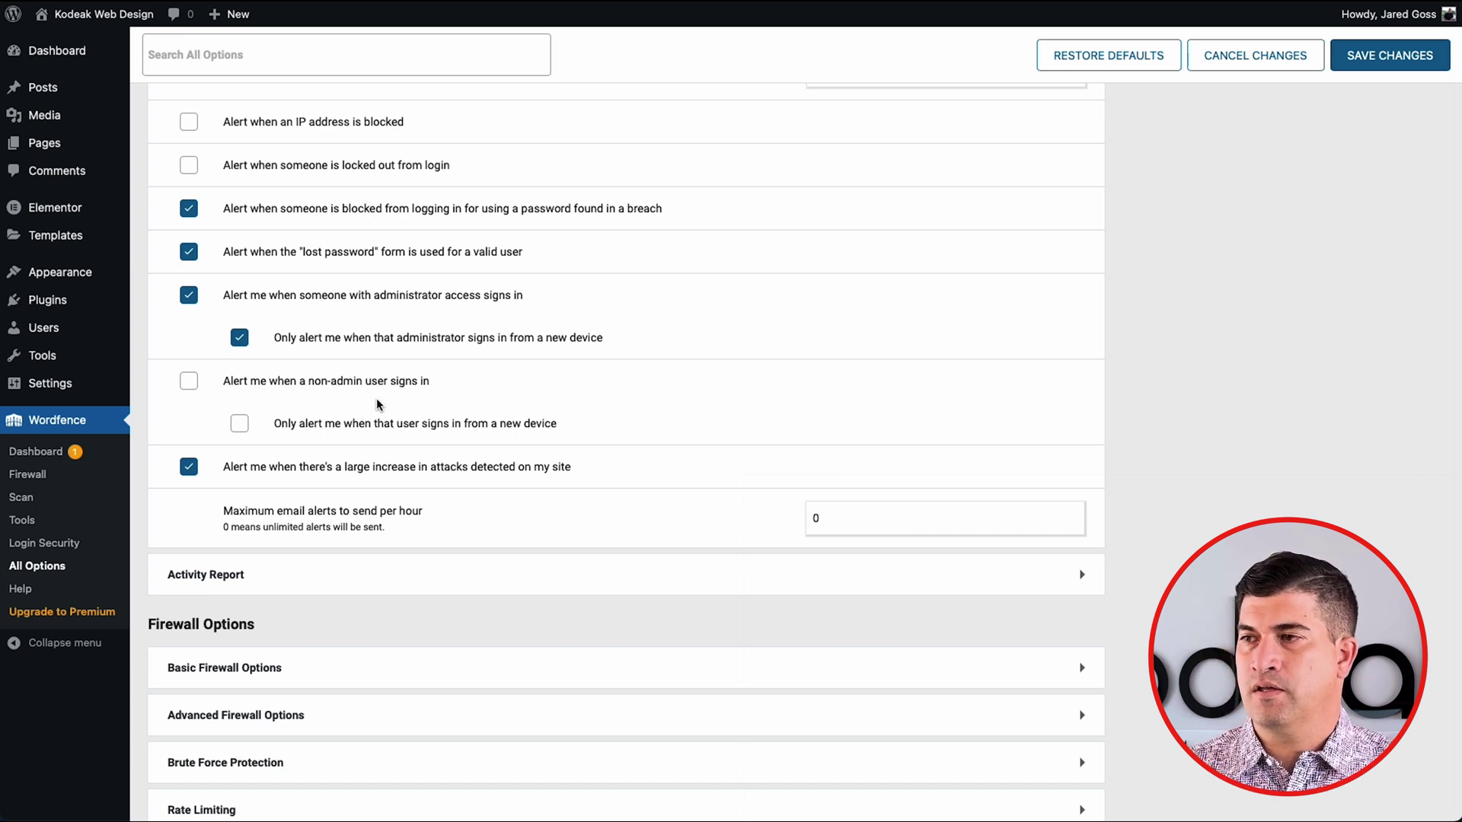
{"action": "scroll", "coordinate": [380, 408], "scroll_direction": "down", "scroll_amount": 3}
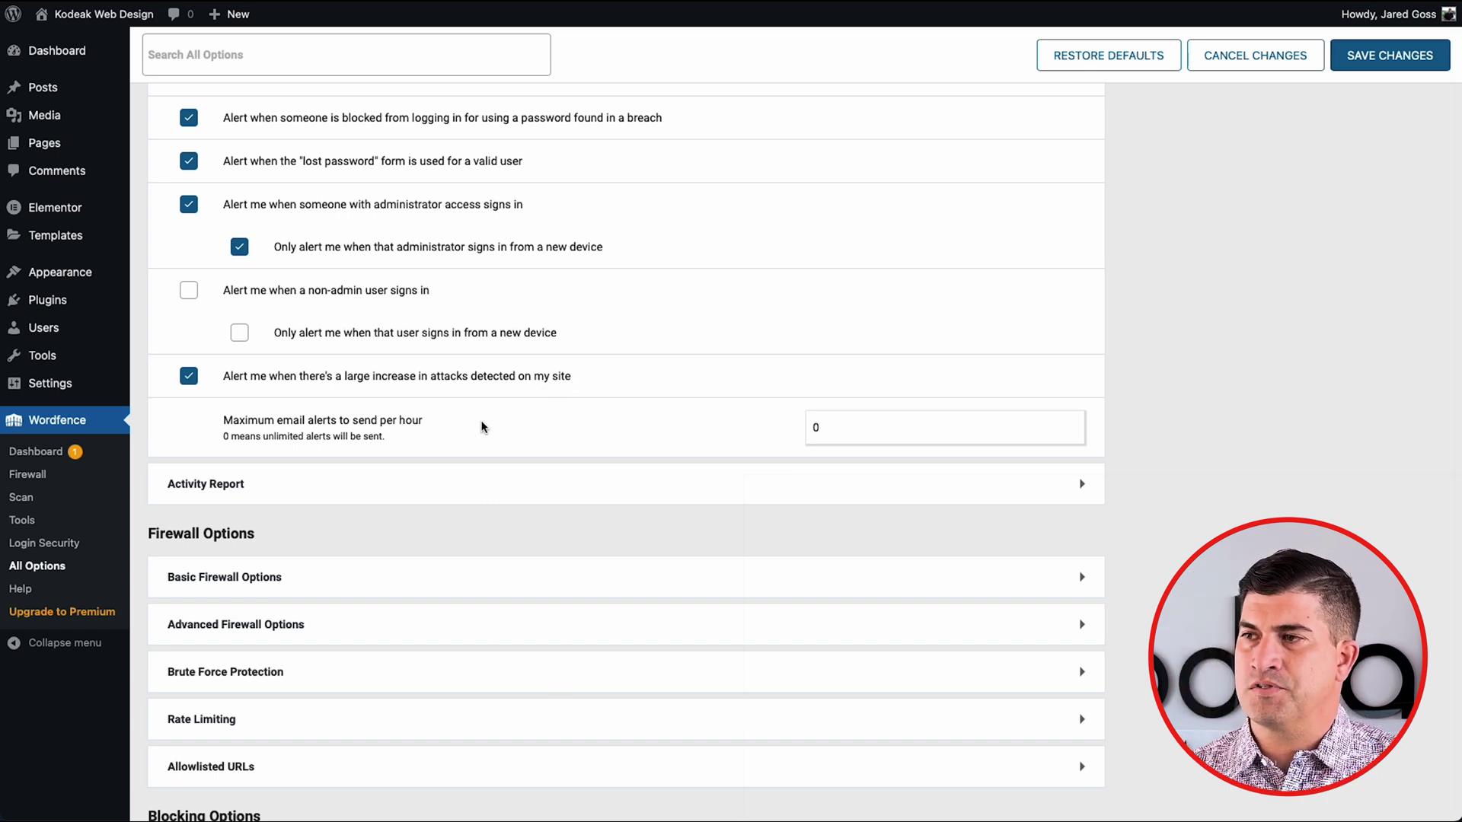
{"action": "scroll", "coordinate": [472, 436], "scroll_direction": "down", "scroll_amount": 1}
Set the Activity Report email summary to Once a month.
{"action": "left_click", "coordinate": [462, 447]}
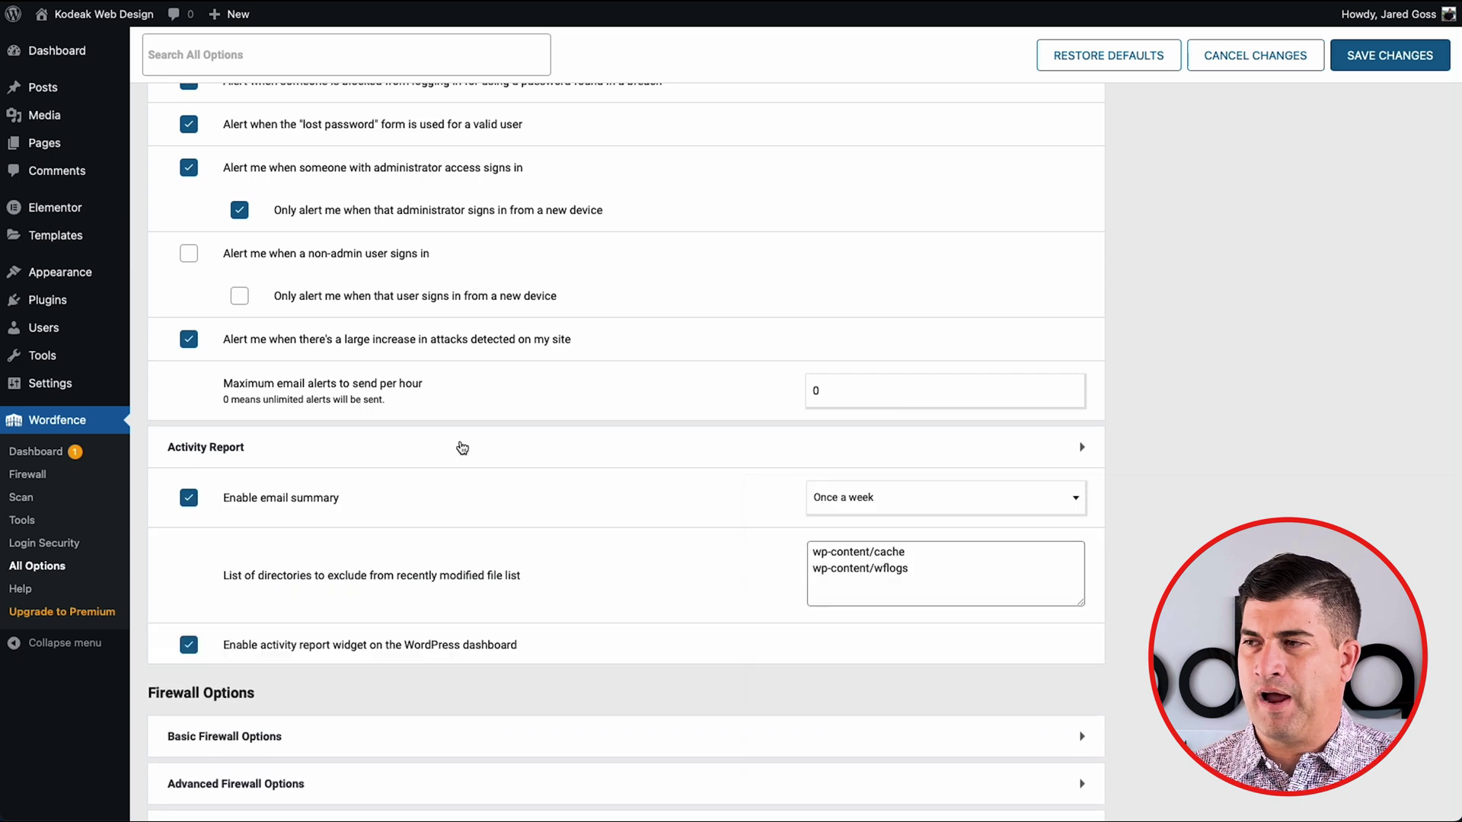
{"action": "scroll", "coordinate": [462, 448], "scroll_direction": "down", "scroll_amount": 4}
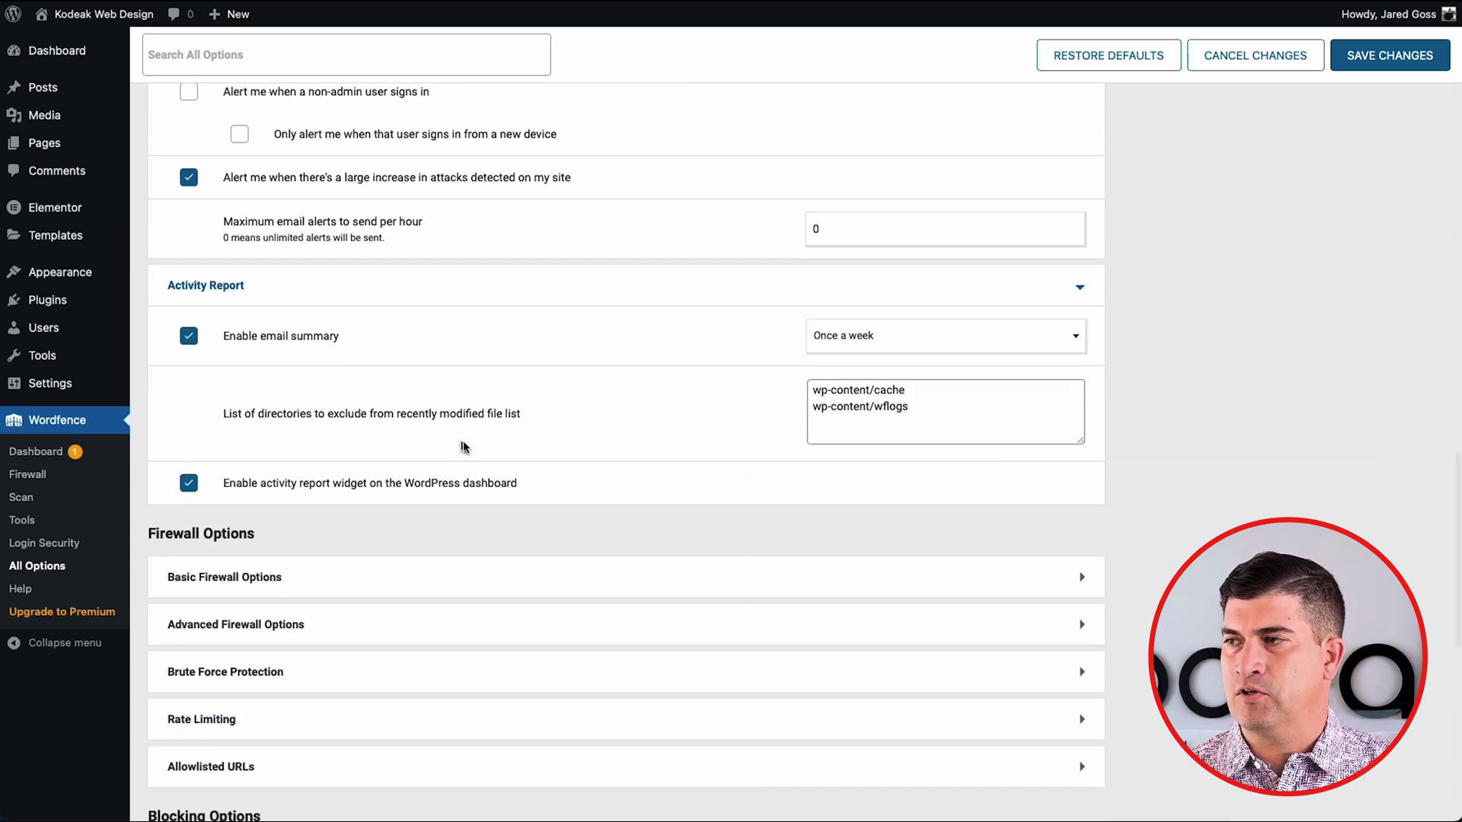
{"action": "left_click", "coordinate": [895, 337]}
{"action": "left_click", "coordinate": [879, 430]}
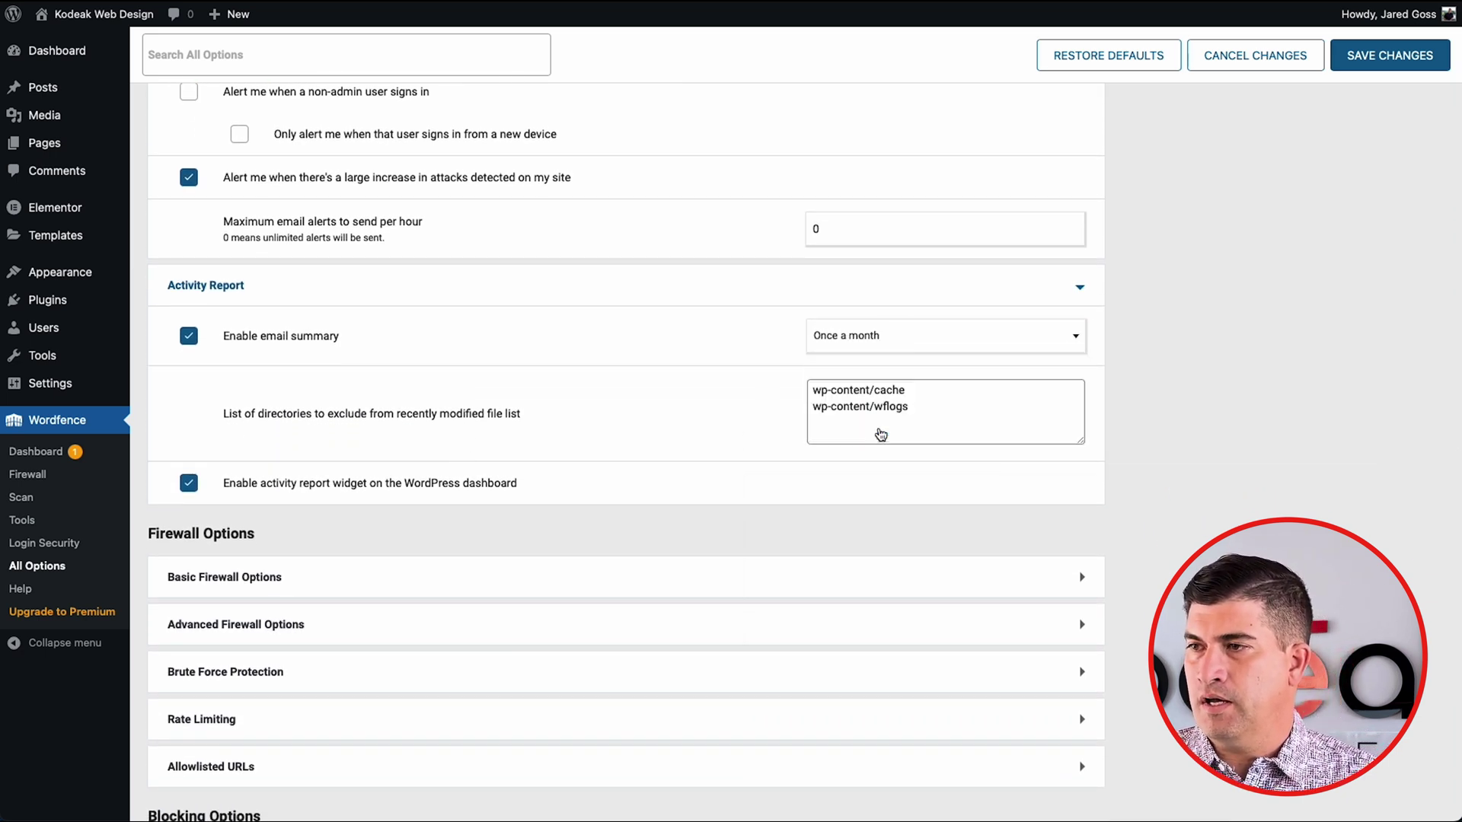
{"action": "scroll", "coordinate": [436, 392], "scroll_direction": "down", "scroll_amount": 2}
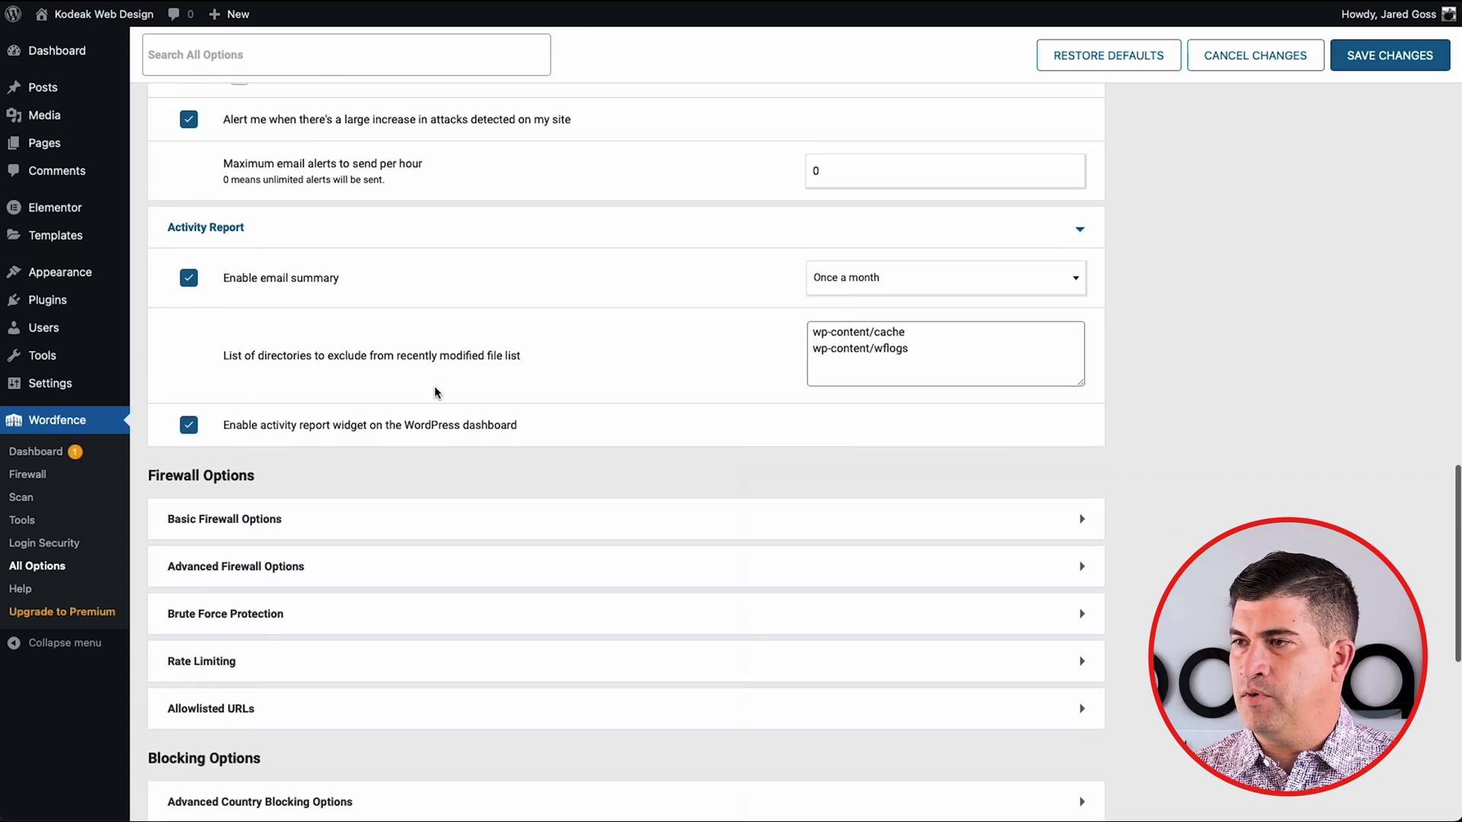
{"action": "scroll", "coordinate": [436, 393], "scroll_direction": "down", "scroll_amount": 1}
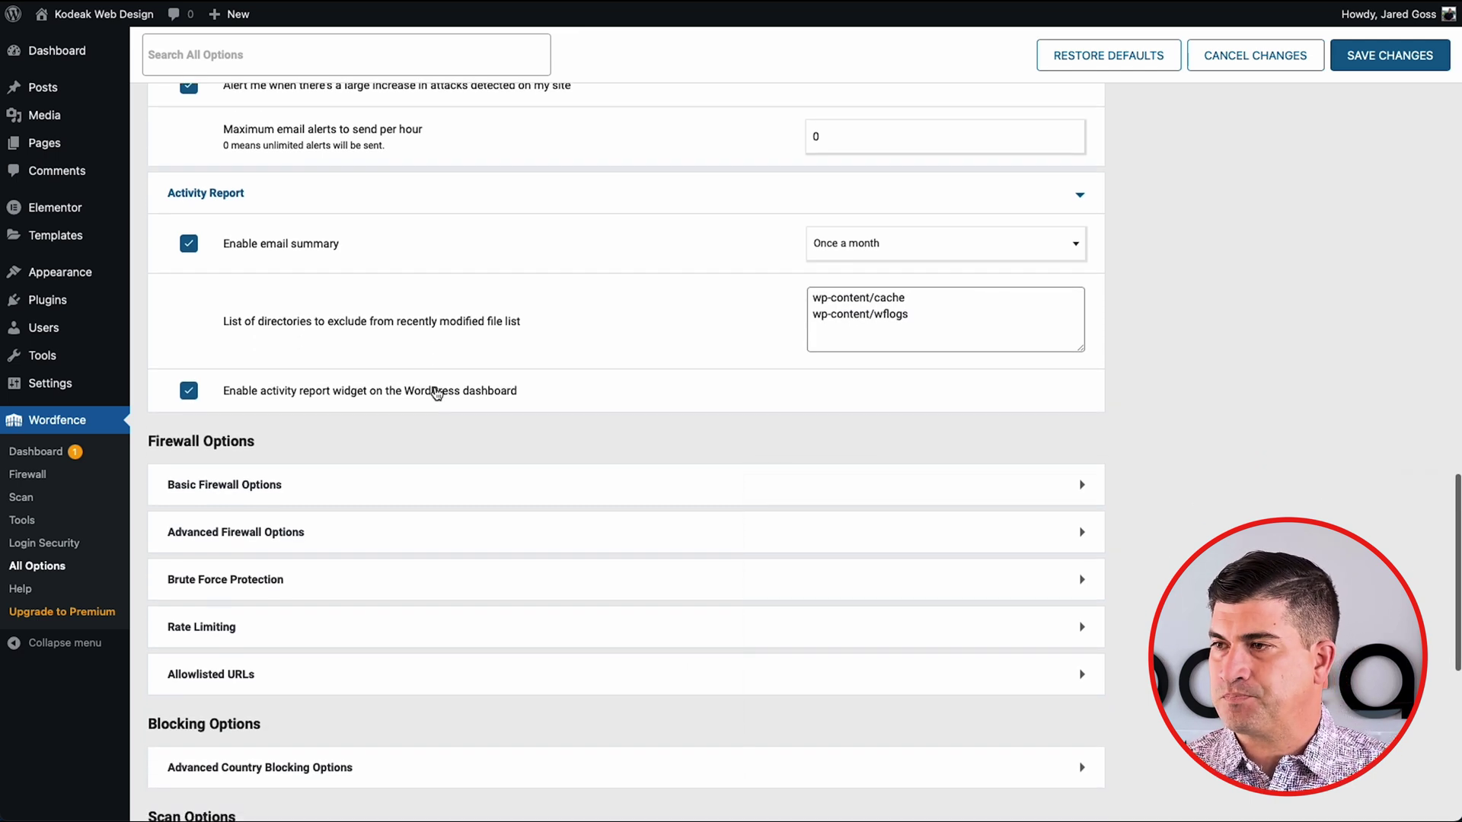
{"action": "scroll", "coordinate": [495, 403], "scroll_direction": "down", "scroll_amount": 4}
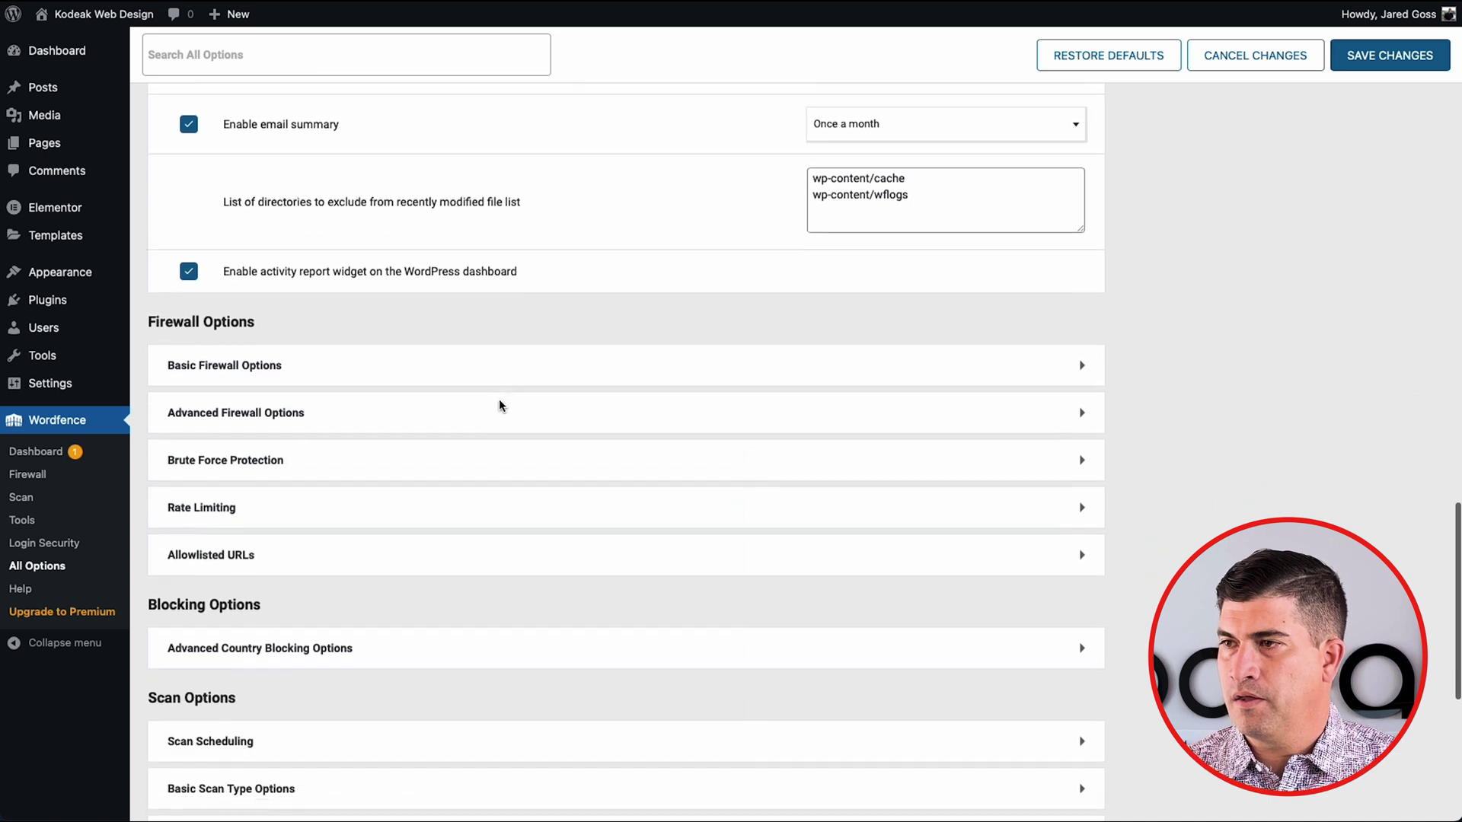
Expand Basic and Advanced Firewall Options and edit the allowlisted IP addresses field.
{"action": "left_click", "coordinate": [426, 370]}
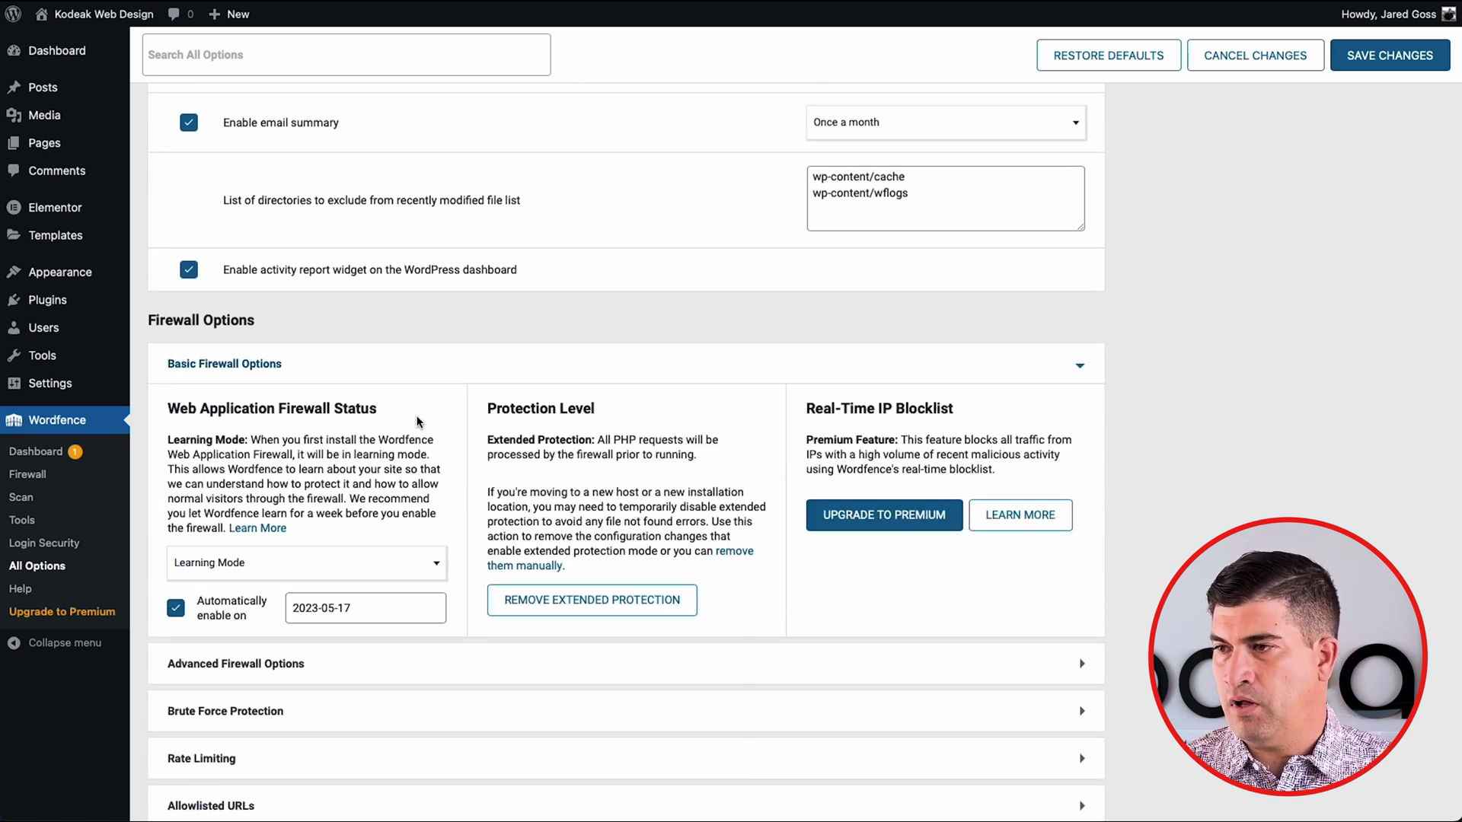
{"action": "scroll", "coordinate": [572, 506], "scroll_direction": "down", "scroll_amount": 7}
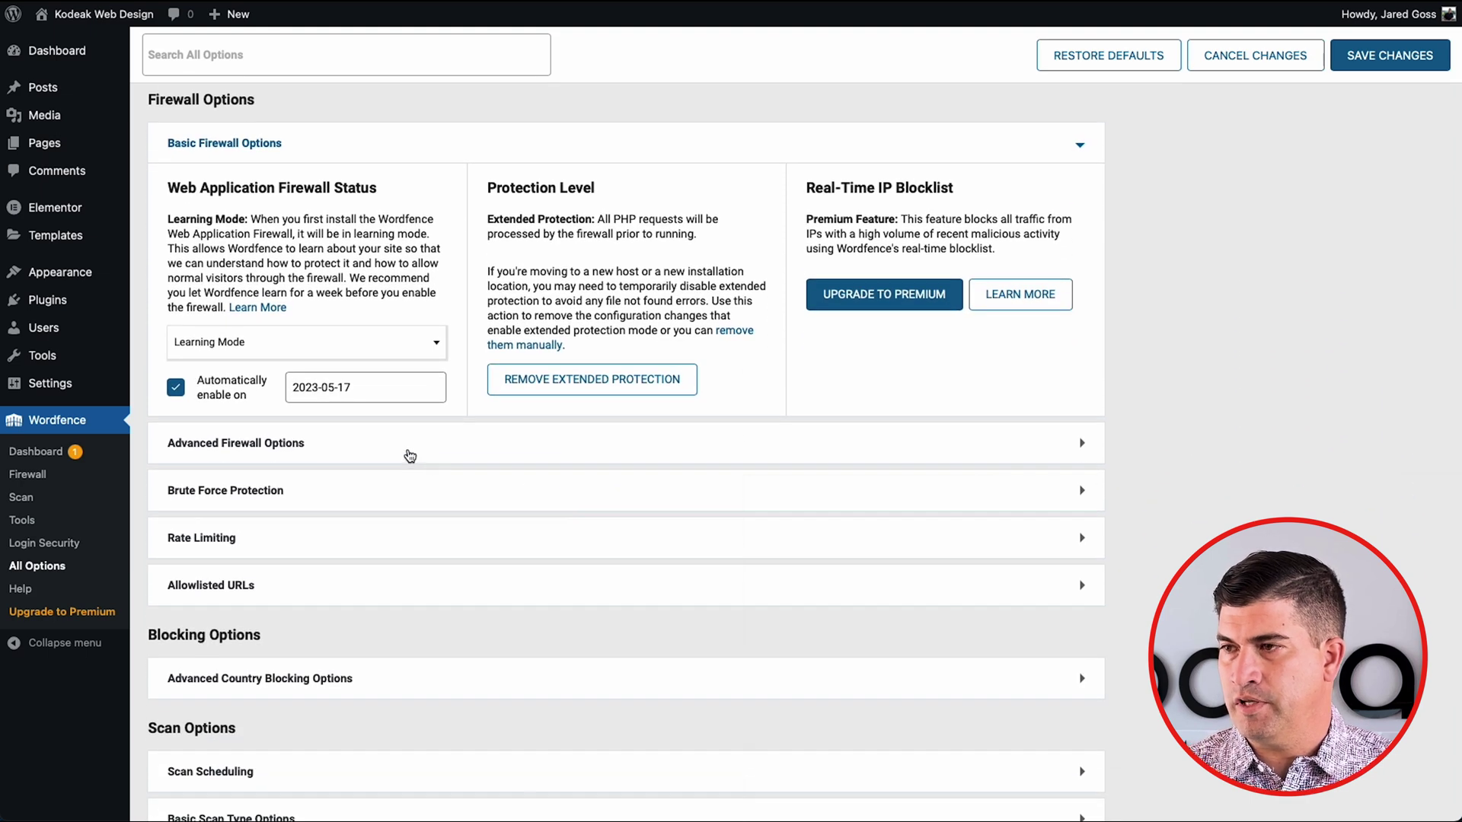
{"action": "left_click", "coordinate": [410, 455]}
{"action": "scroll", "coordinate": [415, 455], "scroll_direction": "down", "scroll_amount": 3}
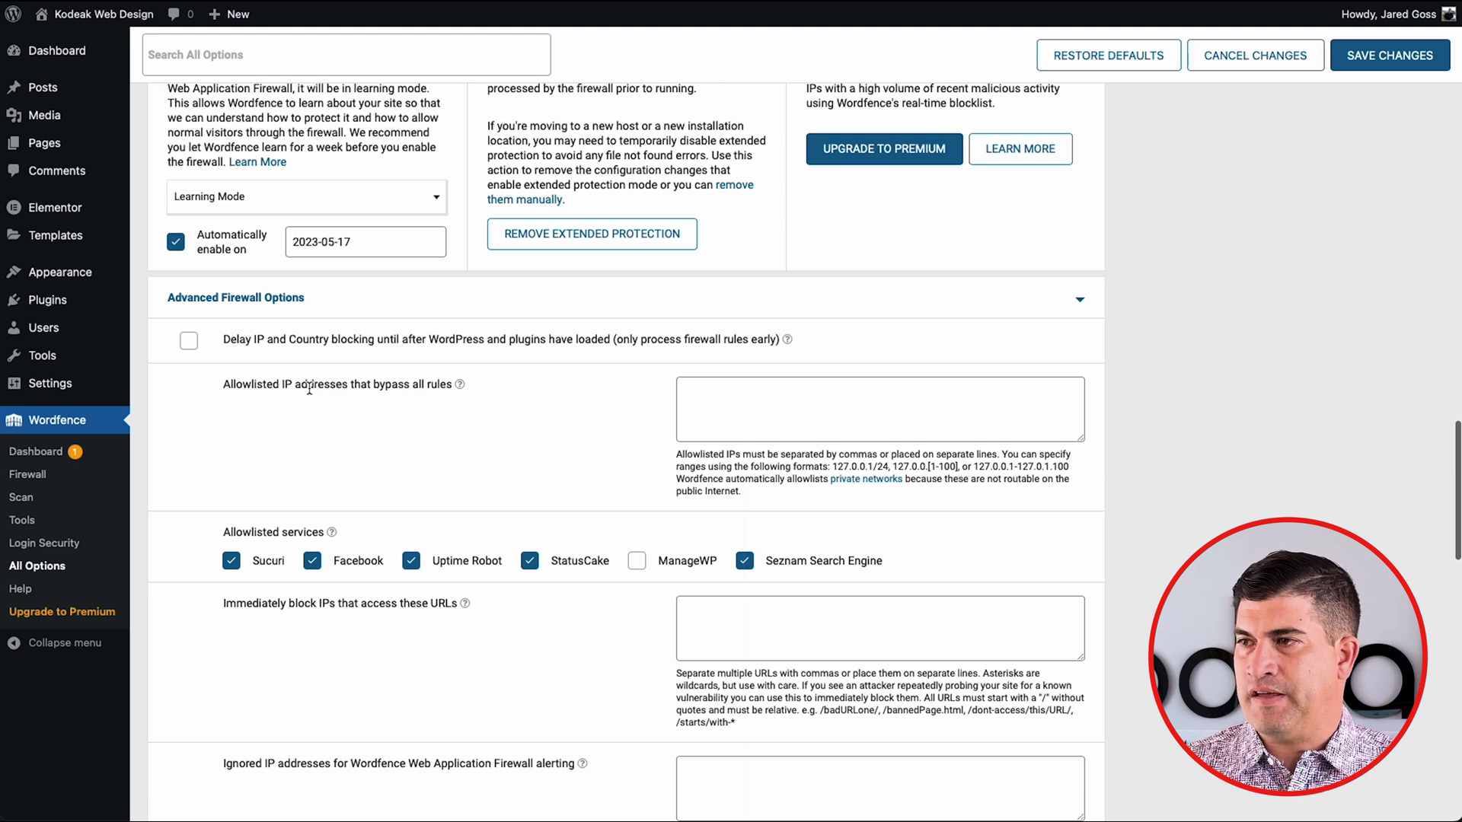
{"action": "left_click_drag", "start_coordinate": [314, 387], "coordinate": [438, 387]}
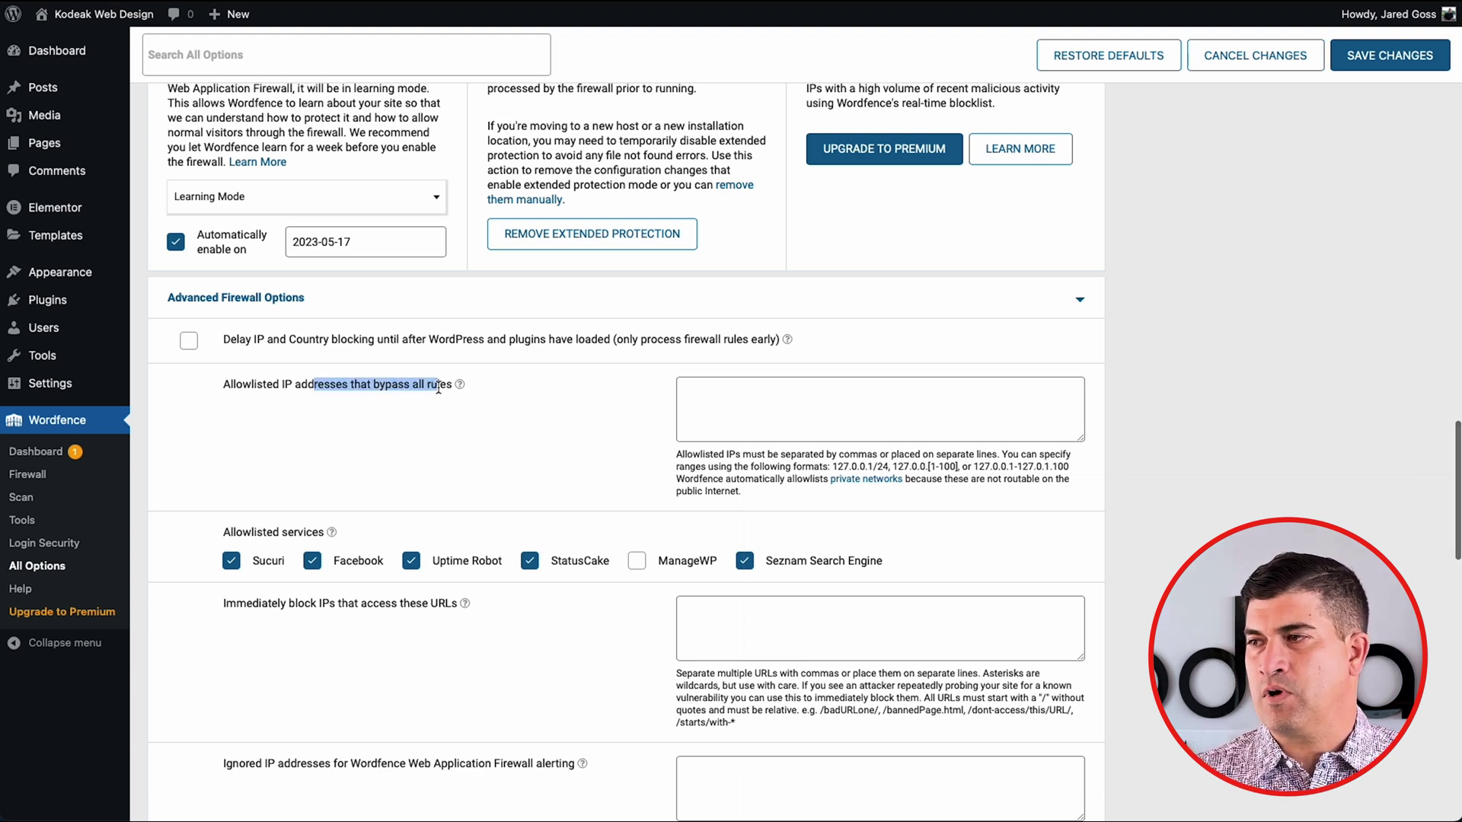
{"action": "left_click", "coordinate": [709, 414]}
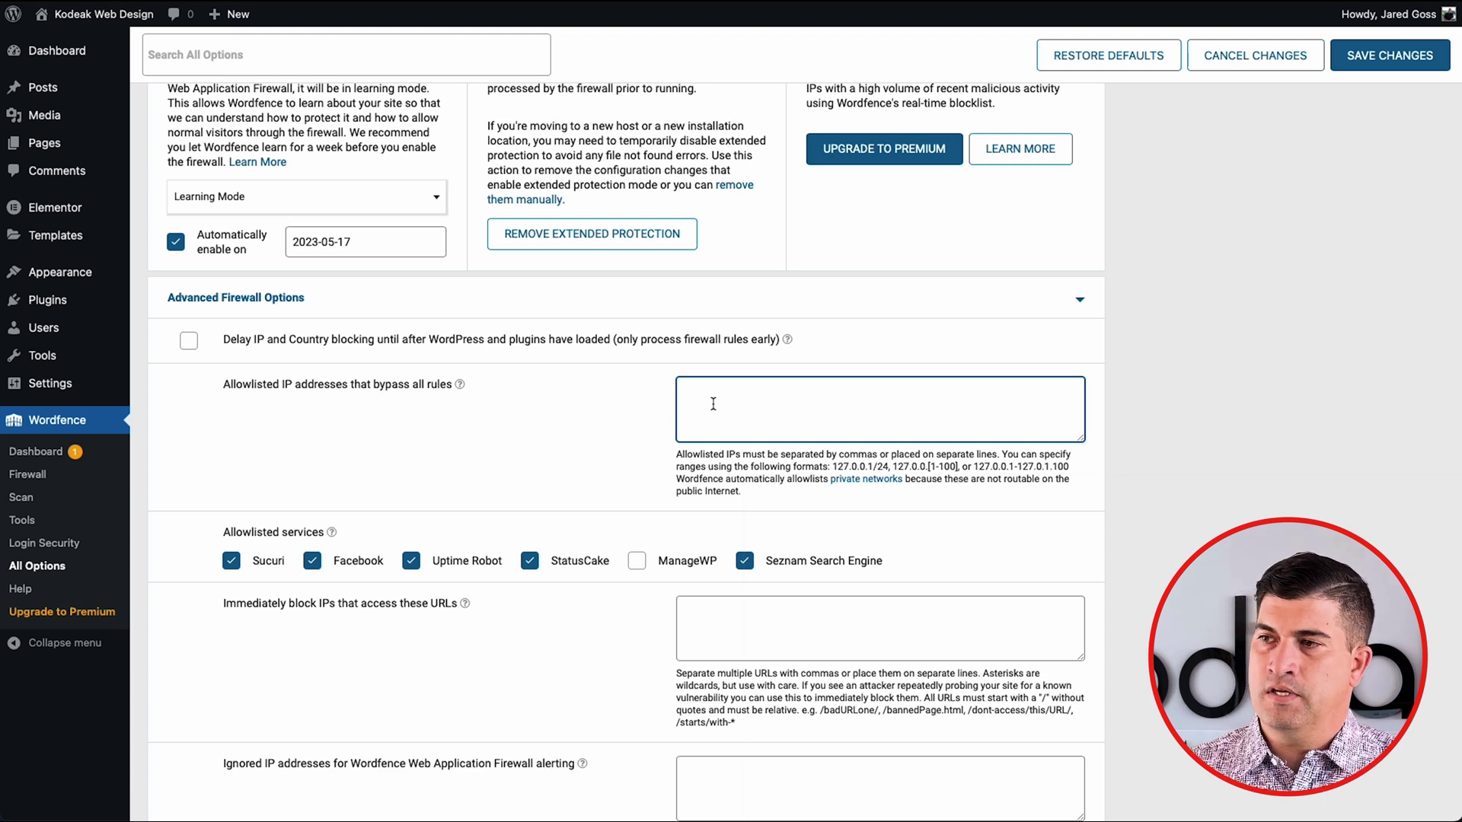
{"action": "type", "text": "s"}
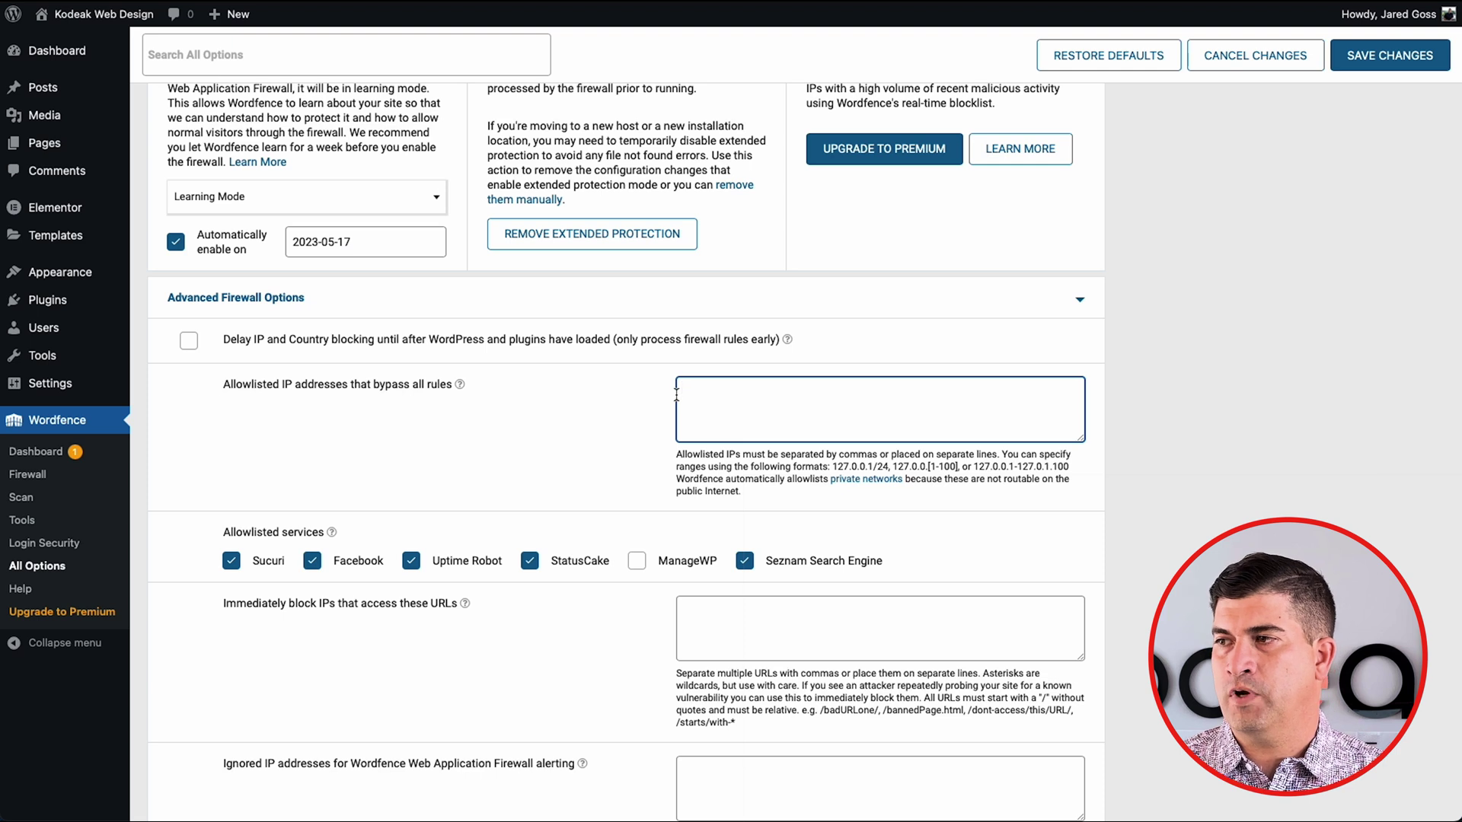
Scroll through the firewall rules and expand Brute Force Protection.
{"action": "scroll", "coordinate": [676, 393], "scroll_direction": "down", "scroll_amount": 5}
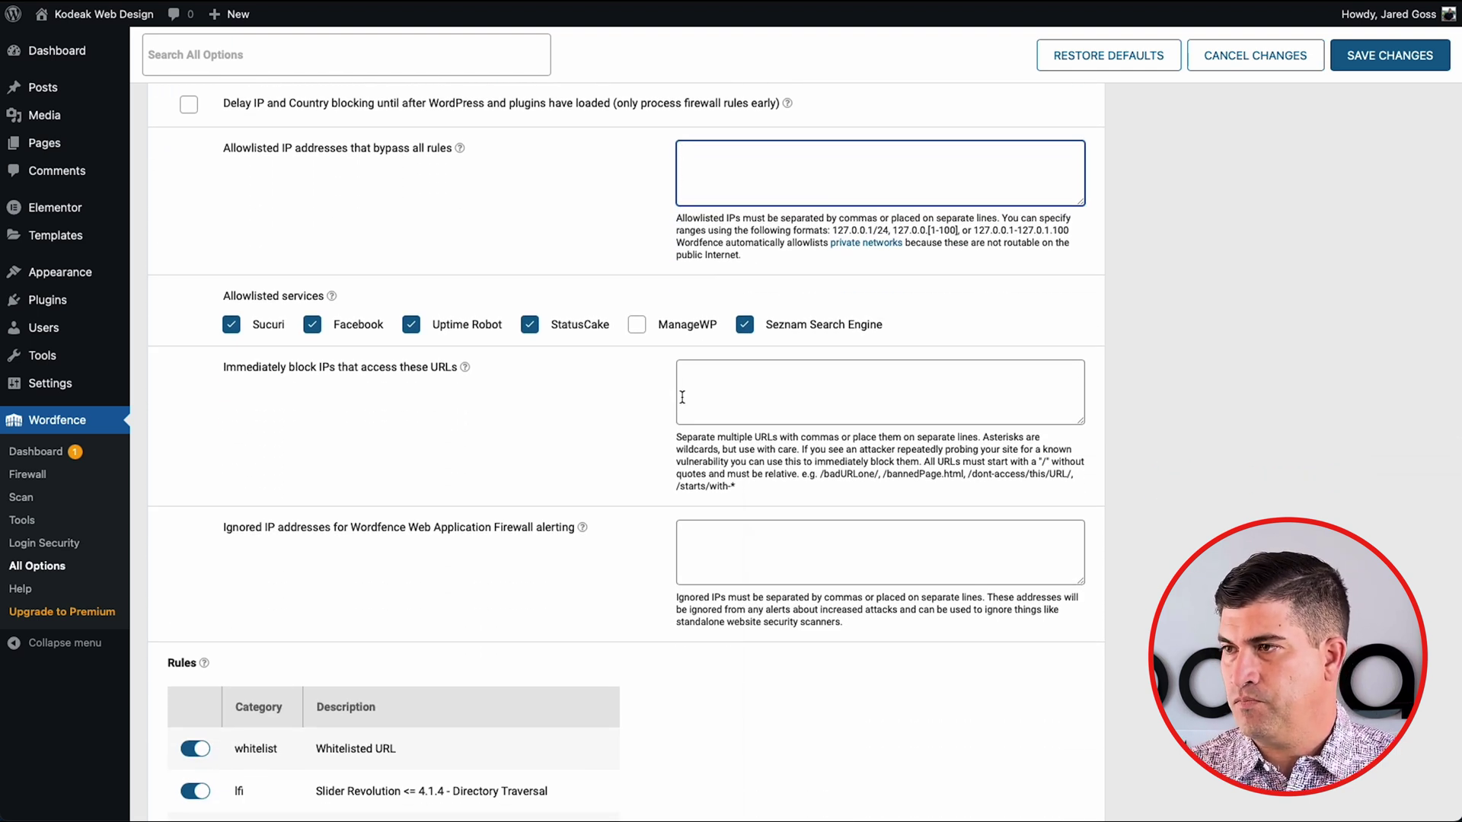
{"action": "scroll", "coordinate": [682, 396], "scroll_direction": "down", "scroll_amount": 10}
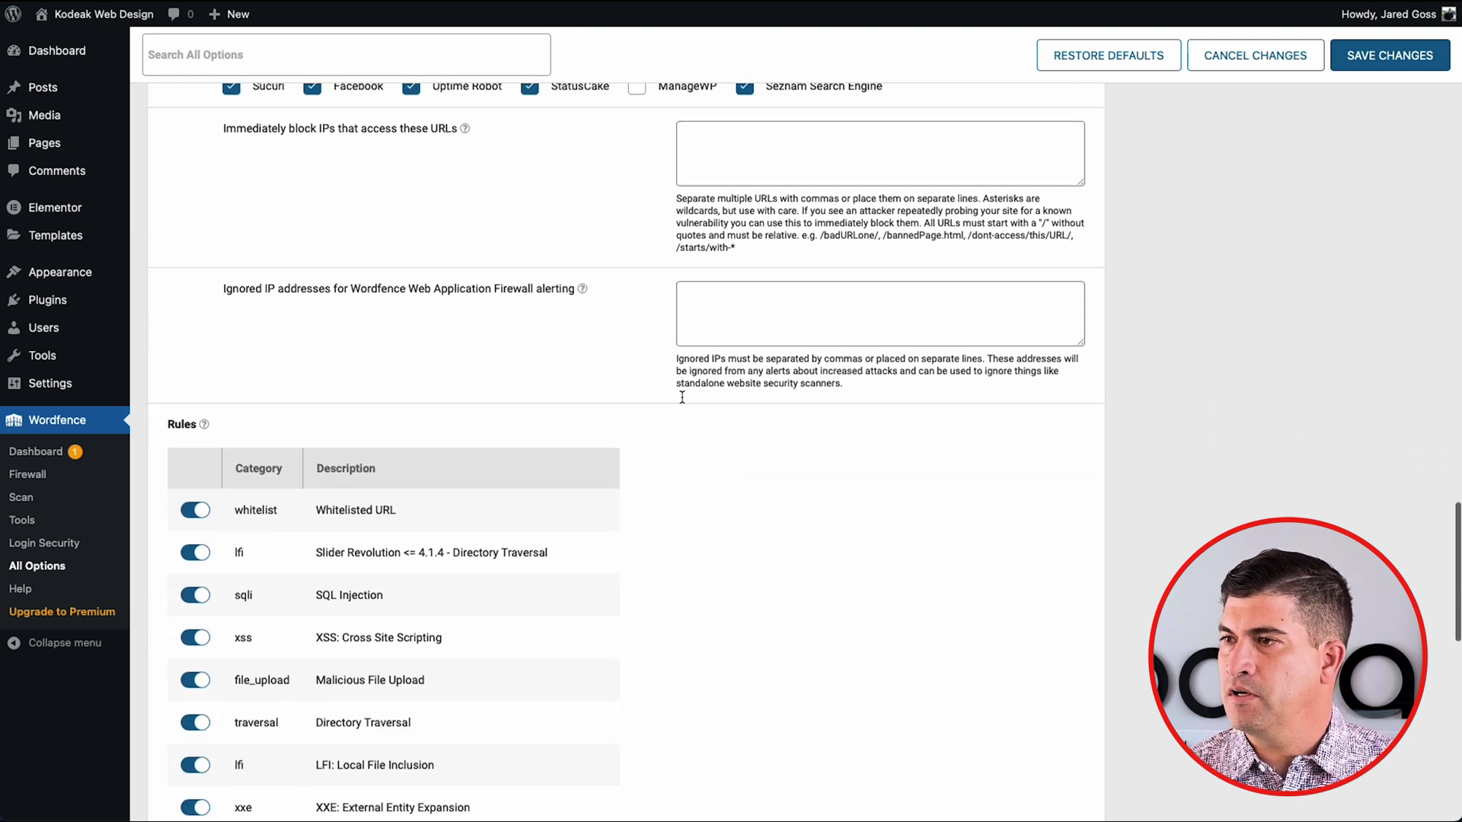
{"action": "scroll", "coordinate": [682, 396], "scroll_direction": "down", "scroll_amount": 1}
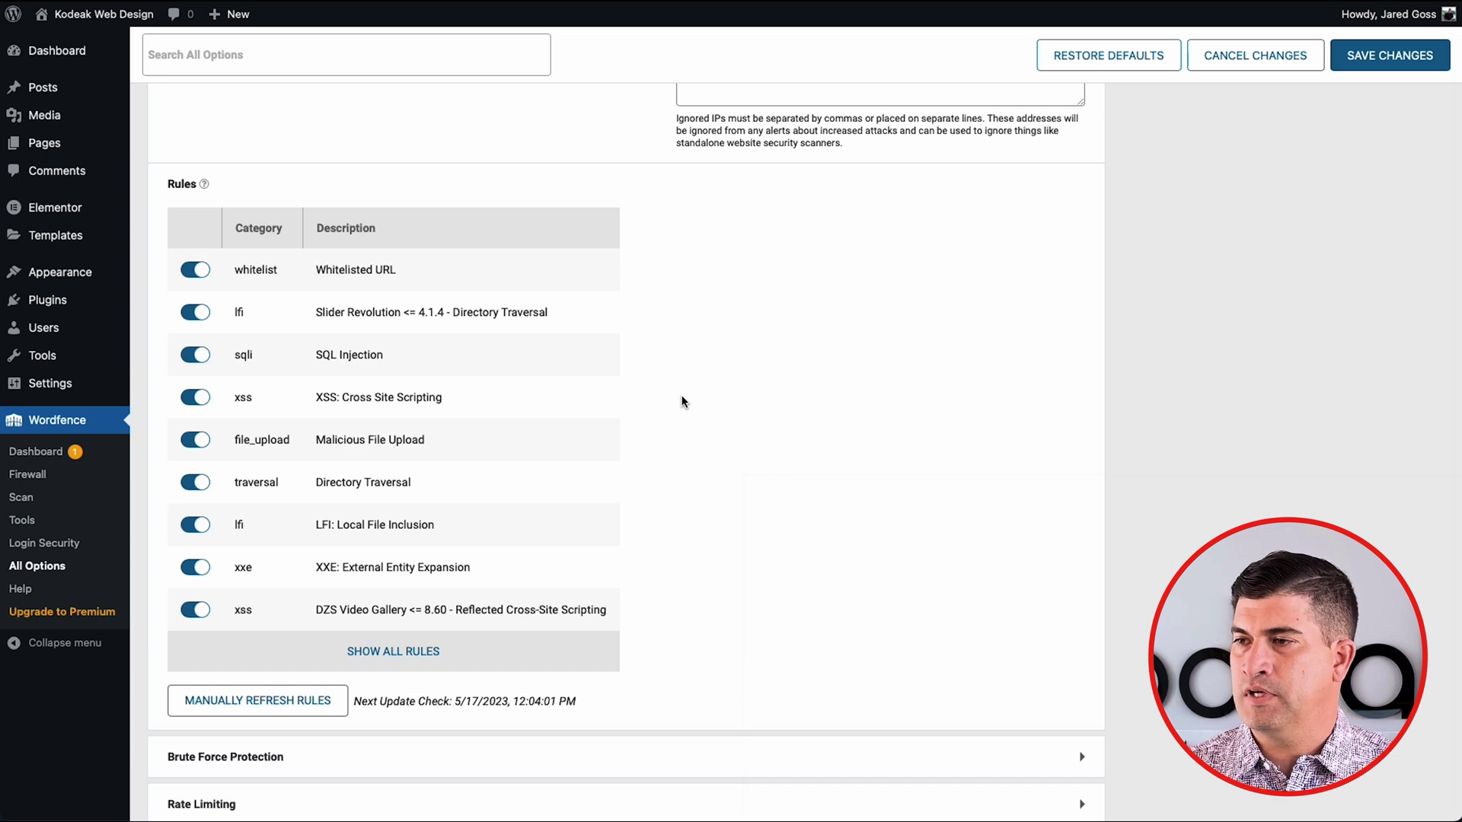
{"action": "scroll", "coordinate": [669, 432], "scroll_direction": "down", "scroll_amount": 5}
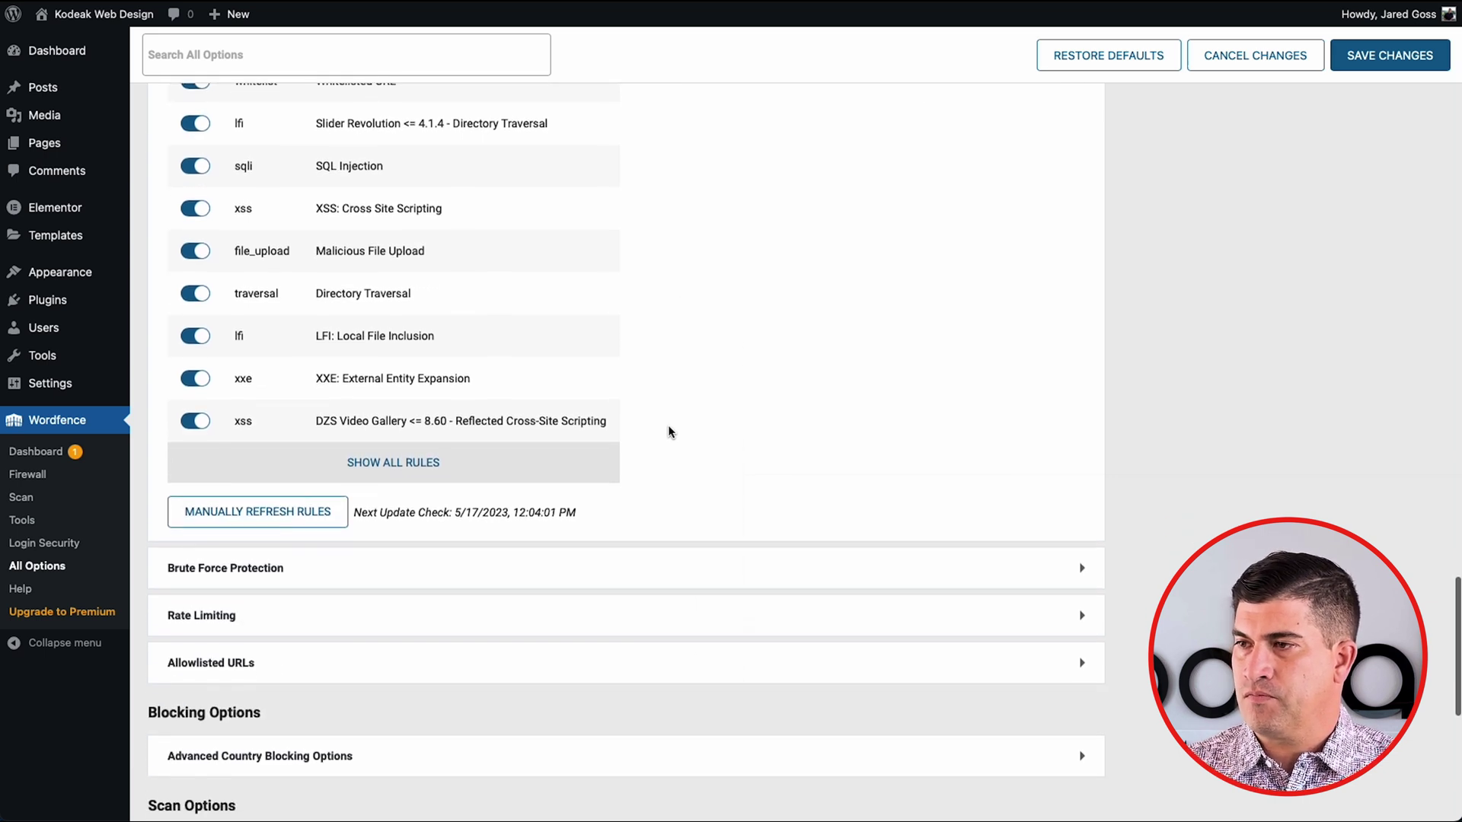
{"action": "scroll", "coordinate": [668, 428], "scroll_direction": "down", "scroll_amount": 2}
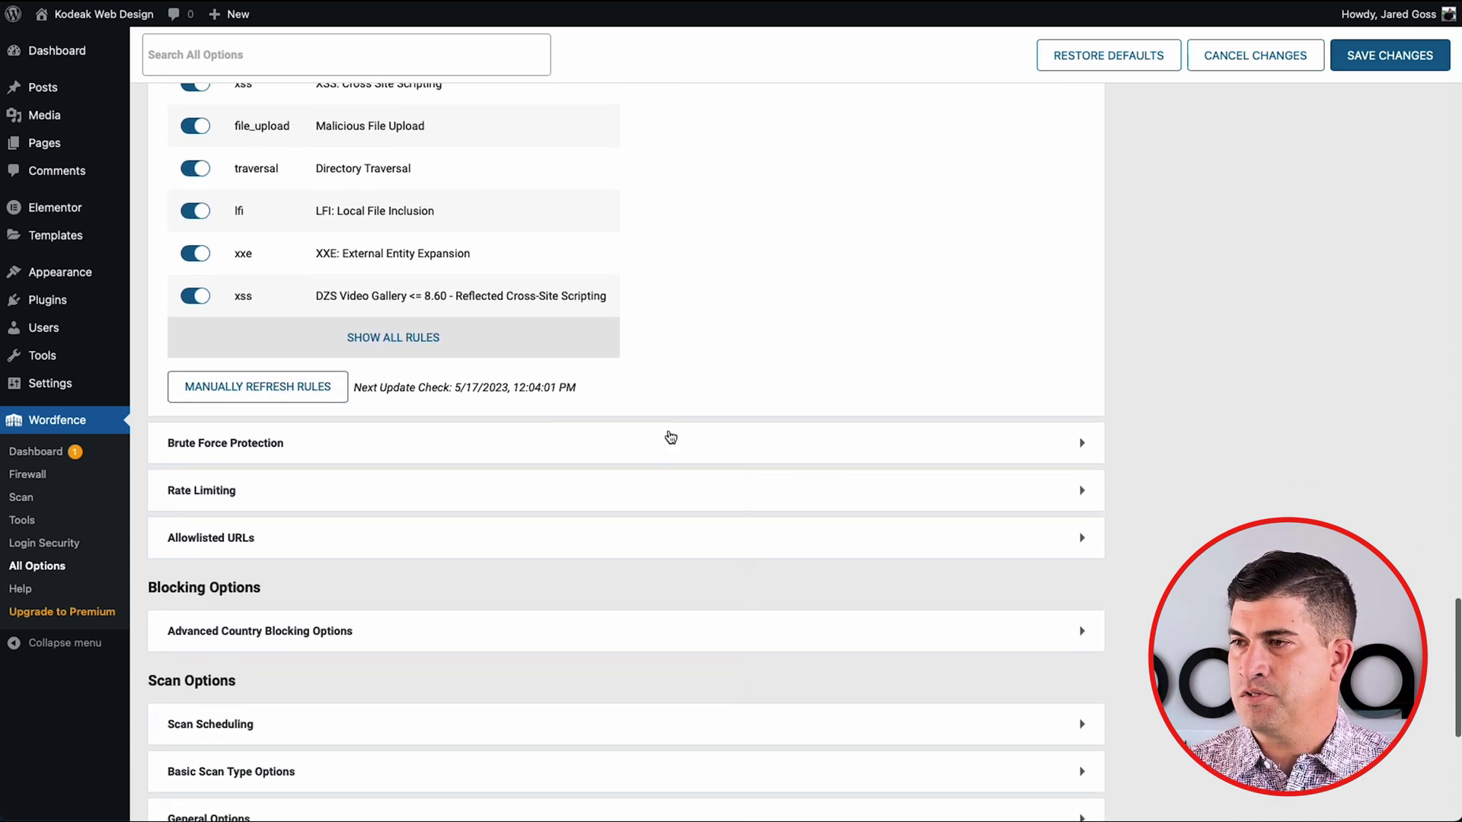
{"action": "left_click", "coordinate": [670, 440]}
Lock out after 3 login failures and 3 forgot-password attempts.
{"action": "scroll", "coordinate": [684, 358], "scroll_direction": "down", "scroll_amount": 3}
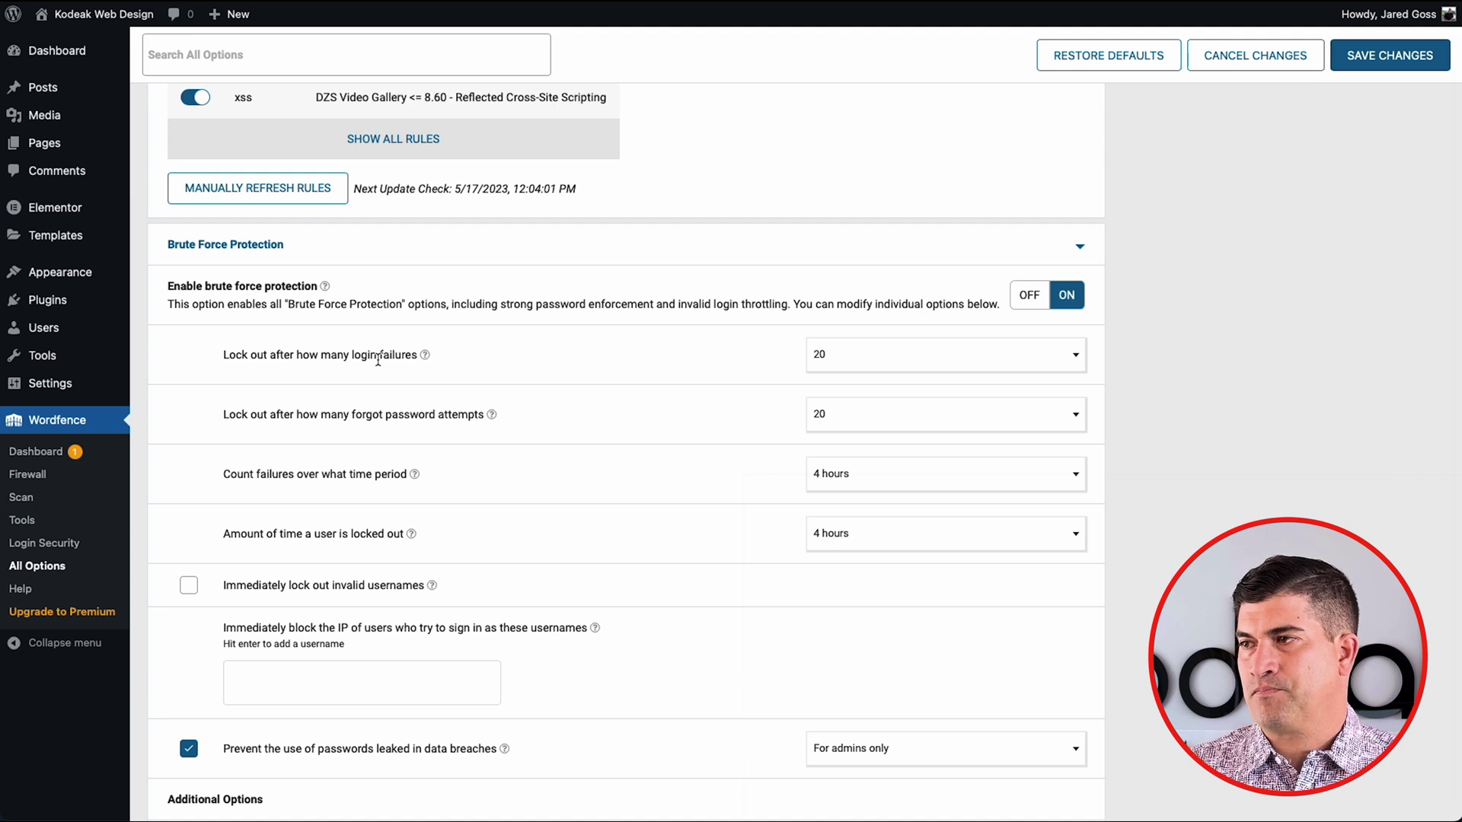
{"action": "left_click", "coordinate": [883, 364]}
{"action": "scroll", "coordinate": [899, 427], "scroll_direction": "up", "scroll_amount": 3}
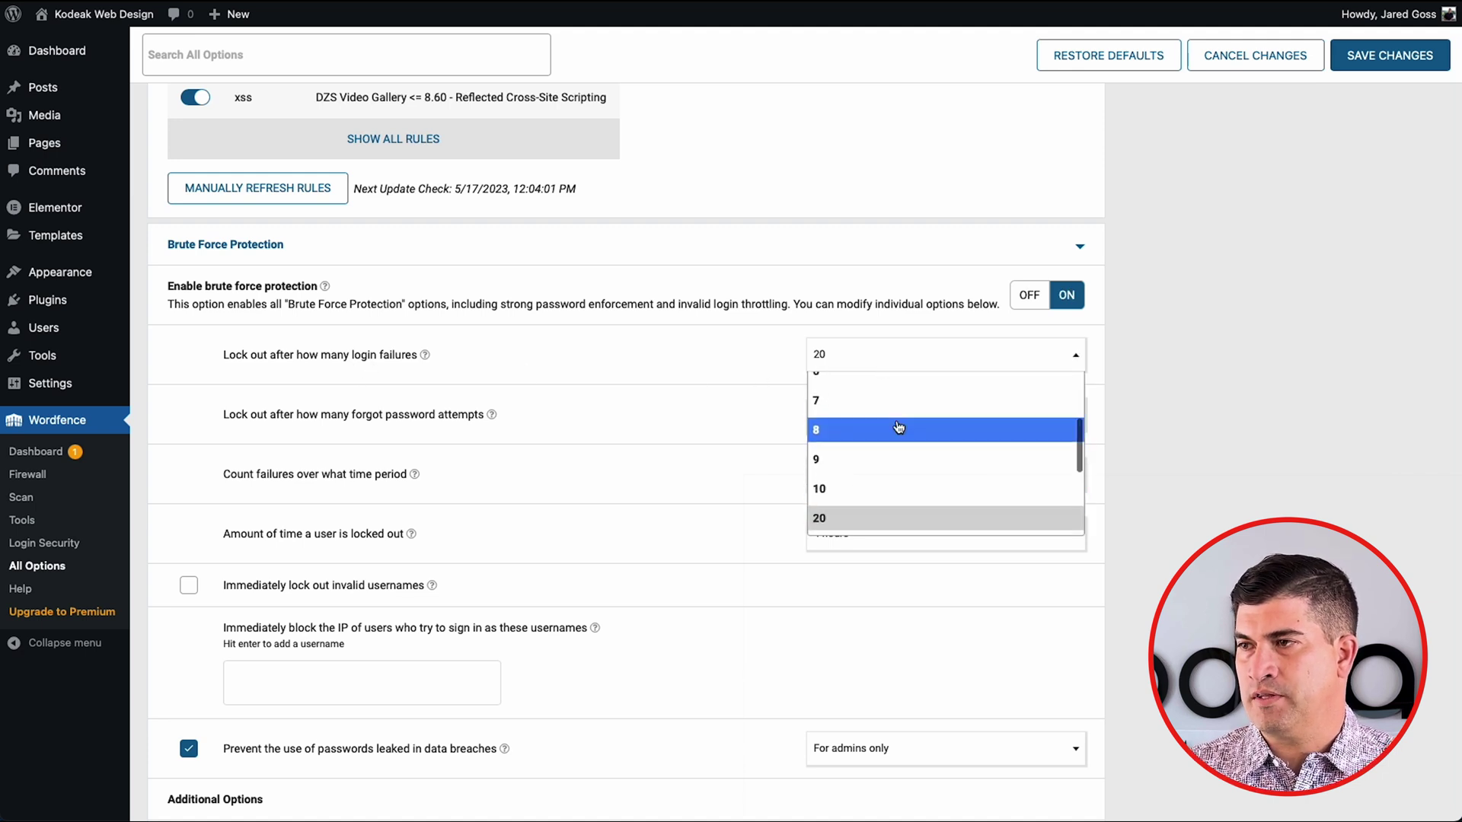
{"action": "scroll", "coordinate": [898, 426], "scroll_direction": "up", "scroll_amount": 3}
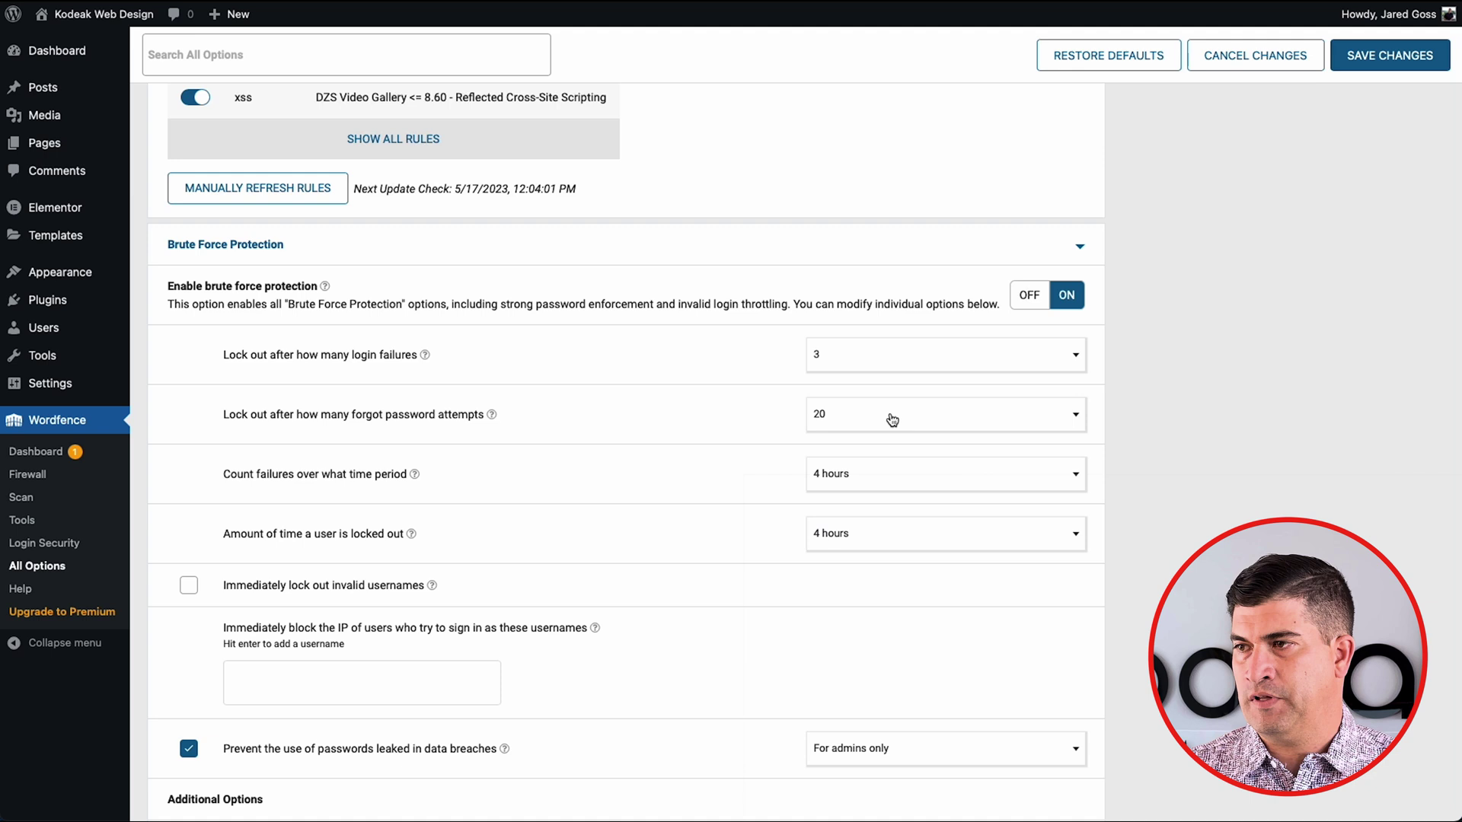
{"action": "left_click", "coordinate": [894, 427]}
{"action": "scroll", "coordinate": [883, 468], "scroll_direction": "up", "scroll_amount": 5}
{"action": "scroll", "coordinate": [883, 468], "scroll_direction": "up", "scroll_amount": 1}
{"action": "left_click", "coordinate": [883, 469]}
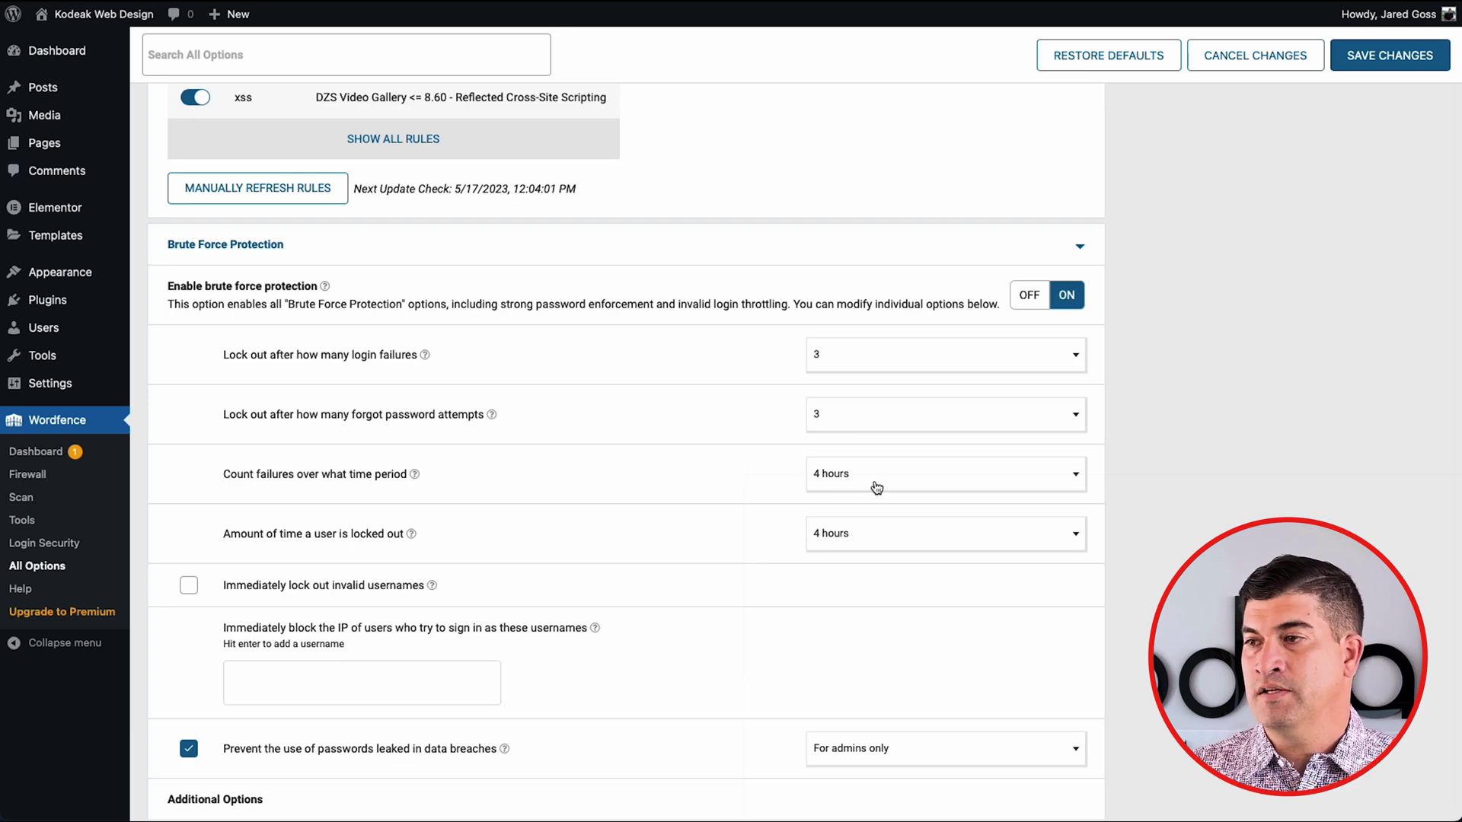
Set the lockout duration to 2 months and immediately lock out invalid usernames.
{"action": "scroll", "coordinate": [652, 536], "scroll_direction": "down", "scroll_amount": 3}
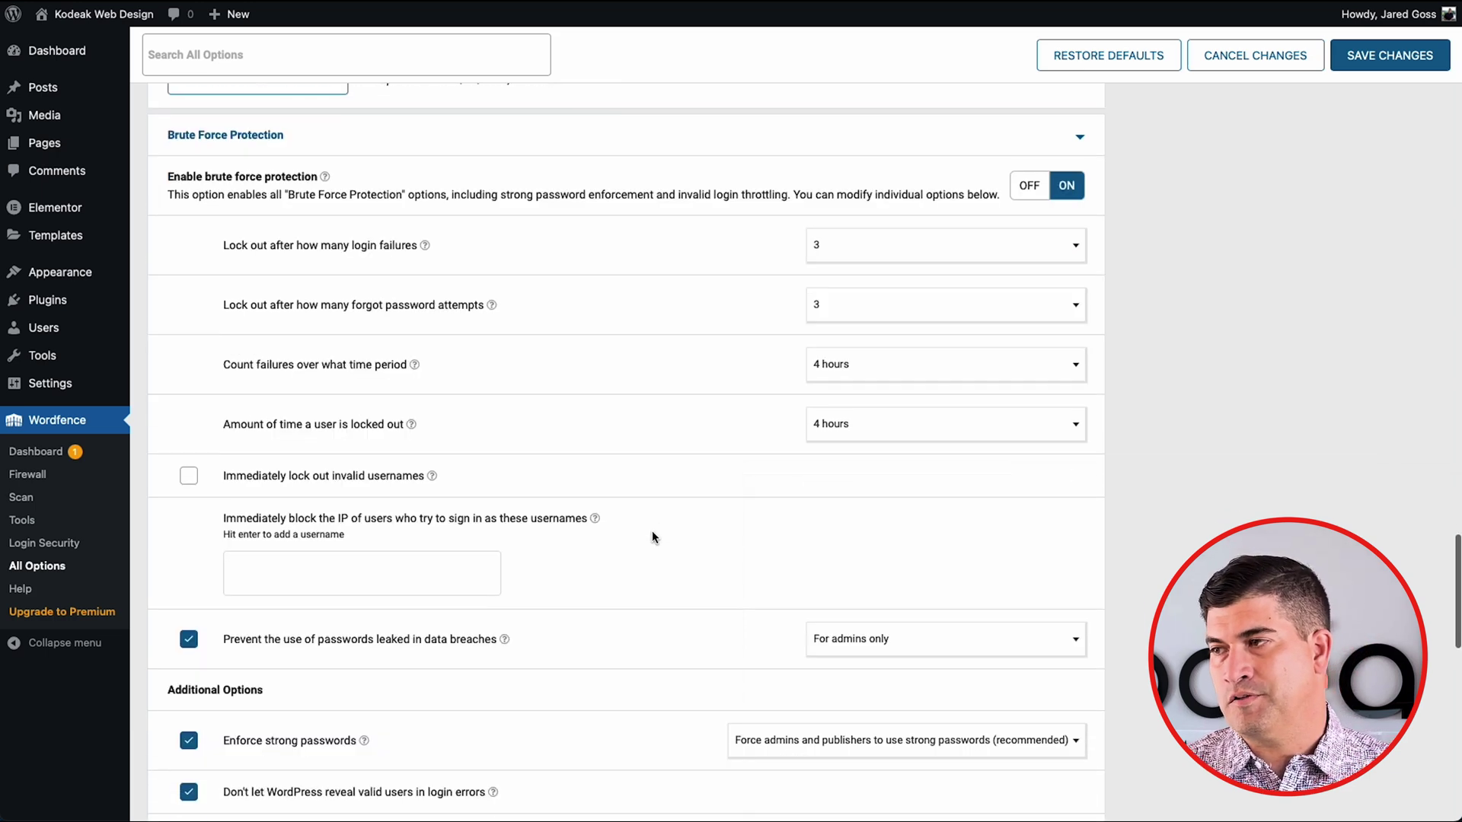
{"action": "left_click", "coordinate": [900, 430]}
{"action": "scroll", "coordinate": [883, 518], "scroll_direction": "down", "scroll_amount": 6}
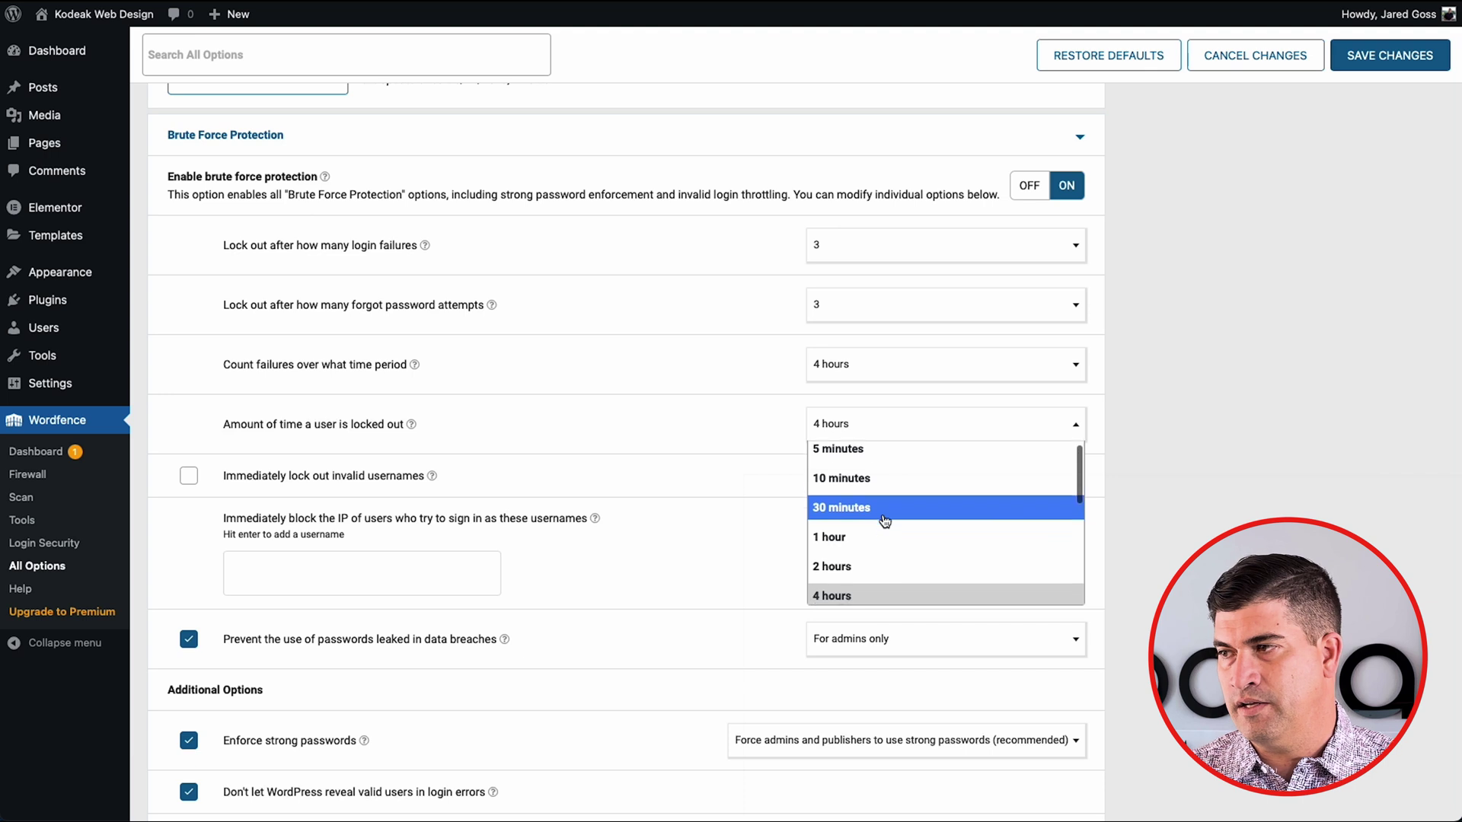
{"action": "scroll", "coordinate": [885, 522], "scroll_direction": "down", "scroll_amount": 3}
{"action": "left_click", "coordinate": [868, 485]}
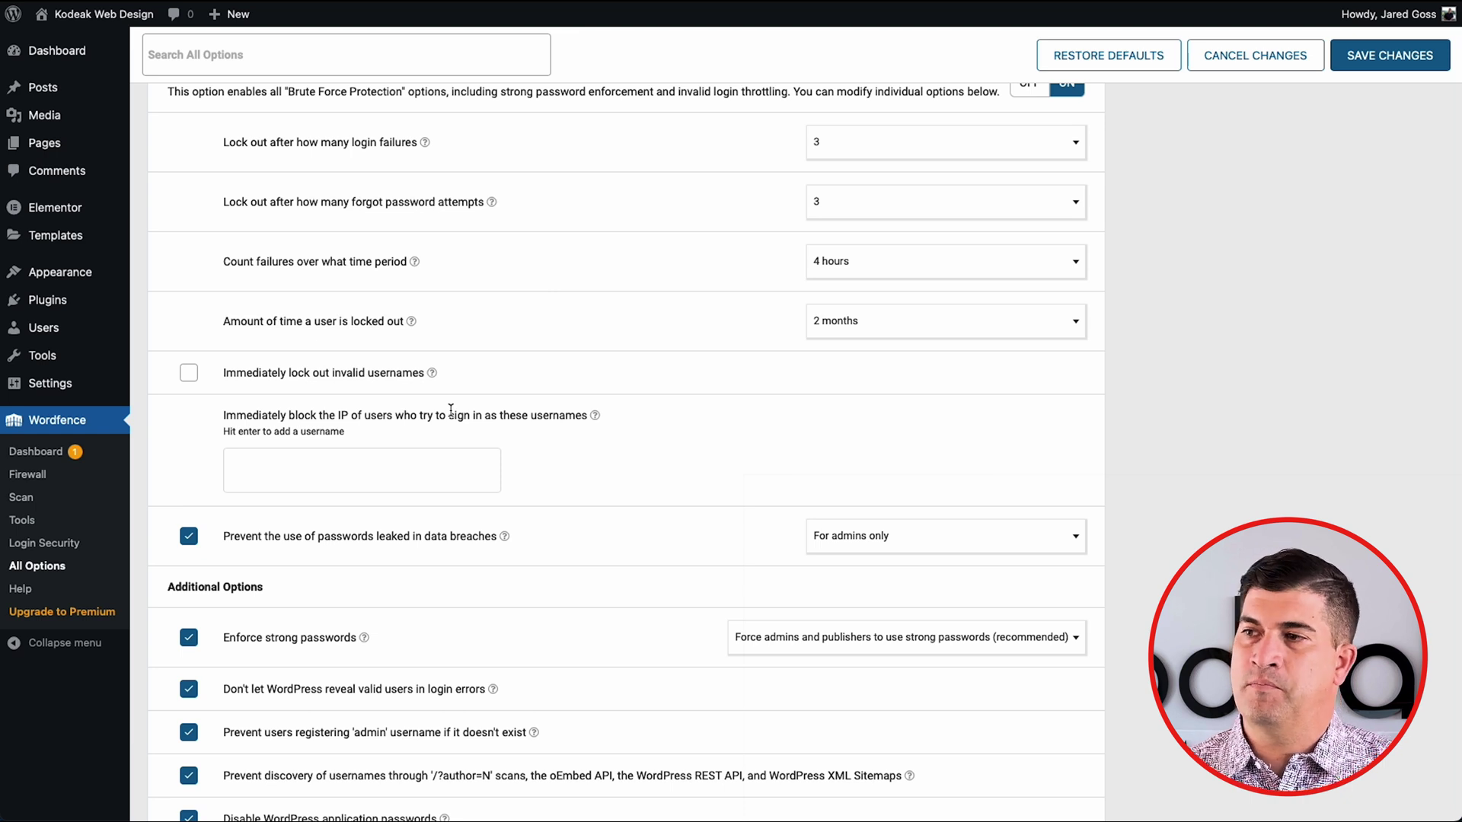
{"action": "left_click", "coordinate": [189, 373]}
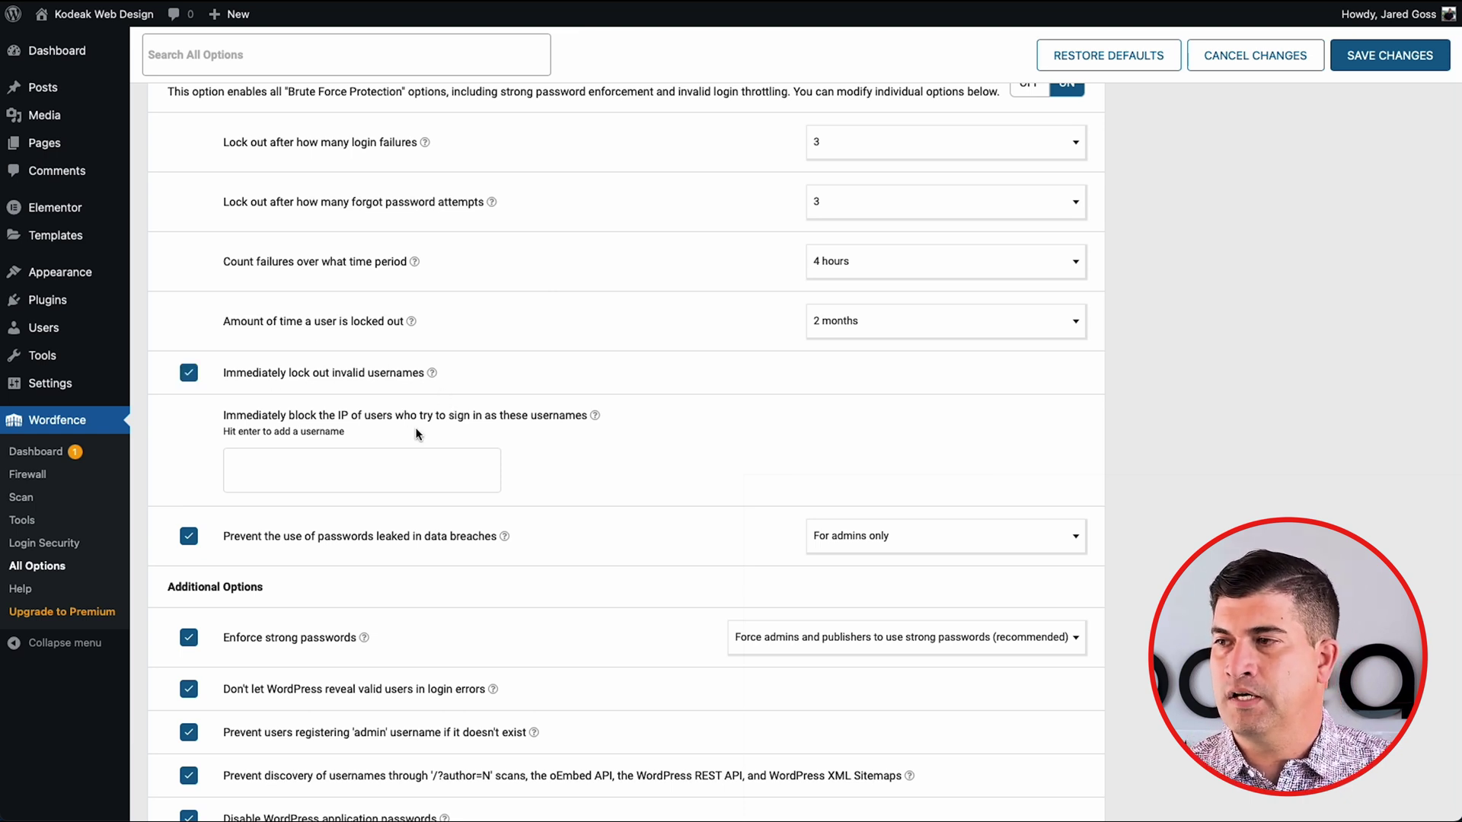
Keep leaked-password protection applied to admins only.
{"action": "scroll", "coordinate": [568, 469], "scroll_direction": "down", "scroll_amount": 3}
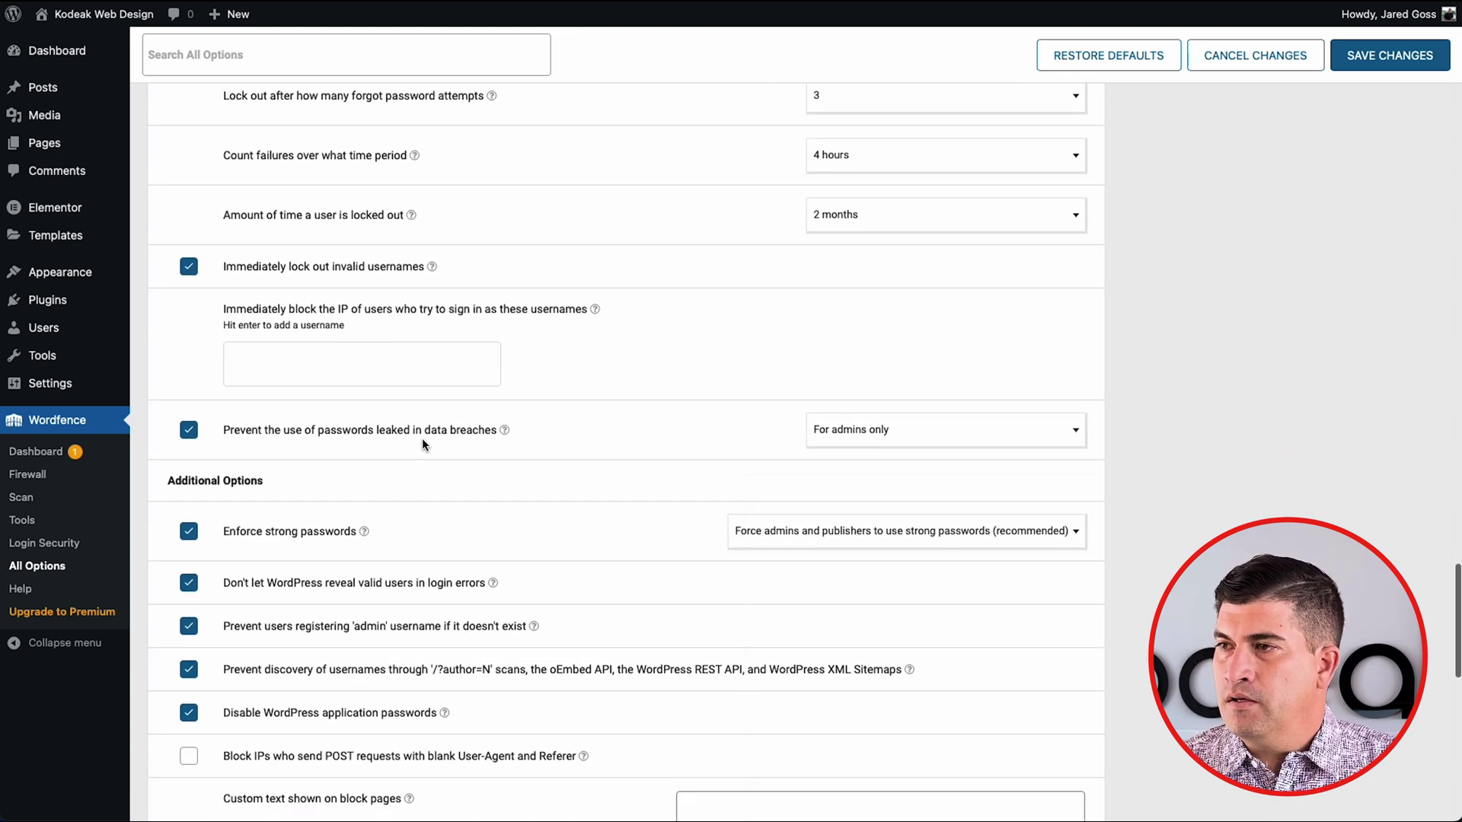
{"action": "left_click", "coordinate": [872, 446]}
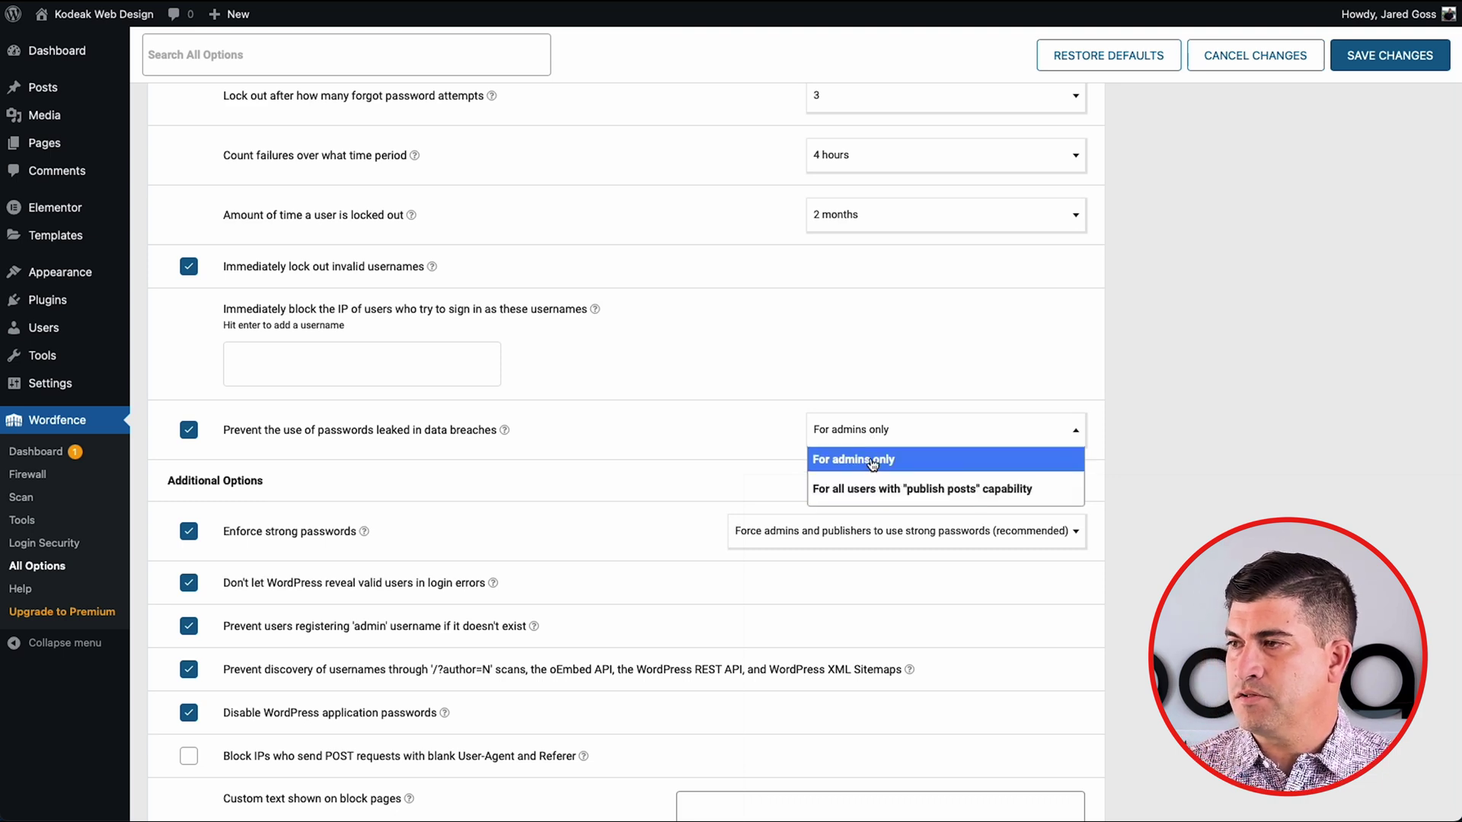
{"action": "left_click", "coordinate": [872, 460]}
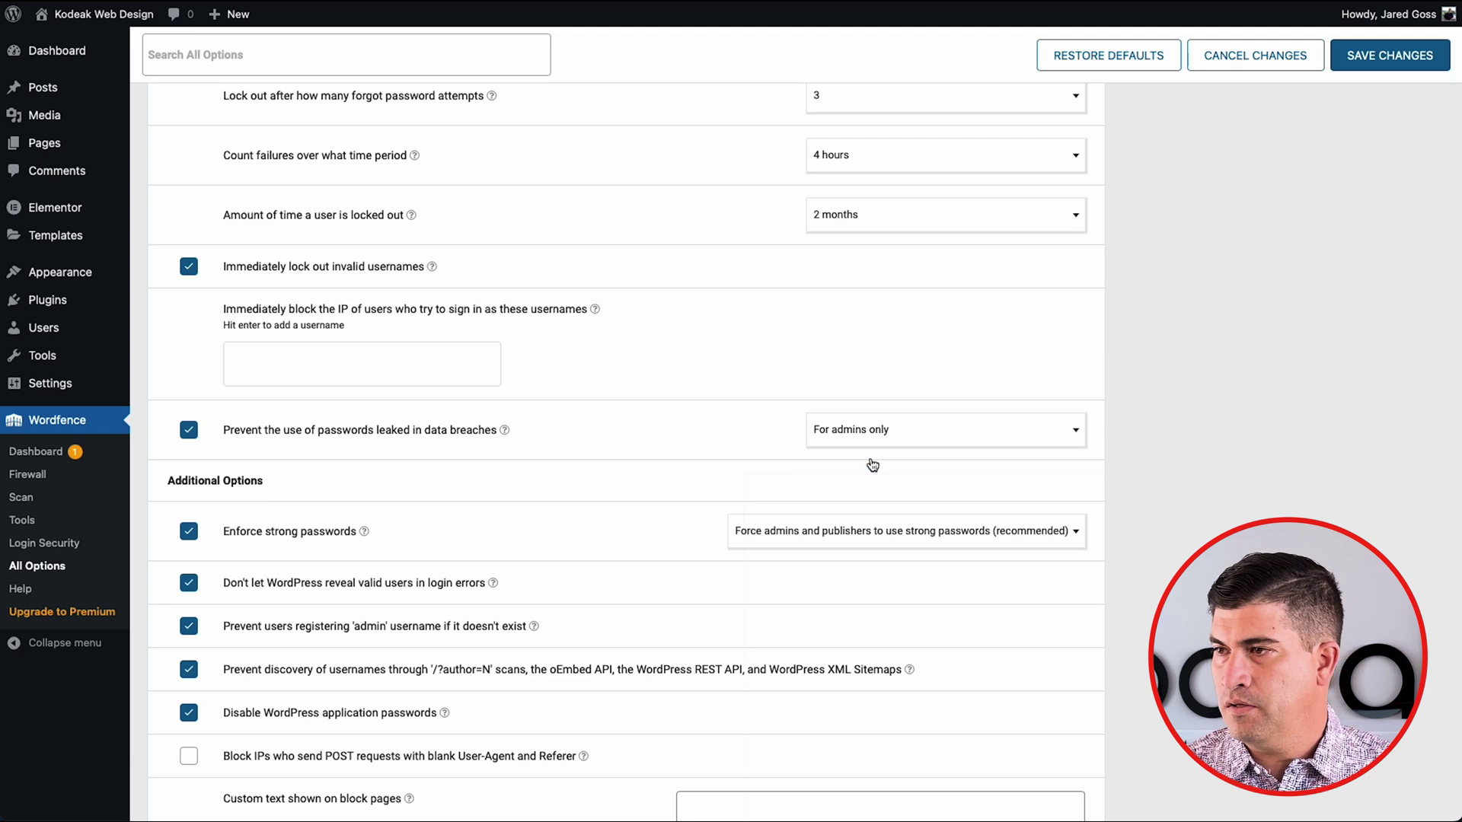
{"action": "scroll", "coordinate": [872, 464], "scroll_direction": "down", "scroll_amount": 3}
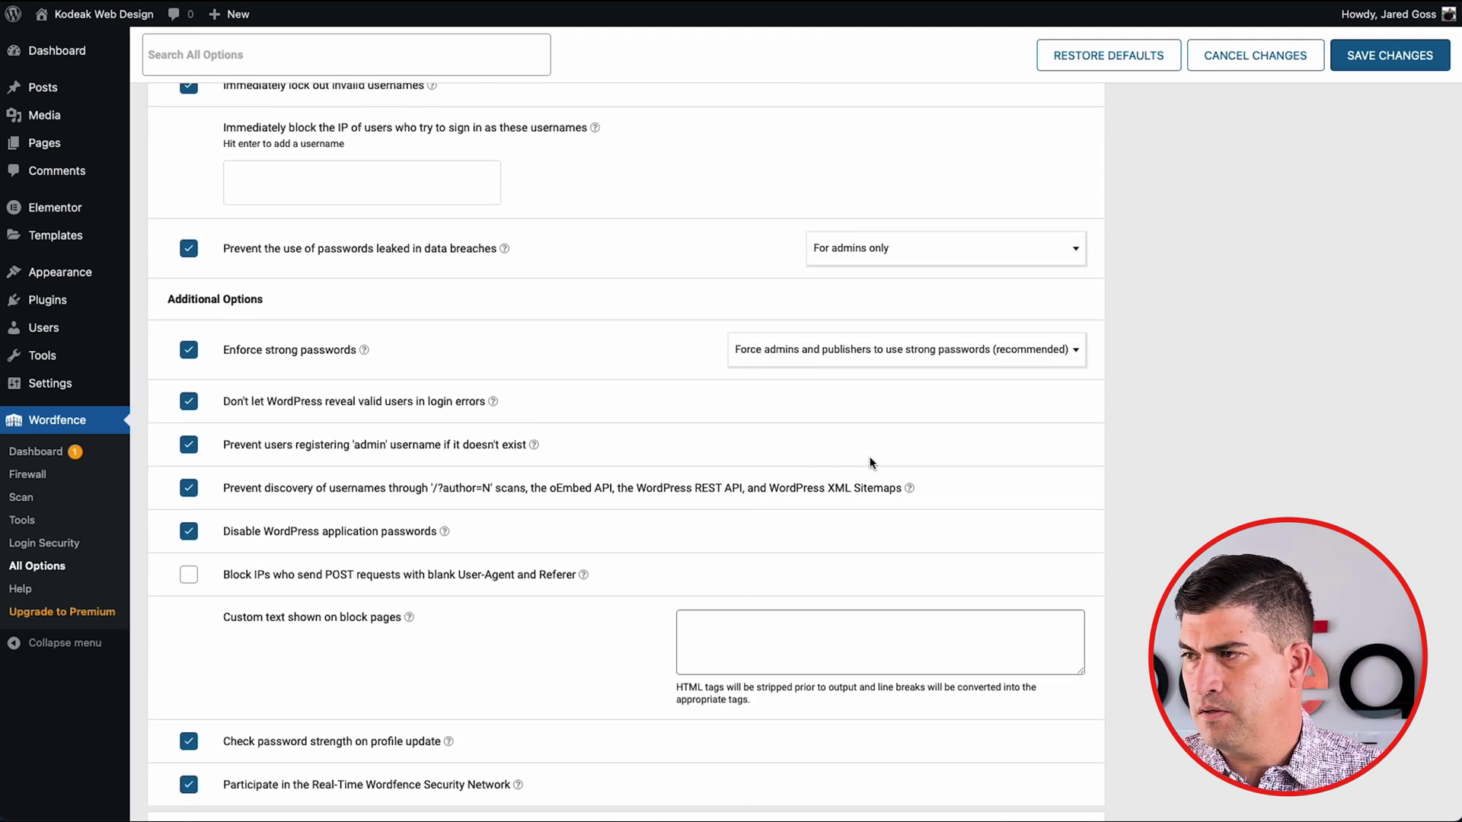
Keep strong passwords enforced for admins and publishers, then expand Rate Limiting.
{"action": "left_click", "coordinate": [812, 360]}
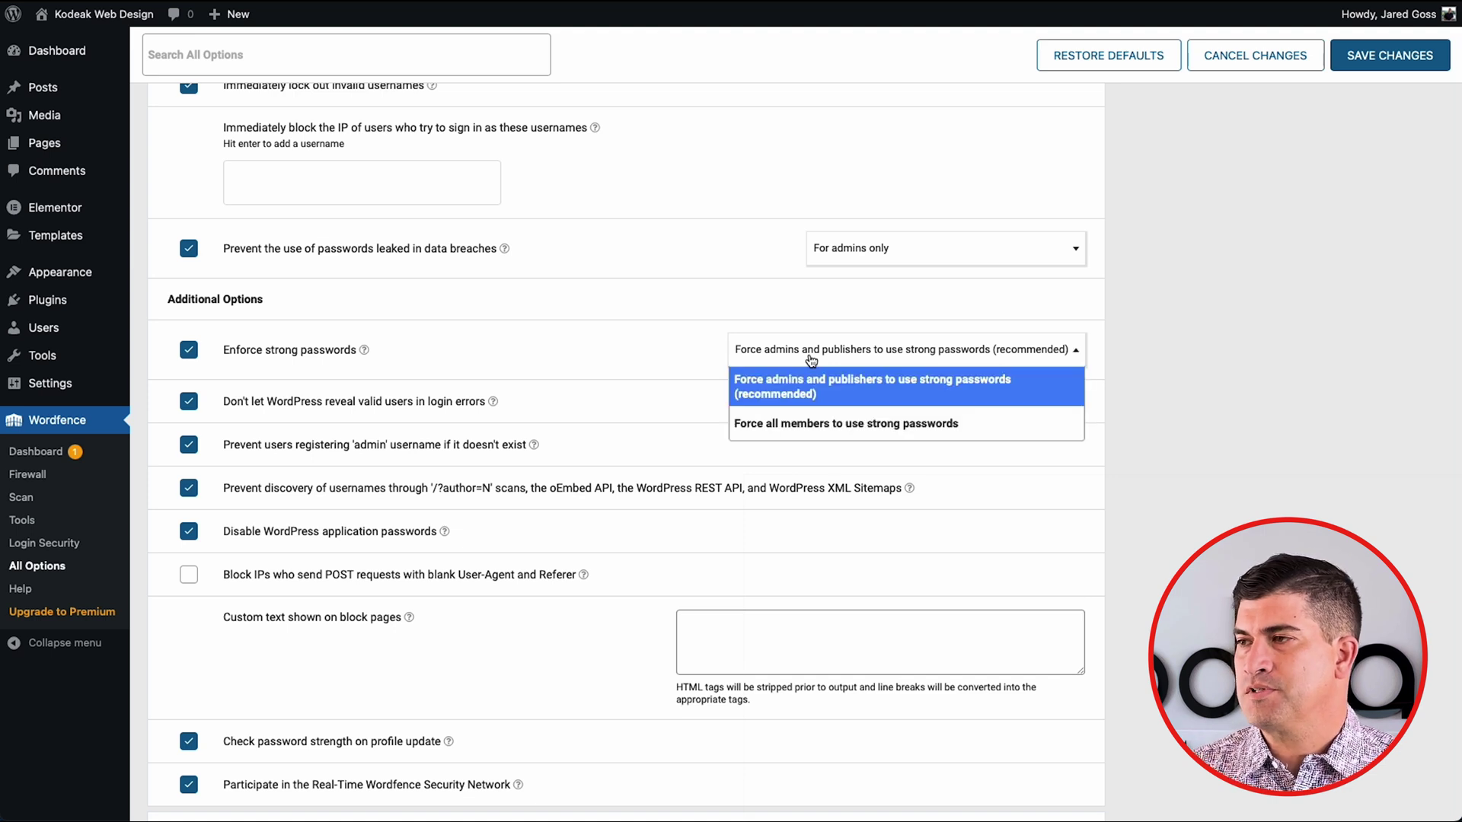
{"action": "left_click", "coordinate": [812, 361]}
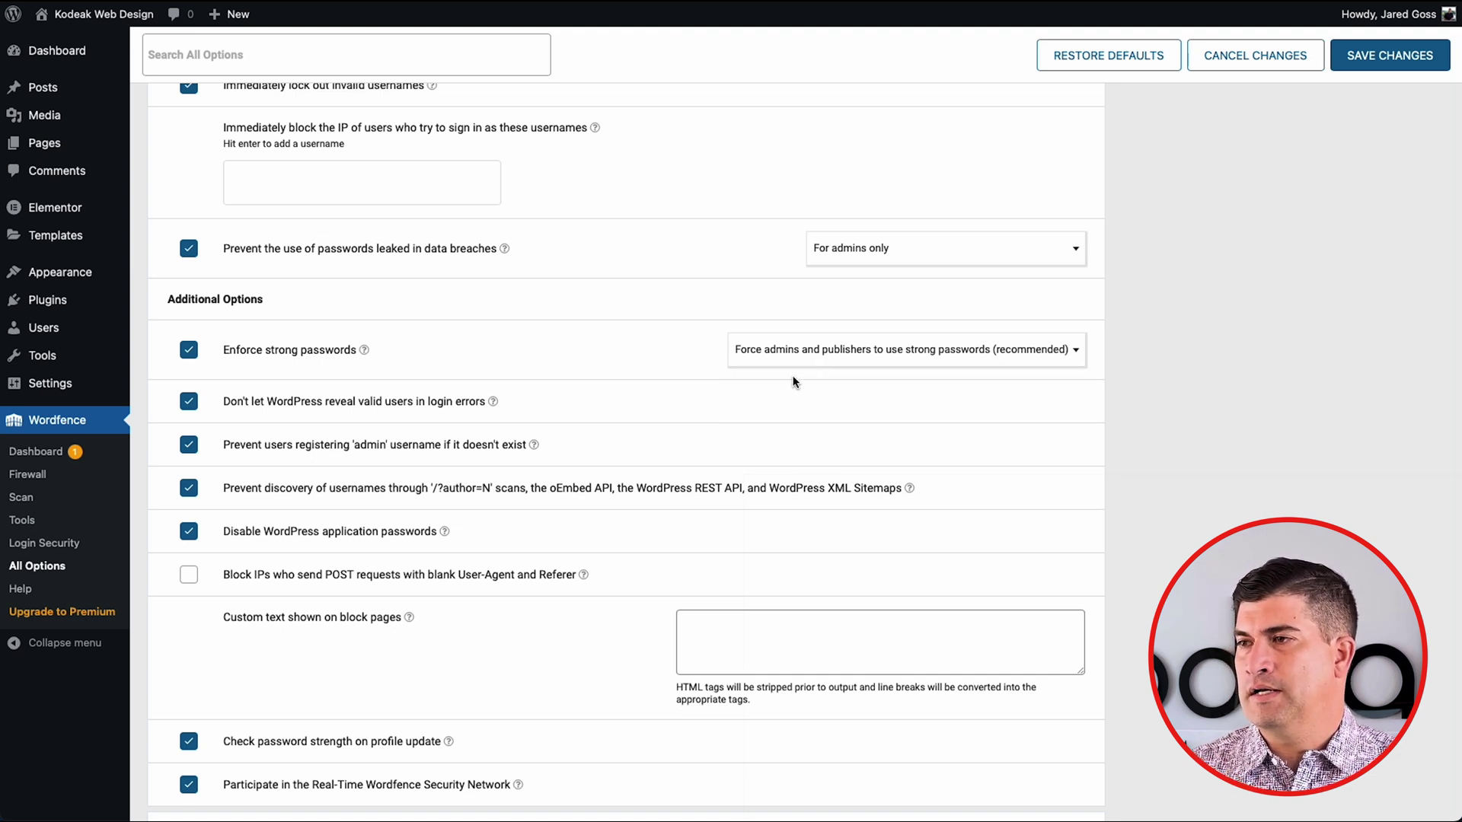
{"action": "scroll", "coordinate": [409, 413], "scroll_direction": "down", "scroll_amount": 1}
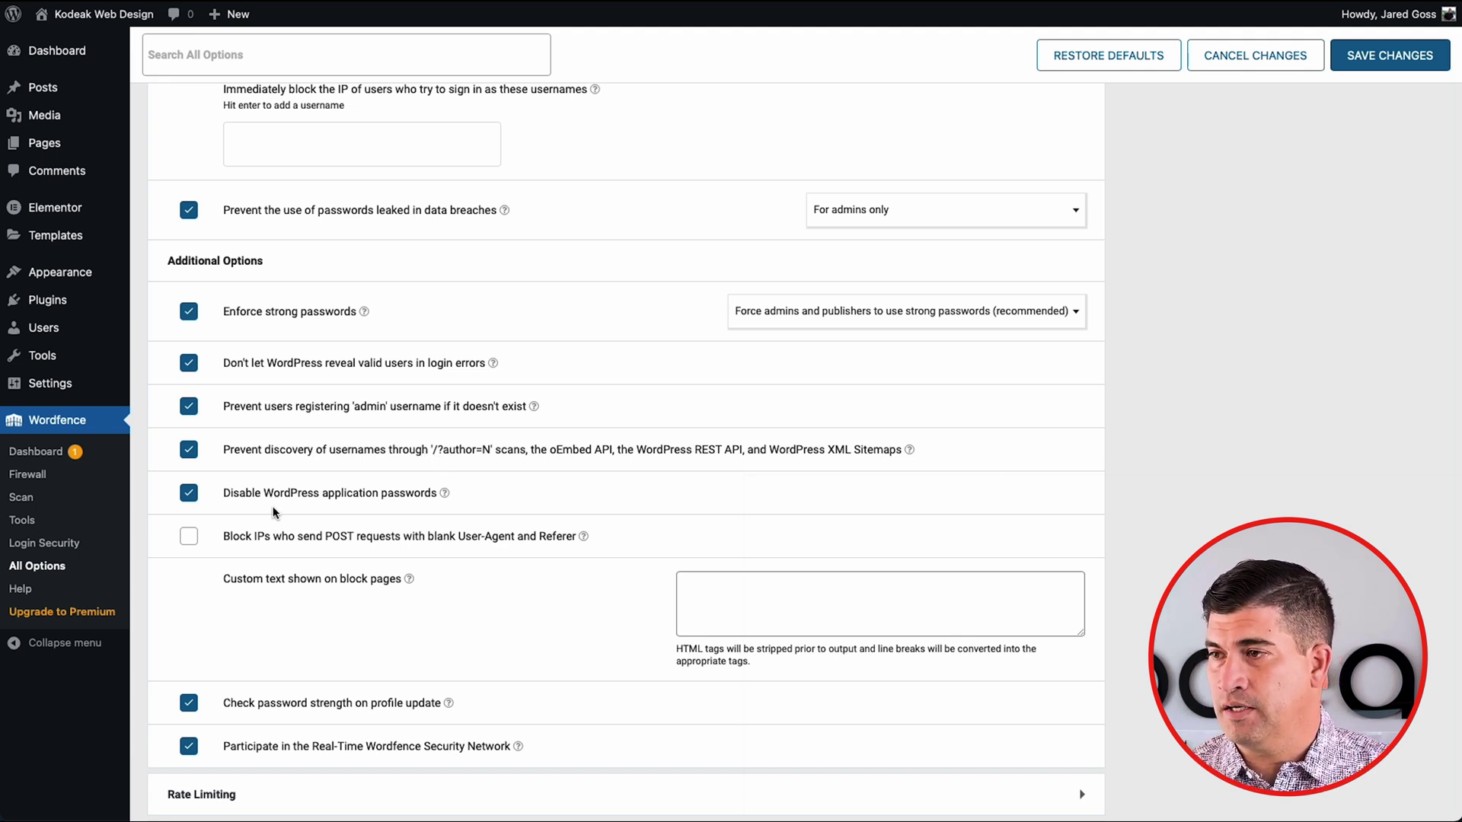
{"action": "scroll", "coordinate": [403, 509], "scroll_direction": "down", "scroll_amount": 4}
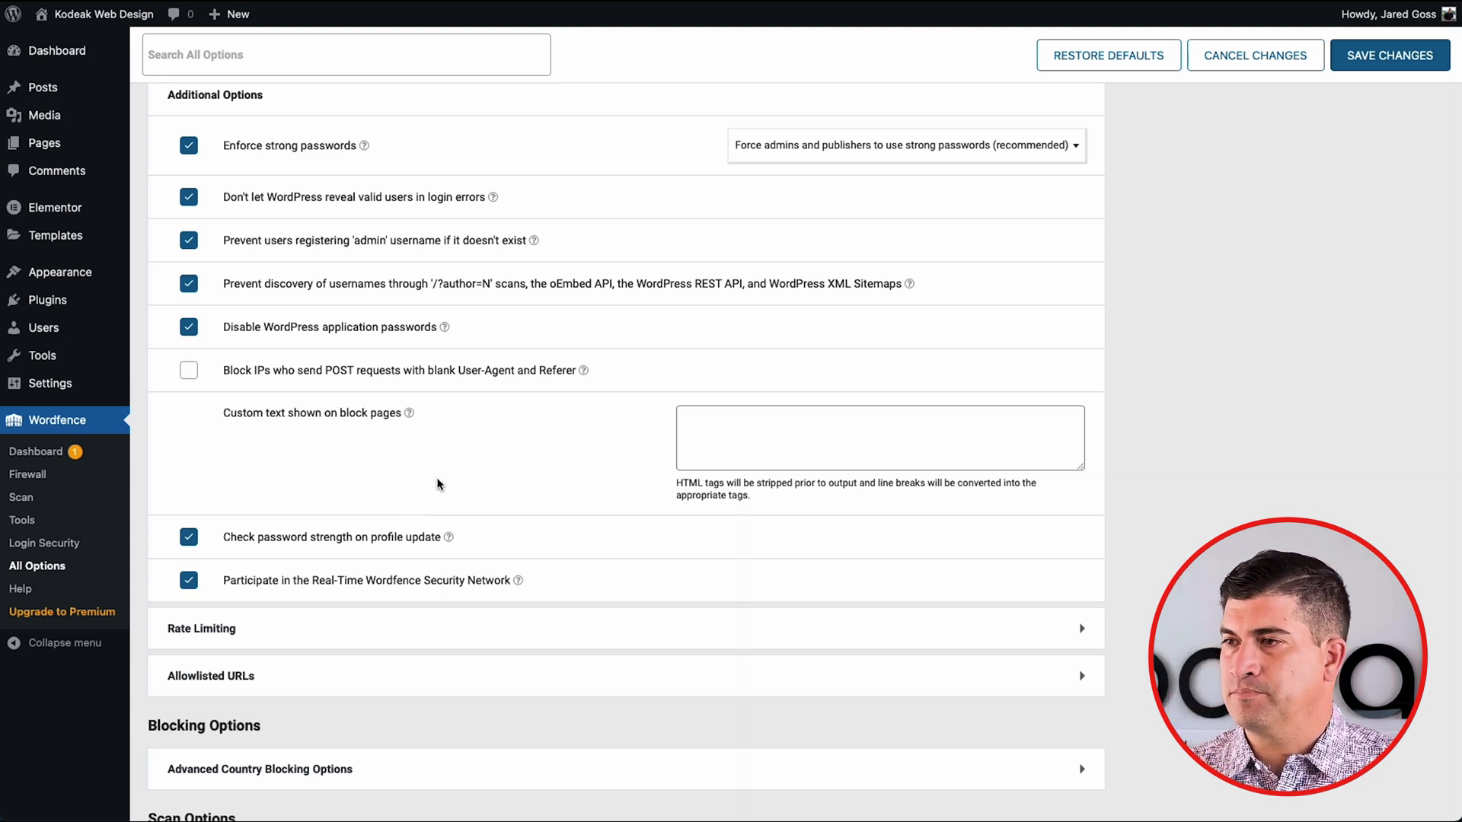
{"action": "scroll", "coordinate": [438, 484], "scroll_direction": "down", "scroll_amount": 3}
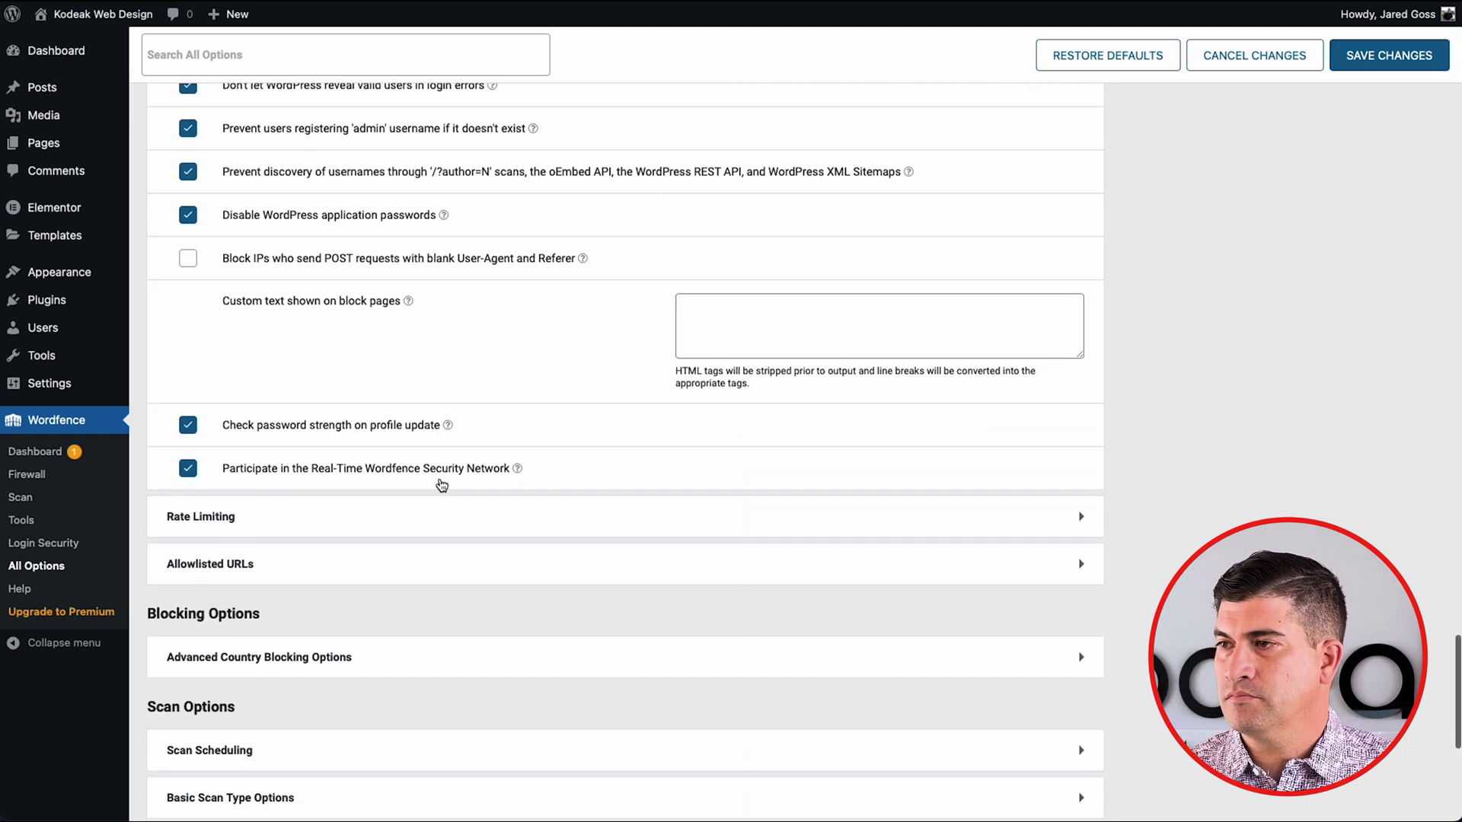
{"action": "scroll", "coordinate": [441, 485], "scroll_direction": "down", "scroll_amount": 1}
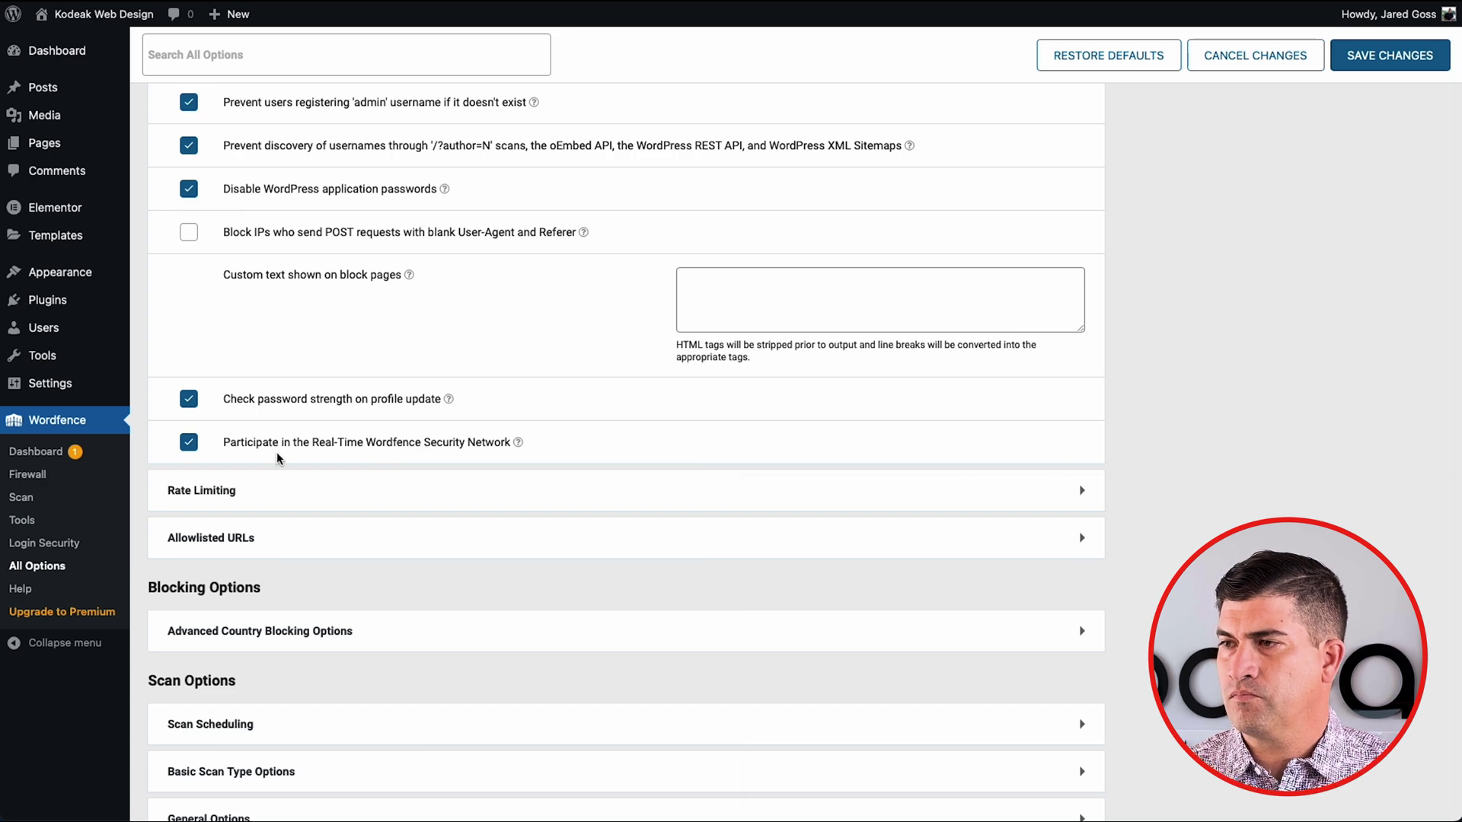
{"action": "left_click", "coordinate": [297, 493]}
Throttle anyone whose requests exceed 960 per minute.
{"action": "scroll", "coordinate": [308, 495], "scroll_direction": "down", "scroll_amount": 5}
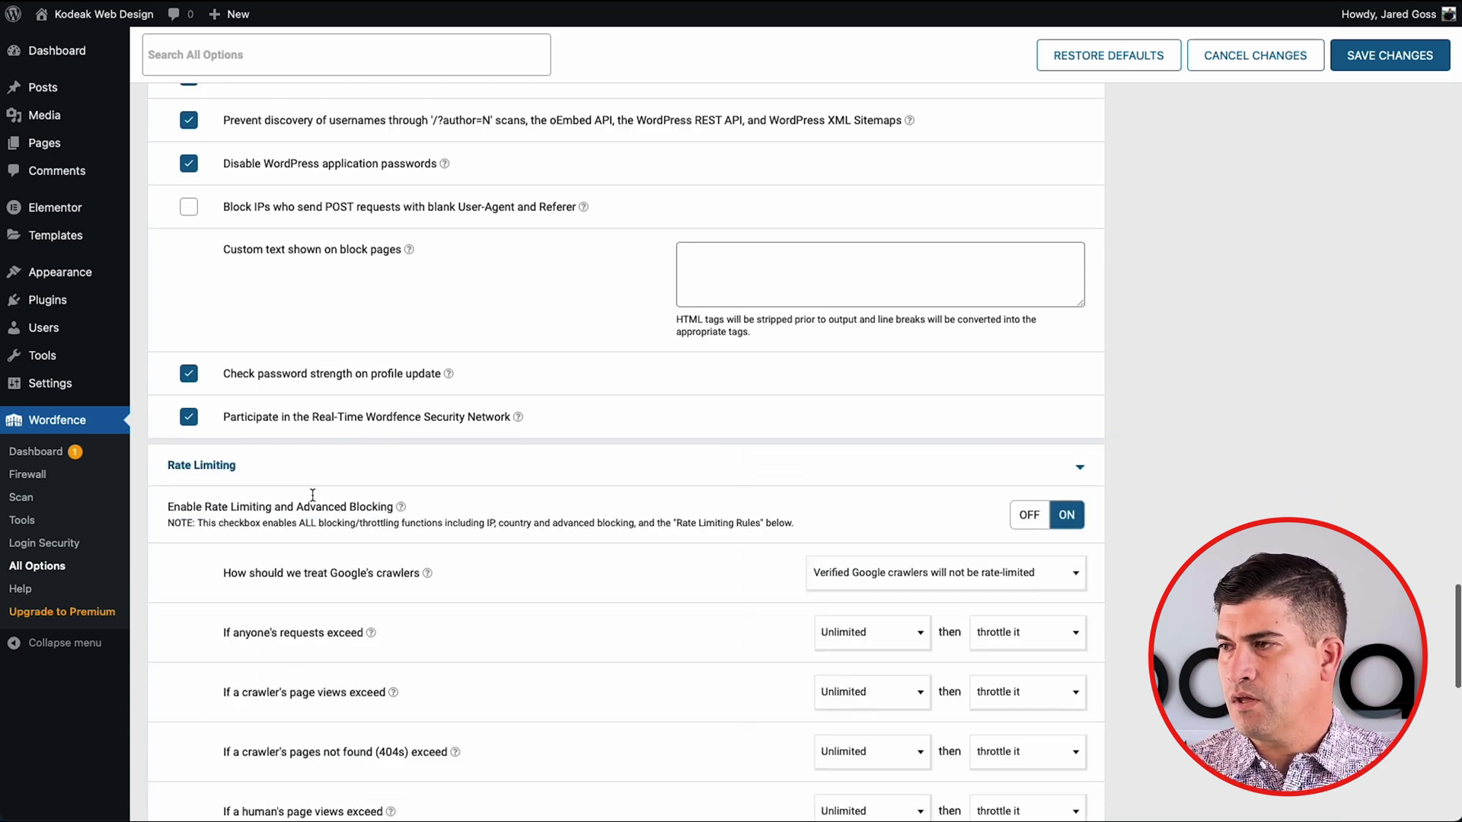
{"action": "scroll", "coordinate": [312, 496], "scroll_direction": "down", "scroll_amount": 2}
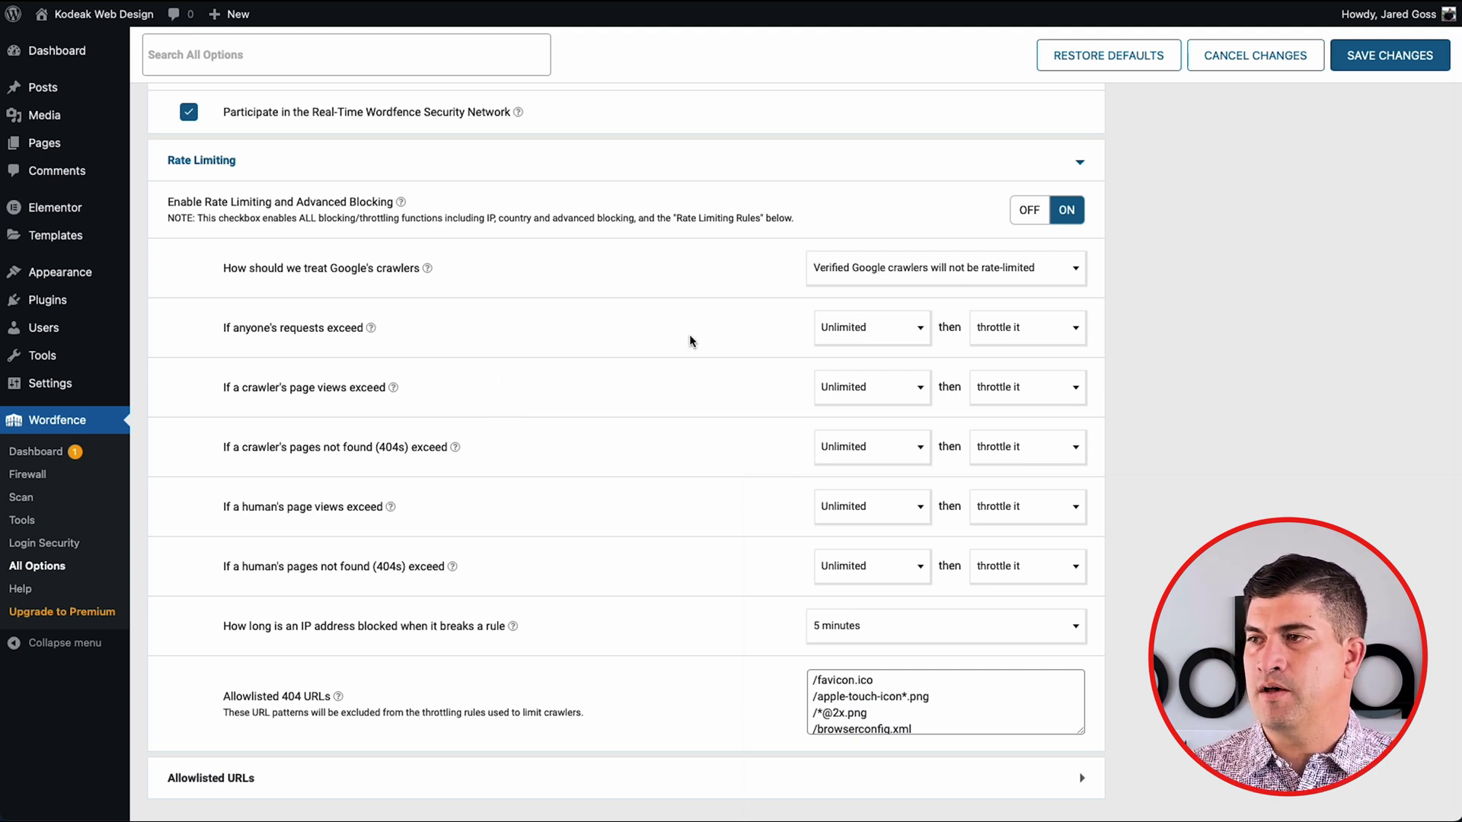
{"action": "left_click", "coordinate": [899, 342]}
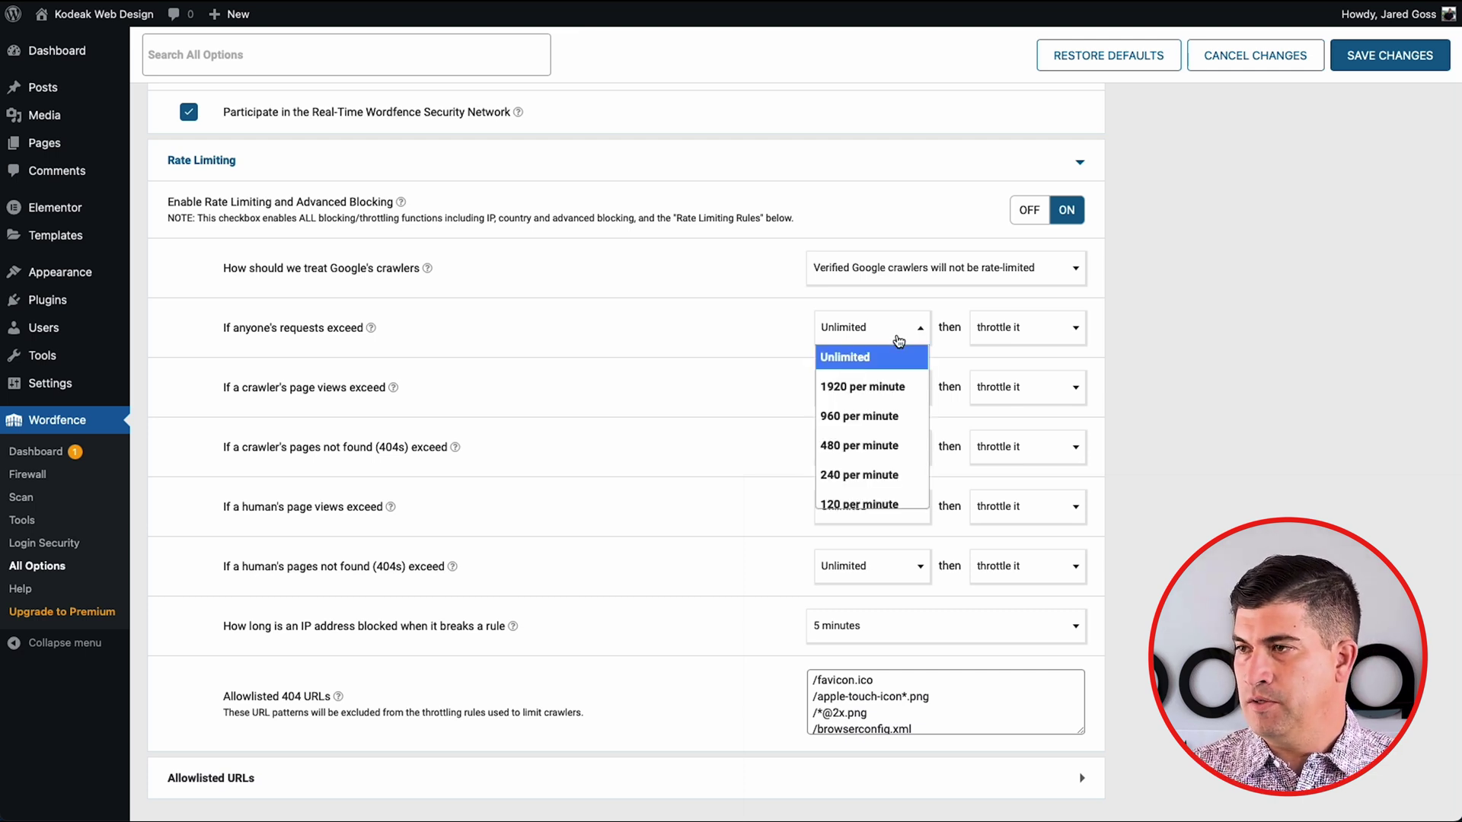
{"action": "left_click", "coordinate": [891, 416]}
{"action": "left_click", "coordinate": [1010, 323]}
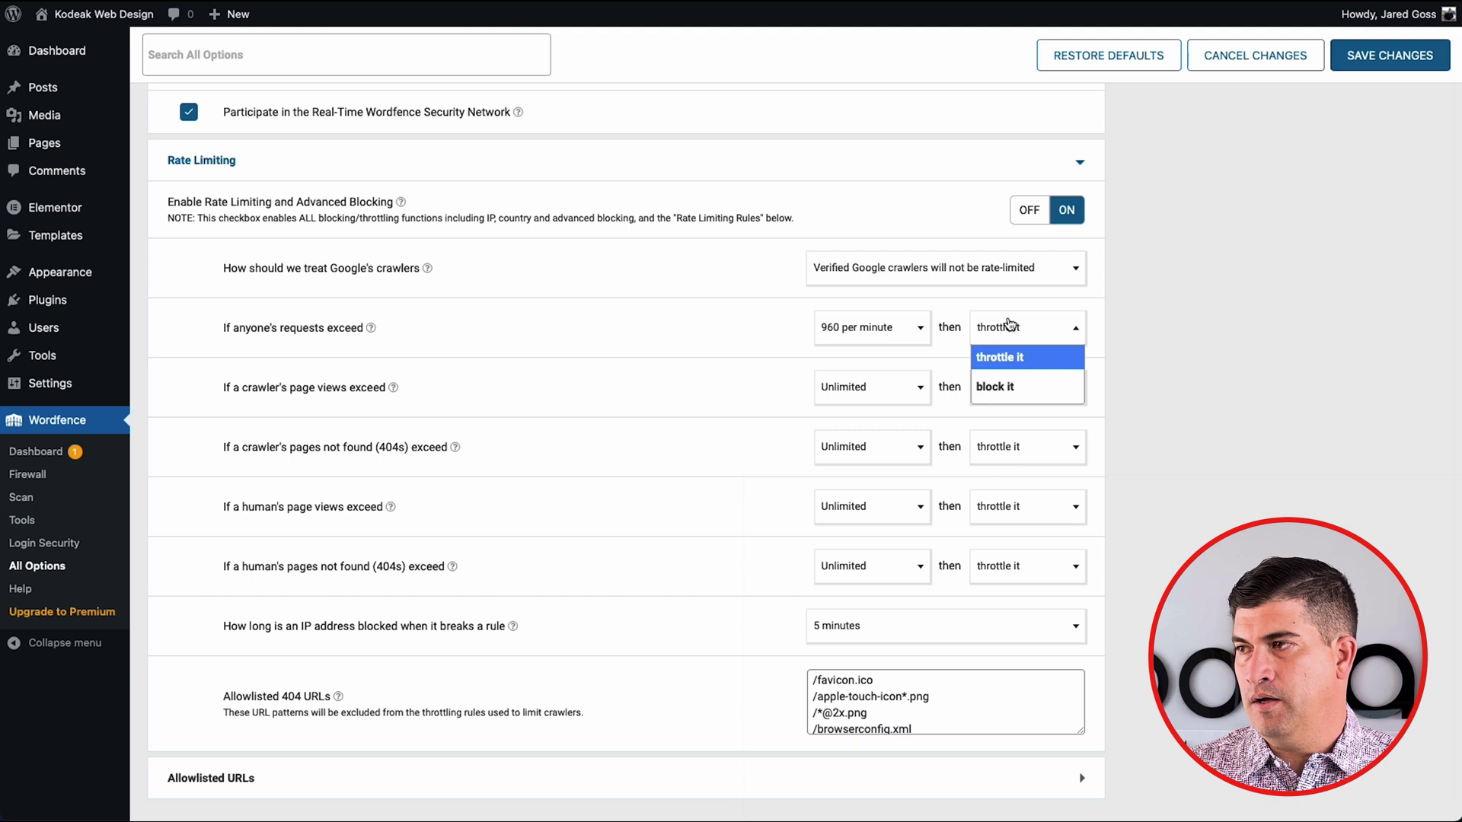
{"action": "left_click", "coordinate": [991, 300]}
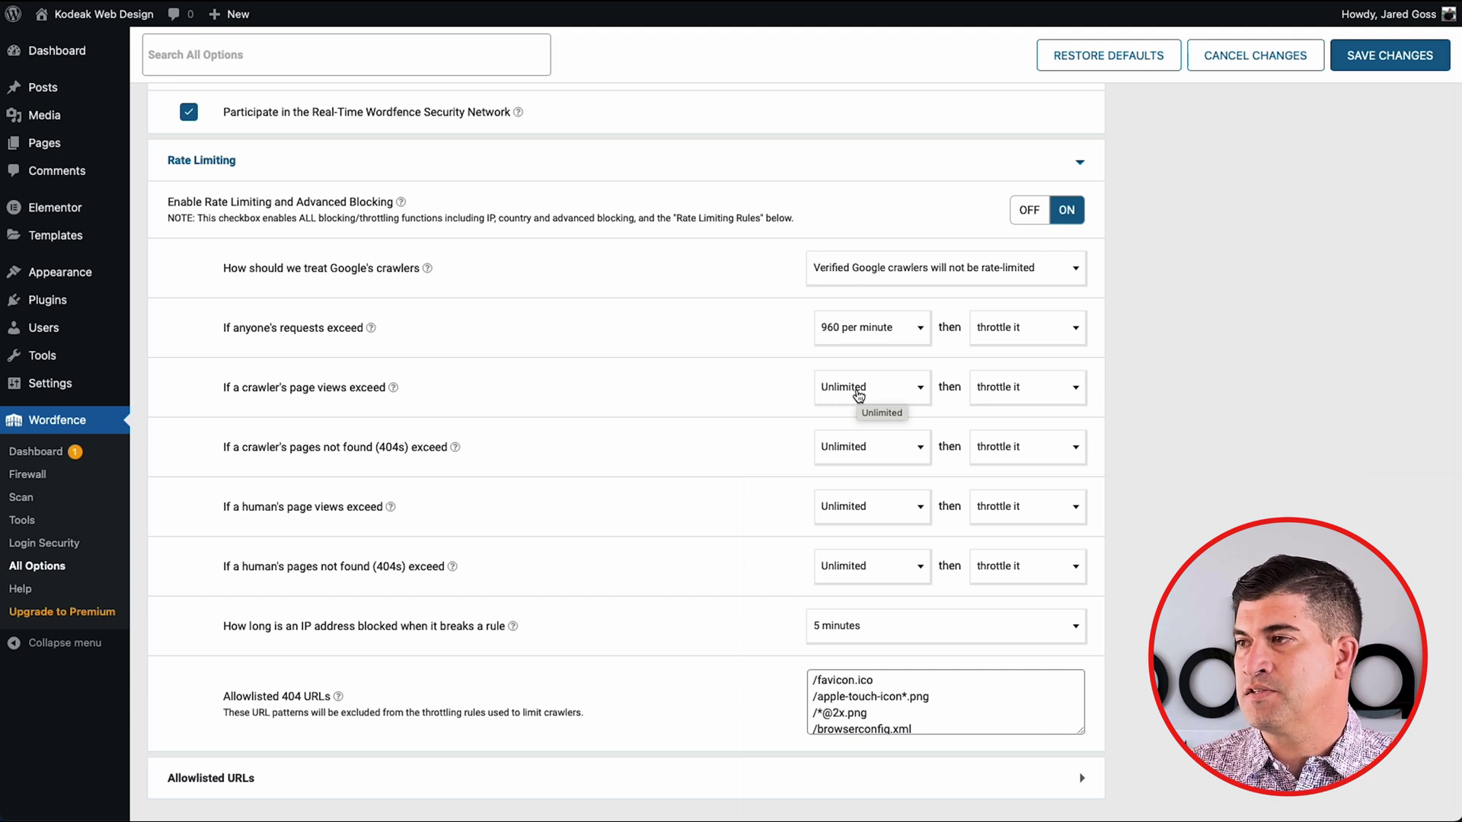
Cap crawler 404 pages at 960 per minute, then expand Allowlisted URLs.
{"action": "left_click", "coordinate": [868, 457]}
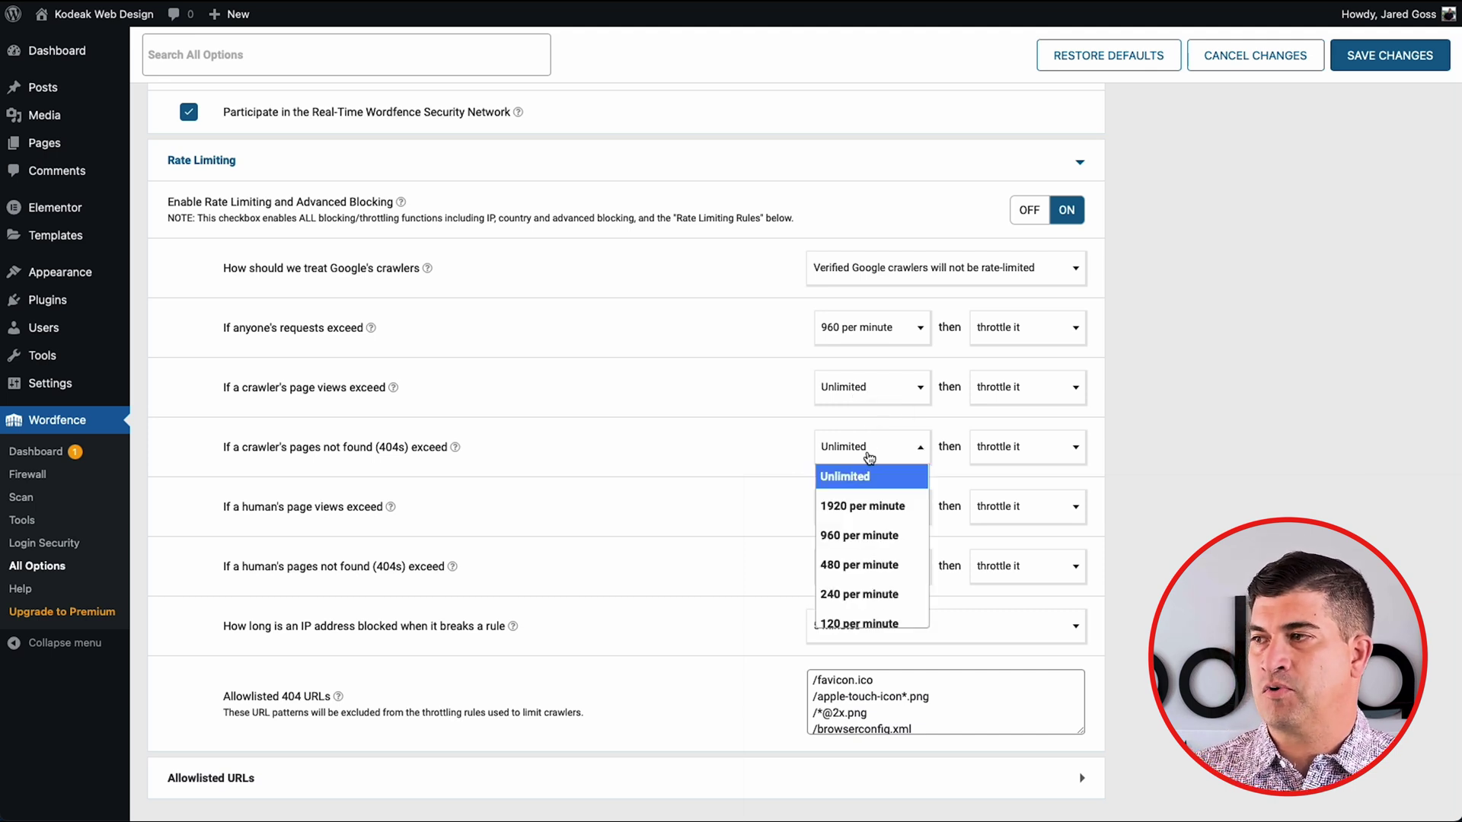
{"action": "left_click", "coordinate": [867, 536]}
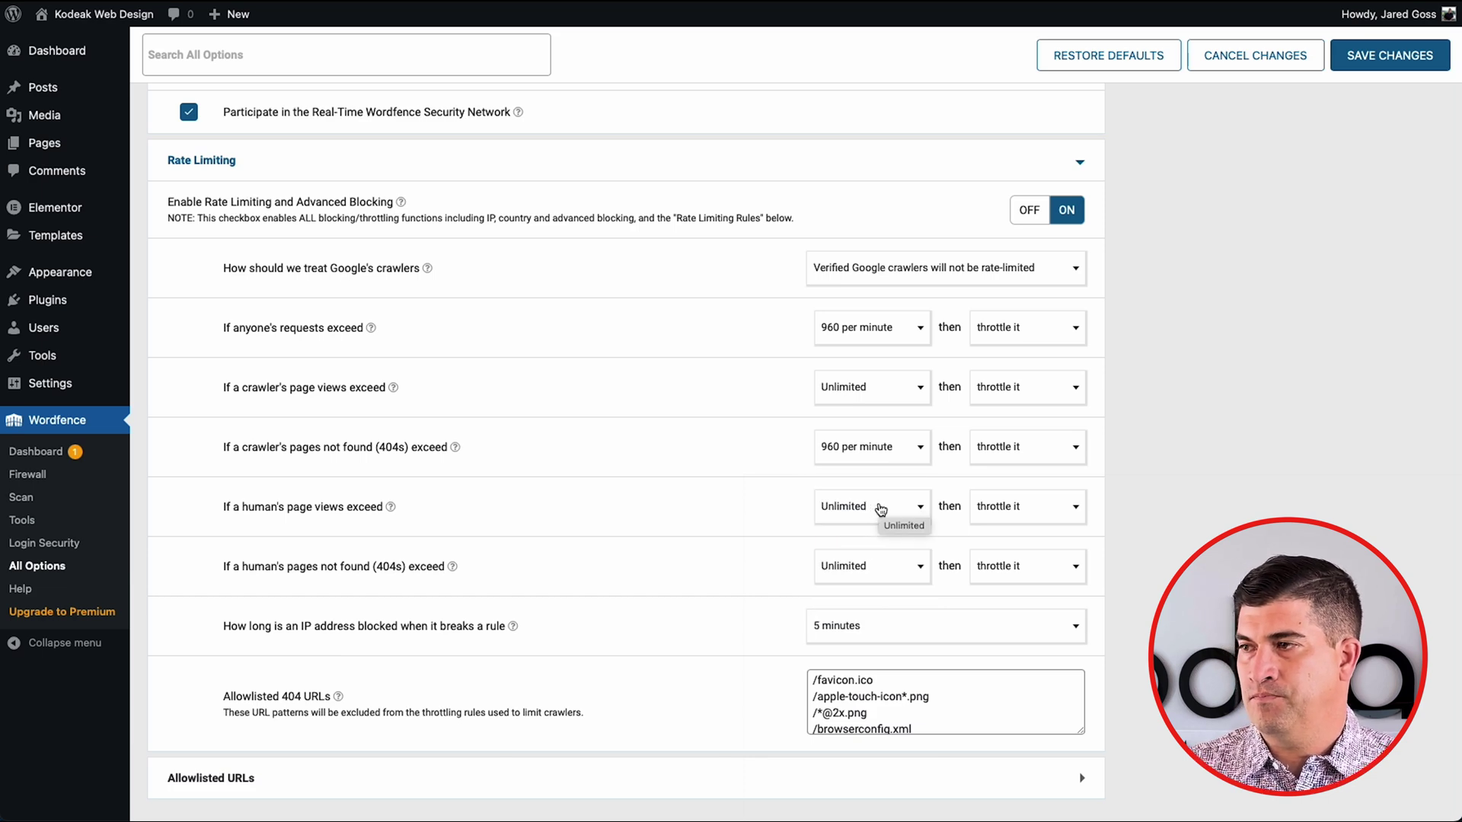
{"action": "scroll", "coordinate": [881, 509], "scroll_direction": "down", "scroll_amount": 3}
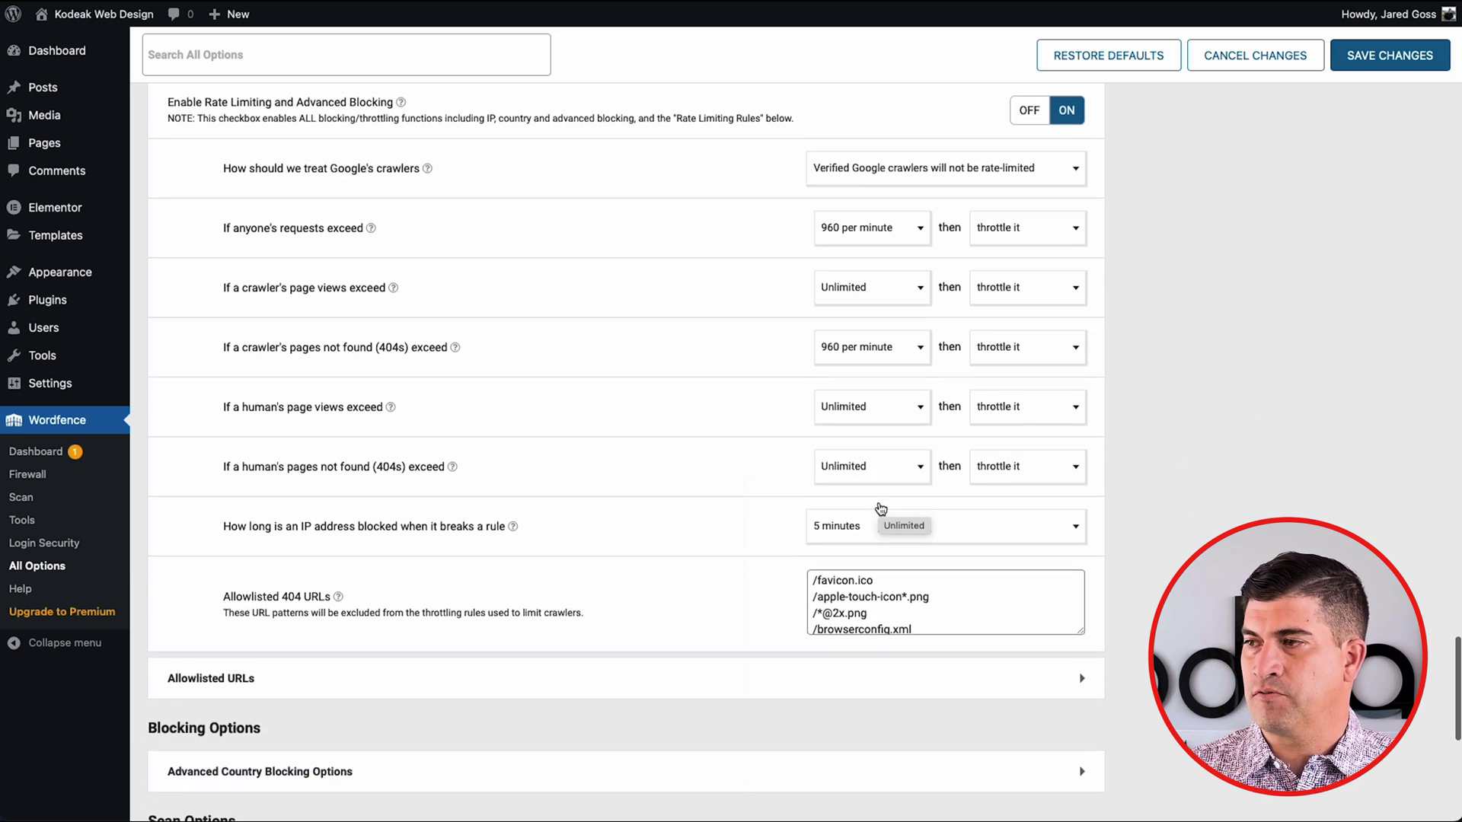
{"action": "scroll", "coordinate": [881, 508], "scroll_direction": "down", "scroll_amount": 1}
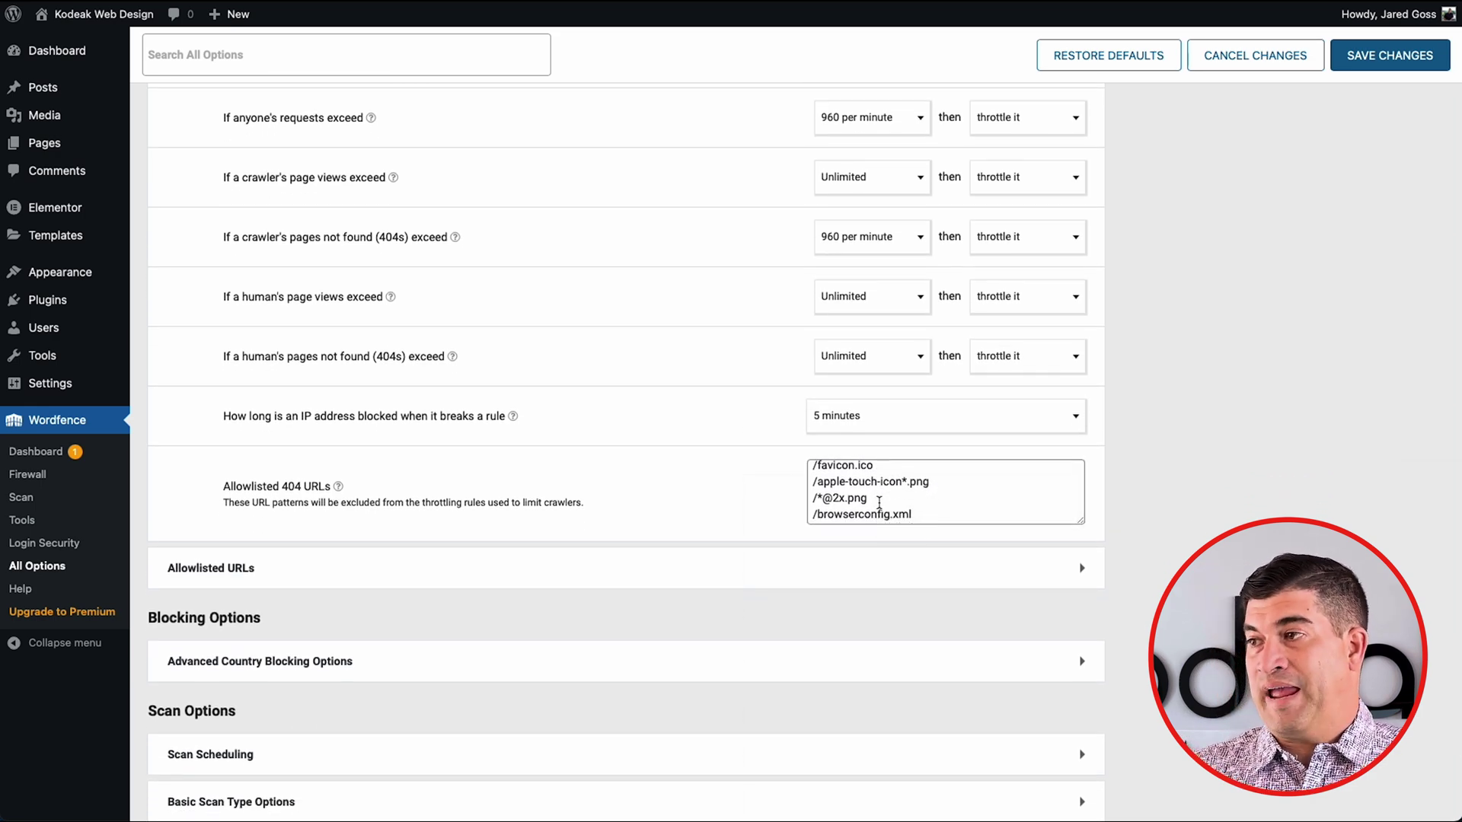
{"action": "scroll", "coordinate": [879, 504], "scroll_direction": "down", "scroll_amount": 3}
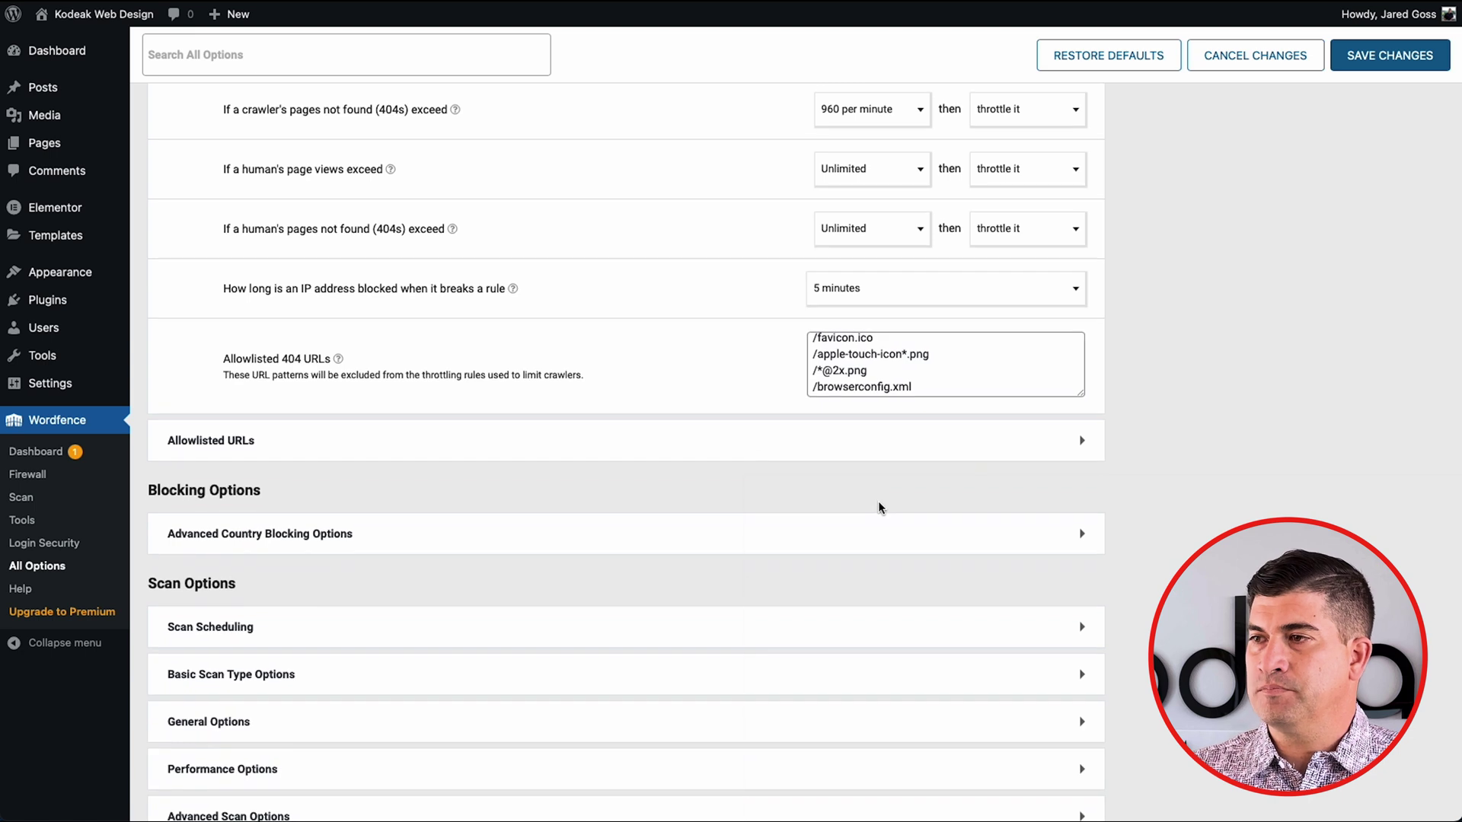
{"action": "left_click", "coordinate": [899, 452]}
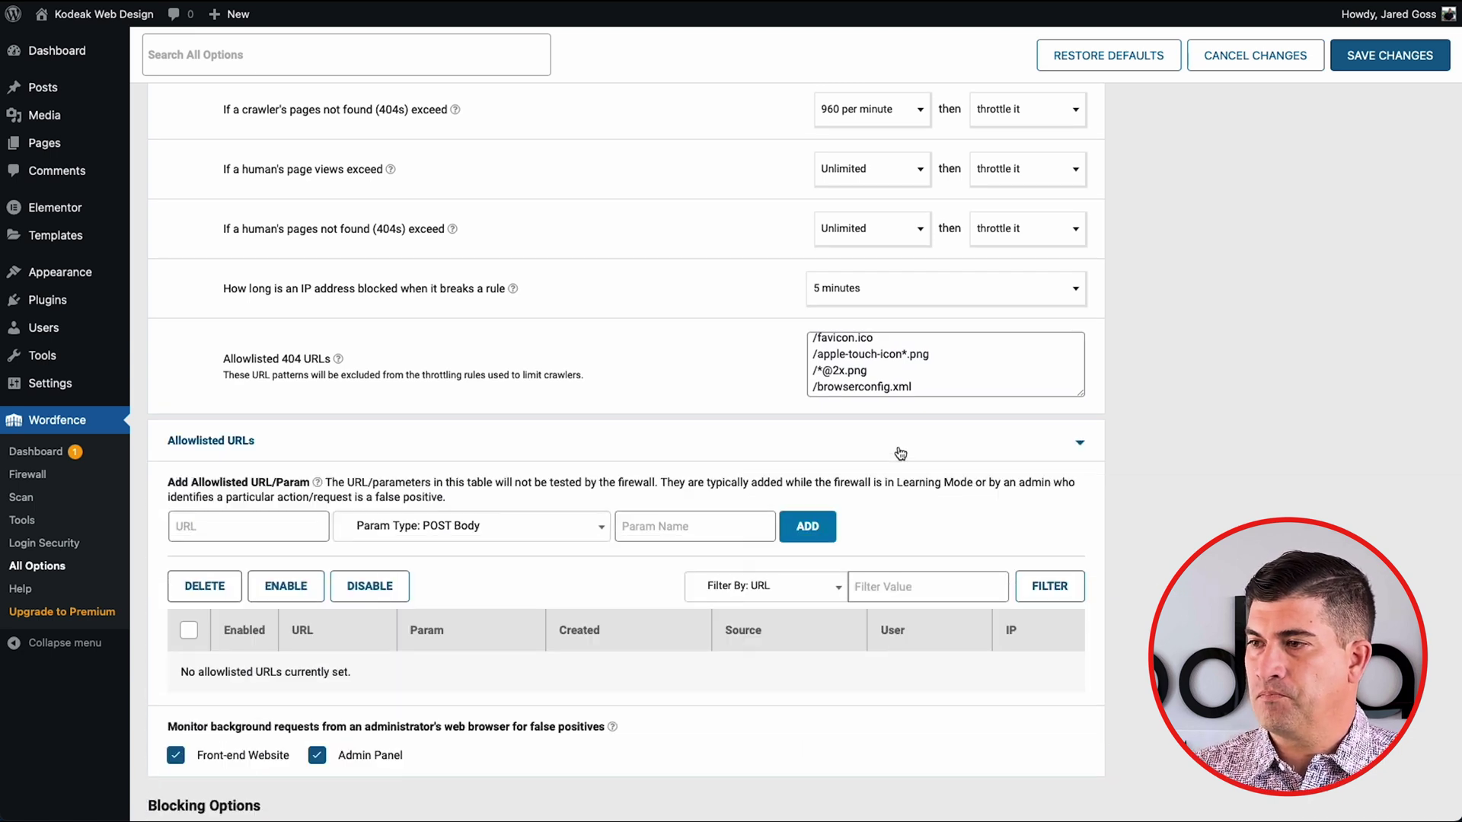
Collapse Allowlisted URLs, then expand and re-collapse Advanced Country Blocking Options.
{"action": "scroll", "coordinate": [900, 451], "scroll_direction": "down", "scroll_amount": 1}
{"action": "left_click", "coordinate": [896, 426]}
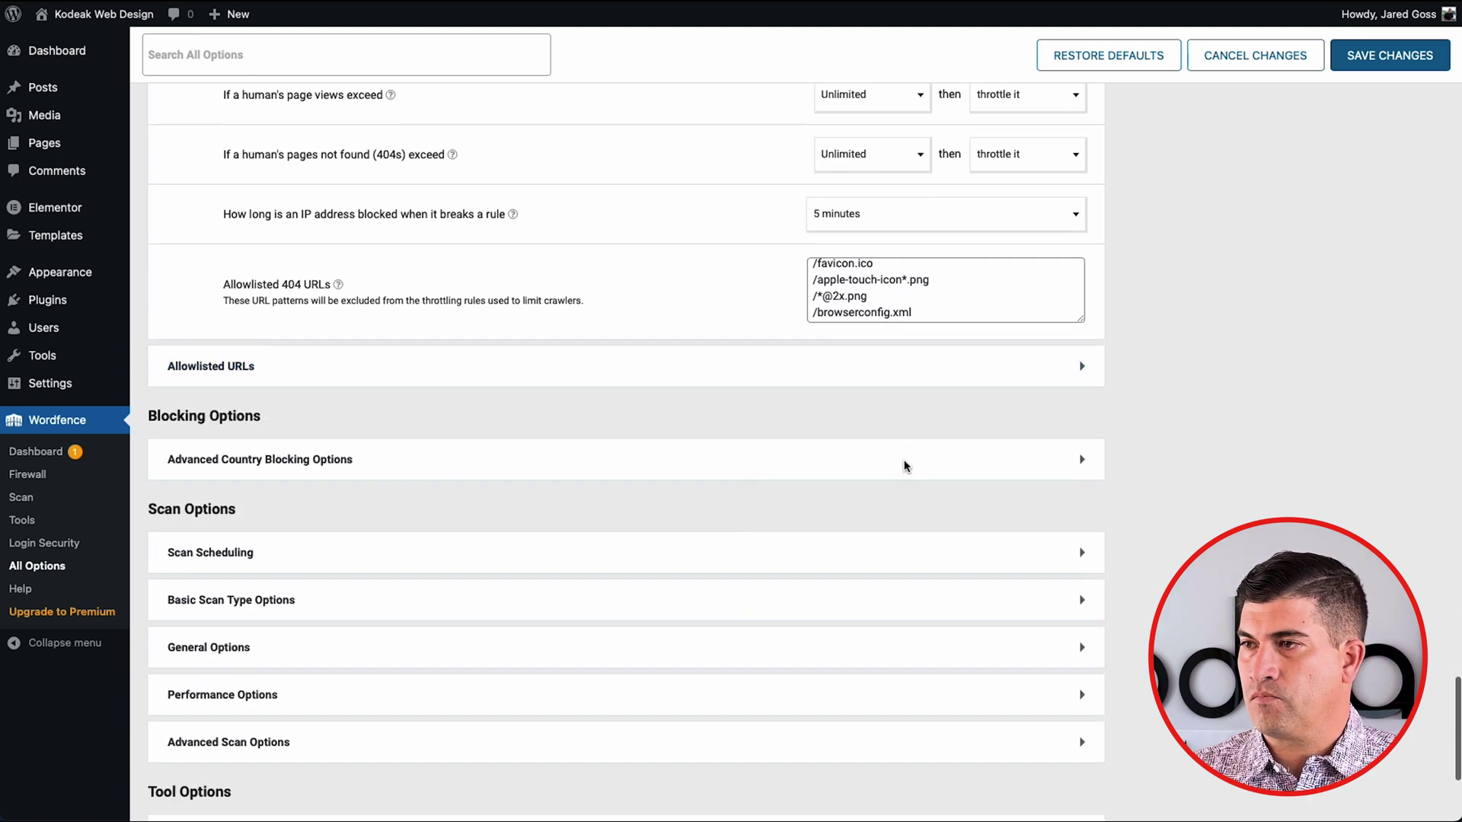
{"action": "scroll", "coordinate": [904, 376], "scroll_direction": "down", "scroll_amount": 5}
{"action": "left_click", "coordinate": [908, 318]}
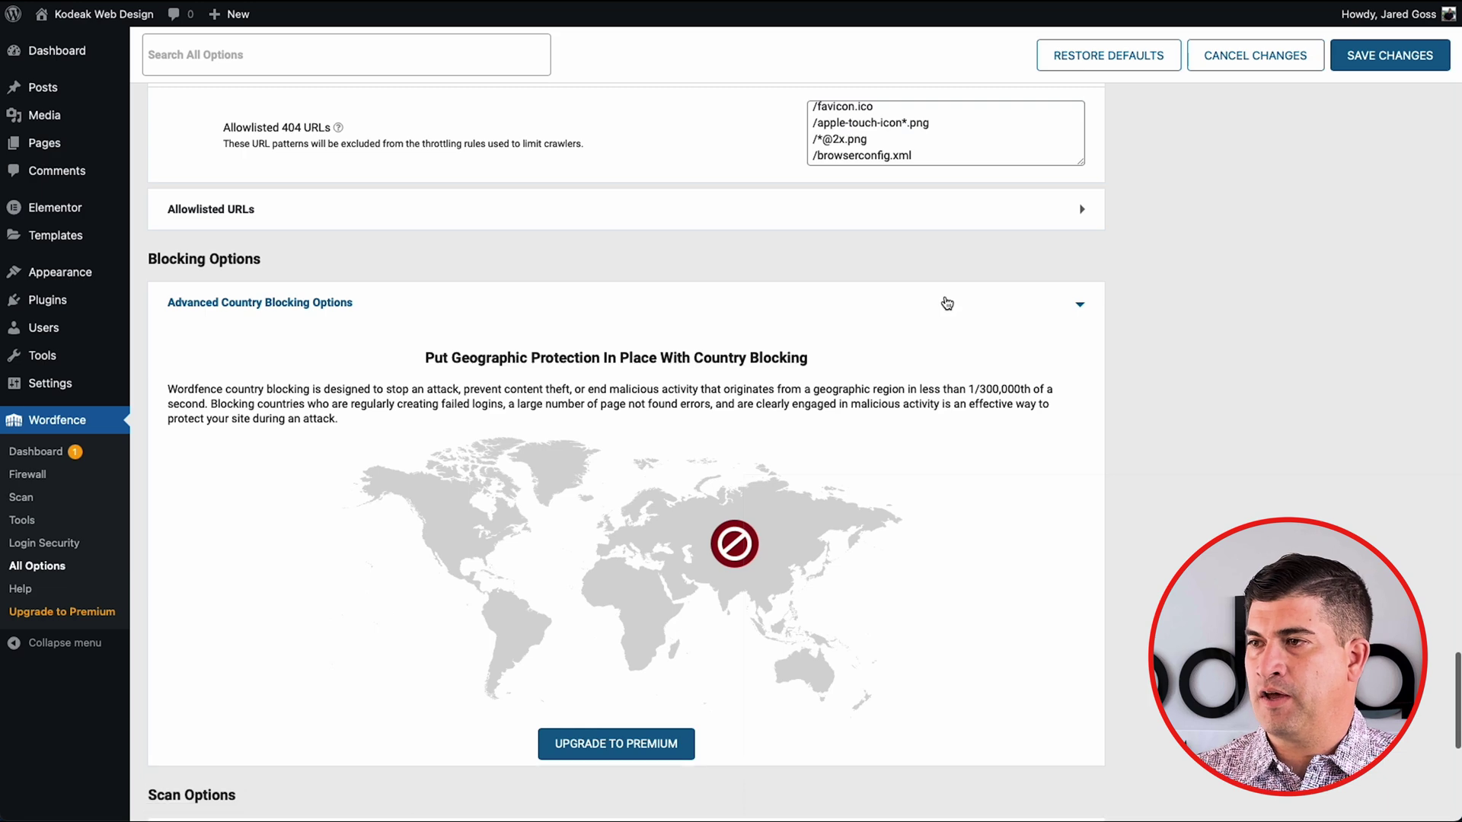
{"action": "left_click", "coordinate": [944, 303]}
{"action": "scroll", "coordinate": [927, 365], "scroll_direction": "down", "scroll_amount": 3}
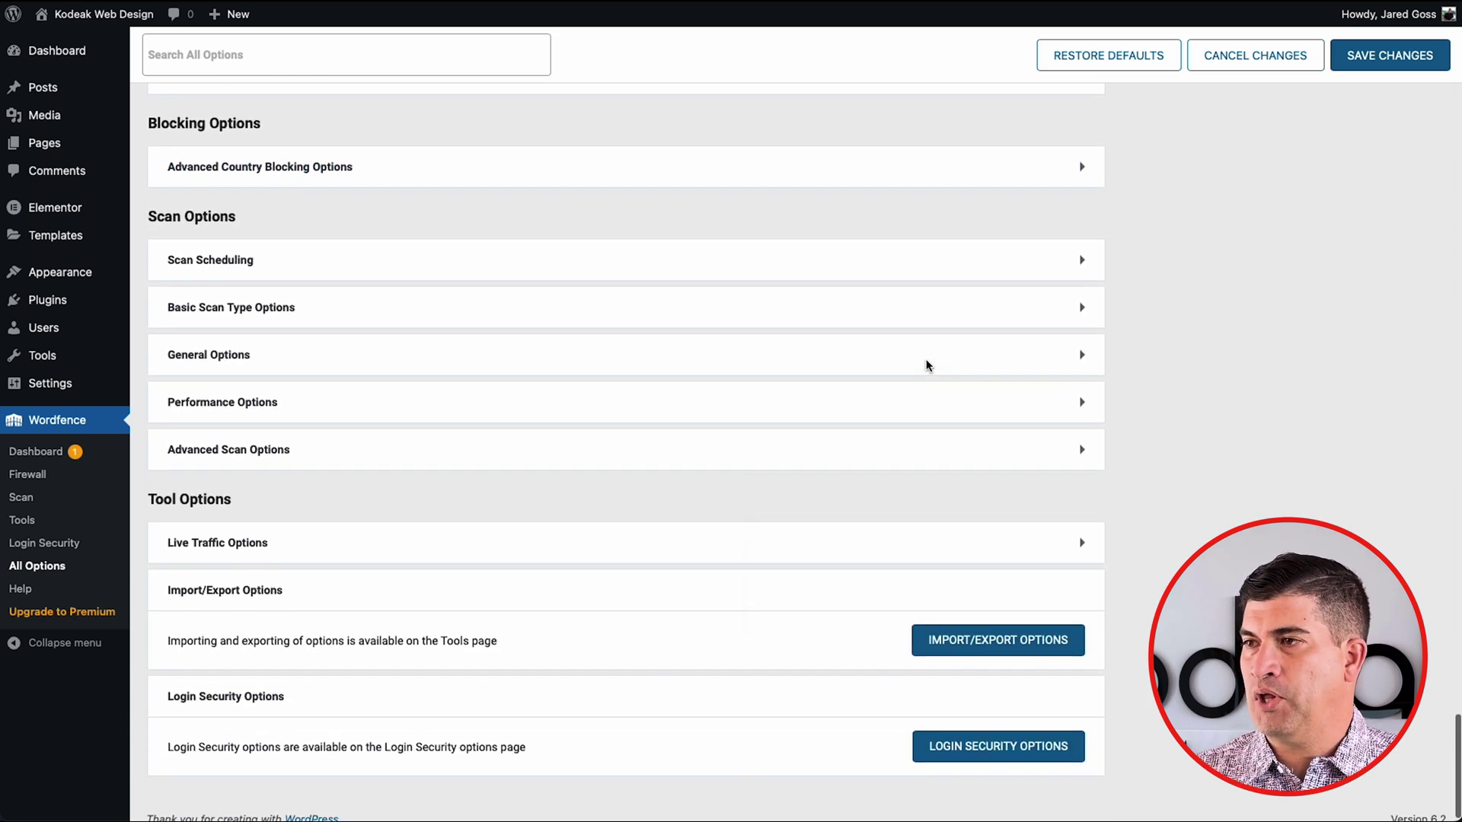
Glance at Scan Scheduling and the basic scan types, then expand the General Options scan checks.
{"action": "left_click", "coordinate": [916, 275]}
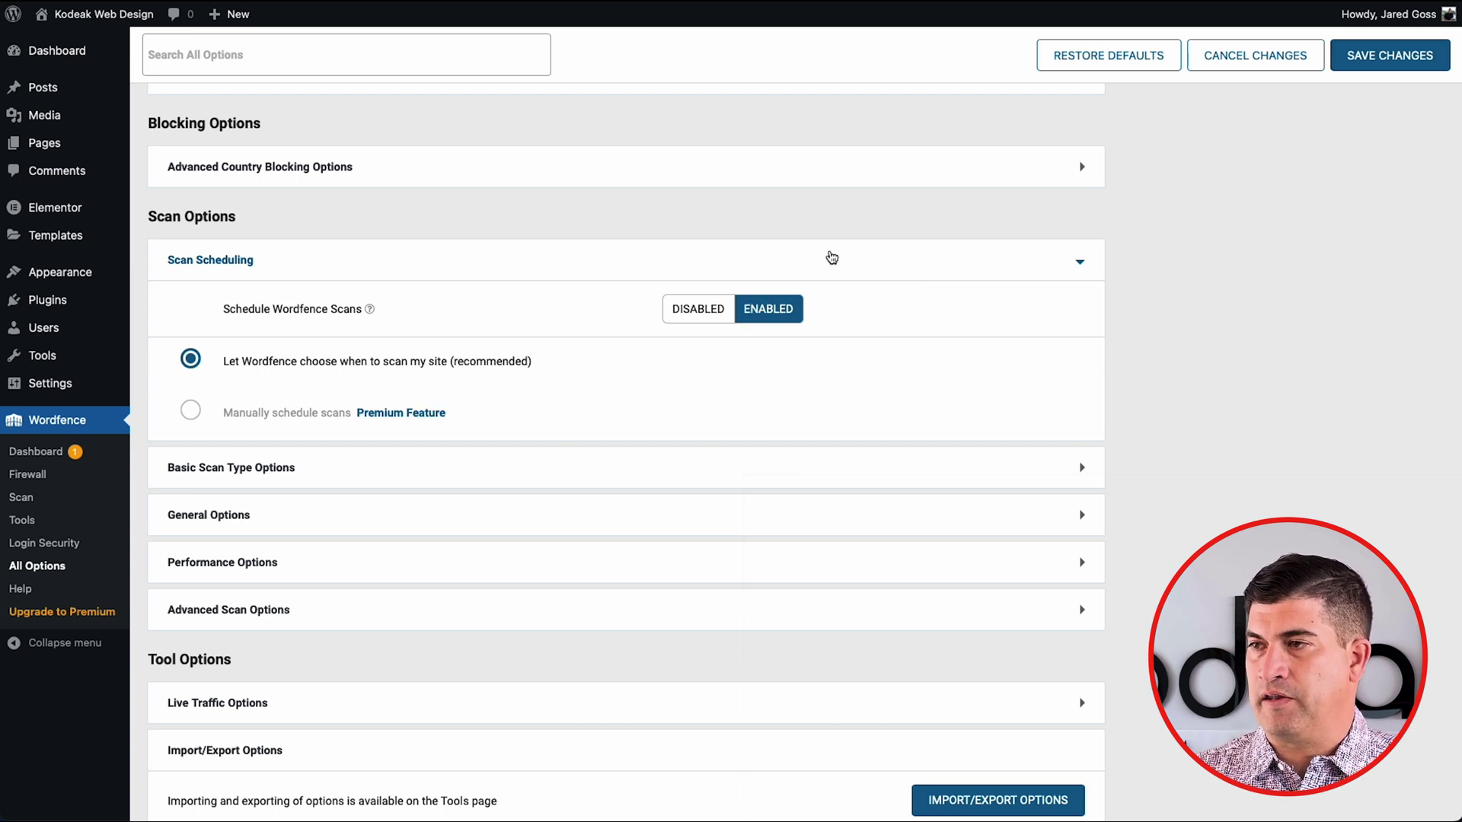
{"action": "left_click", "coordinate": [829, 264]}
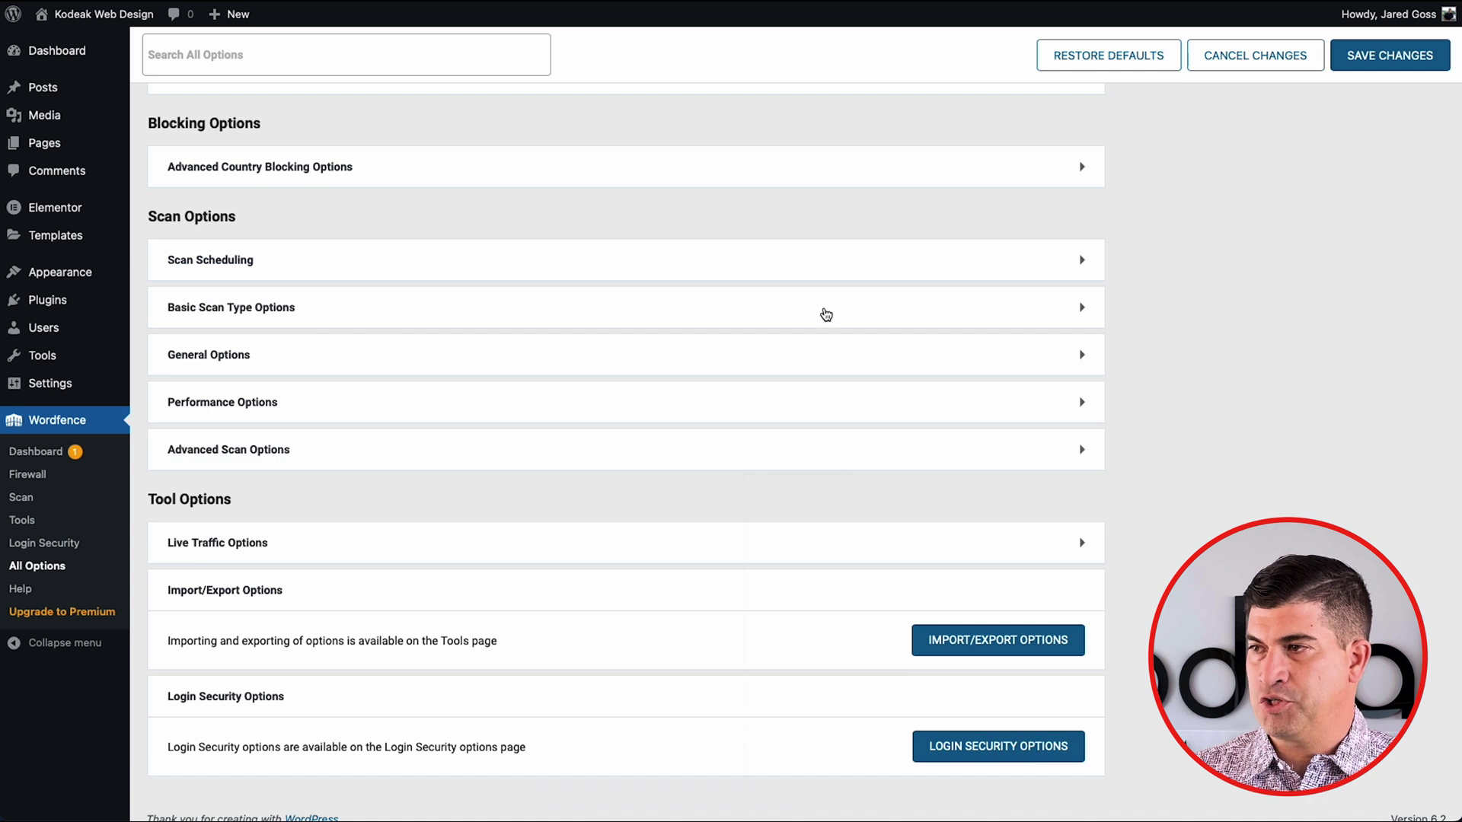
{"action": "left_click", "coordinate": [826, 312]}
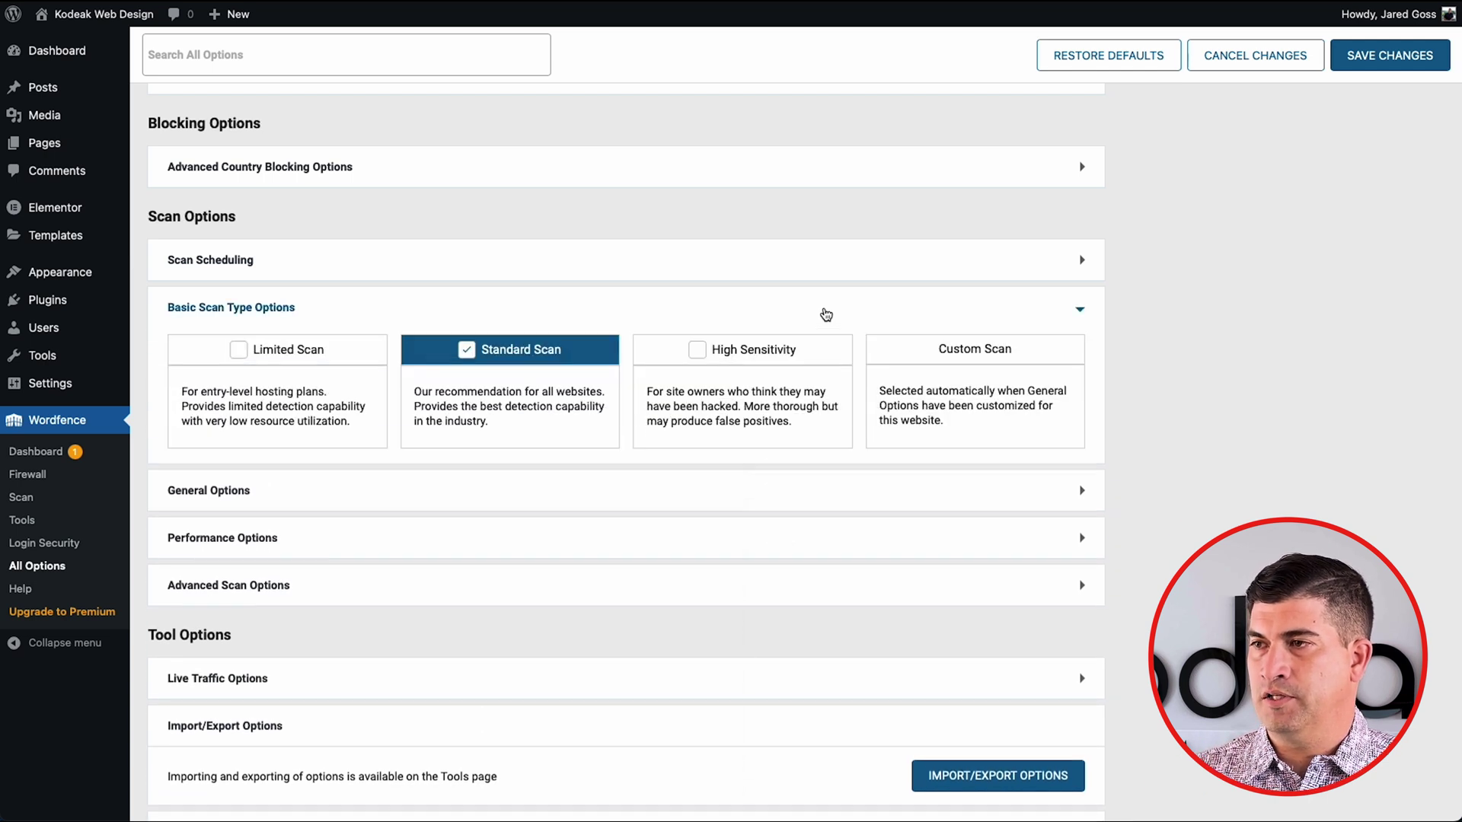
{"action": "left_click", "coordinate": [826, 313]}
{"action": "left_click", "coordinate": [828, 354]}
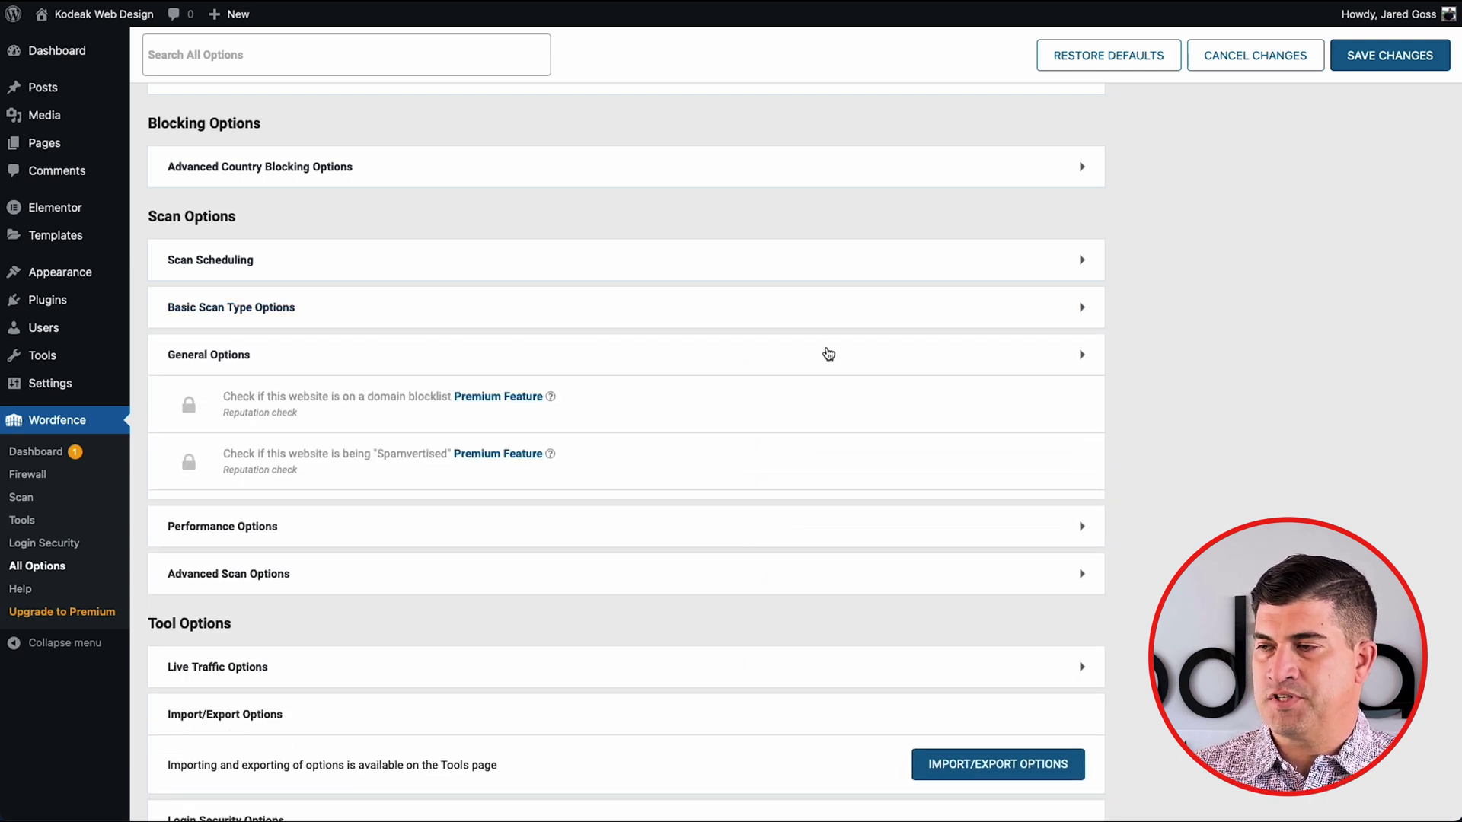
Review the general scan checks, come back from the help docs, and expand Performance Options.
{"action": "scroll", "coordinate": [828, 354], "scroll_direction": "down", "scroll_amount": 5}
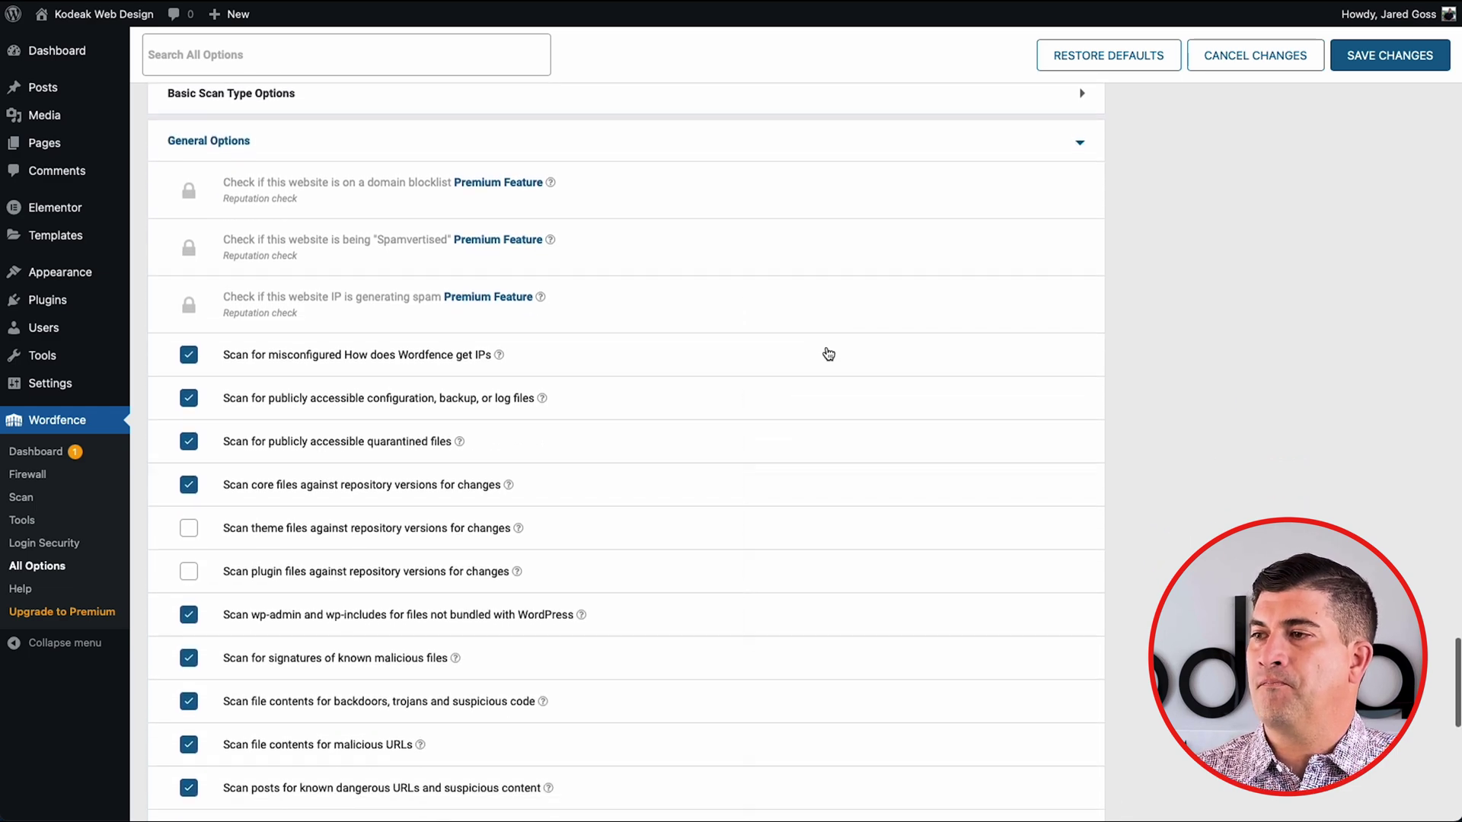
{"action": "scroll", "coordinate": [827, 352], "scroll_direction": "down", "scroll_amount": 3}
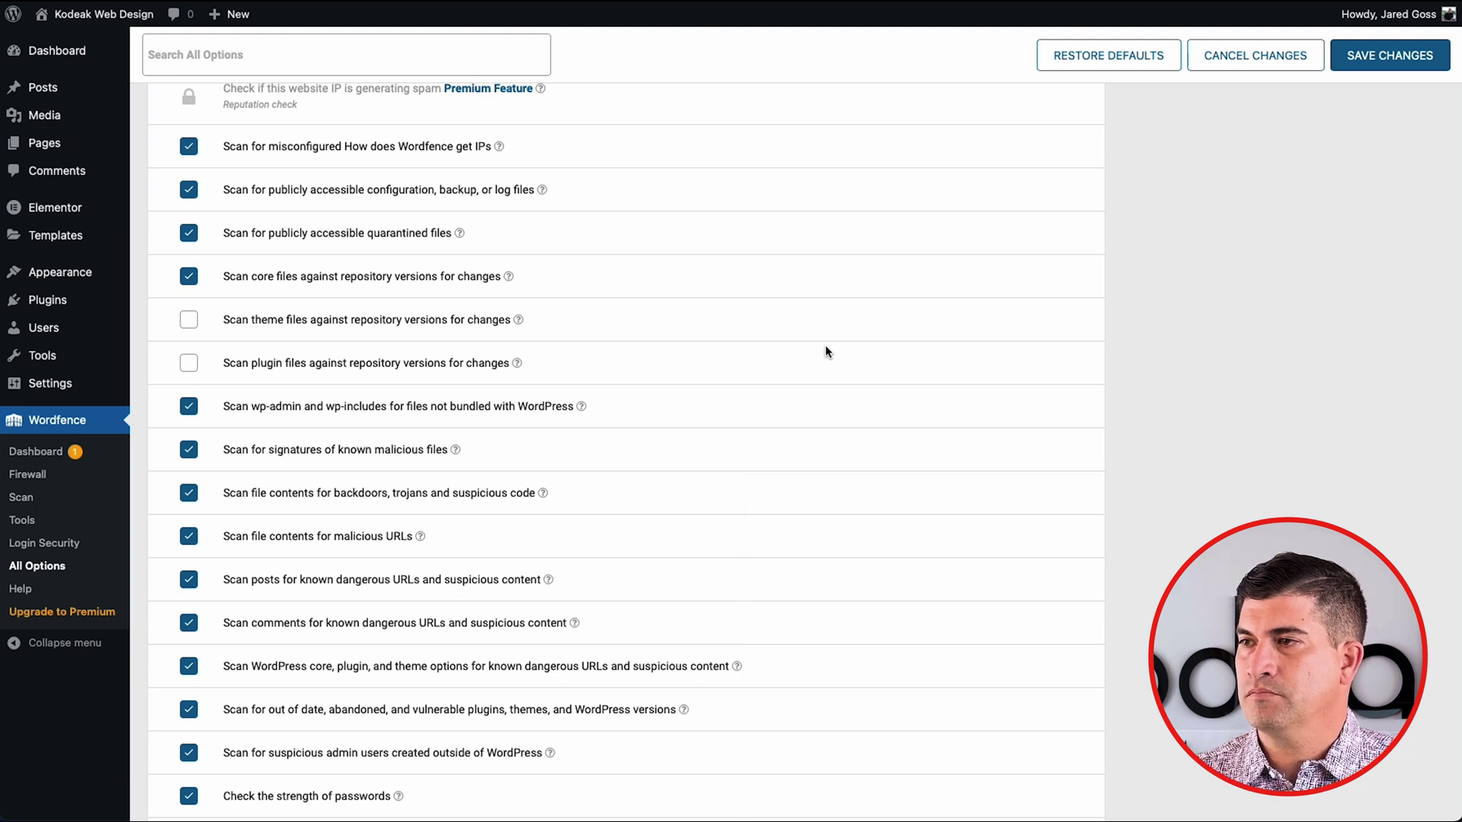
{"action": "scroll", "coordinate": [827, 352], "scroll_direction": "down", "scroll_amount": 2}
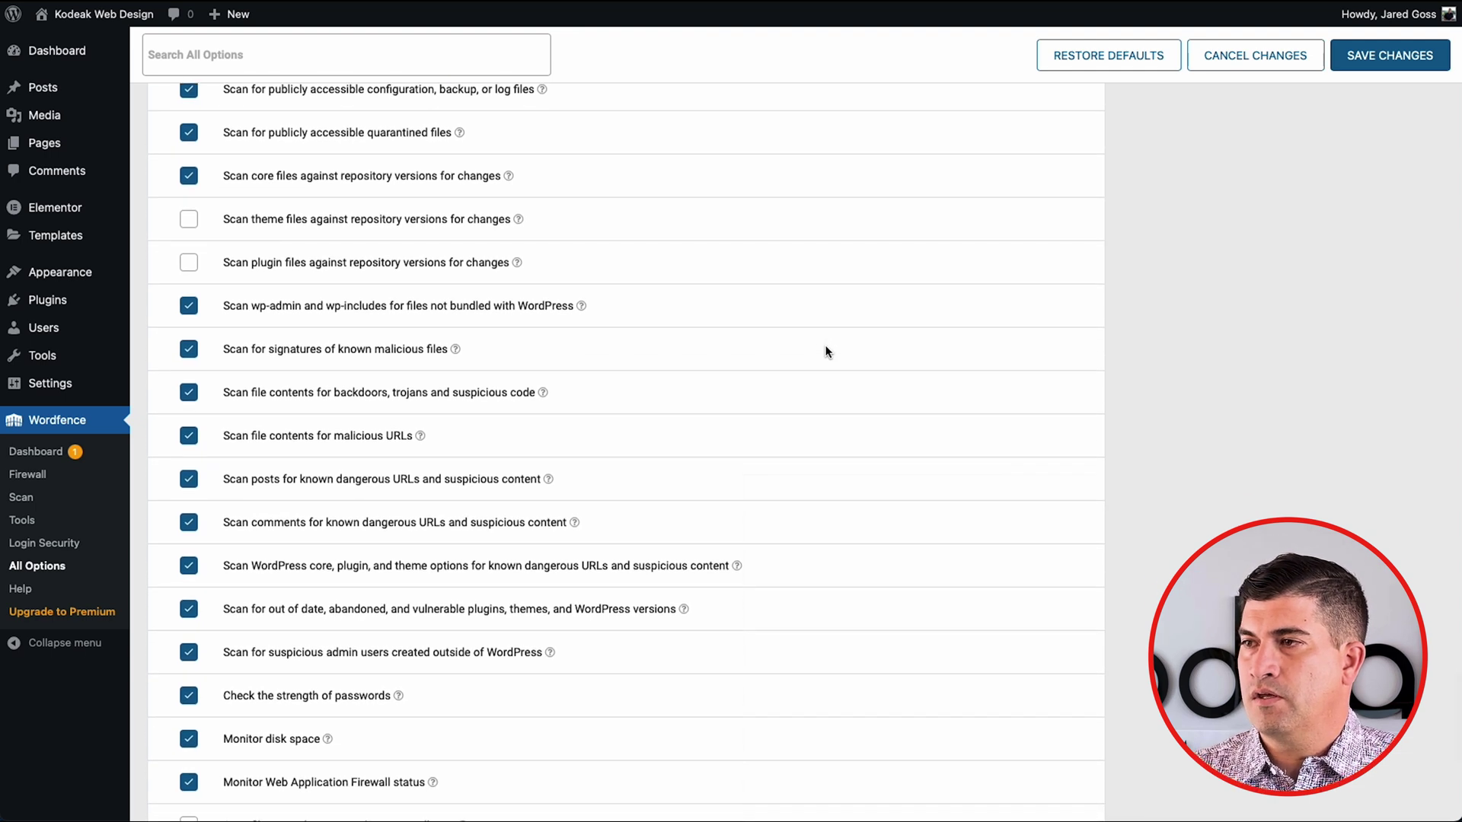
{"action": "scroll", "coordinate": [828, 351], "scroll_direction": "down", "scroll_amount": 1}
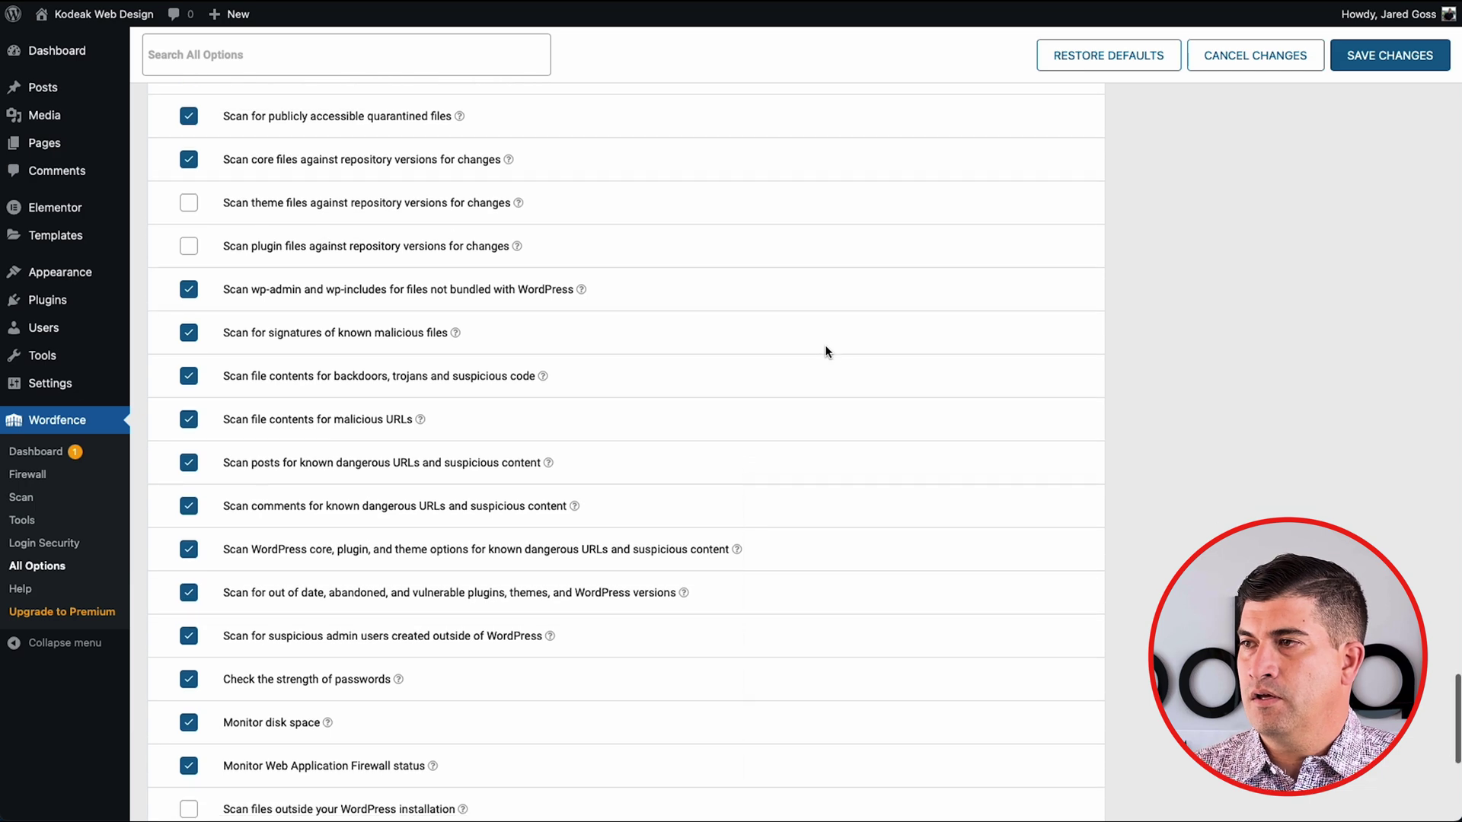
{"action": "scroll", "coordinate": [827, 352], "scroll_direction": "down", "scroll_amount": 2}
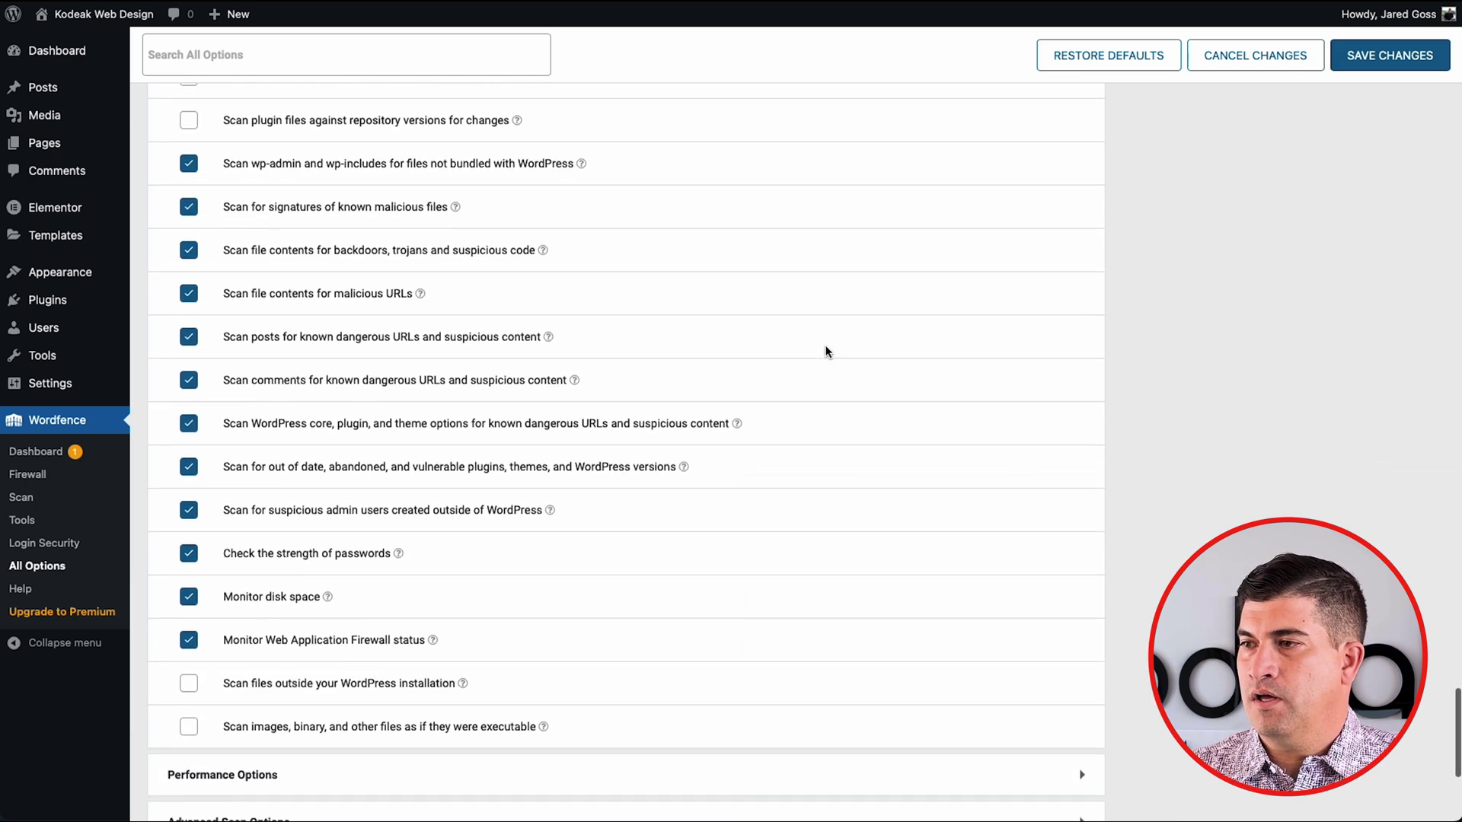
{"action": "scroll", "coordinate": [827, 351], "scroll_direction": "down", "scroll_amount": 1}
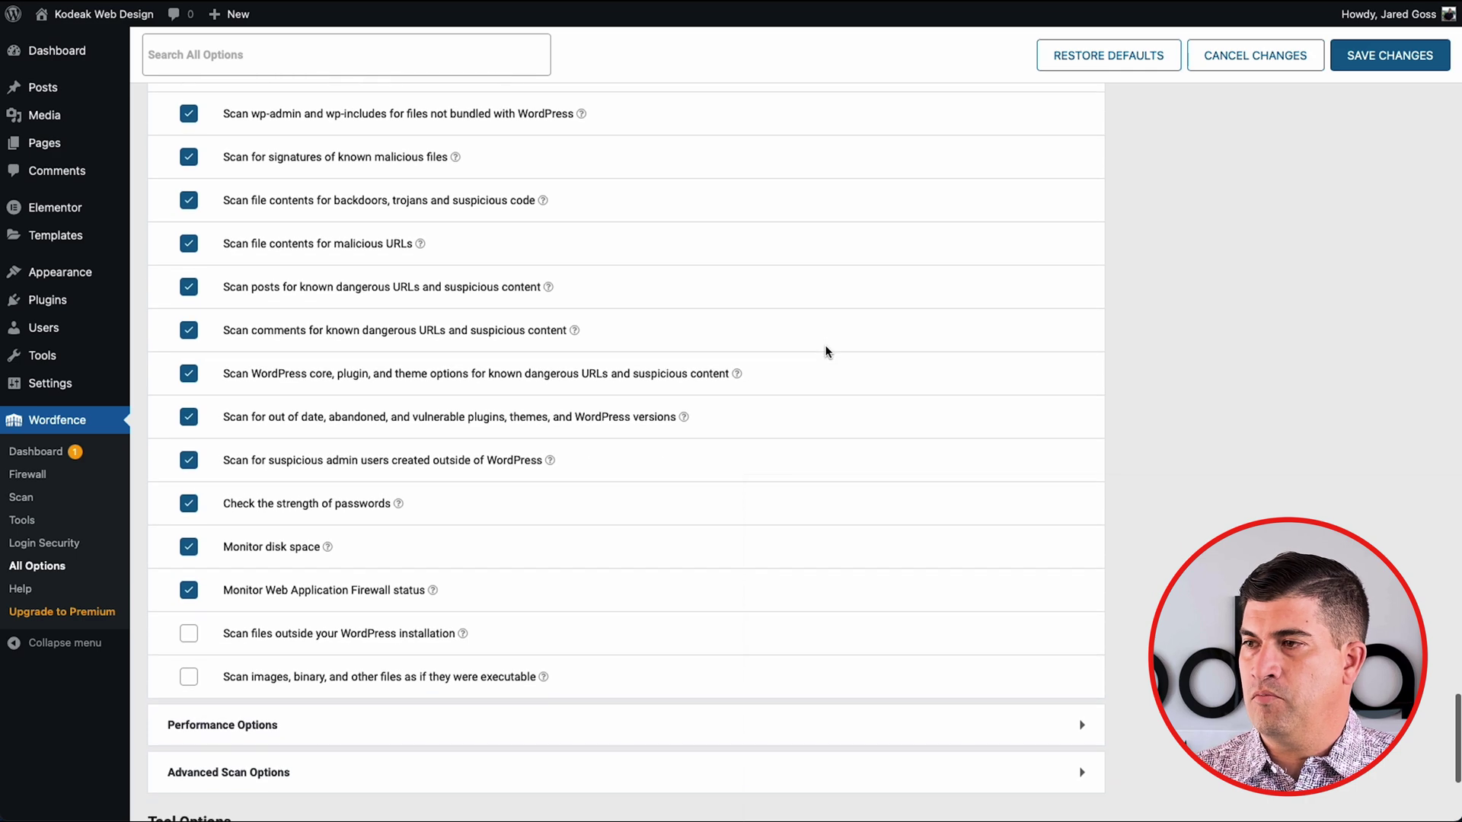
{"action": "scroll", "coordinate": [828, 352], "scroll_direction": "down", "scroll_amount": 1}
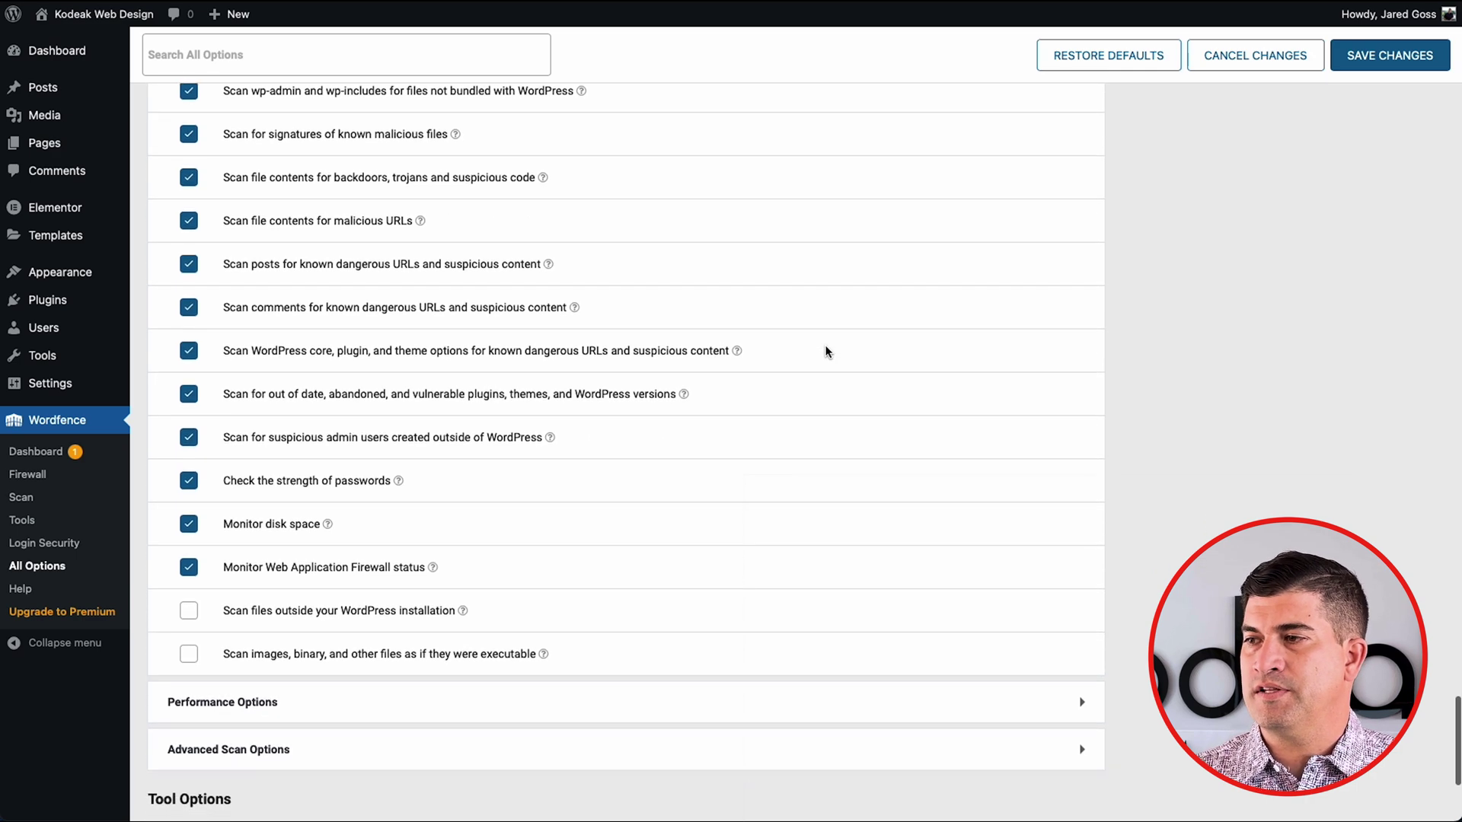
{"action": "scroll", "coordinate": [828, 352], "scroll_direction": "down", "scroll_amount": 1}
{"action": "scroll", "coordinate": [827, 352], "scroll_direction": "down", "scroll_amount": 3}
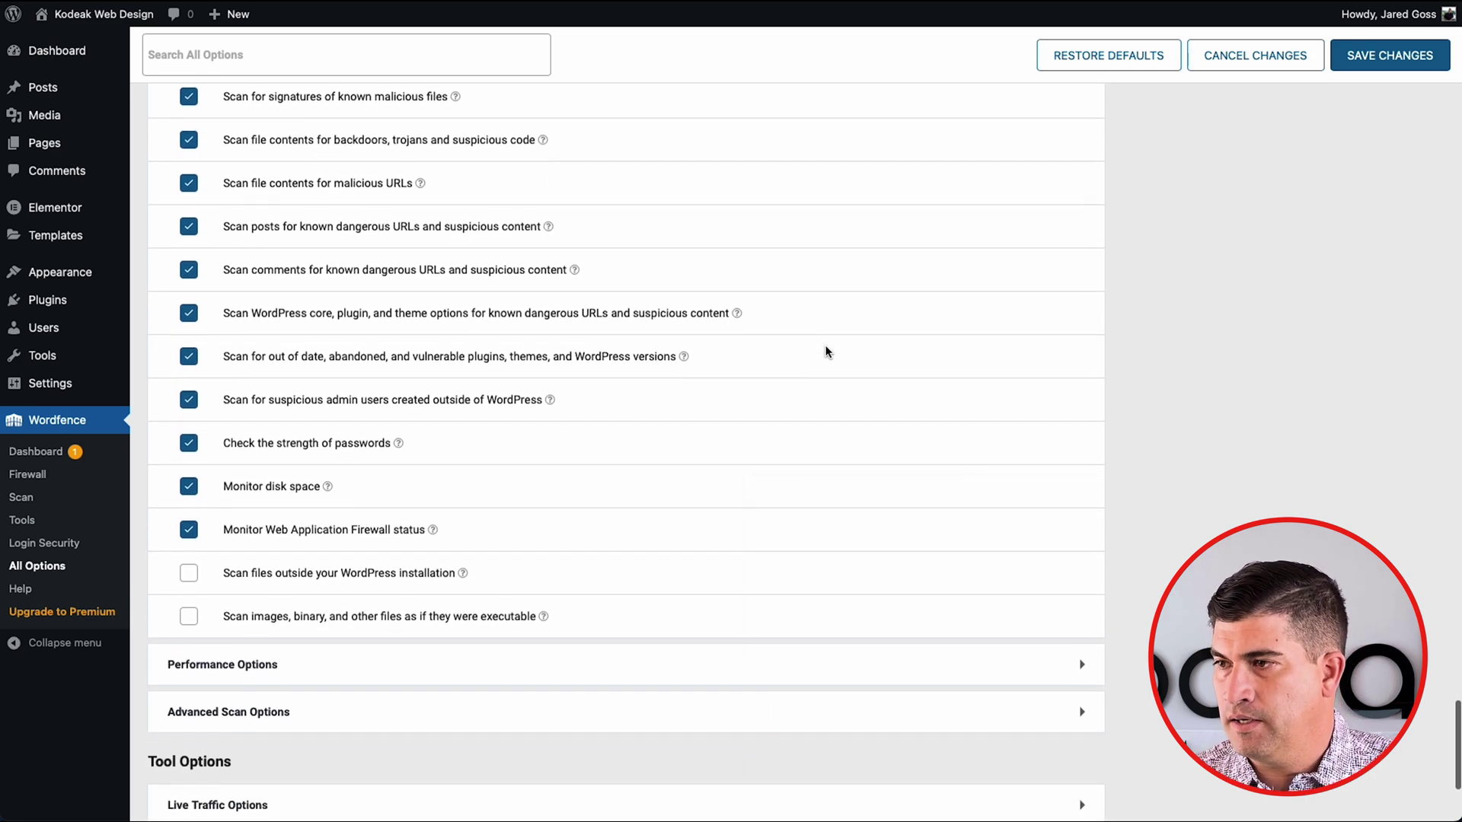
{"action": "scroll", "coordinate": [828, 351], "scroll_direction": "down", "scroll_amount": 2}
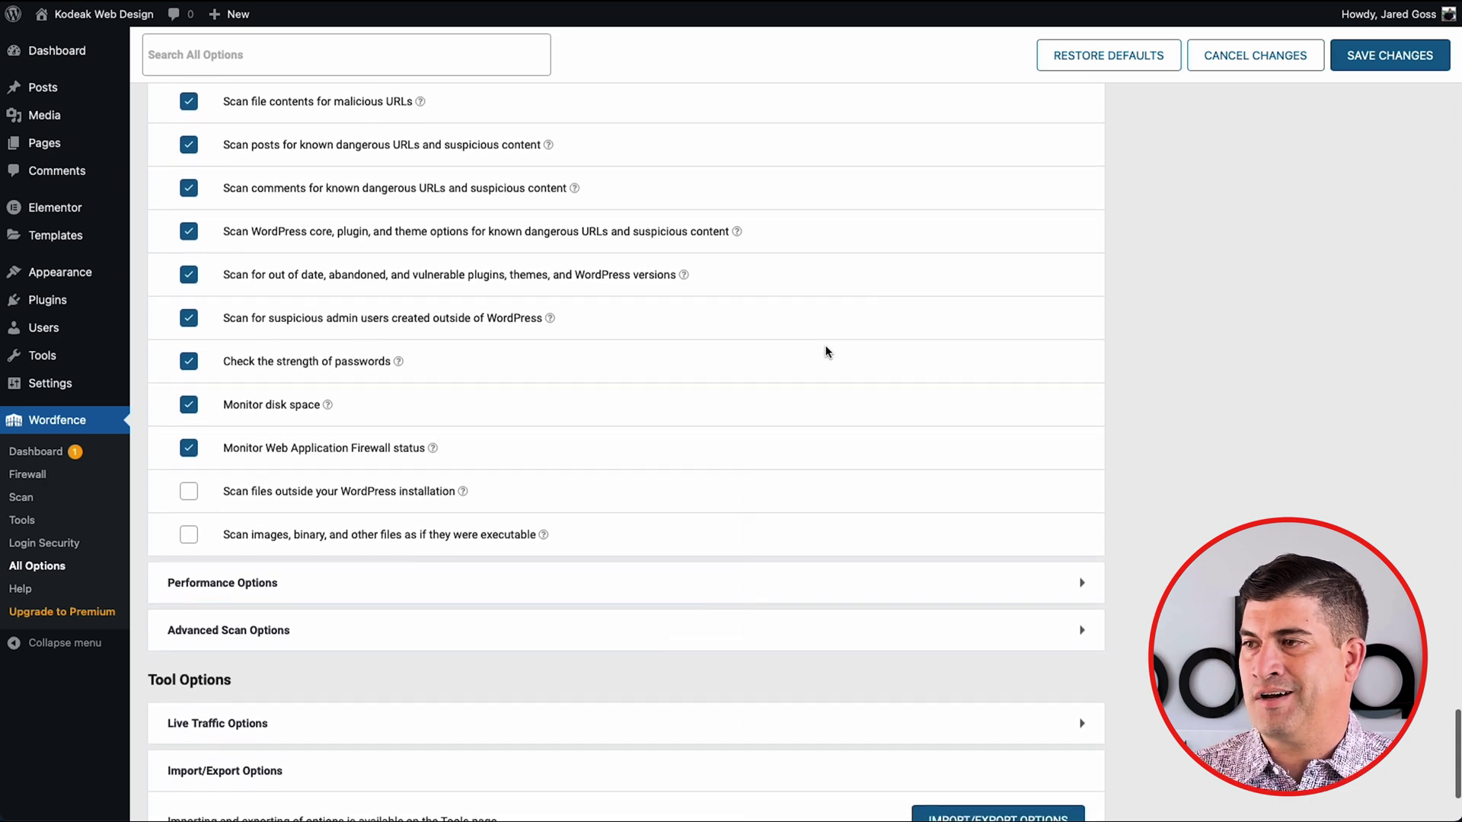
{"action": "scroll", "coordinate": [827, 351], "scroll_direction": "down", "scroll_amount": 2}
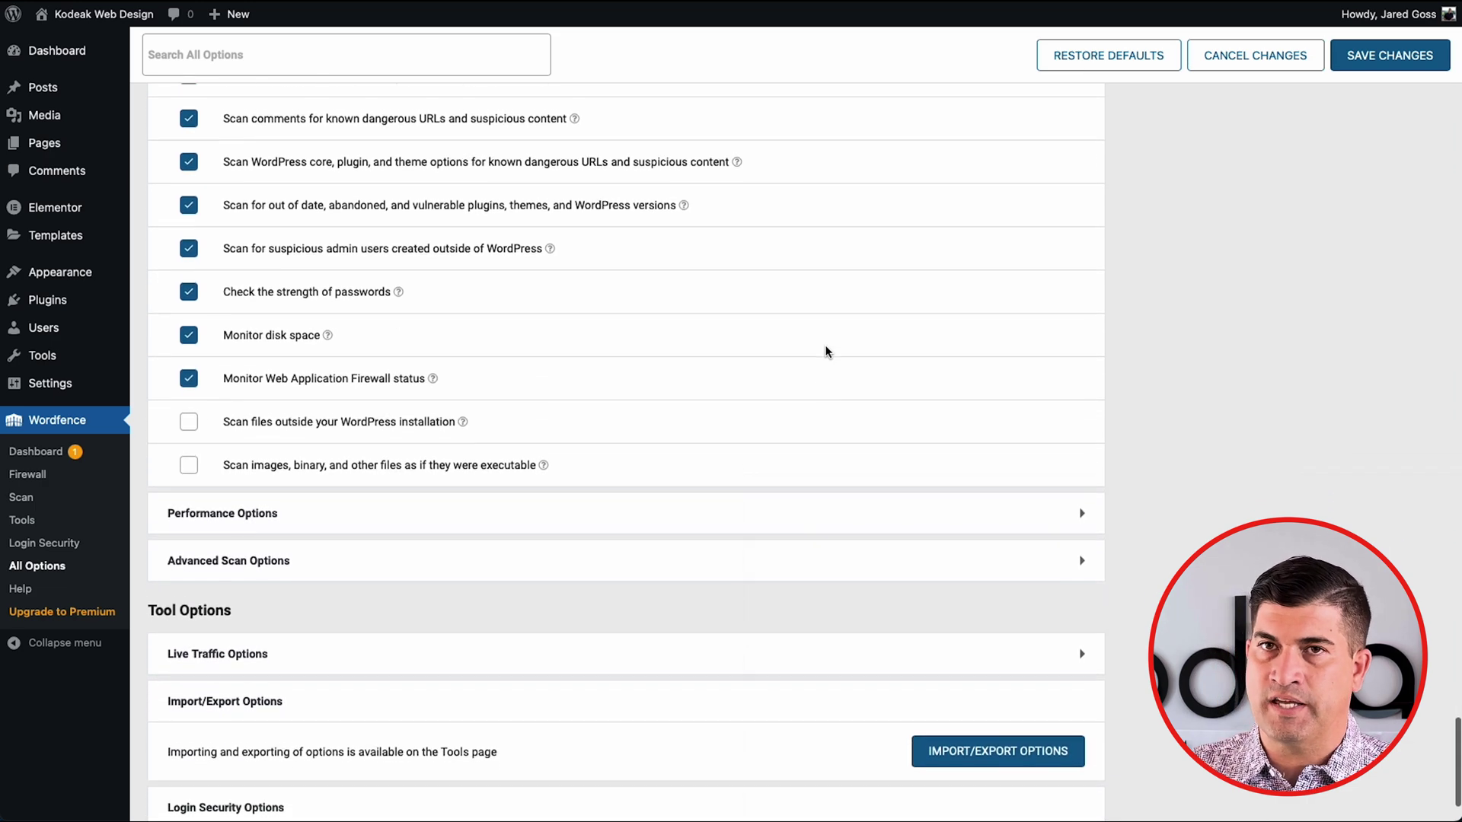
{"action": "scroll", "coordinate": [827, 352], "scroll_direction": "down", "scroll_amount": 1}
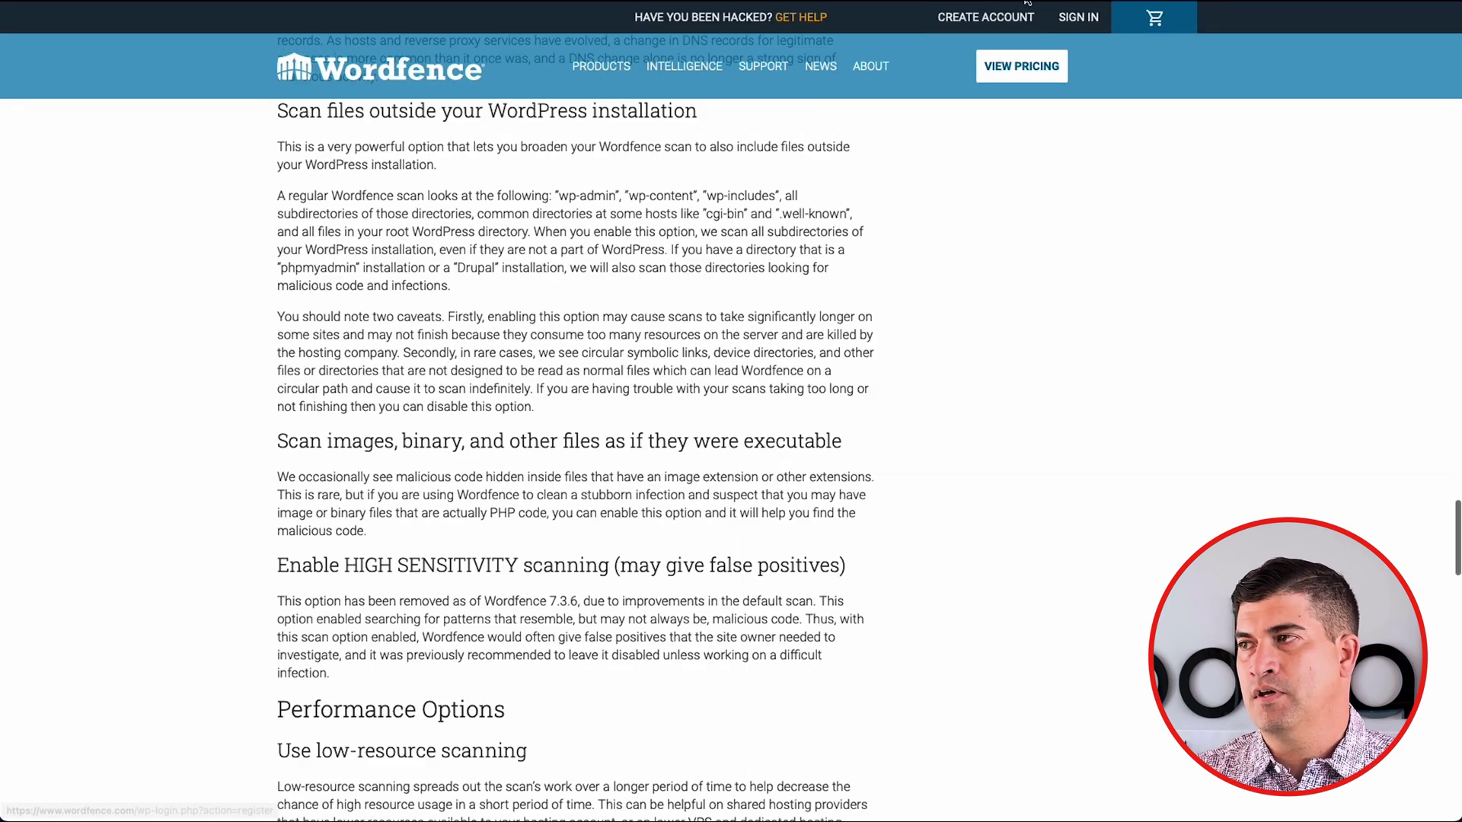
{"action": "left_click", "coordinate": [1011, 2]}
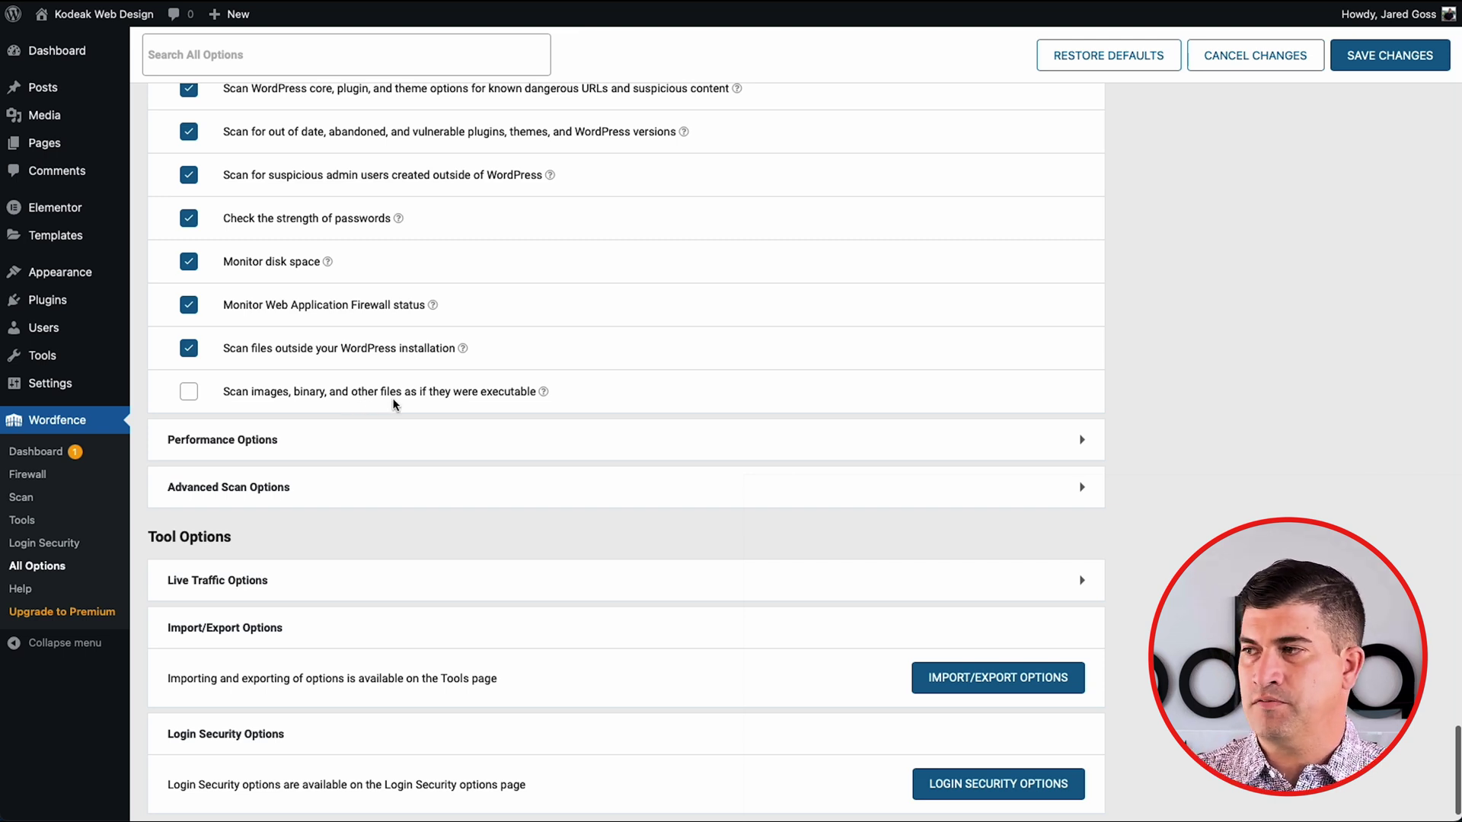
{"action": "scroll", "coordinate": [394, 405], "scroll_direction": "down", "scroll_amount": 1}
{"action": "left_click", "coordinate": [406, 417]}
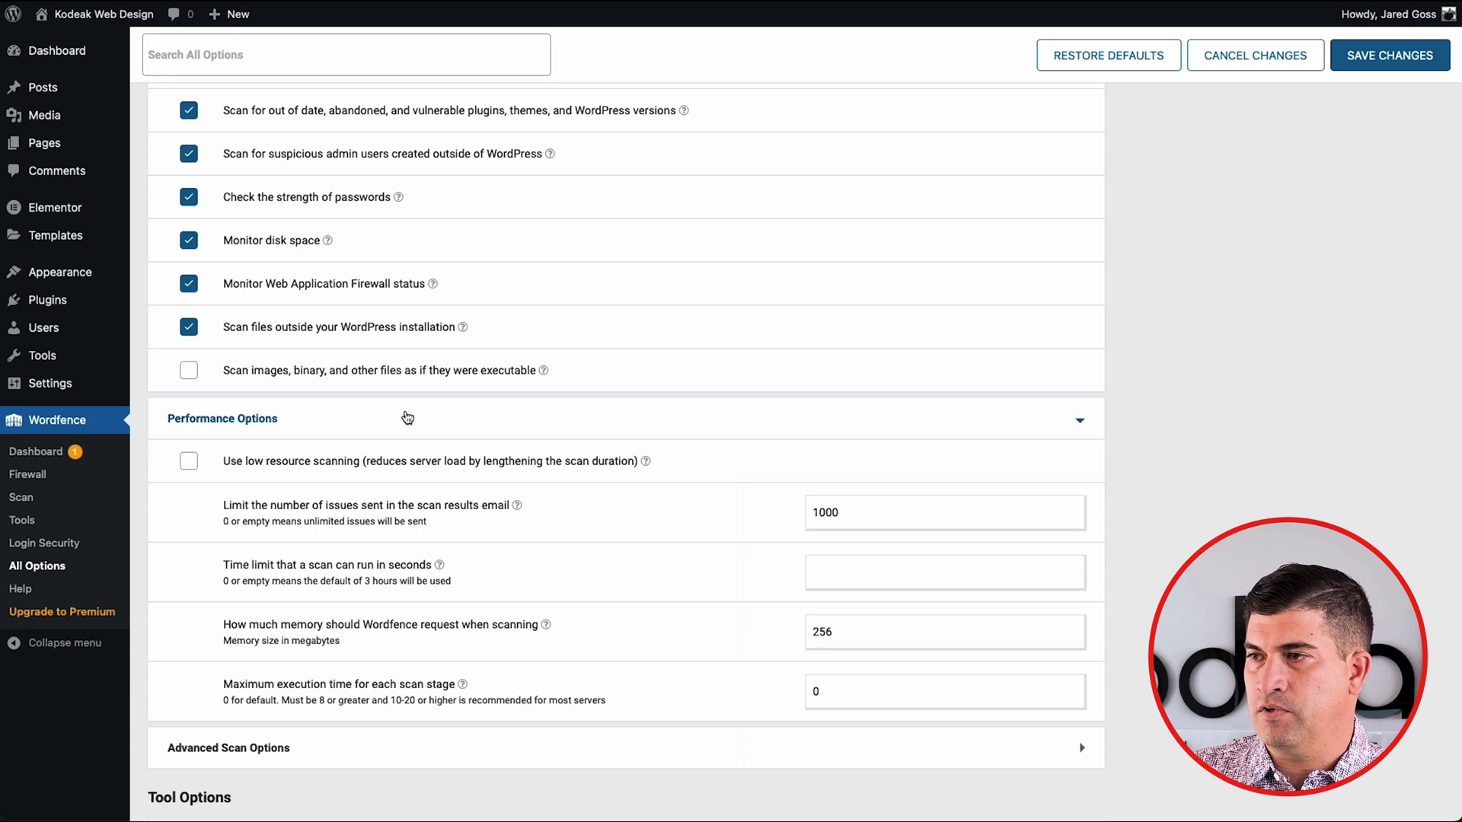
Expand and review the Advanced Scan Options.
{"action": "scroll", "coordinate": [408, 418], "scroll_direction": "down", "scroll_amount": 3}
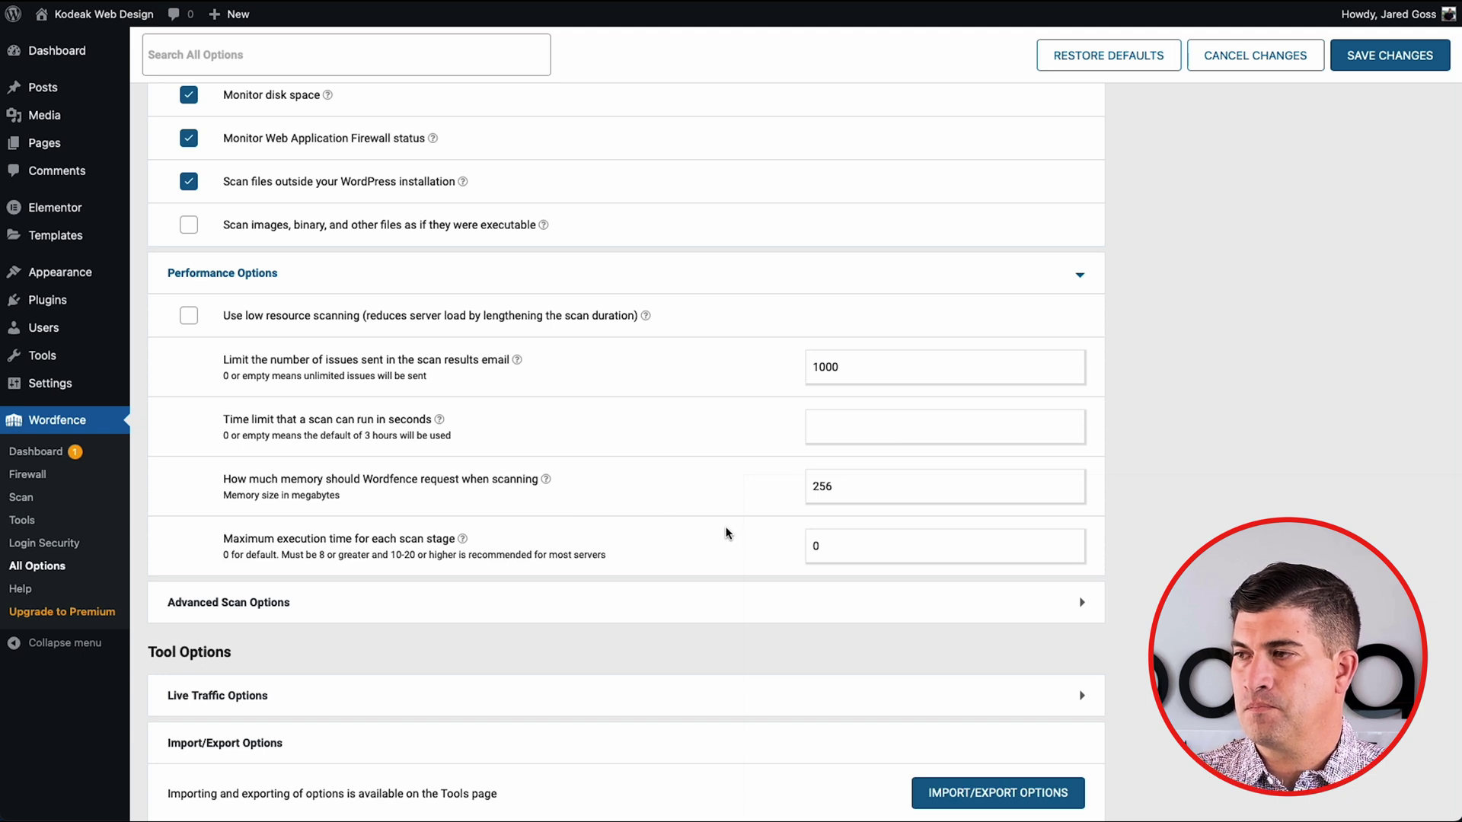
{"action": "left_click", "coordinate": [708, 605]}
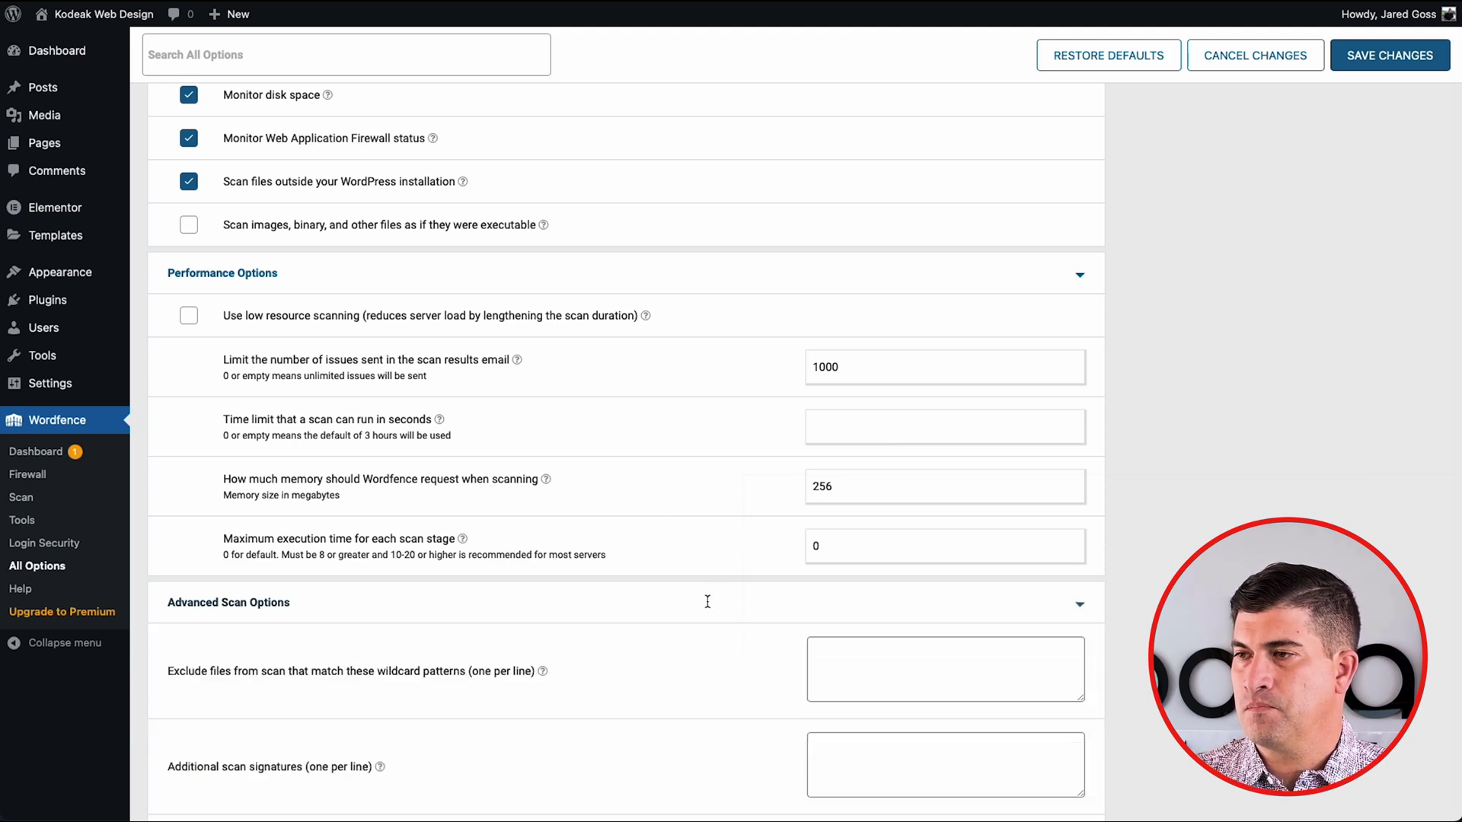
{"action": "scroll", "coordinate": [708, 601], "scroll_direction": "down", "scroll_amount": 2}
{"action": "scroll", "coordinate": [708, 601], "scroll_direction": "down", "scroll_amount": 3}
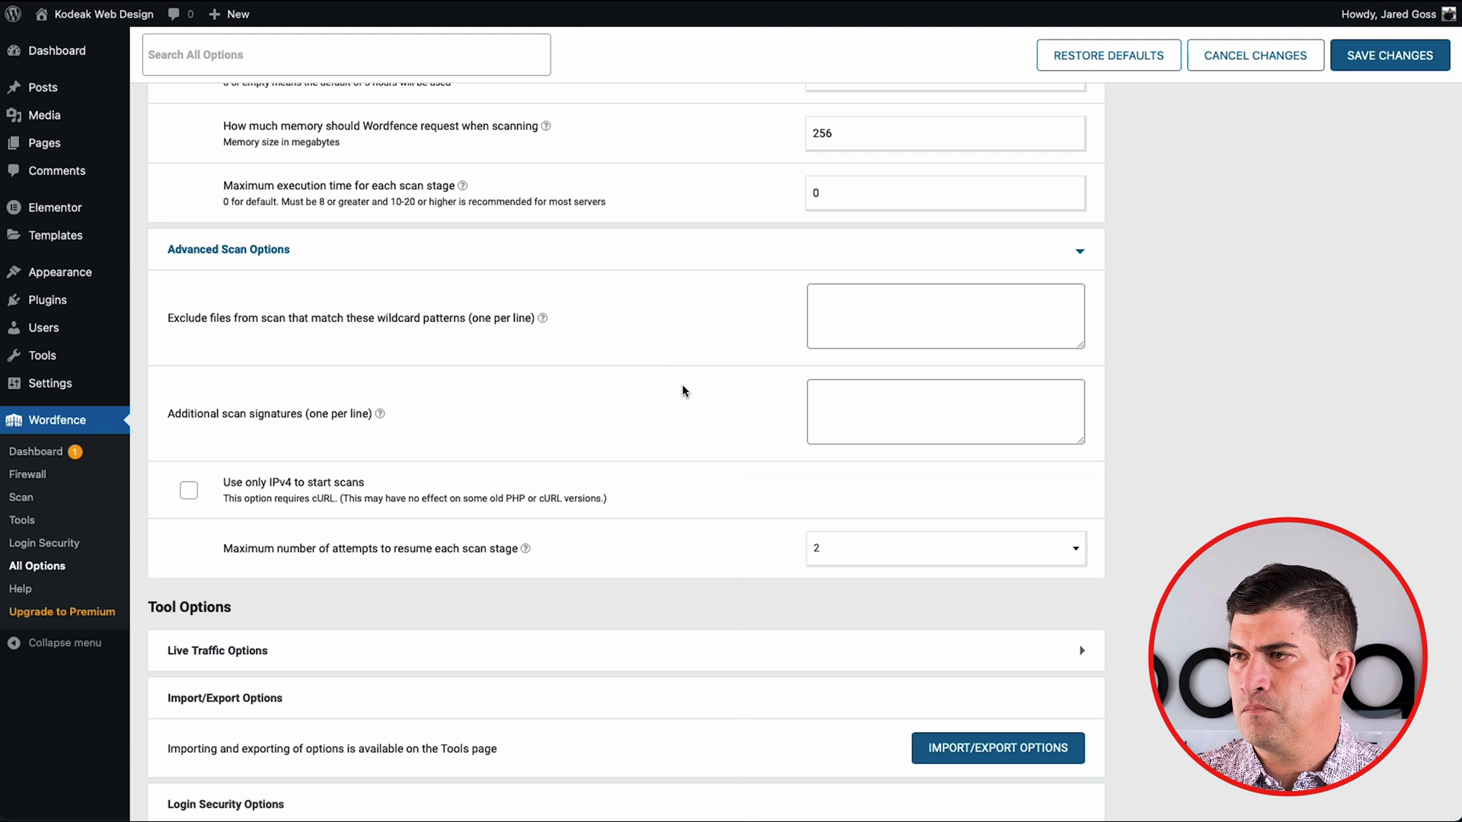
{"action": "scroll", "coordinate": [618, 427], "scroll_direction": "down", "scroll_amount": 3}
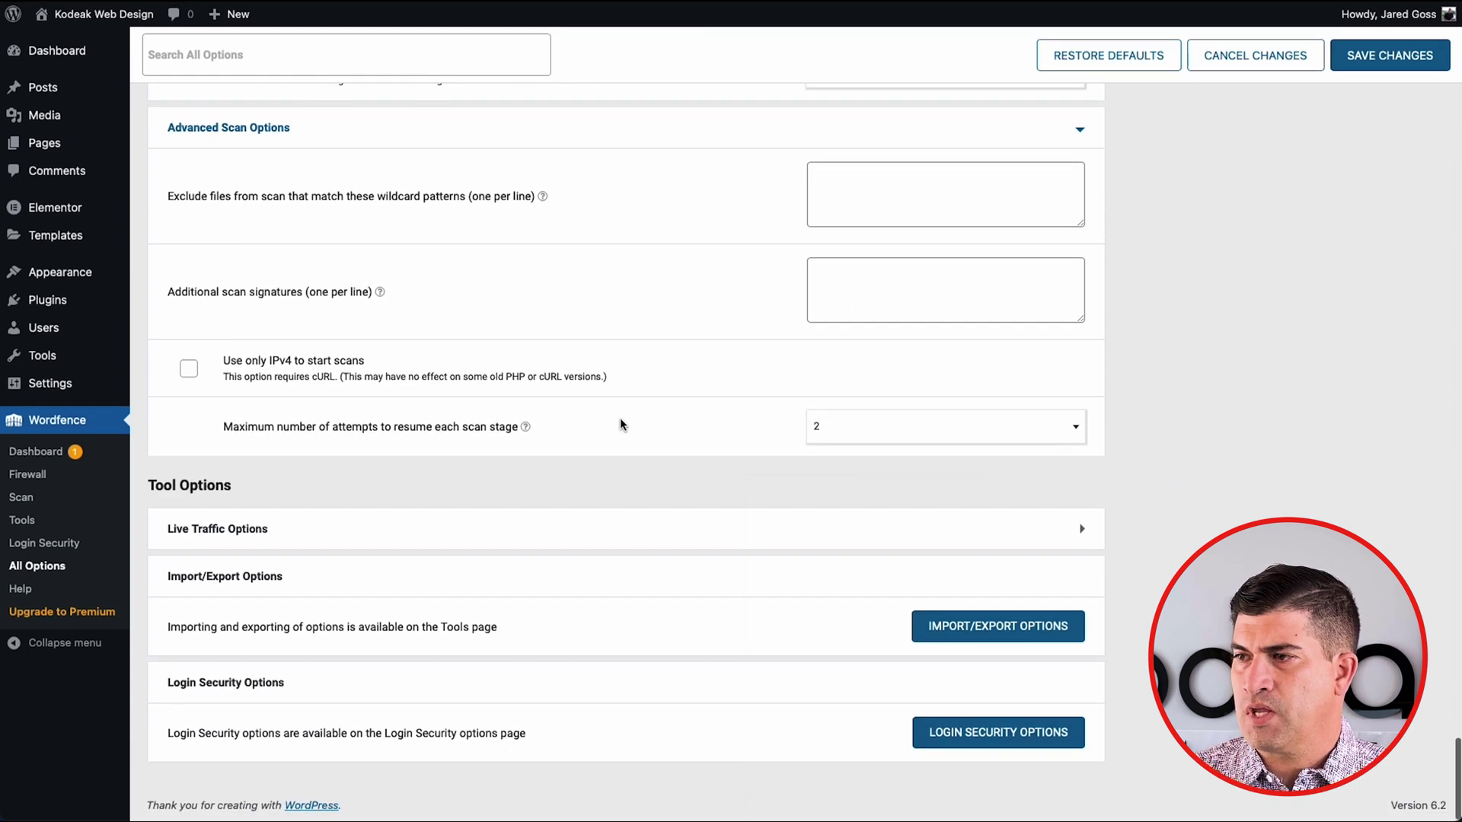
Review Live Traffic Options (Security Only, 2000 rows, 30 days) and save all Wordfence options.
{"action": "left_click", "coordinate": [657, 530]}
{"action": "scroll", "coordinate": [659, 533], "scroll_direction": "down", "scroll_amount": 3}
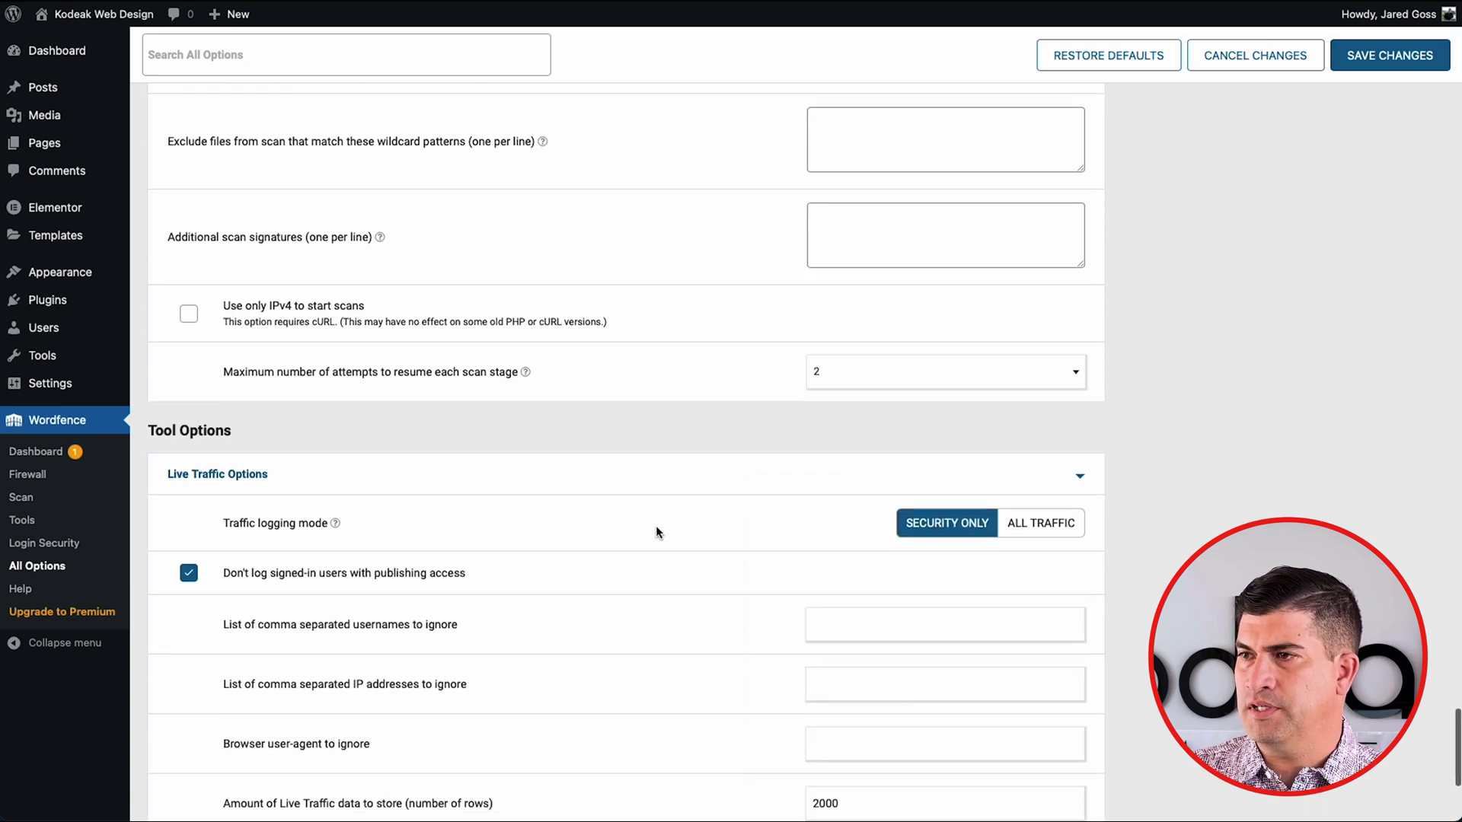
{"action": "scroll", "coordinate": [656, 527], "scroll_direction": "down", "scroll_amount": 3}
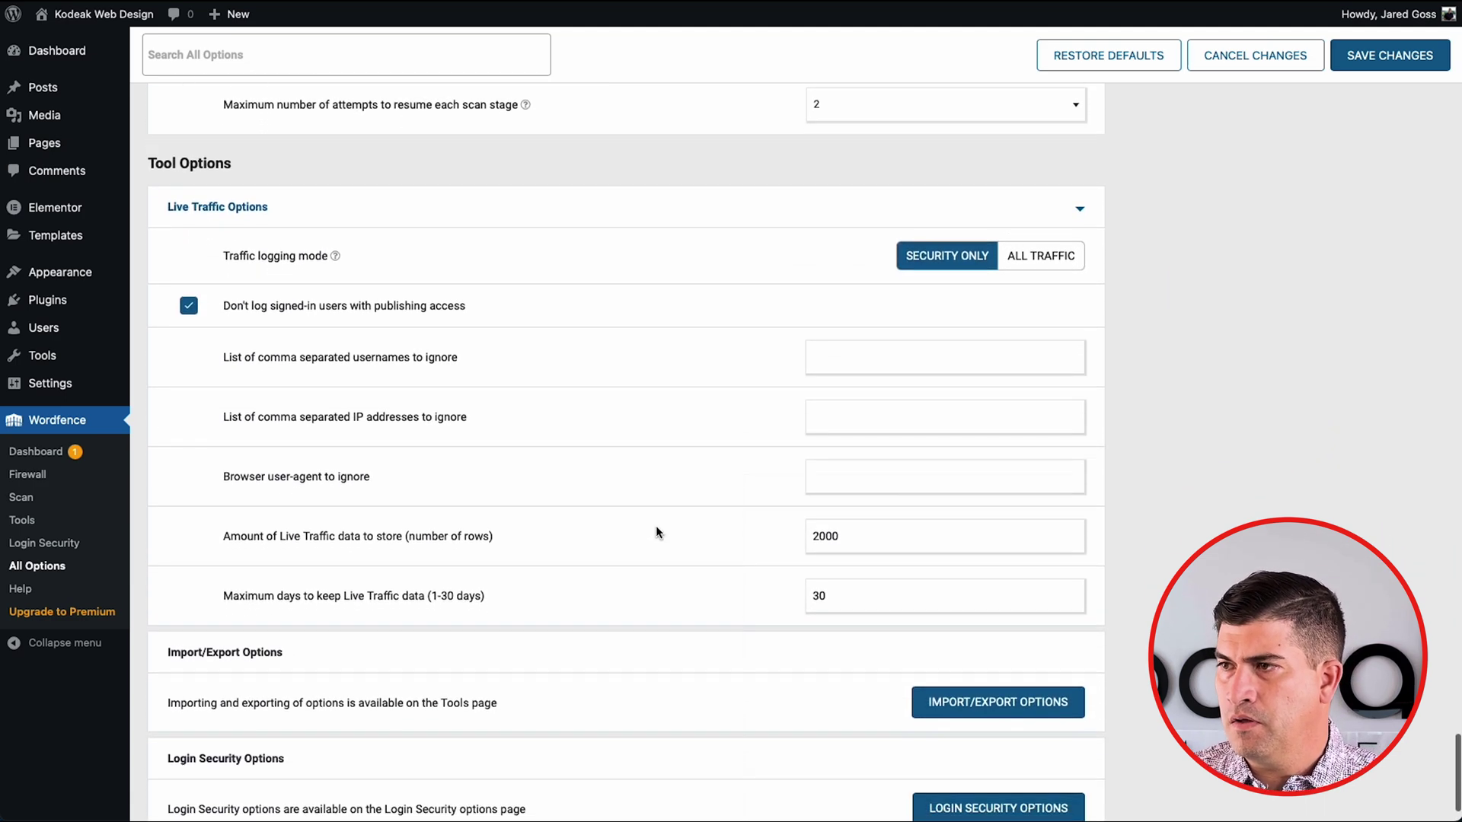
{"action": "scroll", "coordinate": [657, 531], "scroll_direction": "down", "scroll_amount": 2}
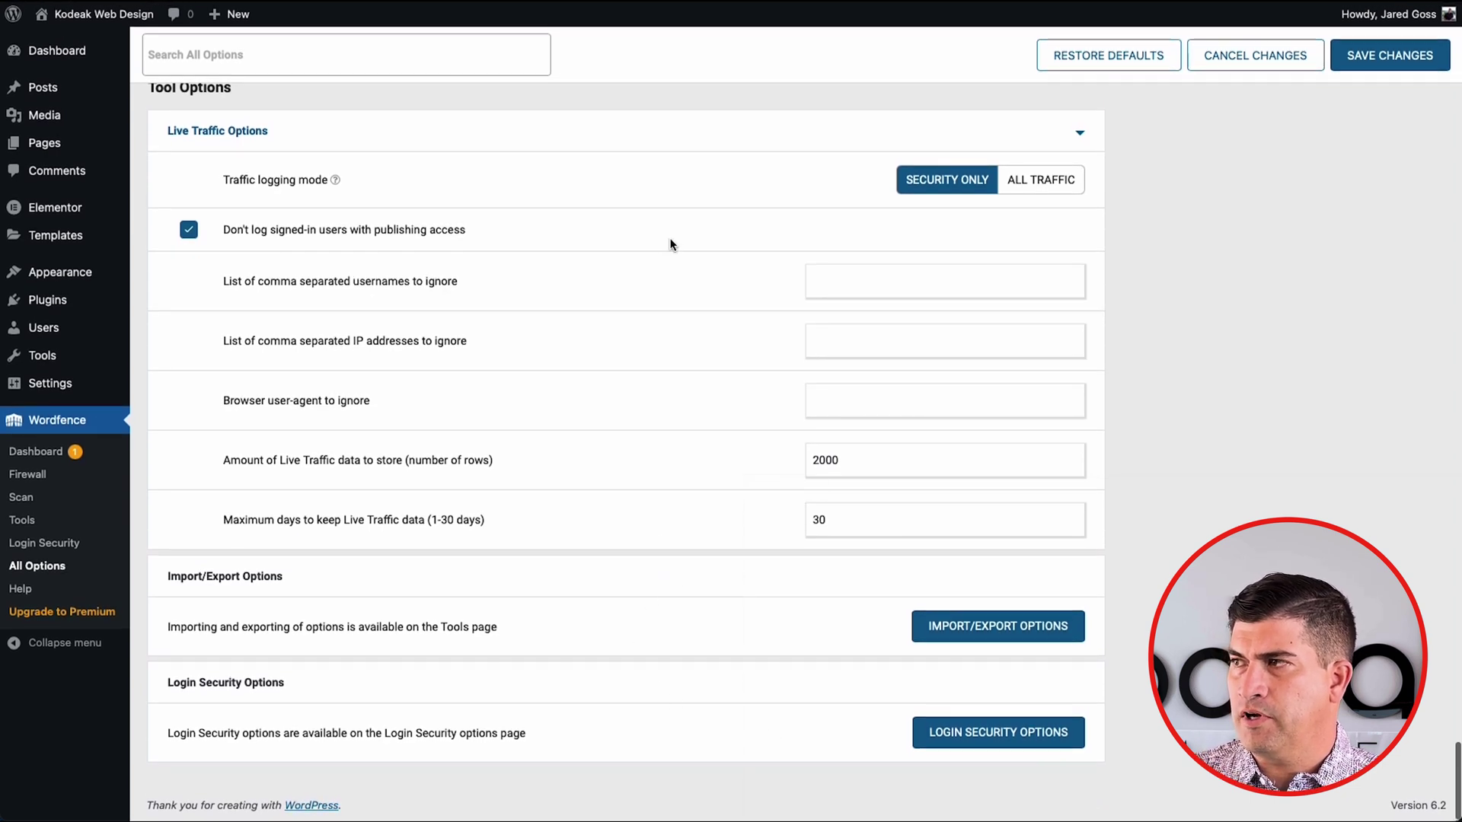
{"action": "left_click", "coordinate": [1419, 56]}
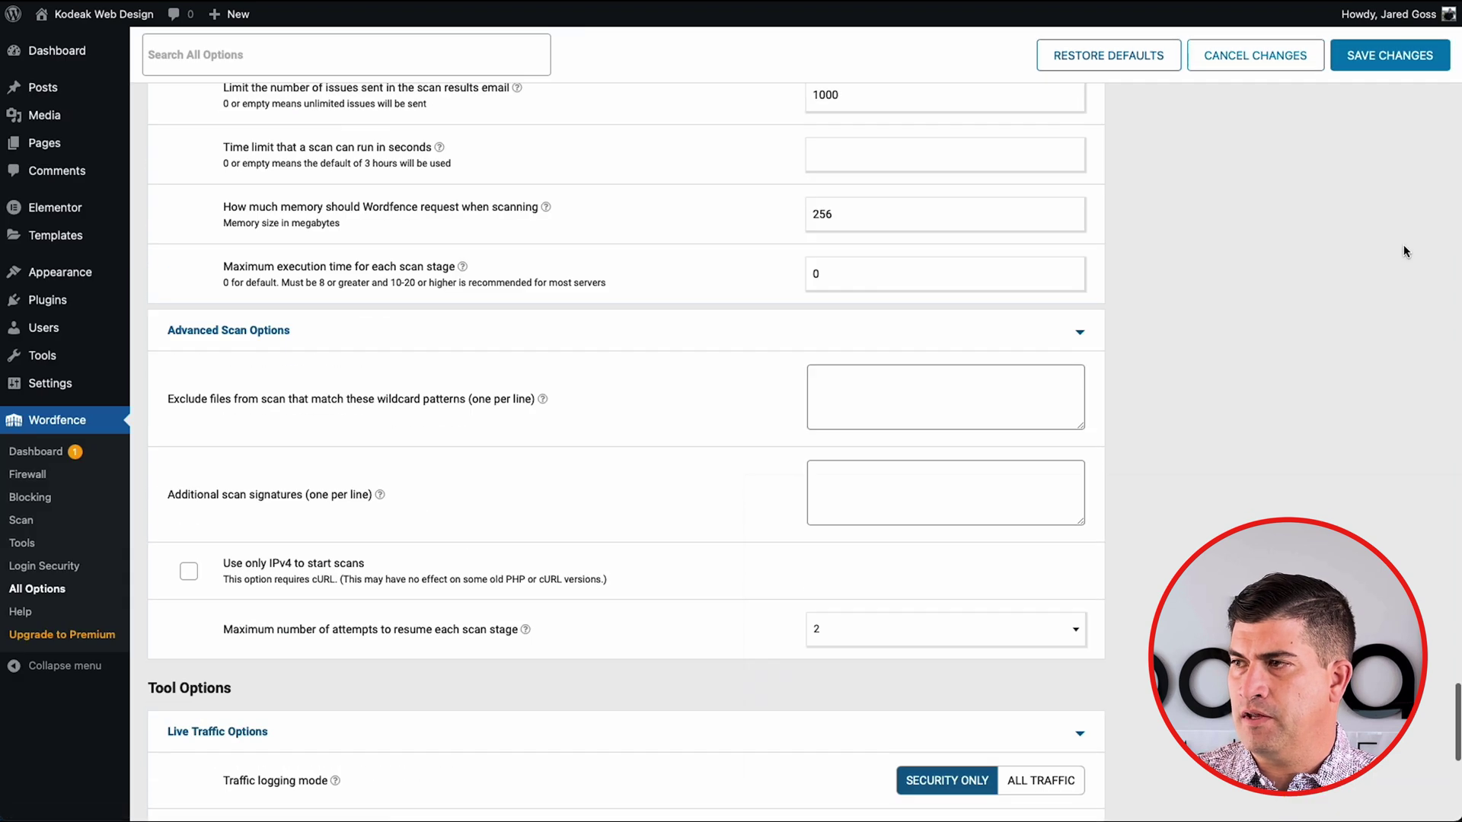
{"action": "scroll", "coordinate": [793, 297], "scroll_direction": "down", "scroll_amount": 8}
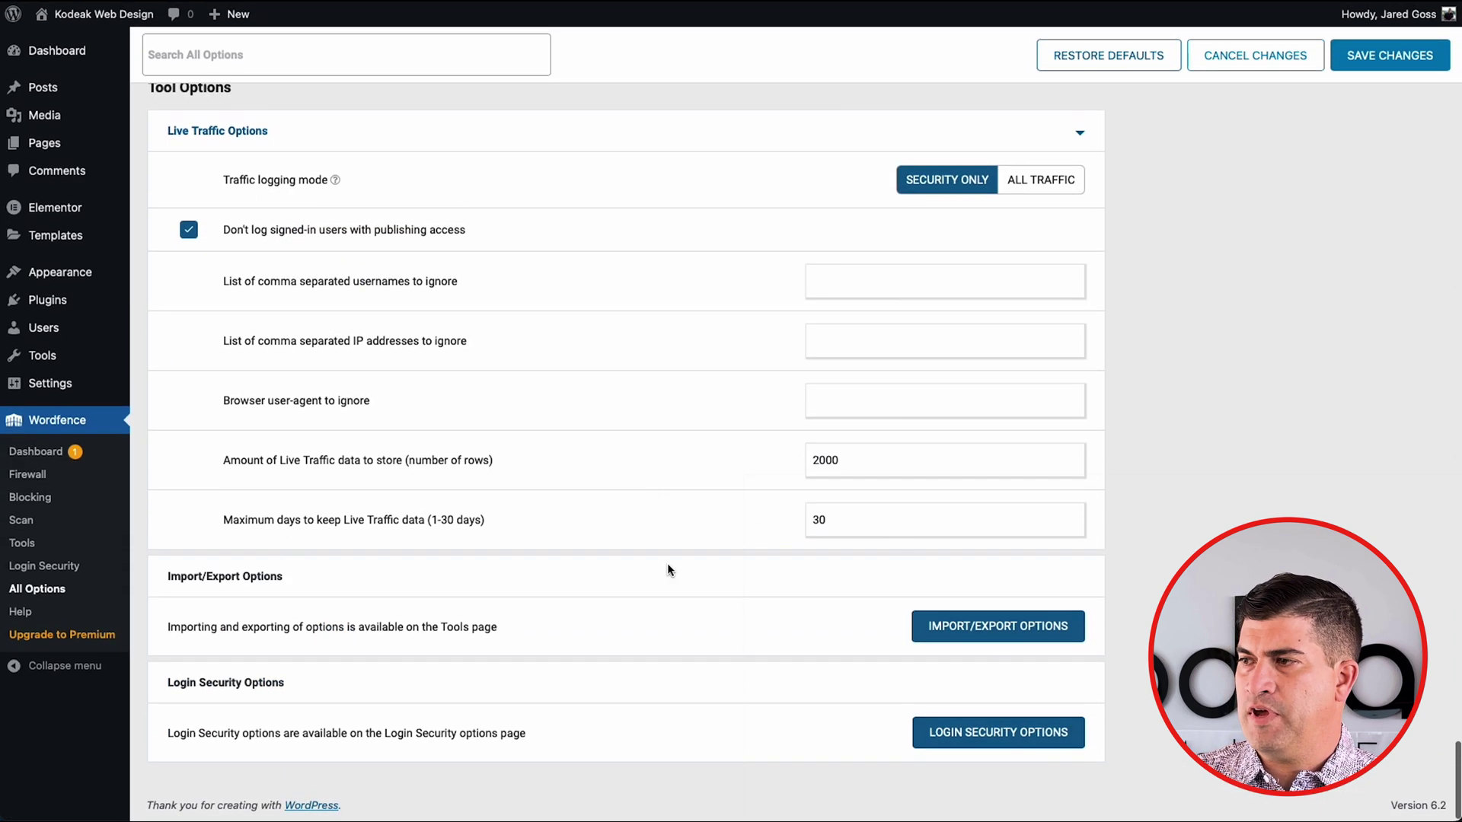
Export the site's Wordfence options and copy the export token.
{"action": "left_click", "coordinate": [985, 637]}
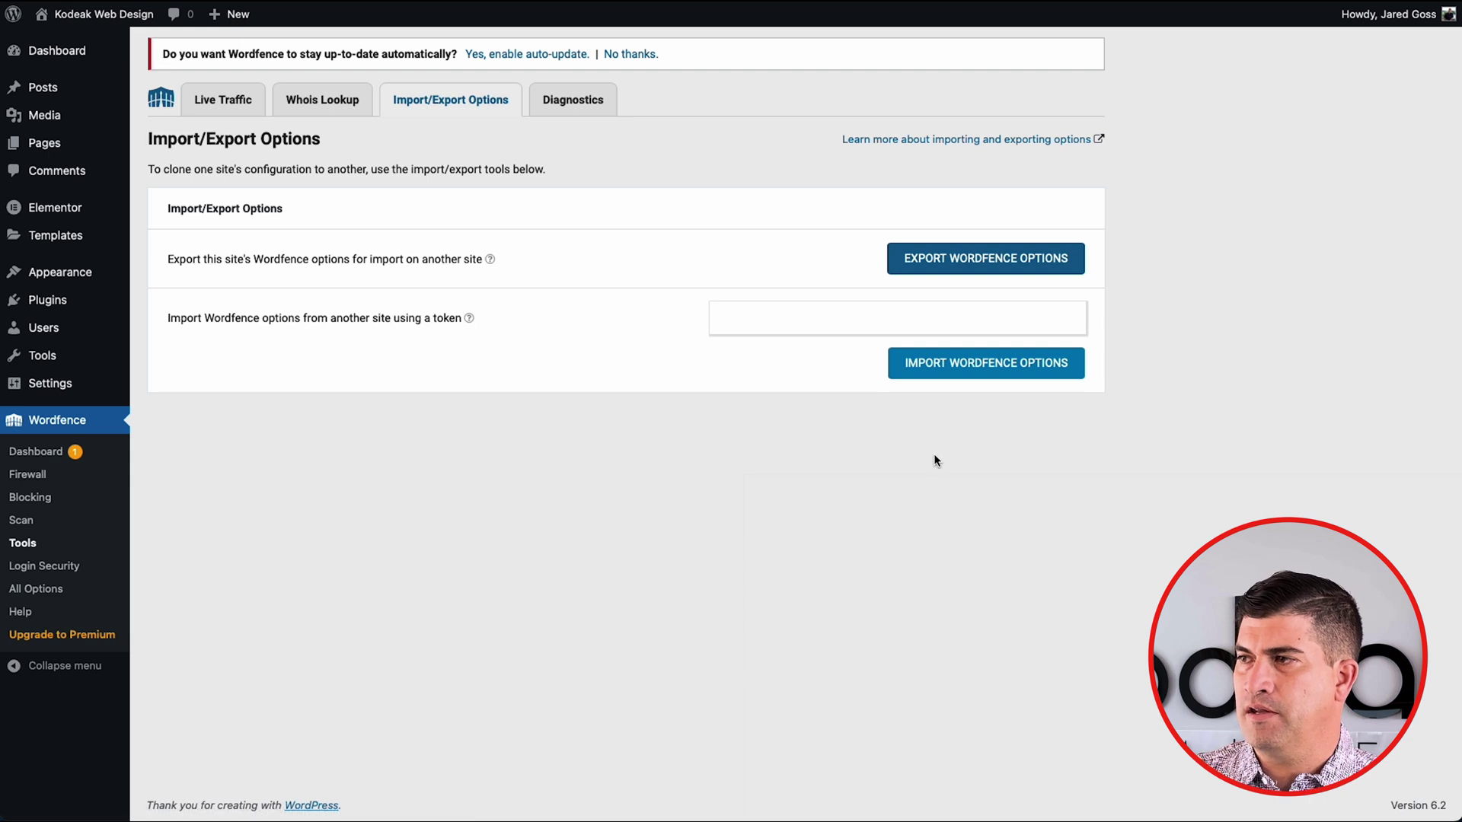
{"action": "left_click", "coordinate": [939, 261]}
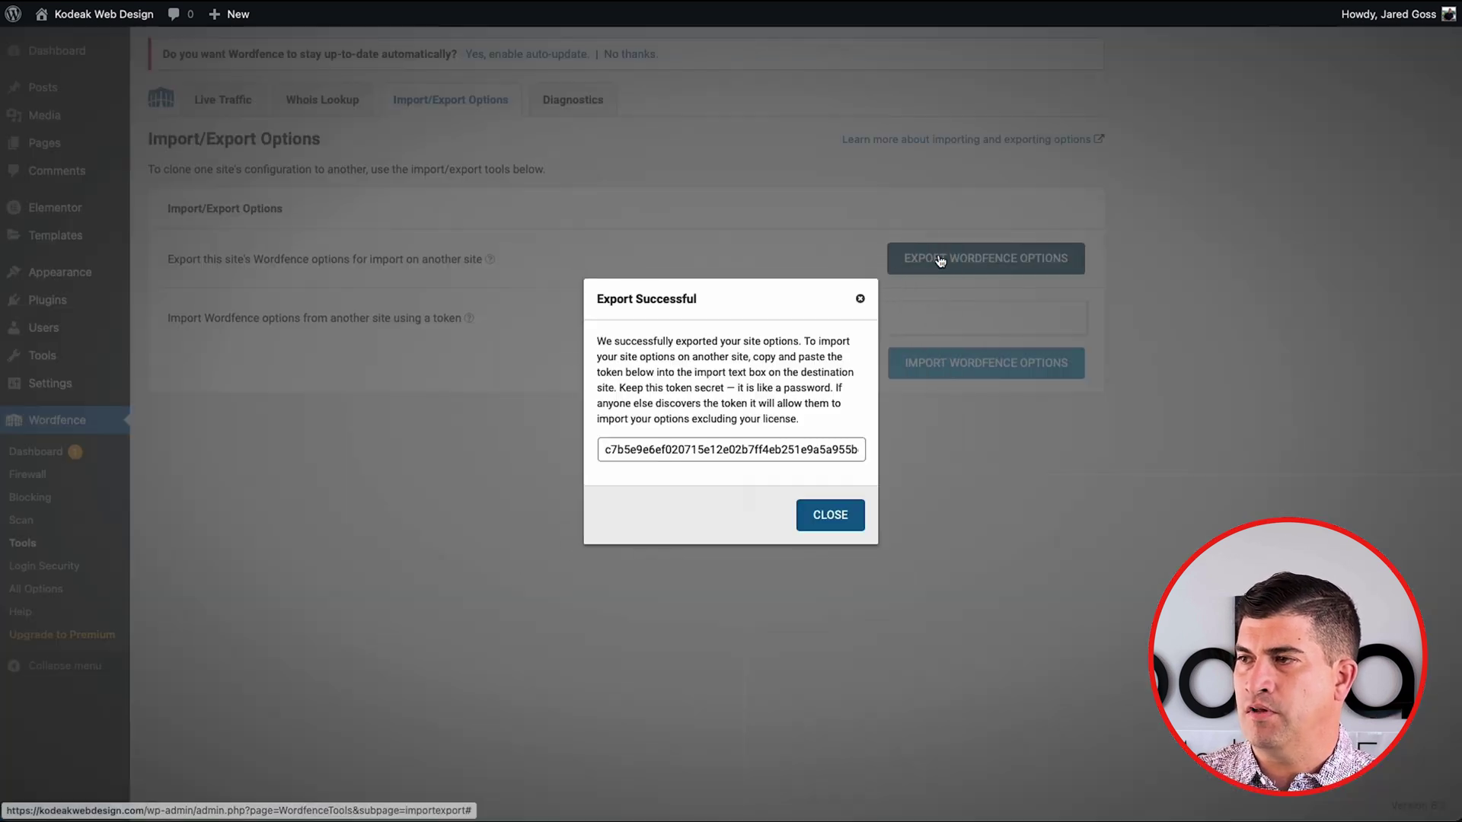
{"action": "left_click", "coordinate": [779, 455]}
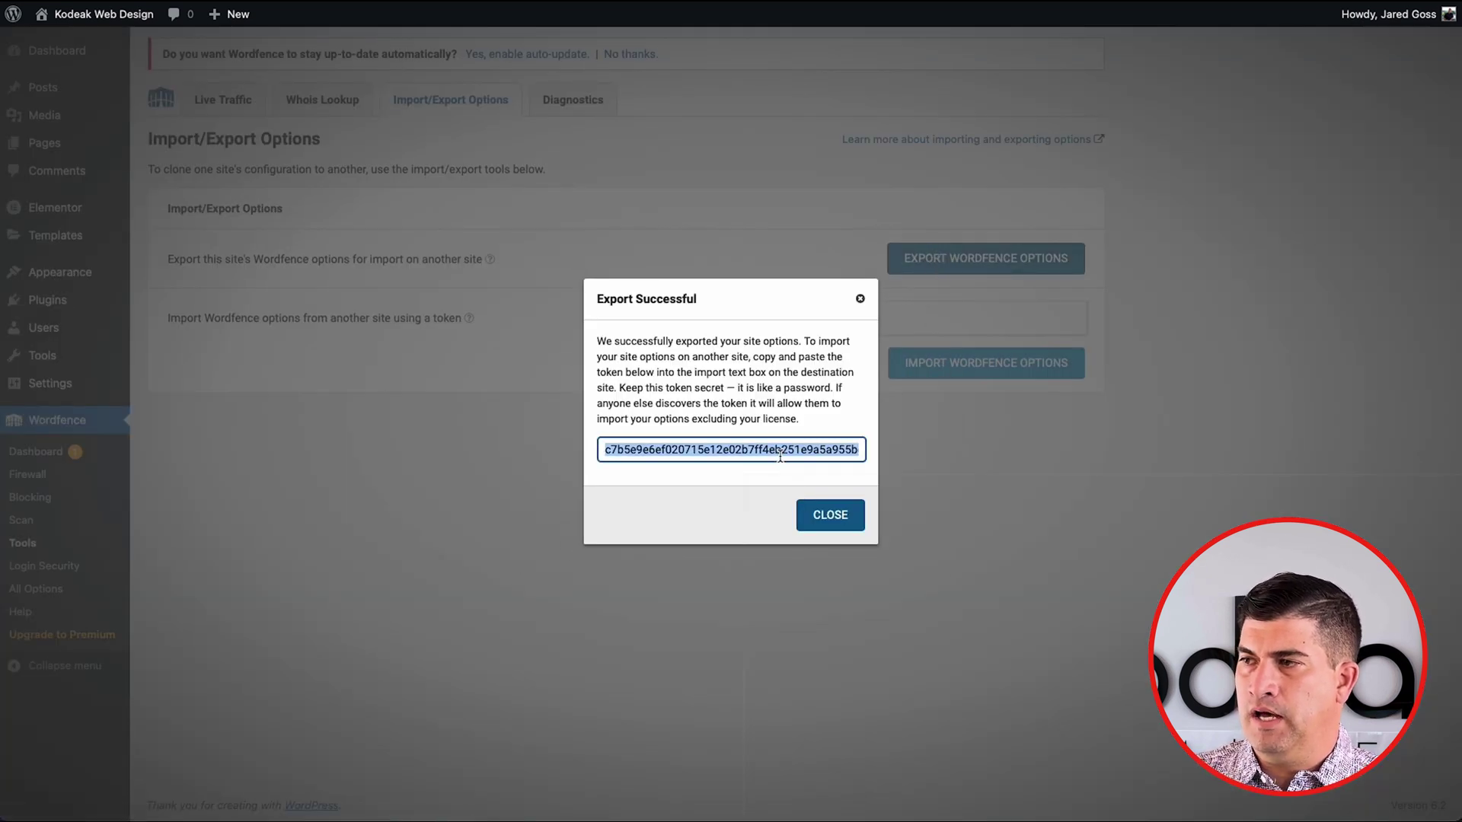
{"action": "left_click", "coordinate": [830, 515]}
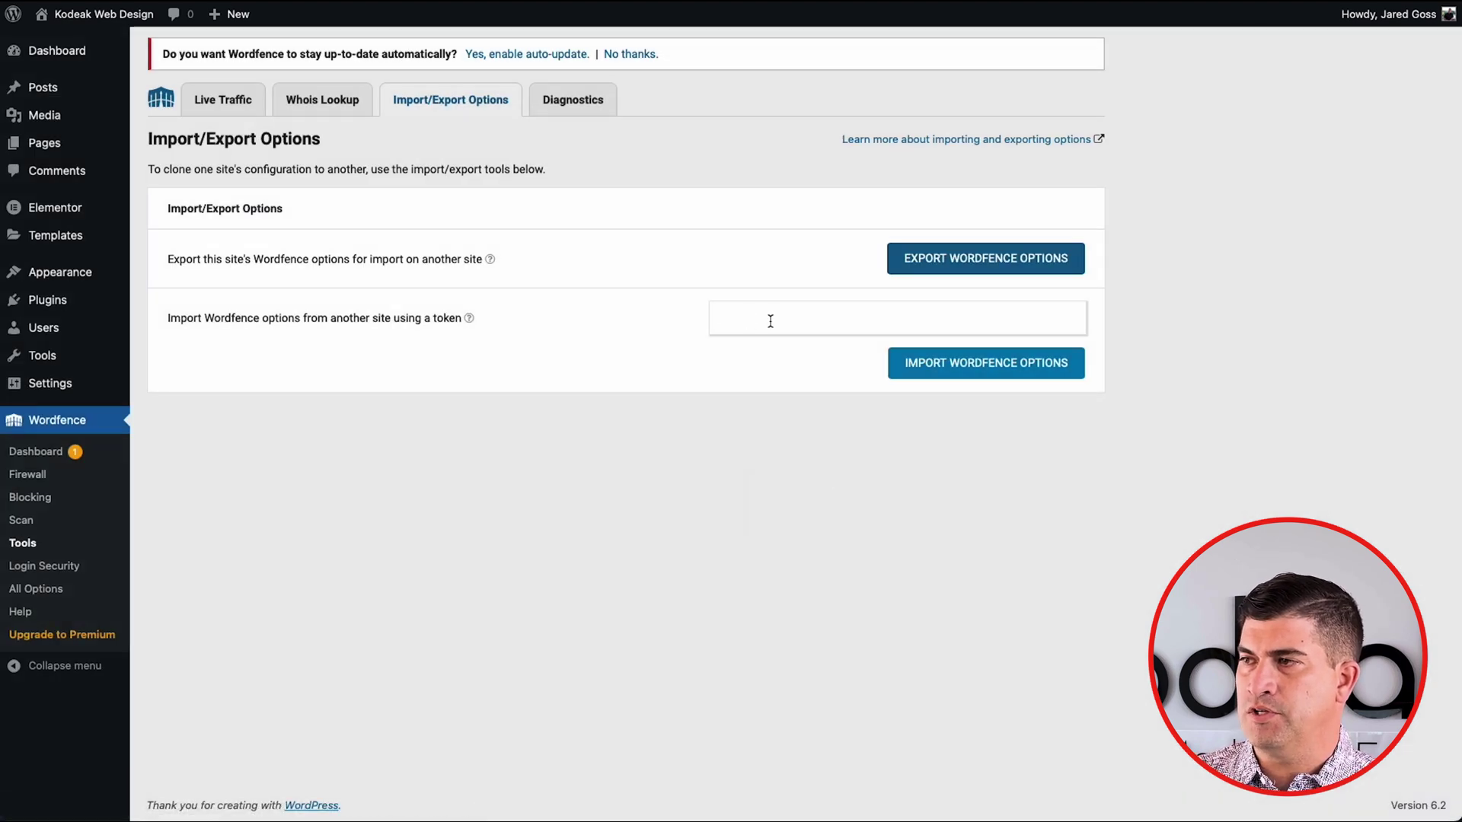
Paste the token into the Import Wordfence options field, then delete it so the field is empty.
{"action": "left_click", "coordinate": [771, 321]}
{"action": "key", "text": "super+v"}
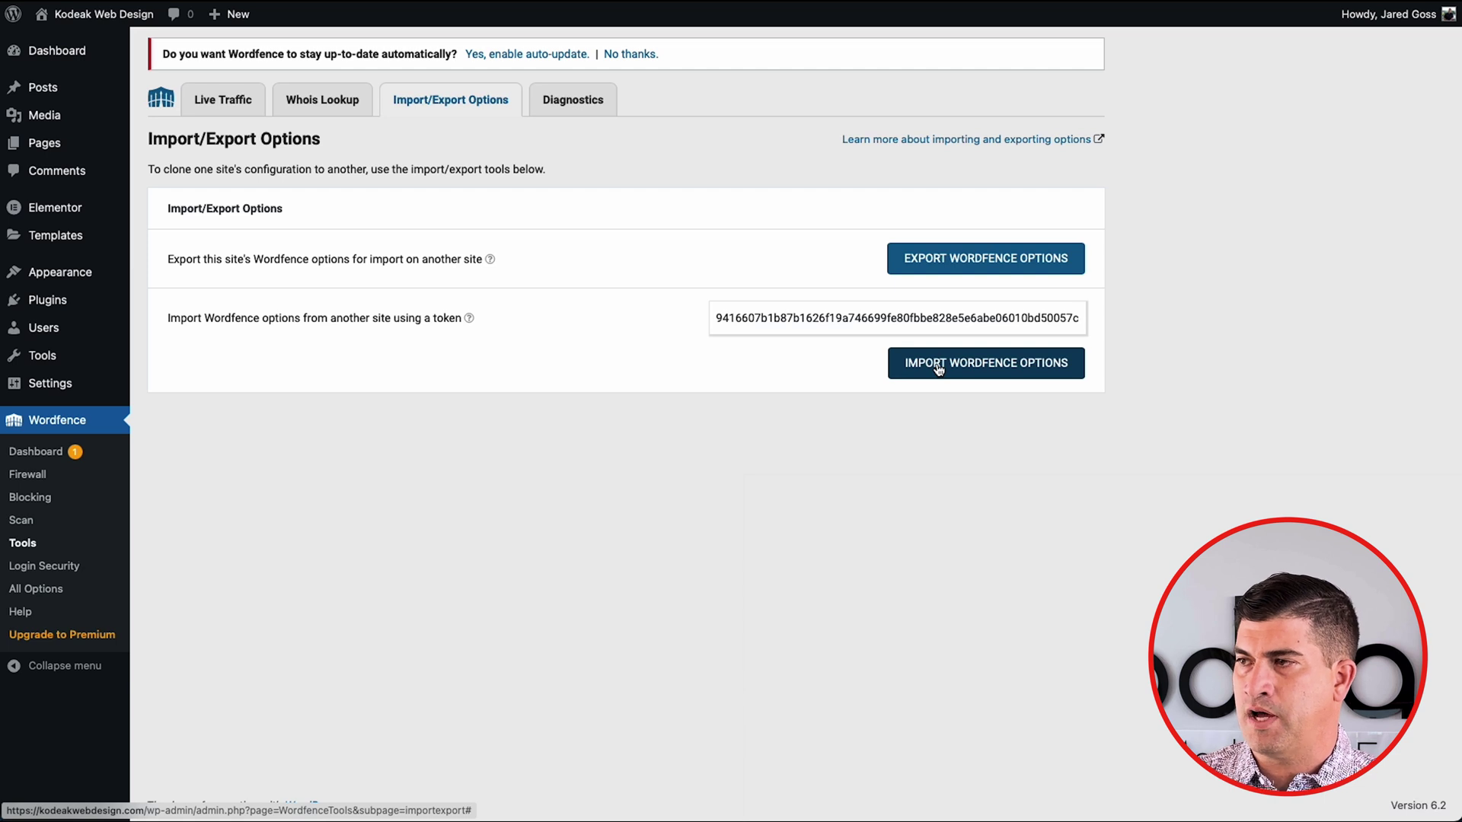
{"action": "double_click", "coordinate": [907, 321]}
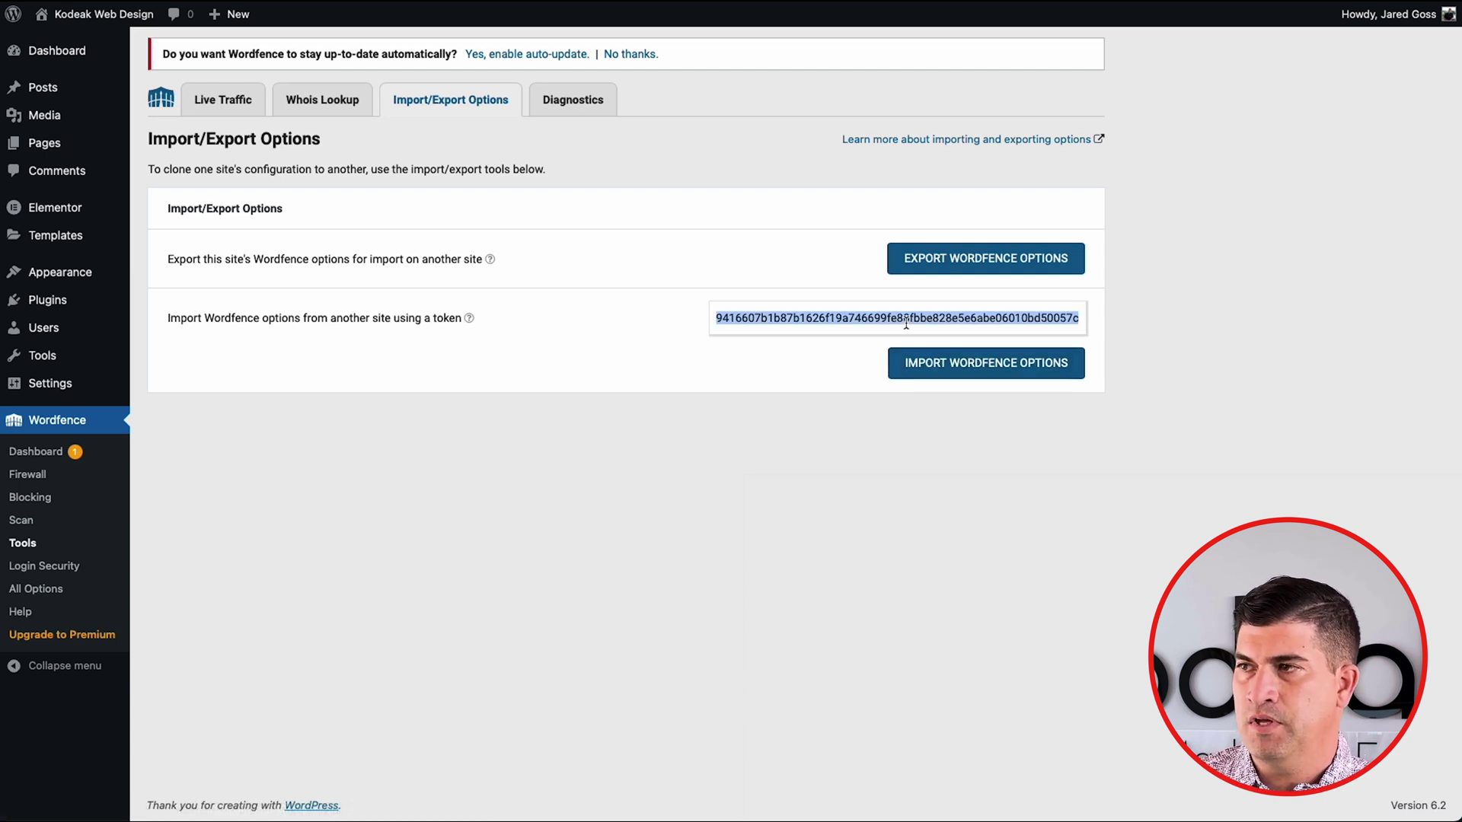
{"action": "key", "text": "BackSpace"}
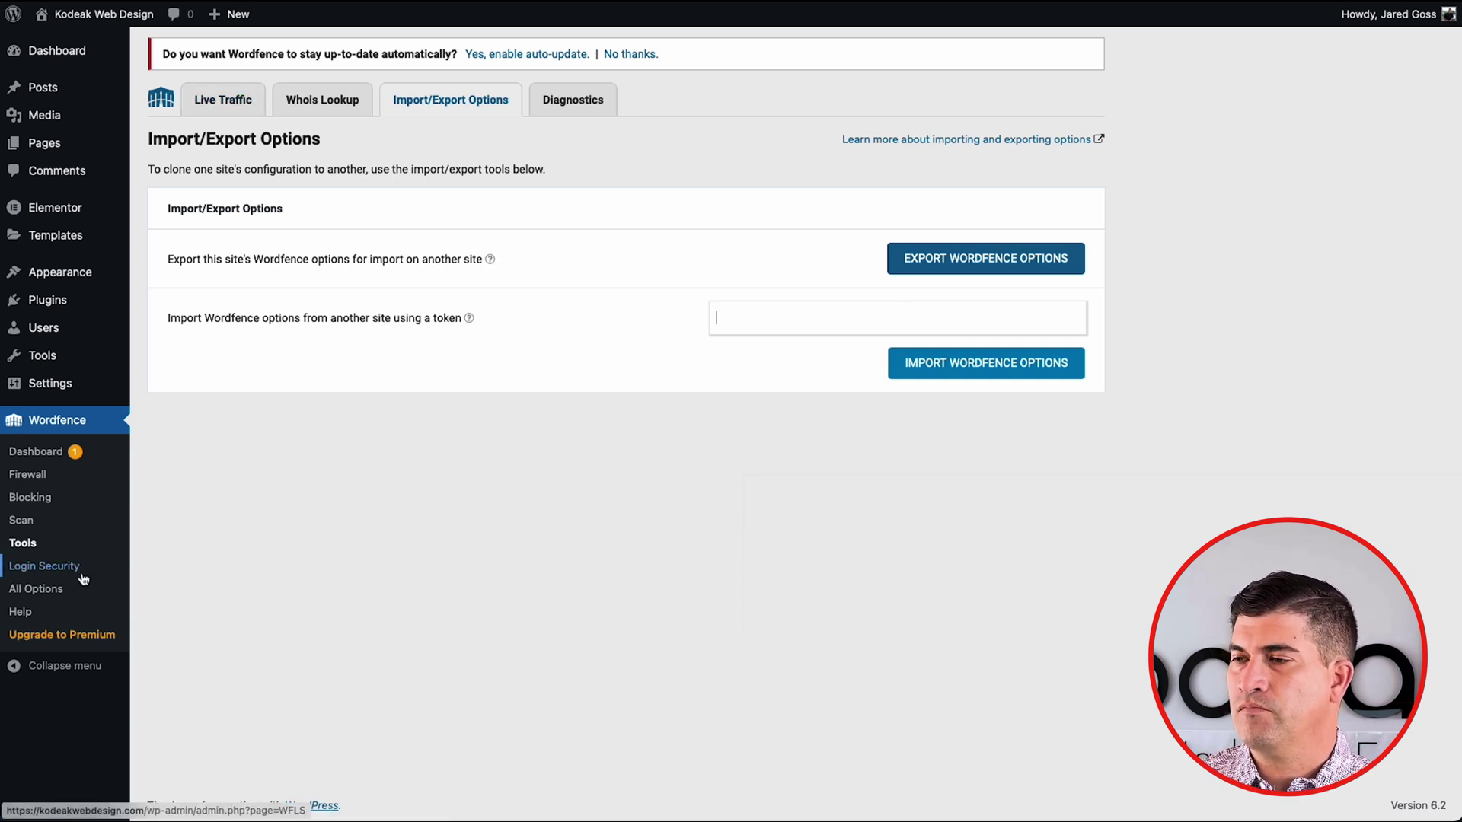
{"action": "left_click", "coordinate": [36, 453]}
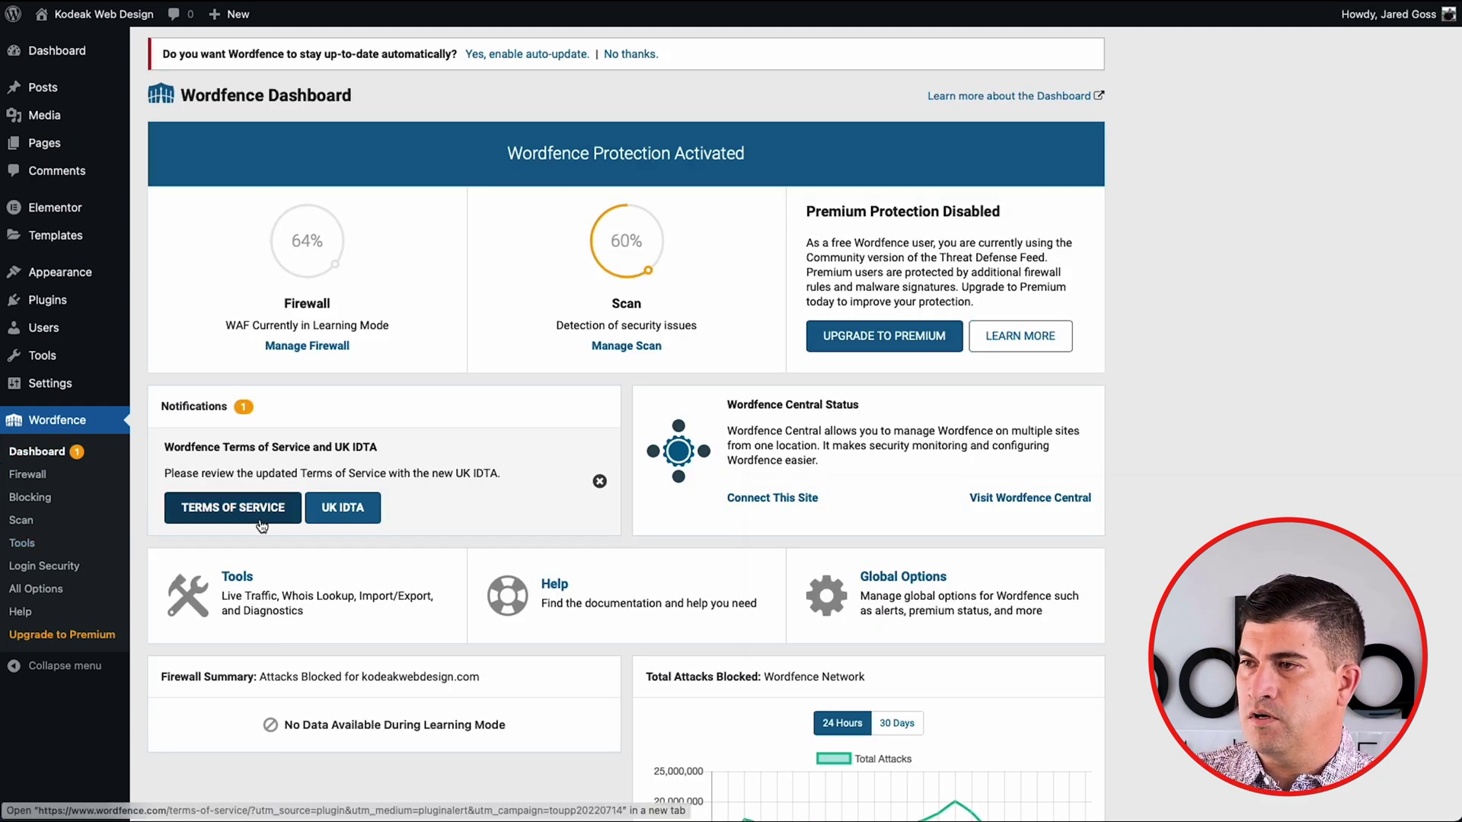
Dismiss the Terms of Service and UK IDTA notification on the Wordfence Dashboard.
{"action": "left_click", "coordinate": [598, 481]}
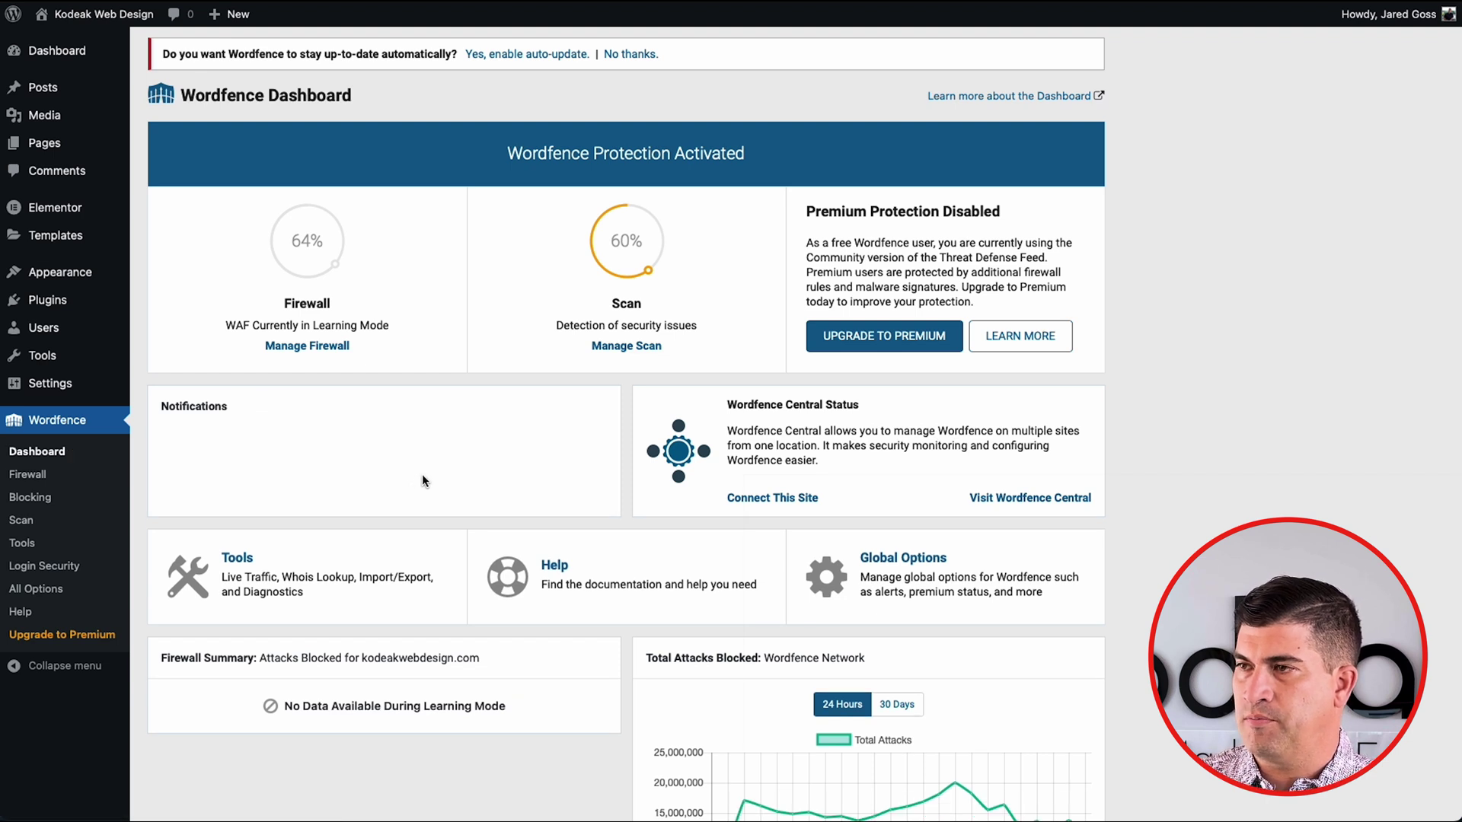
{"action": "scroll", "coordinate": [426, 465], "scroll_direction": "down", "scroll_amount": 1}
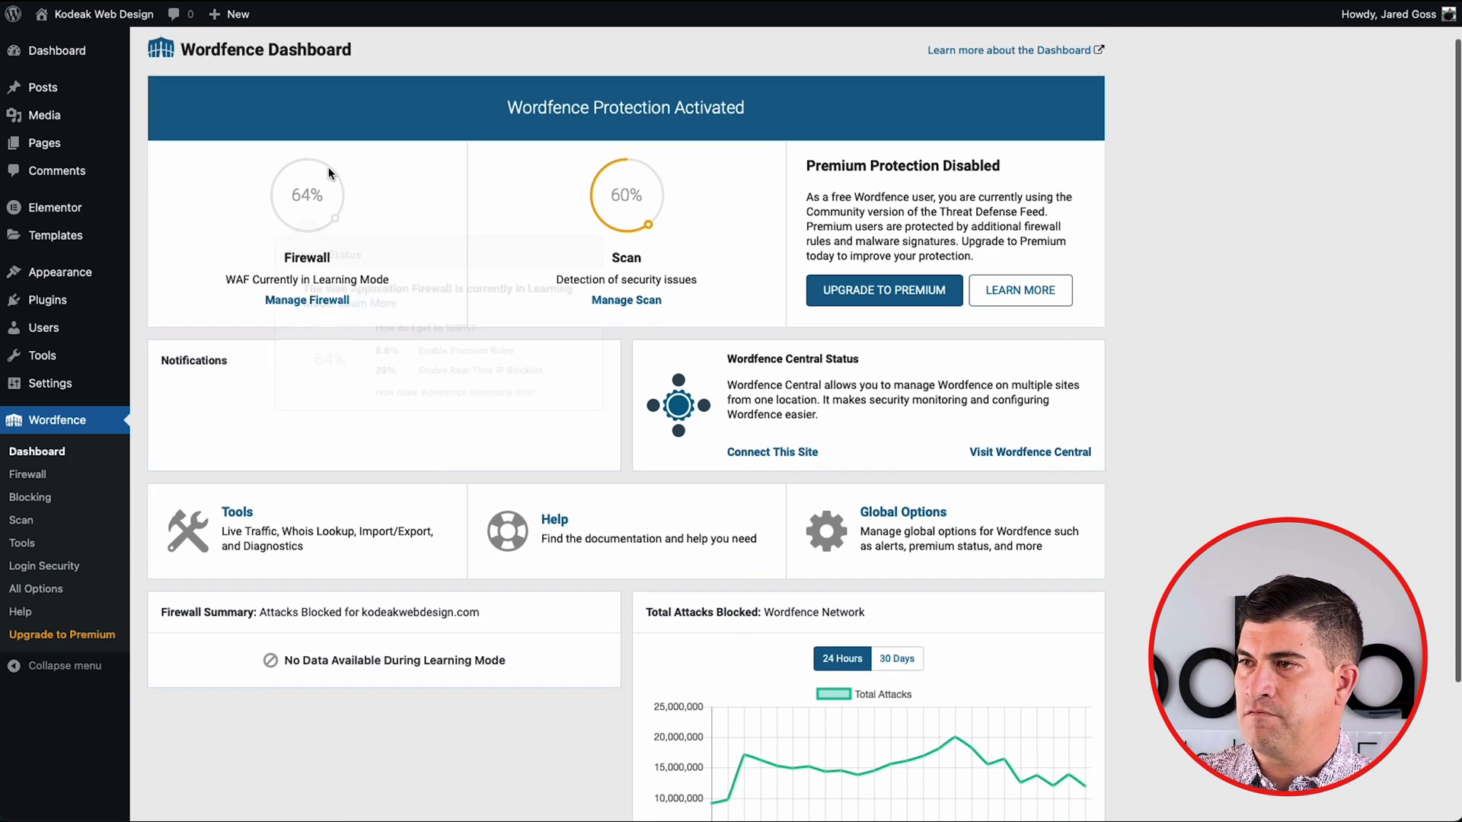
{"action": "mouse_move", "coordinate": [320, 183]}
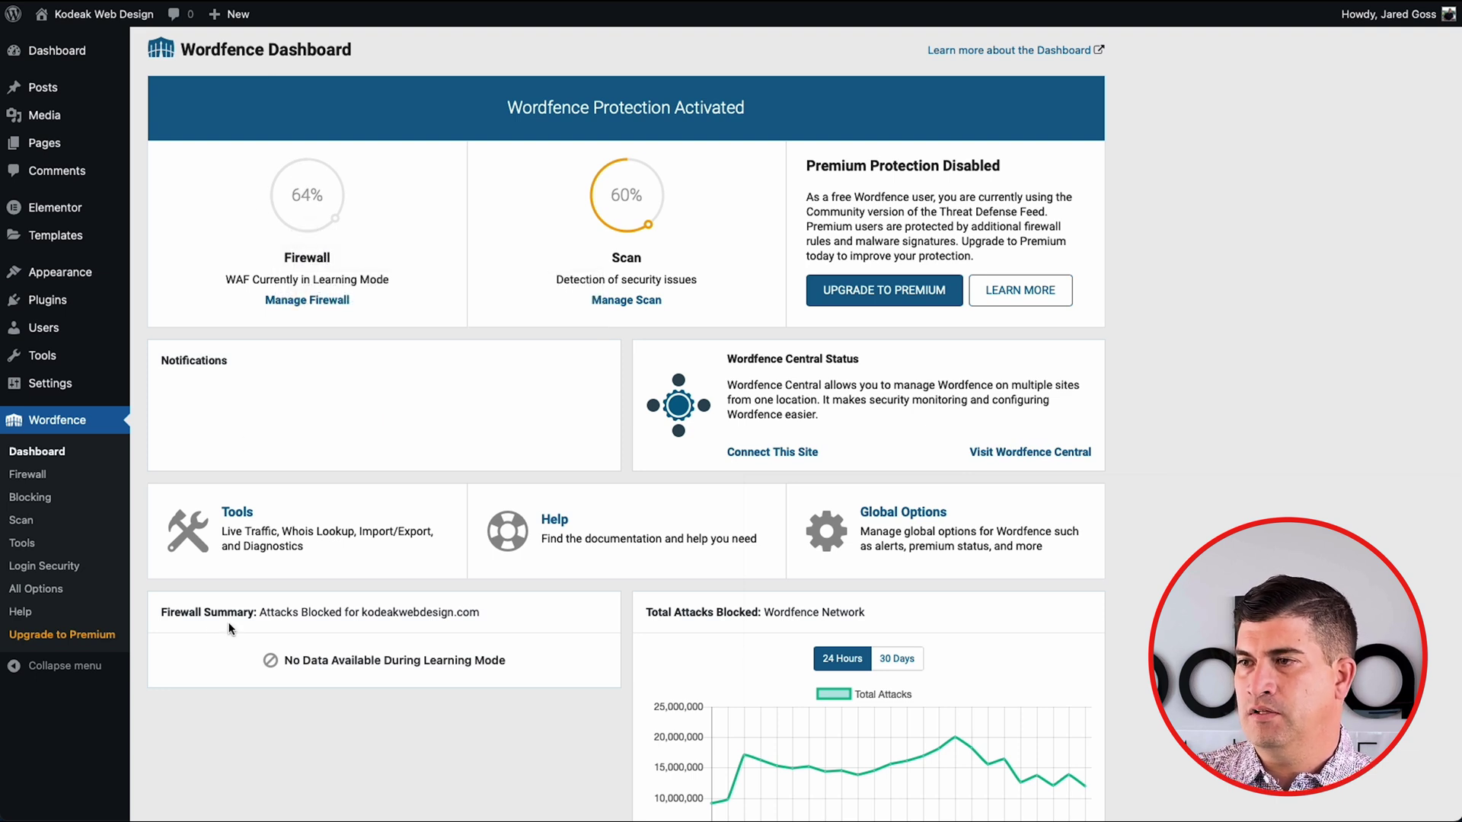
{"action": "left_click", "coordinate": [67, 574]}
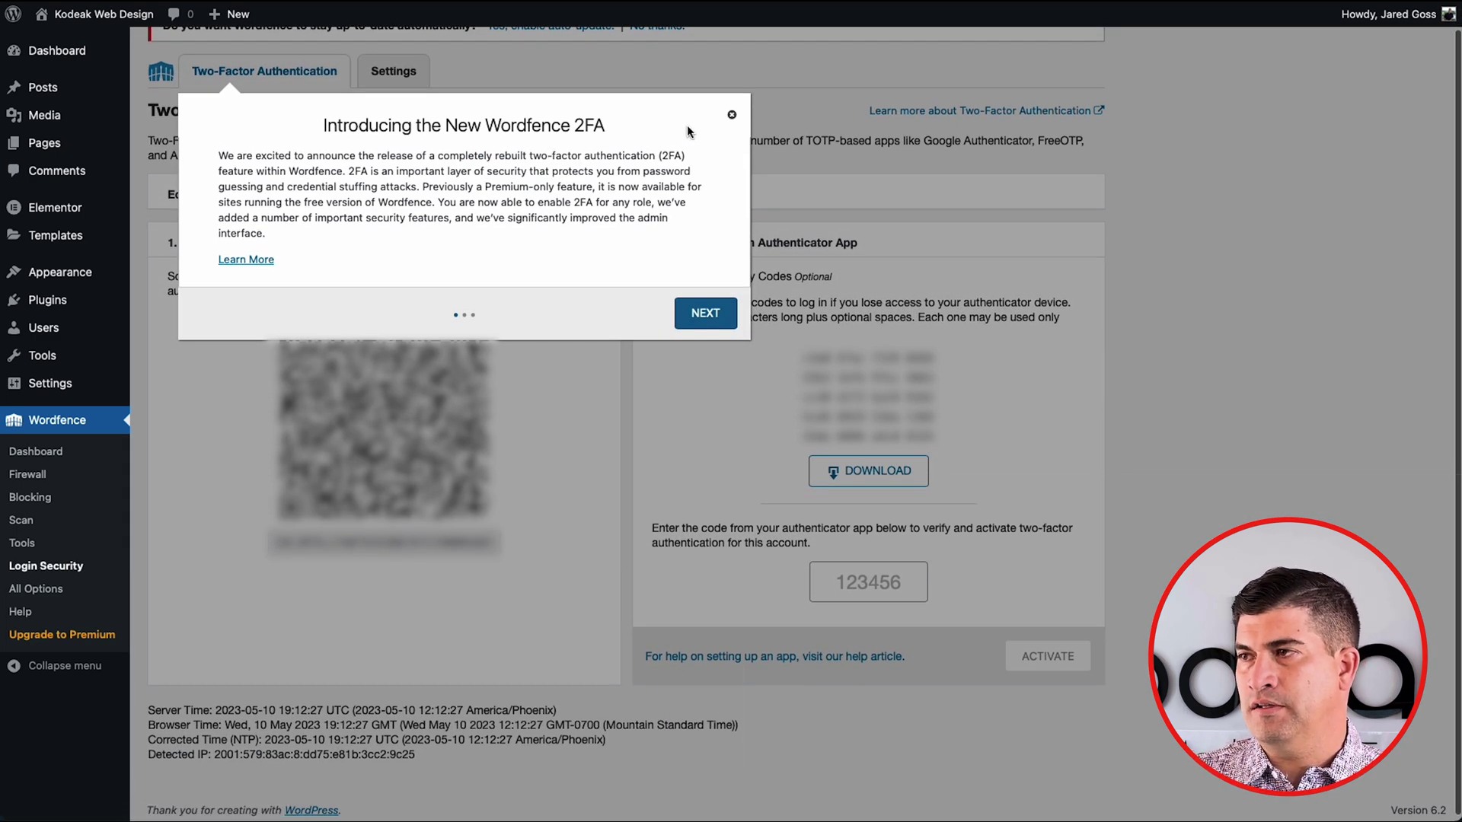
Download the 2FA recovery codes and activate two-factor authentication with the authenticator app code.
{"action": "left_click", "coordinate": [732, 114]}
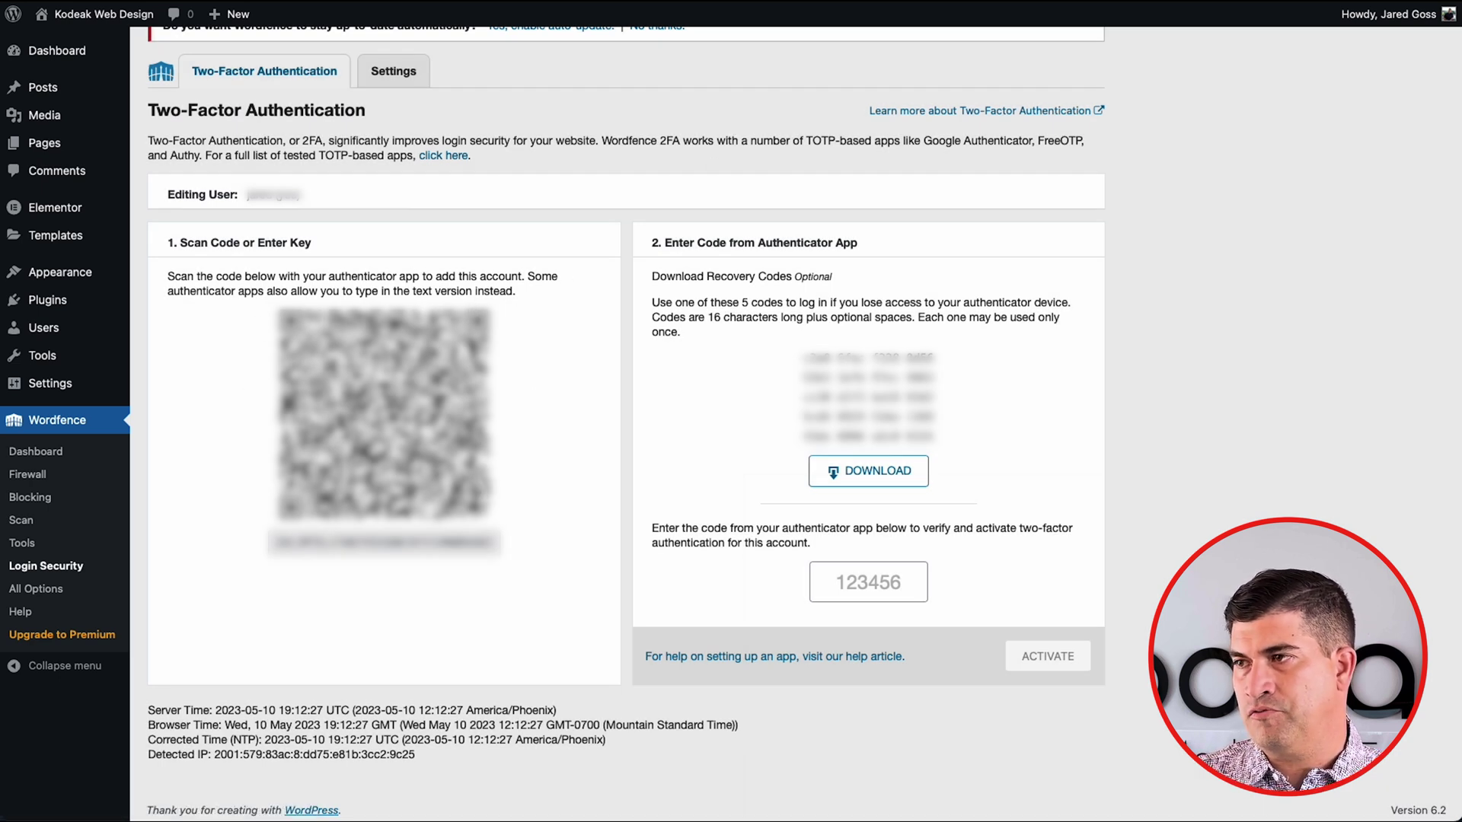
{"action": "left_click", "coordinate": [878, 476]}
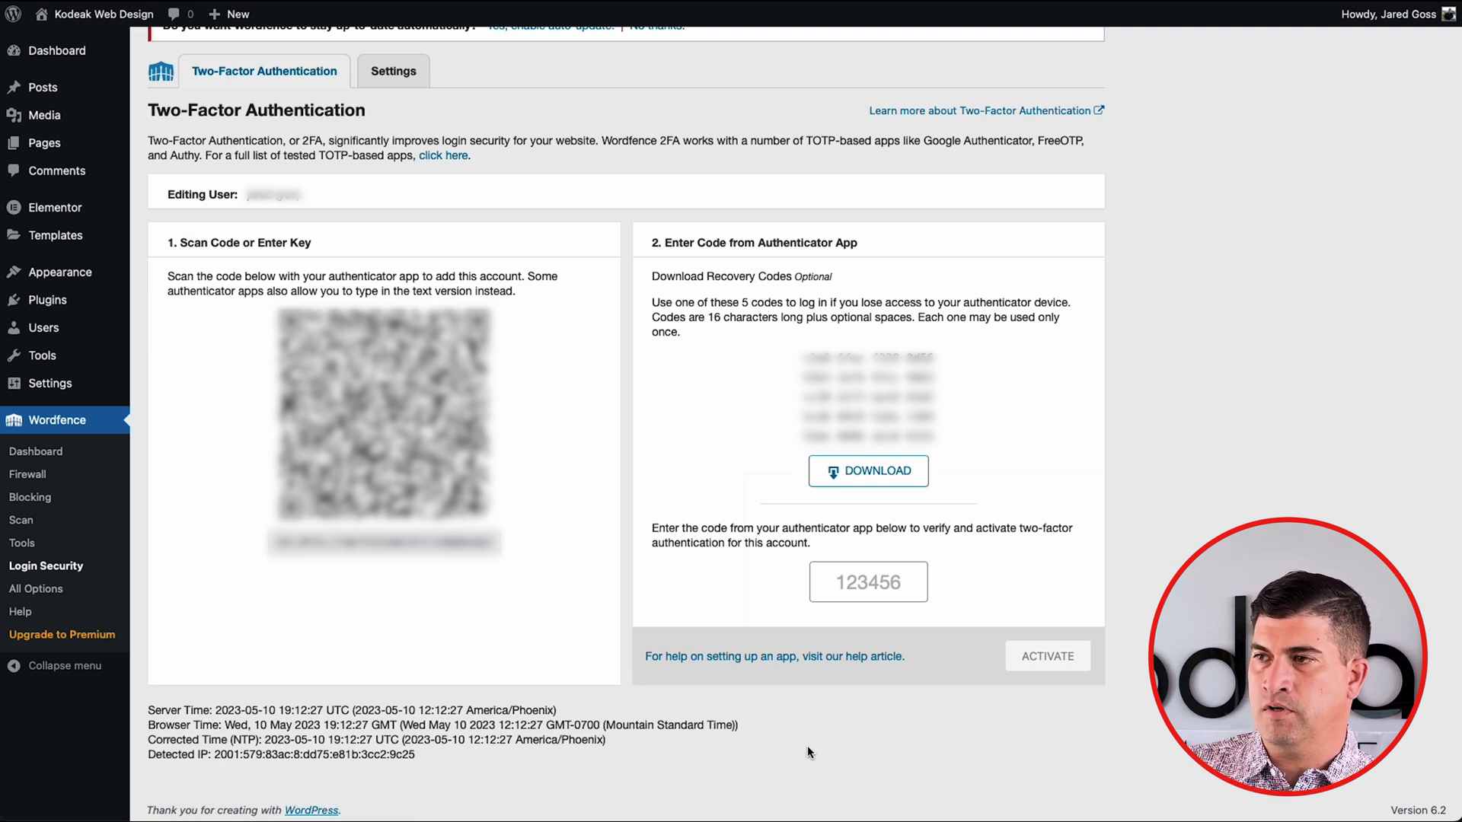
{"action": "left_click", "coordinate": [842, 584]}
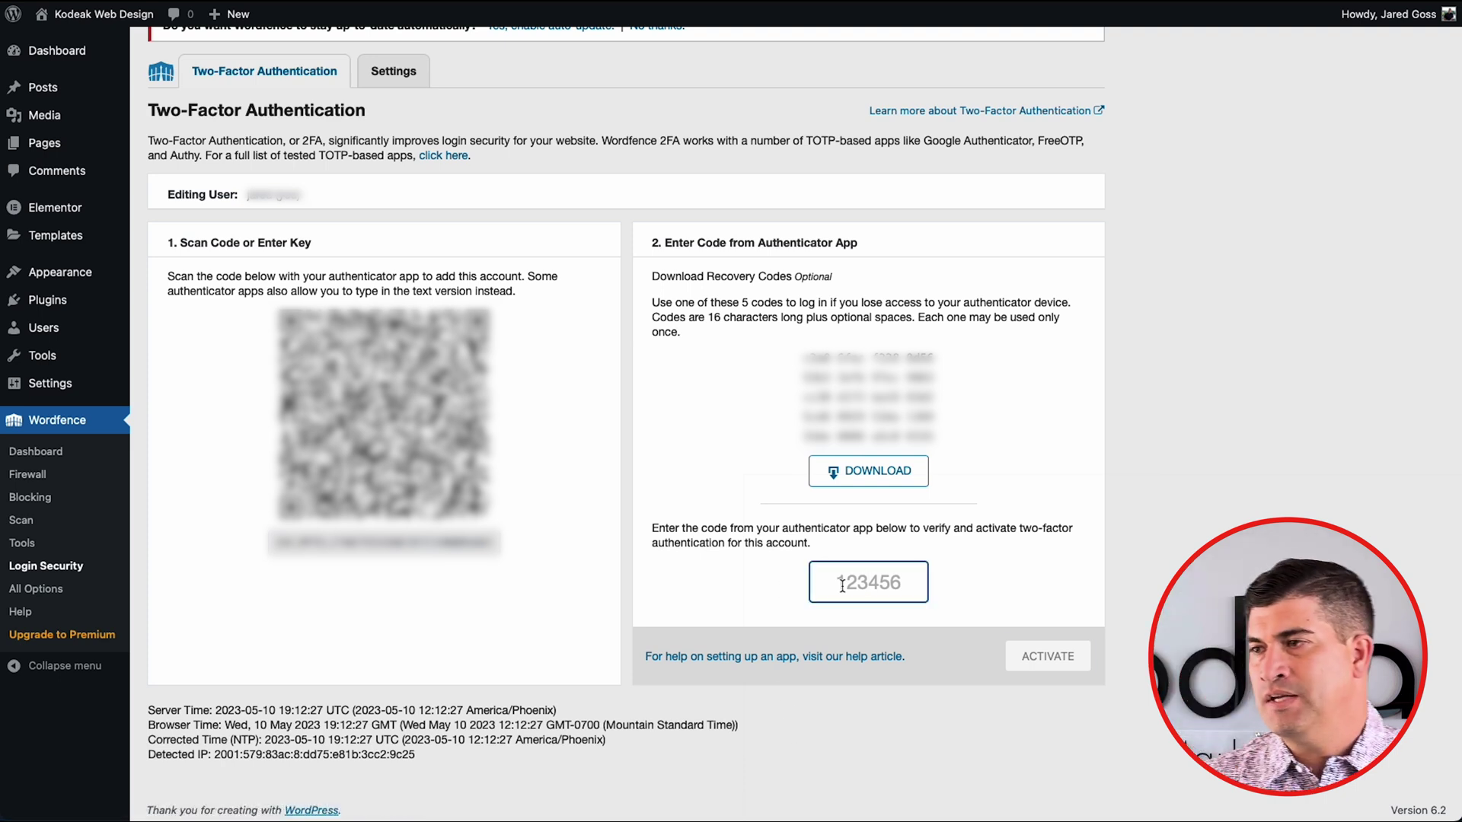
{"action": "left_click", "coordinate": [1050, 654]}
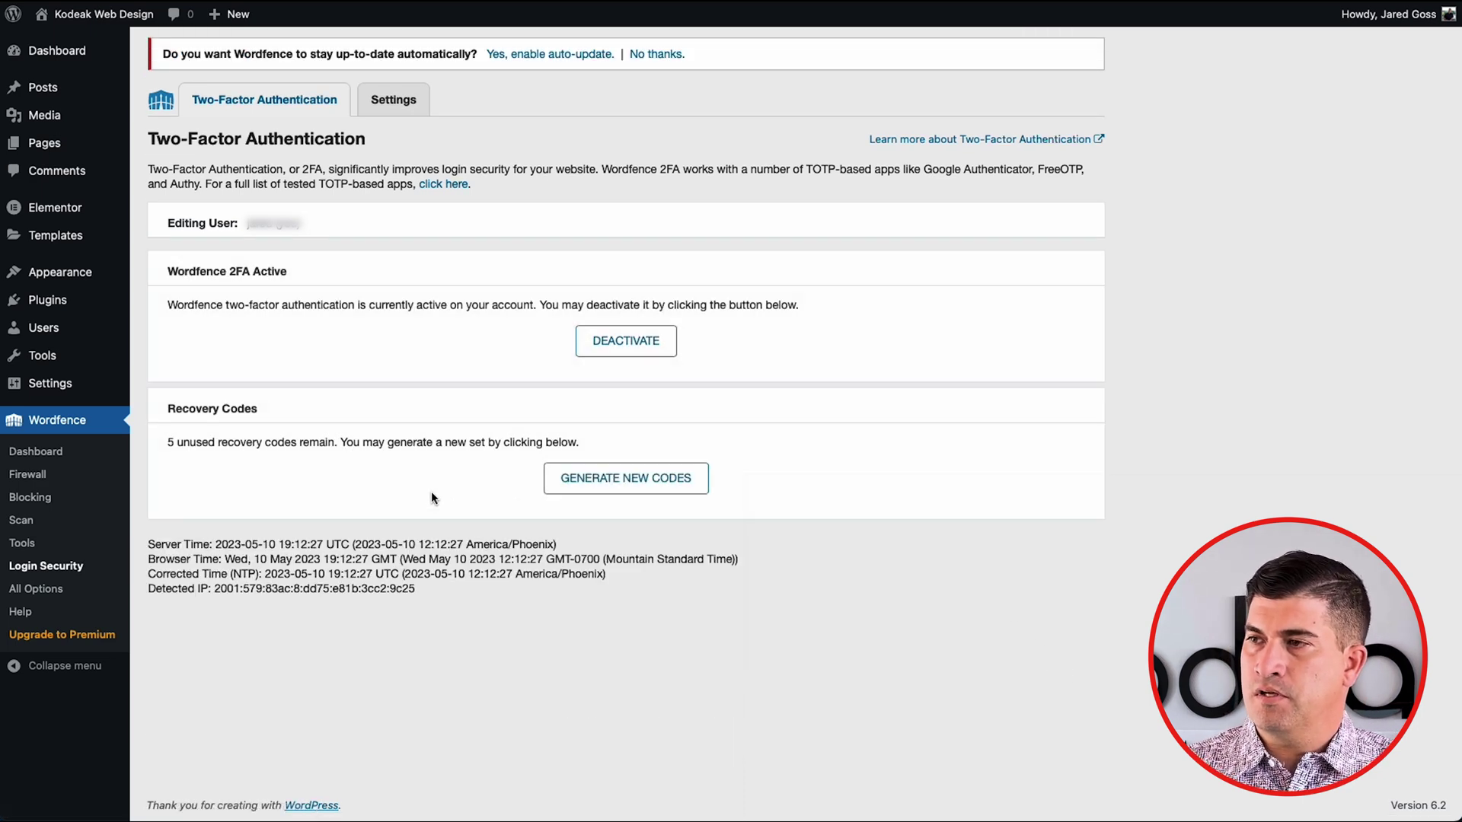
Make 2FA required for administrators and allow remembering devices for 30 days.
{"action": "left_click", "coordinate": [393, 99]}
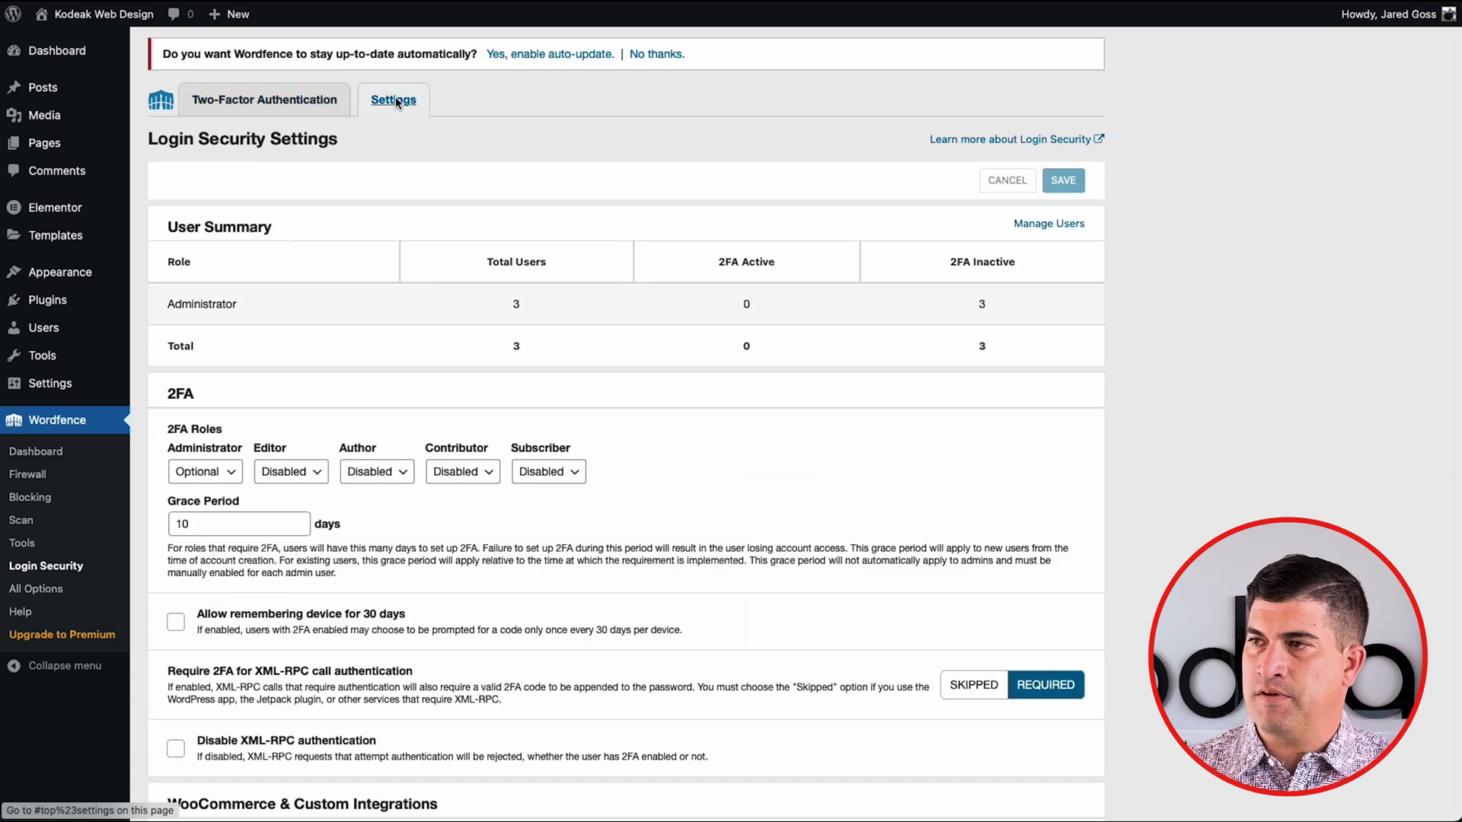
{"action": "left_click", "coordinate": [202, 472]}
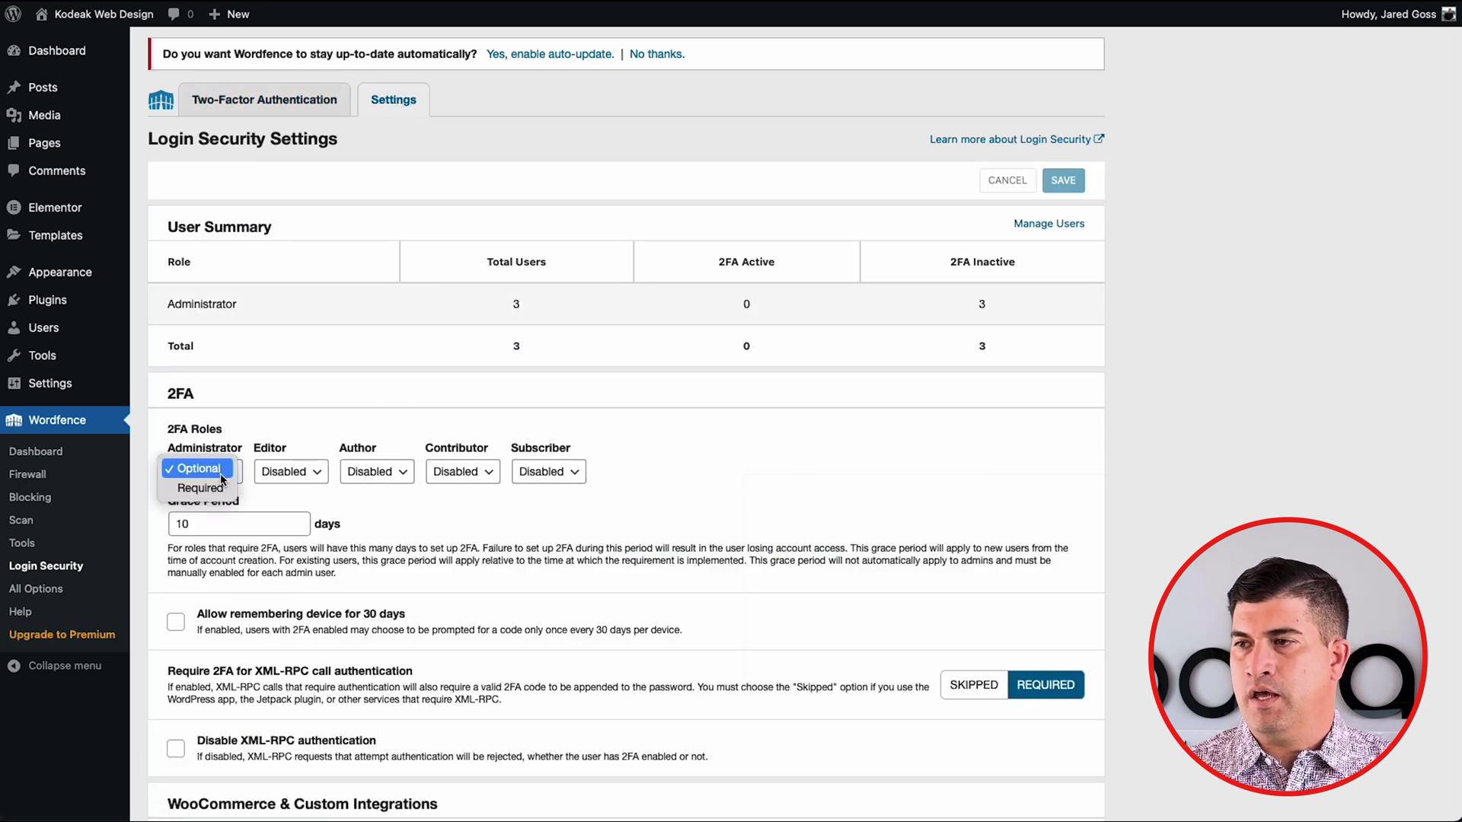
{"action": "left_click", "coordinate": [214, 493]}
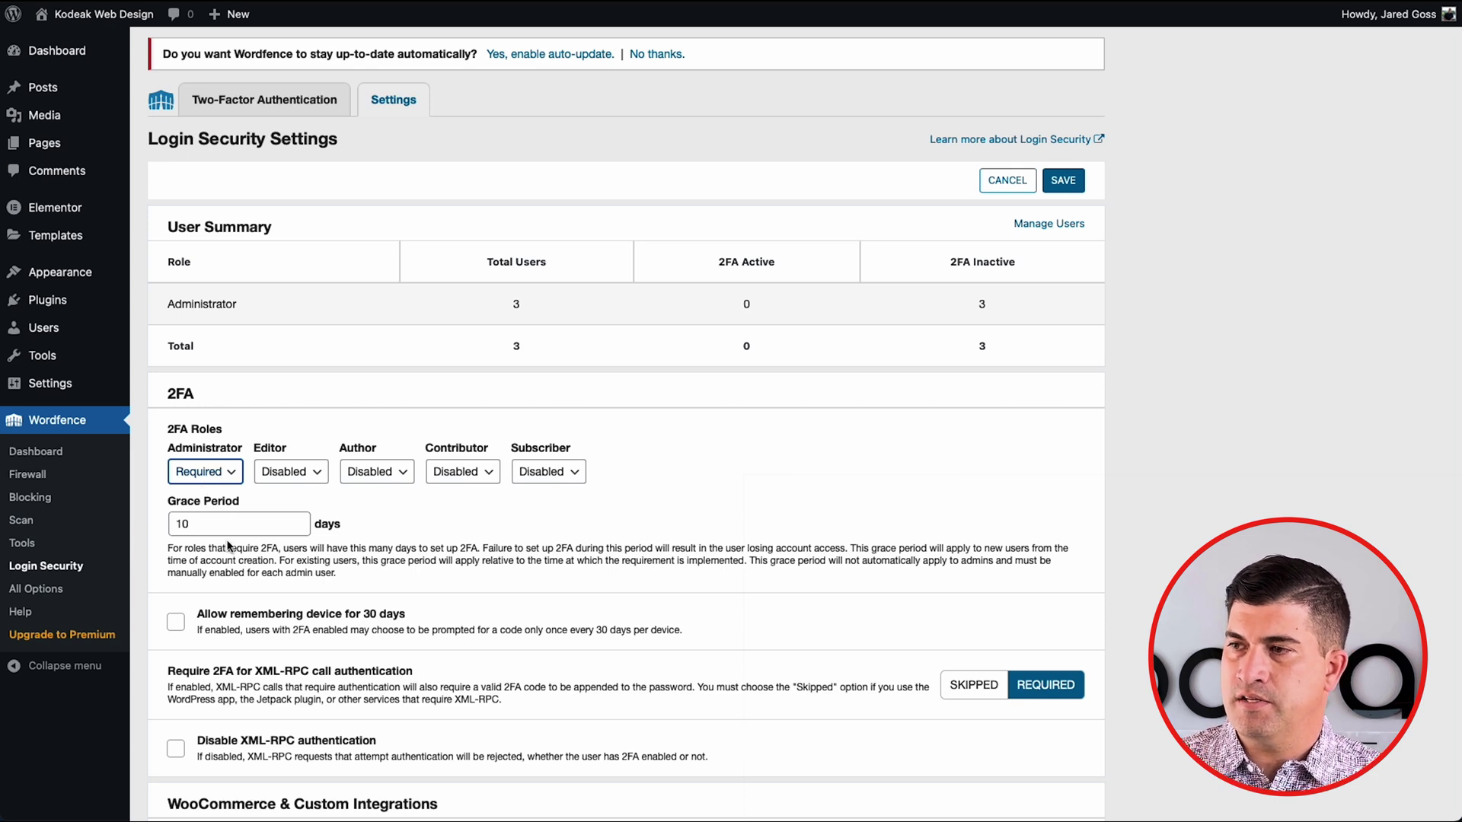
{"action": "scroll", "coordinate": [228, 545], "scroll_direction": "down", "scroll_amount": 3}
{"action": "left_click", "coordinate": [175, 477]}
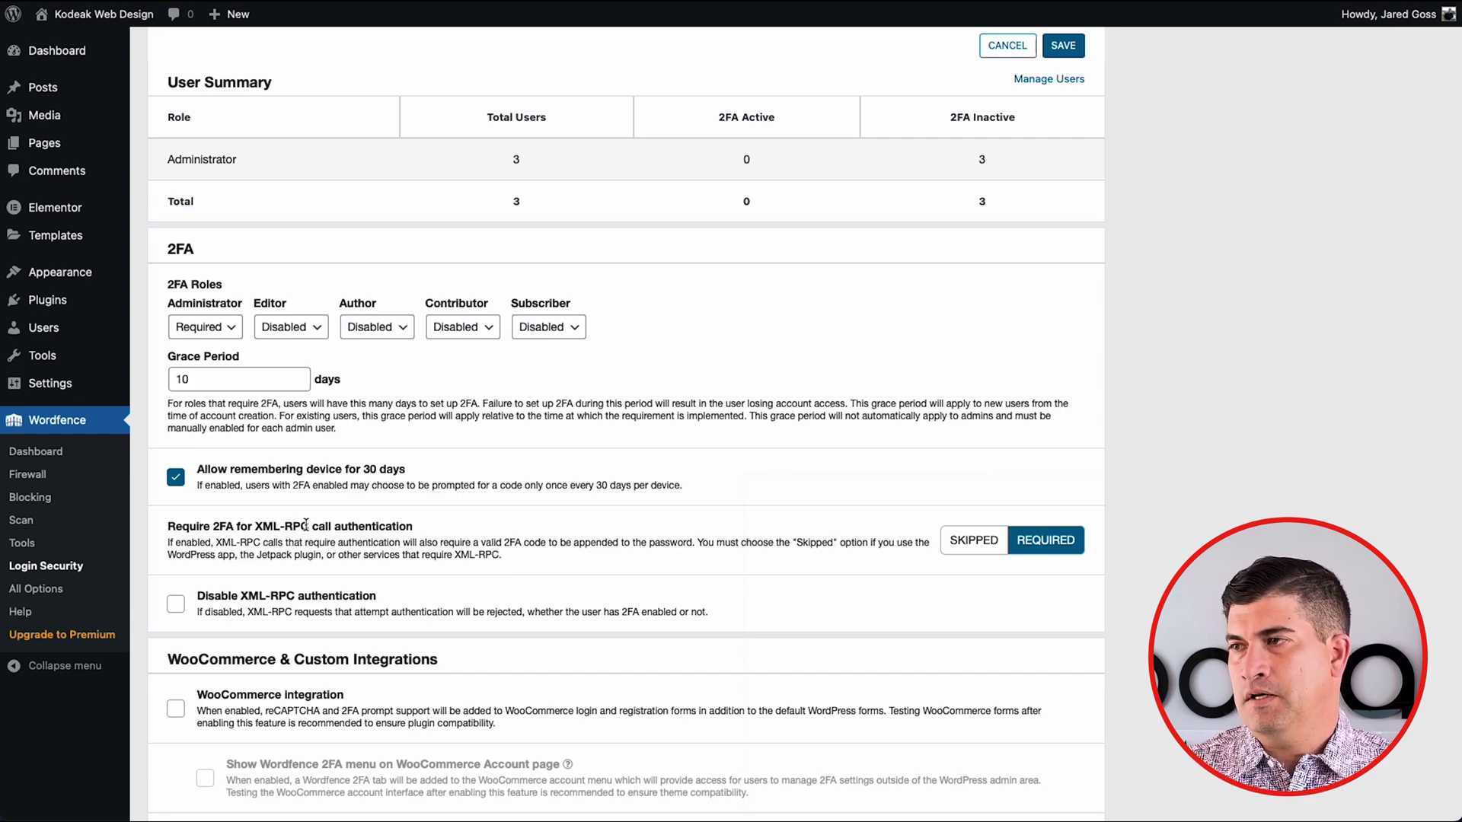
Leave reCAPTCHA off, save the login security settings, and decline the auto-update prompt.
{"action": "scroll", "coordinate": [309, 525], "scroll_direction": "down", "scroll_amount": 10}
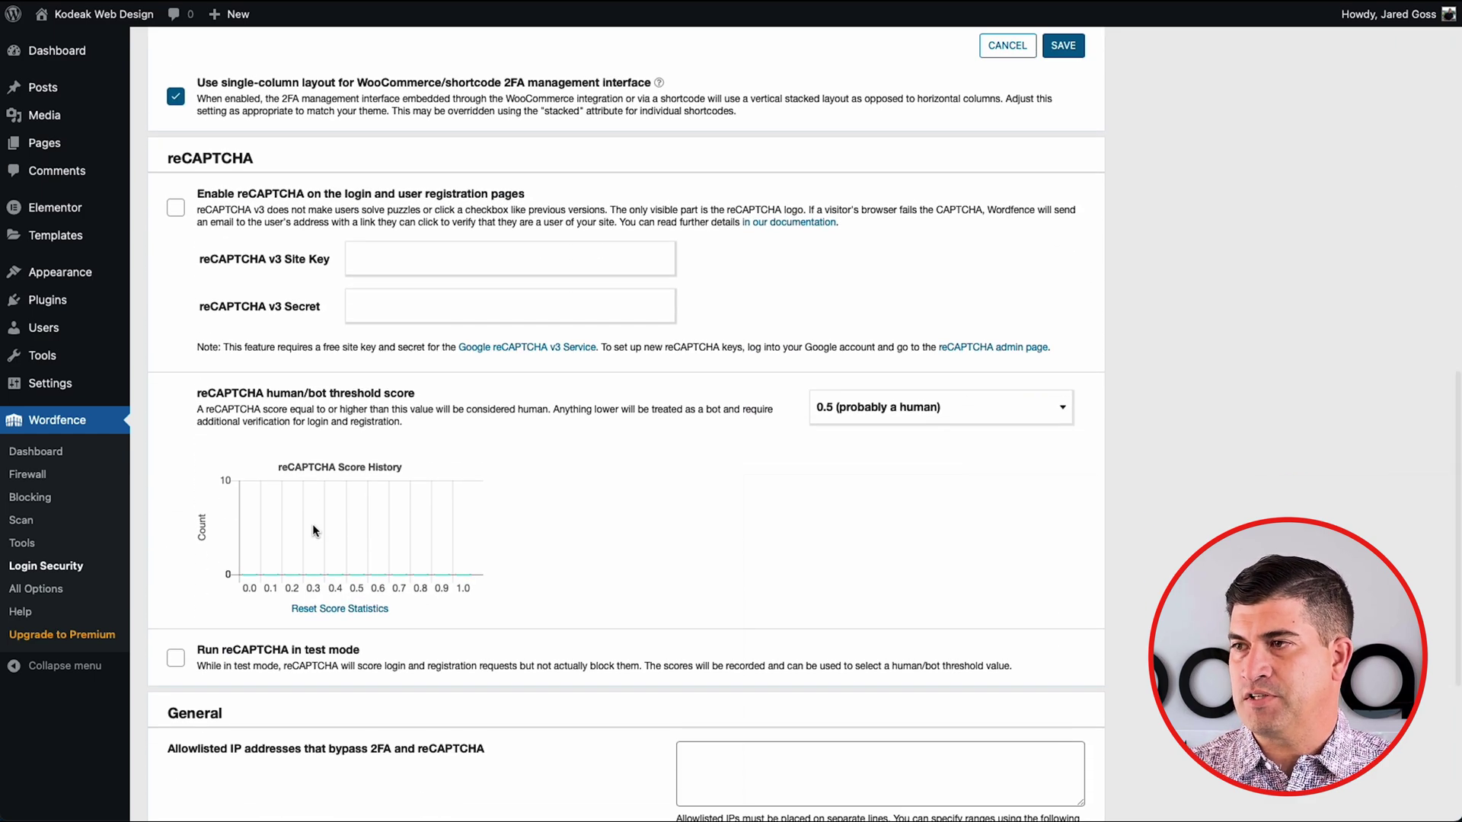
{"action": "left_click", "coordinate": [177, 211]}
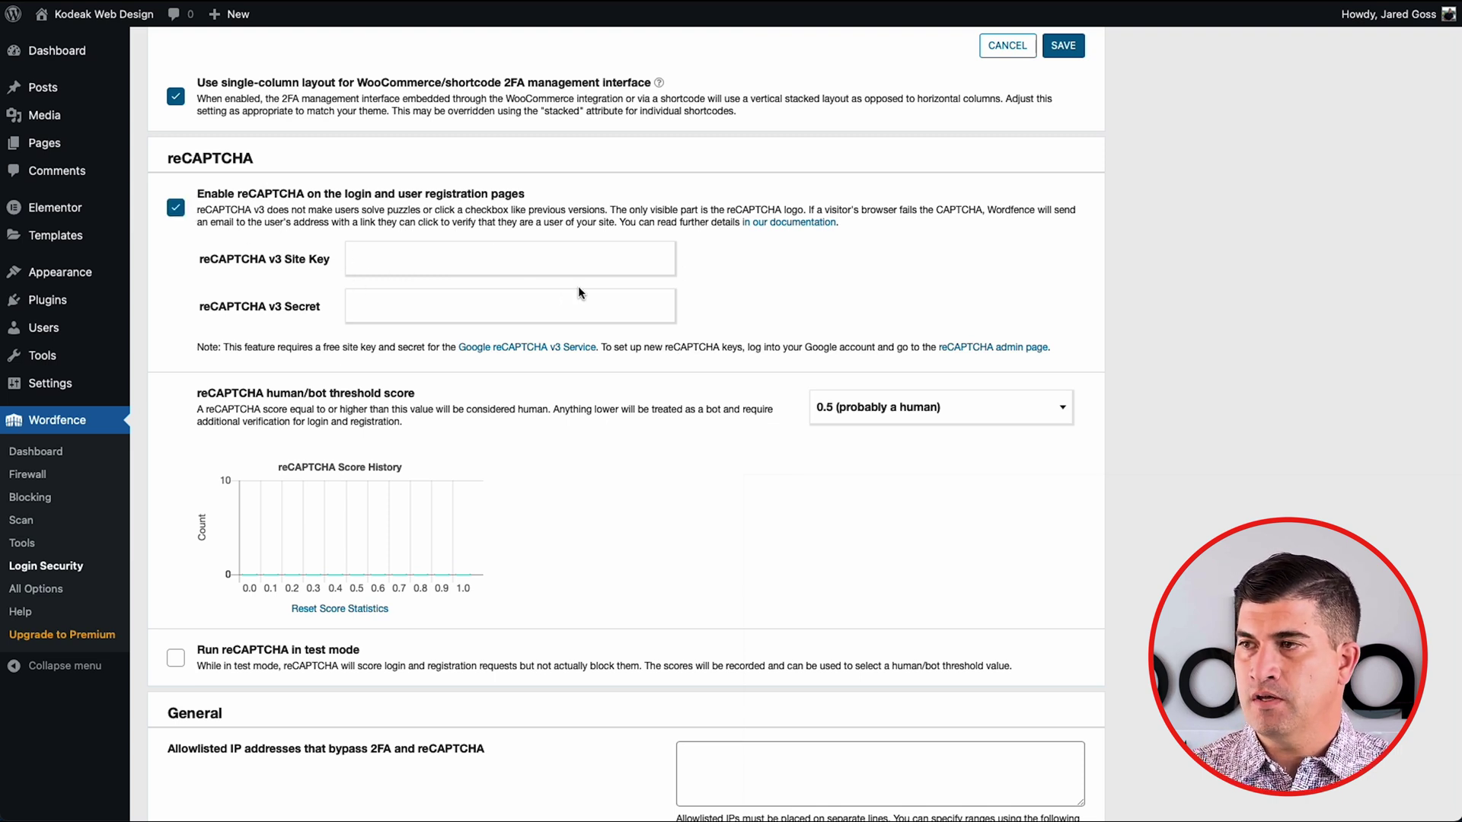
{"action": "left_click", "coordinate": [177, 211]}
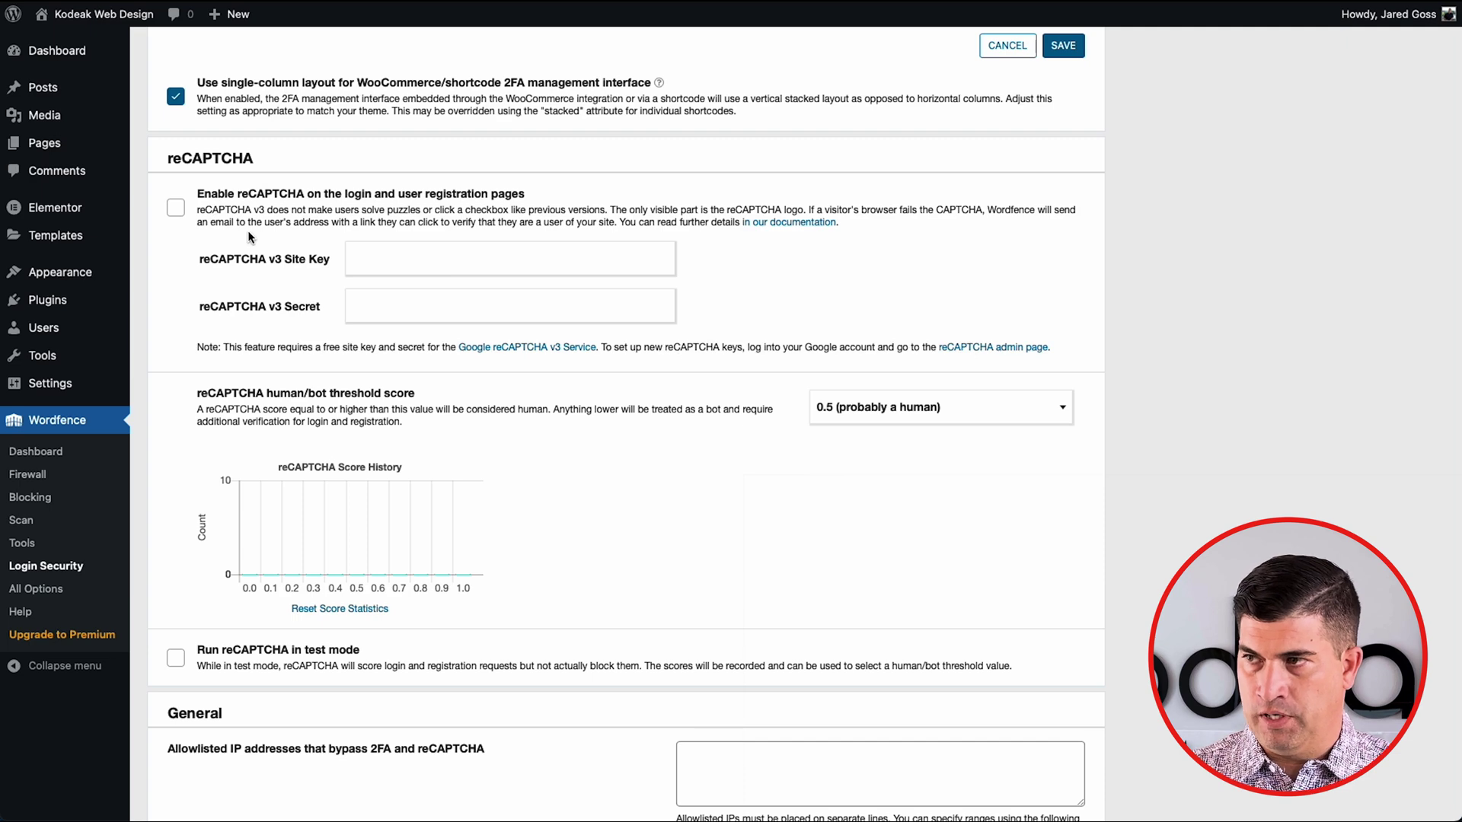
{"action": "scroll", "coordinate": [252, 236], "scroll_direction": "down", "scroll_amount": 5}
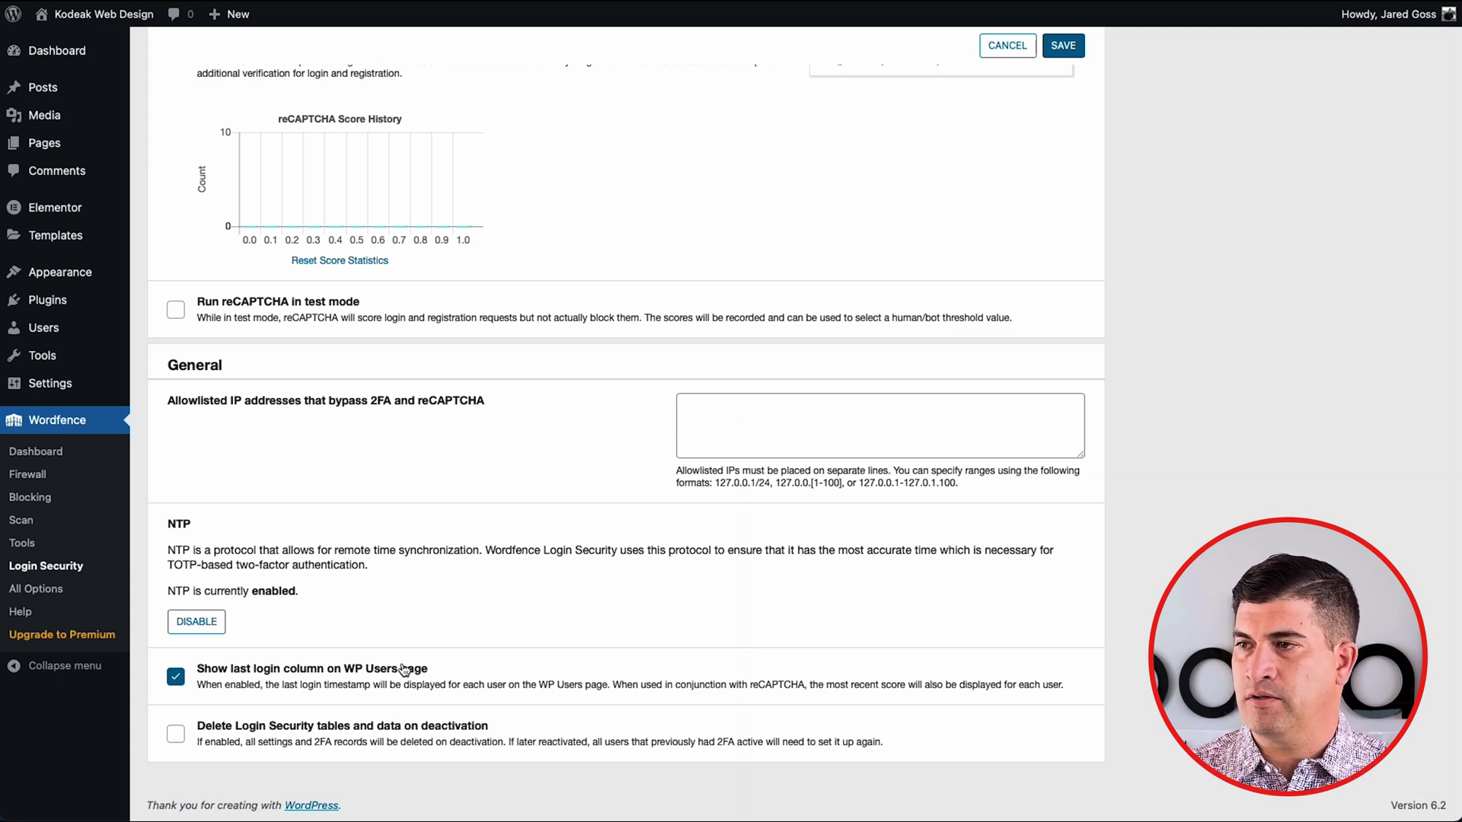
{"action": "scroll", "coordinate": [1017, 371], "scroll_direction": "up", "scroll_amount": 15}
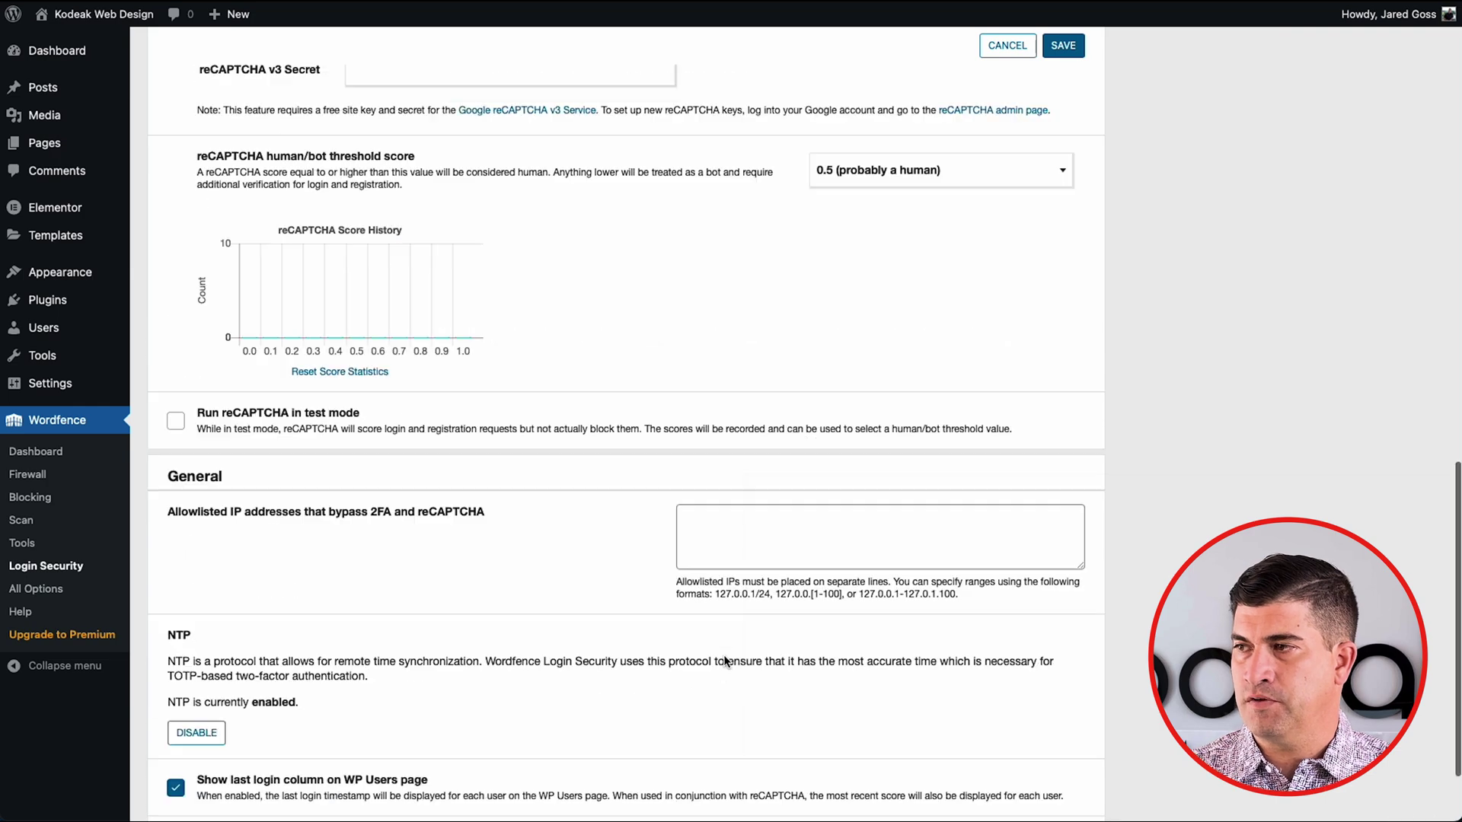
{"action": "left_click", "coordinate": [1066, 183]}
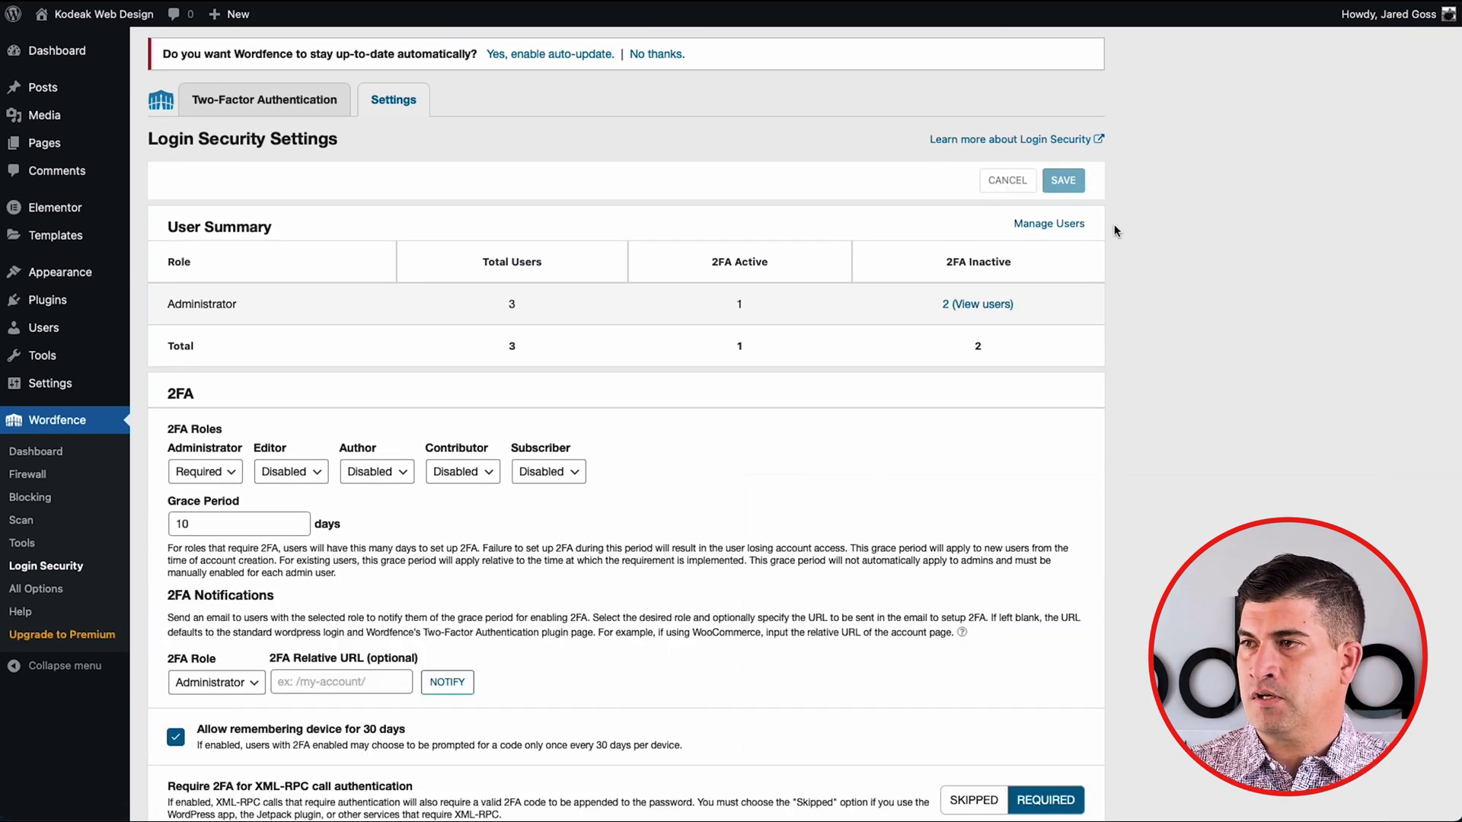
{"action": "left_click", "coordinate": [658, 55]}
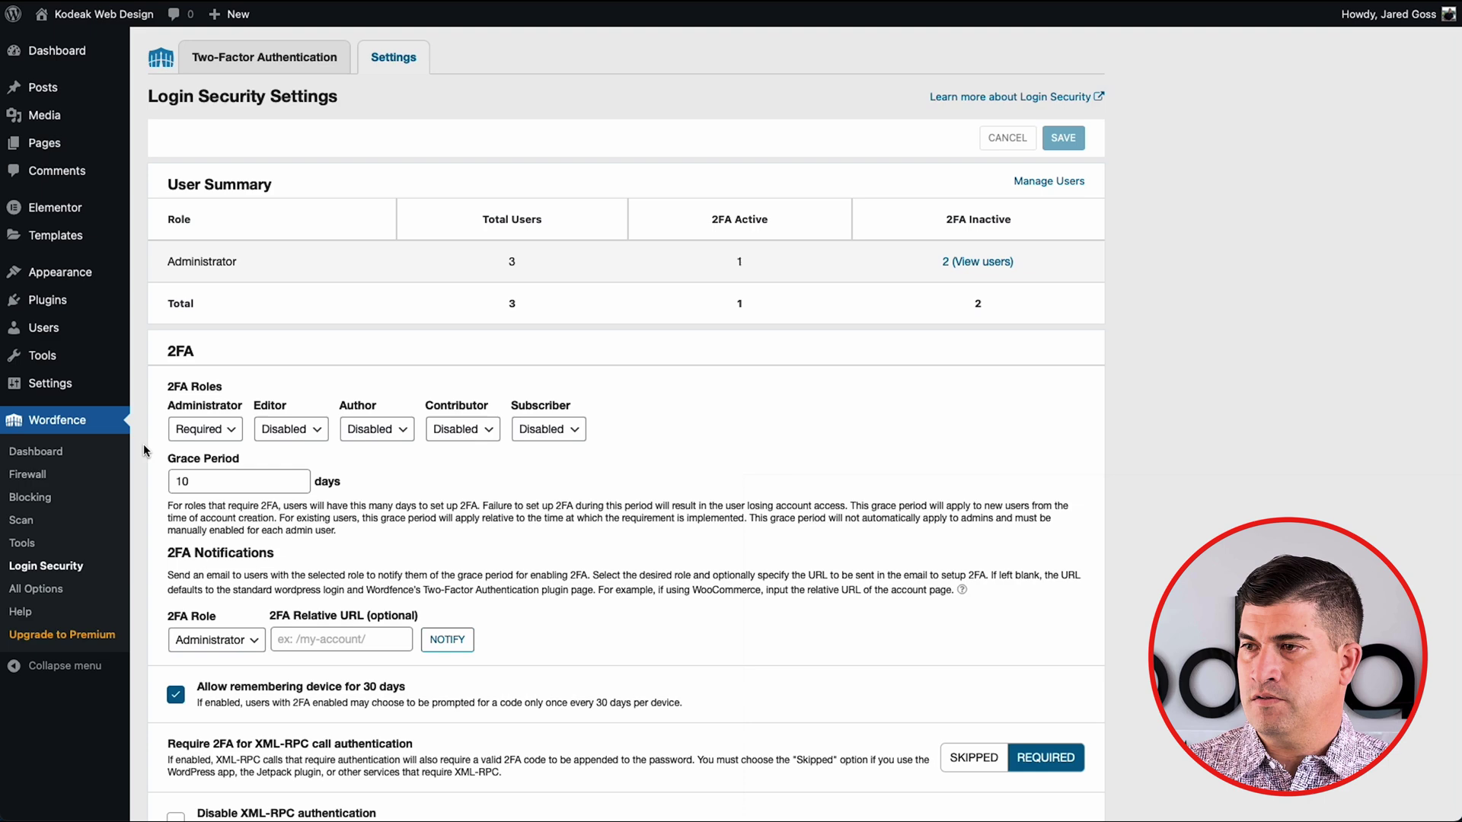
{"action": "left_click", "coordinate": [23, 521]}
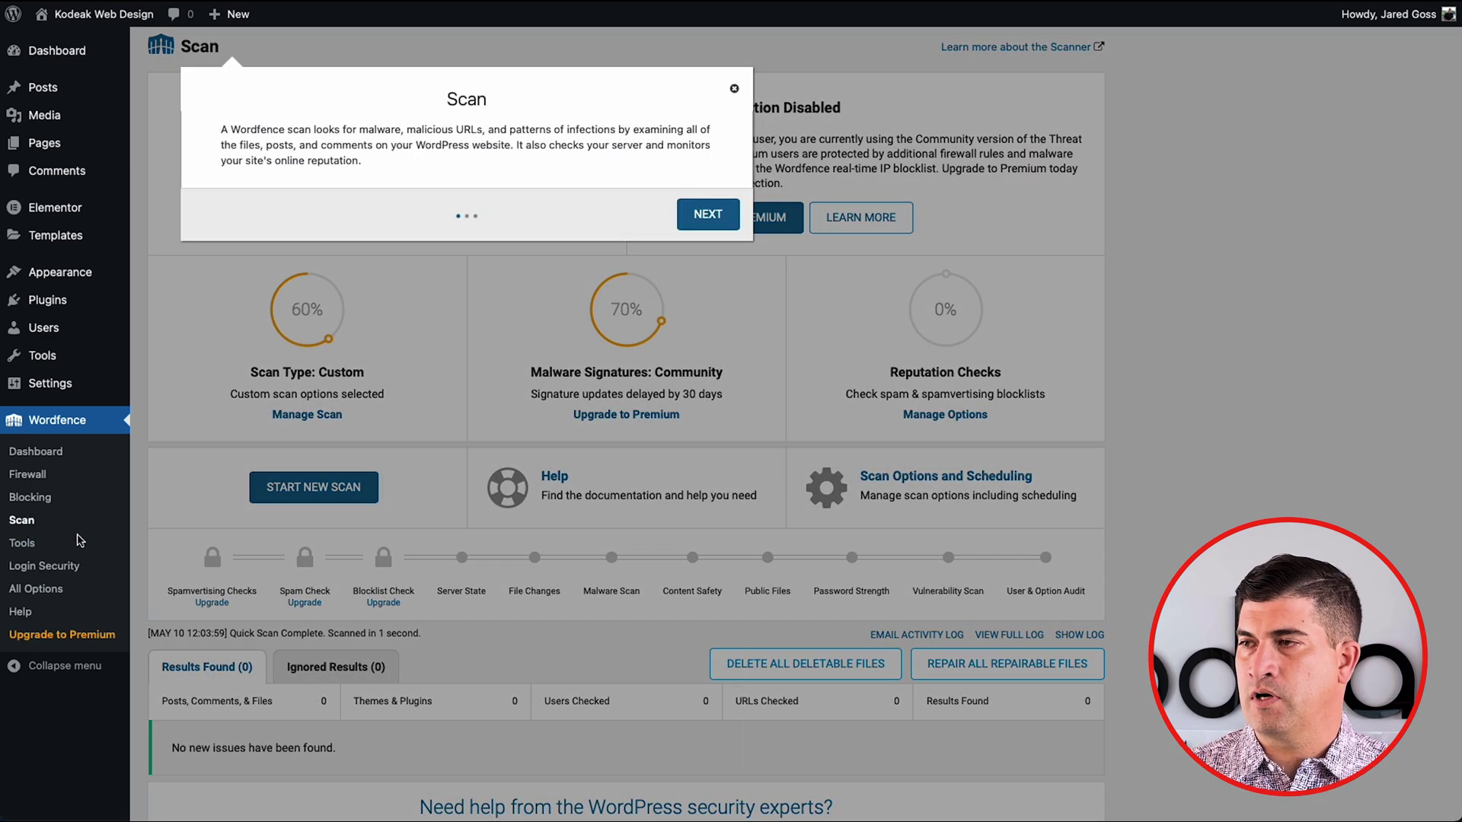
Close the Scan introduction popup and start a new Wordfence security scan.
{"action": "left_click", "coordinate": [732, 90]}
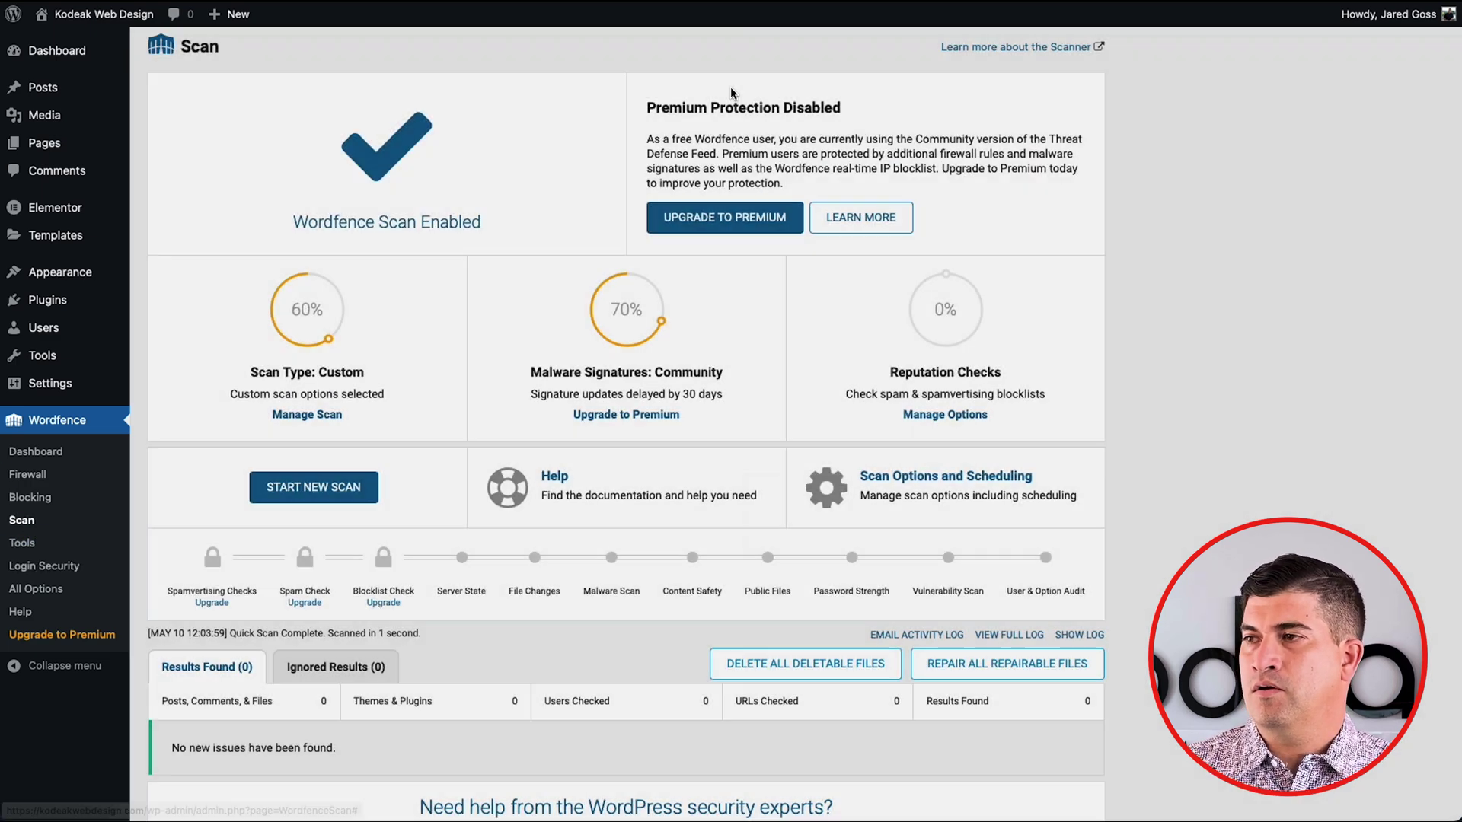
{"action": "scroll", "coordinate": [467, 352], "scroll_direction": "down", "scroll_amount": 5}
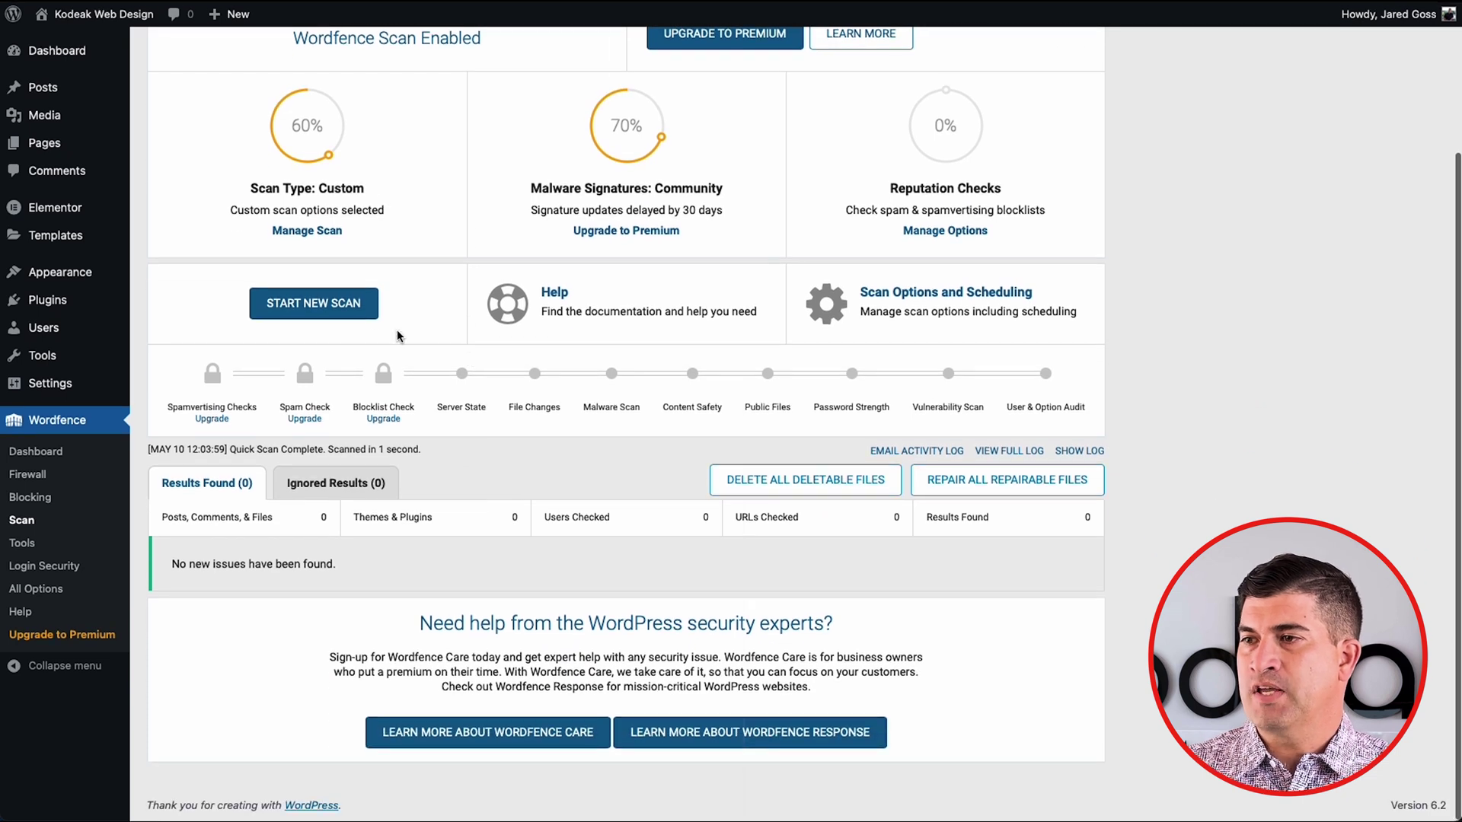
{"action": "left_click", "coordinate": [358, 308]}
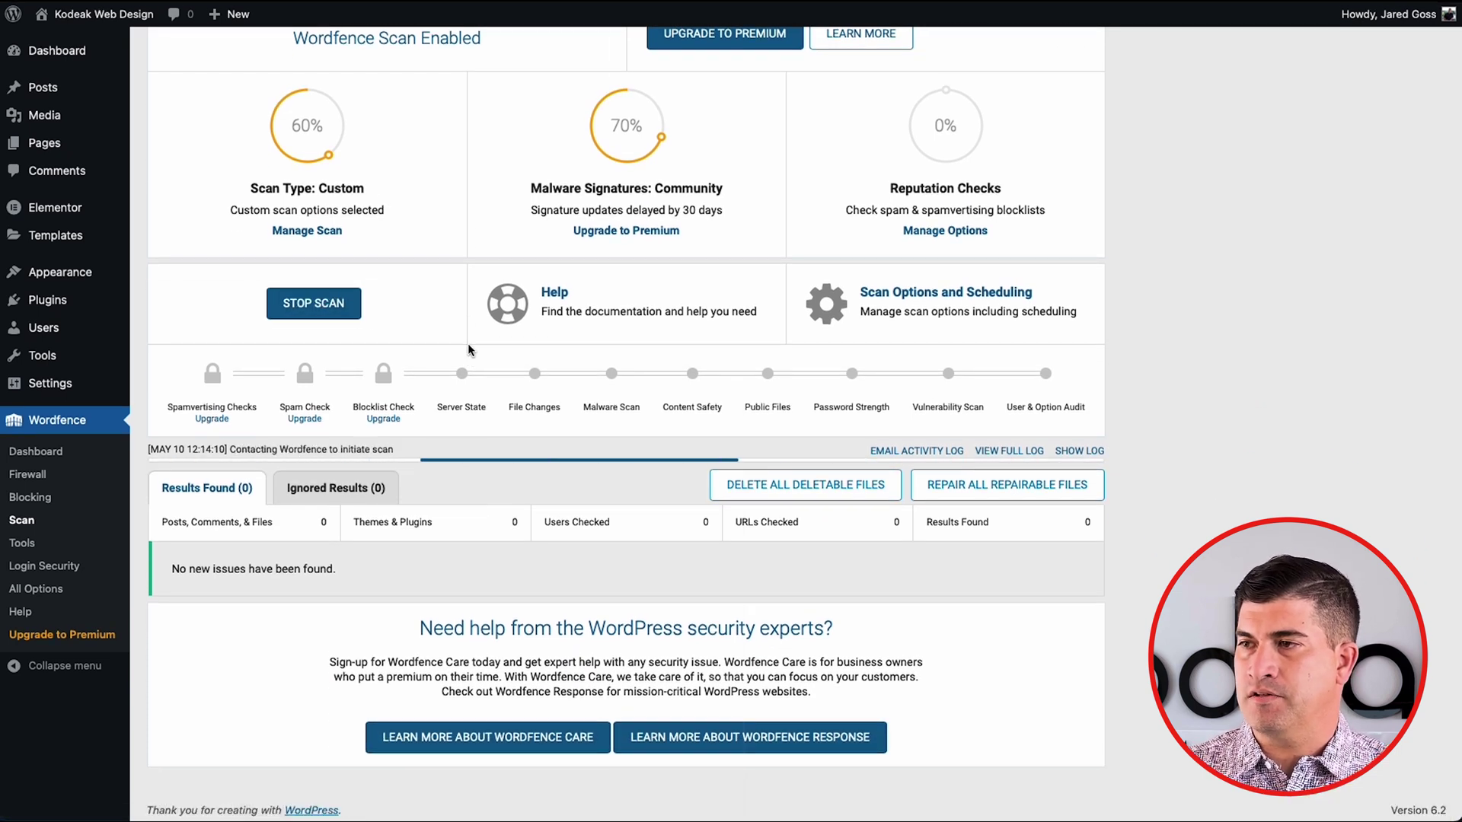